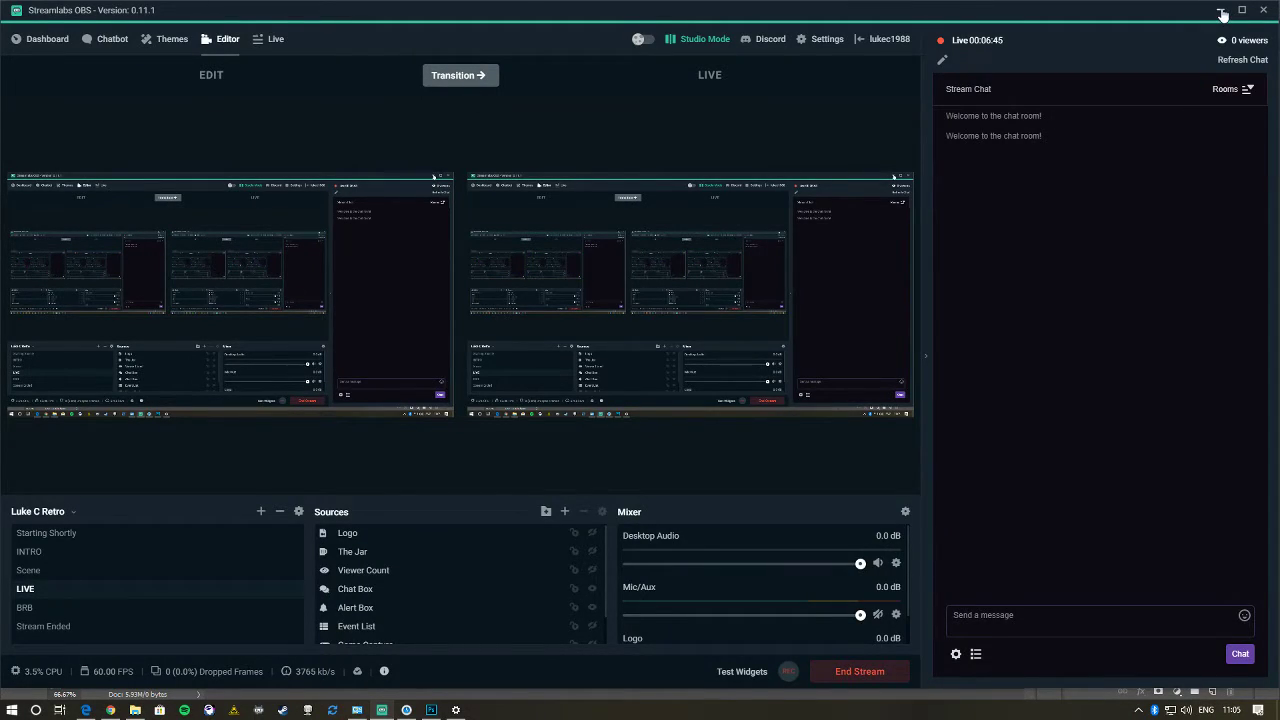
- Switch from Streamlabs OBS to the black Photoshop document
left_click(1219, 11)
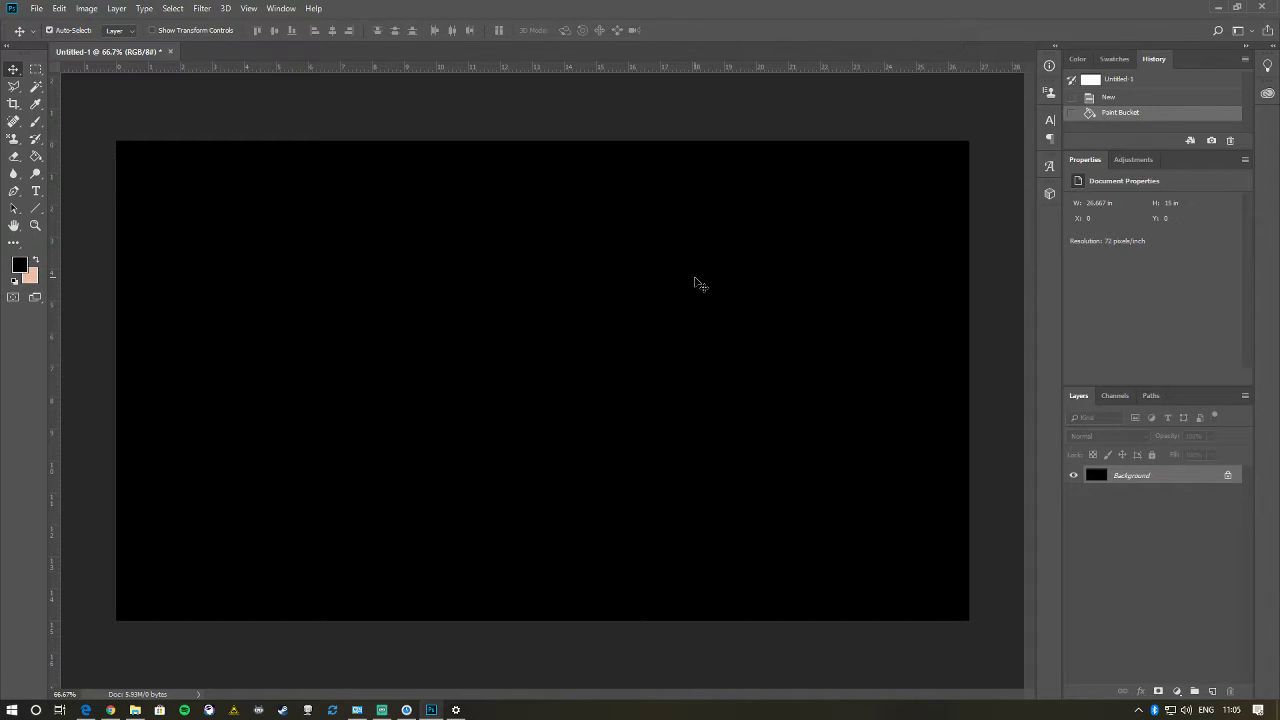
left_click(381, 710)
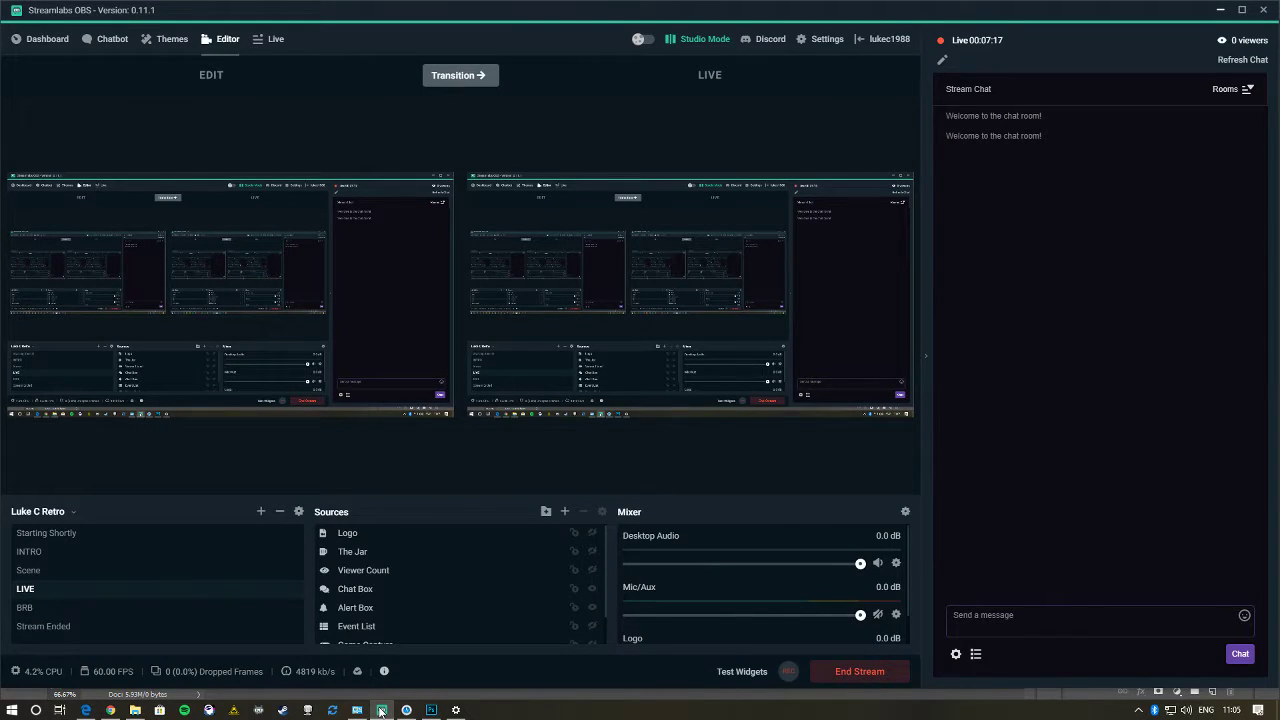
left_click(275, 46)
left_click(431, 710)
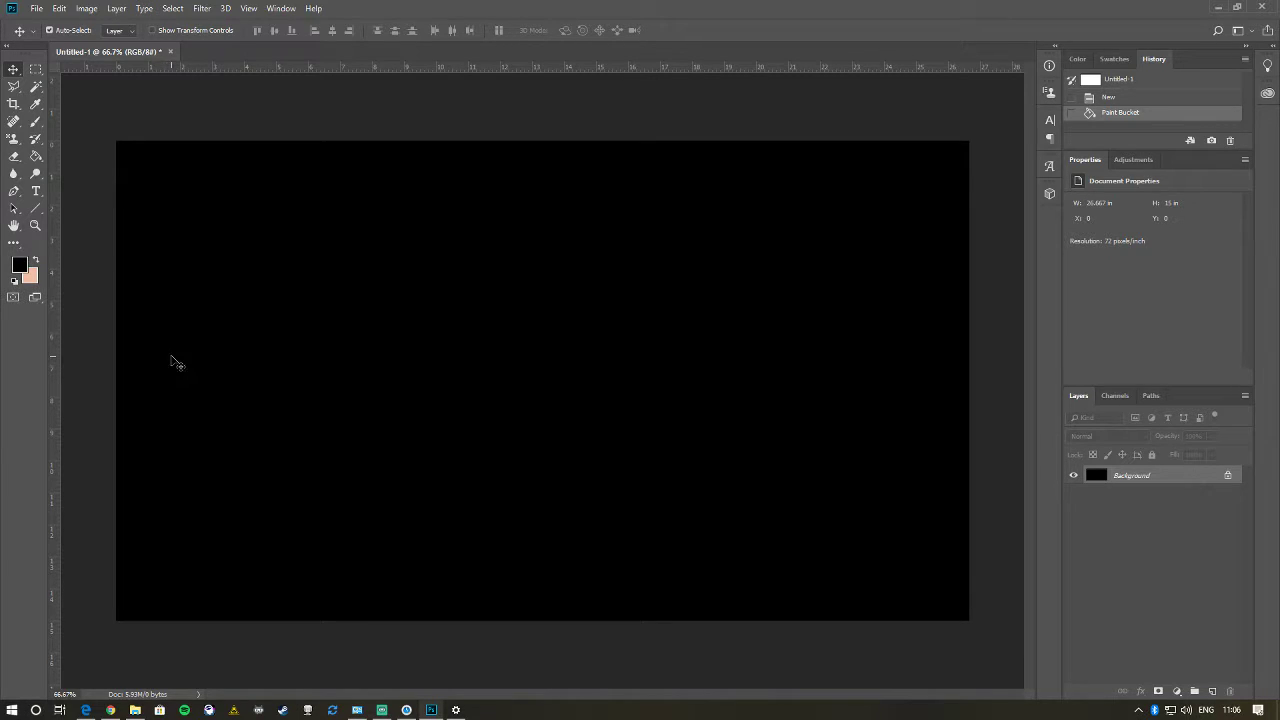
left_click(33, 9)
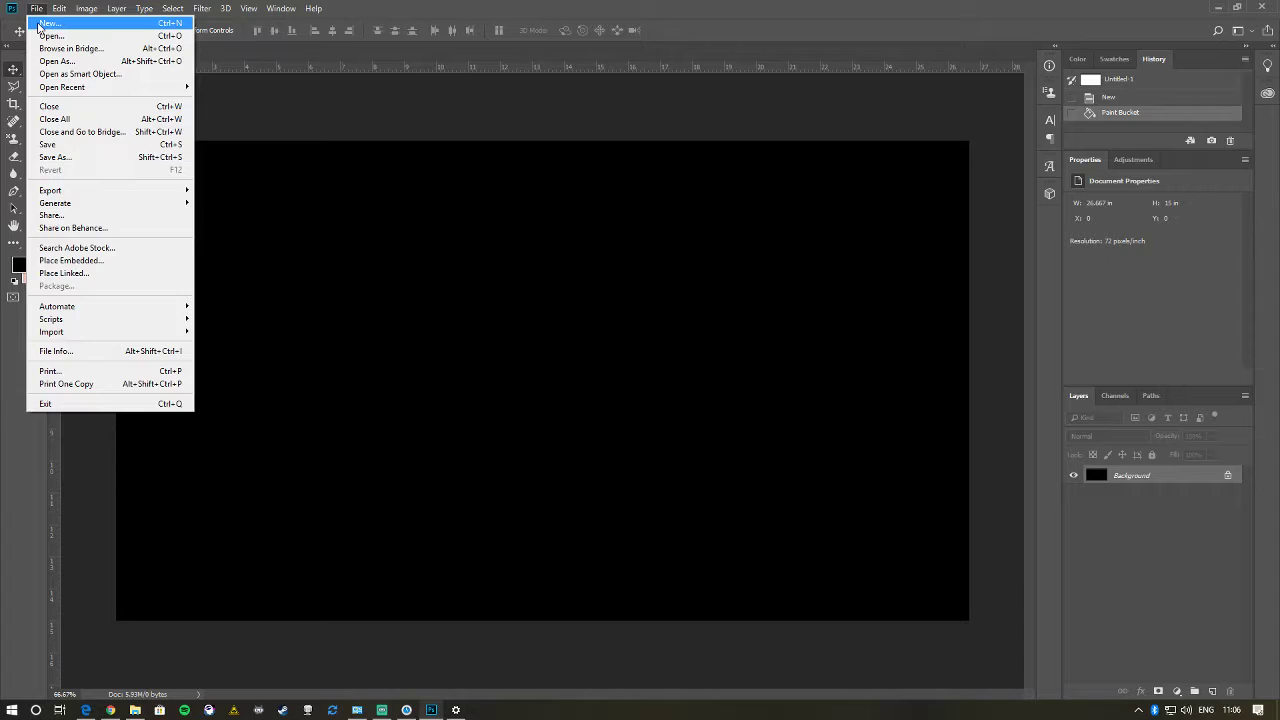
left_click(624, 7)
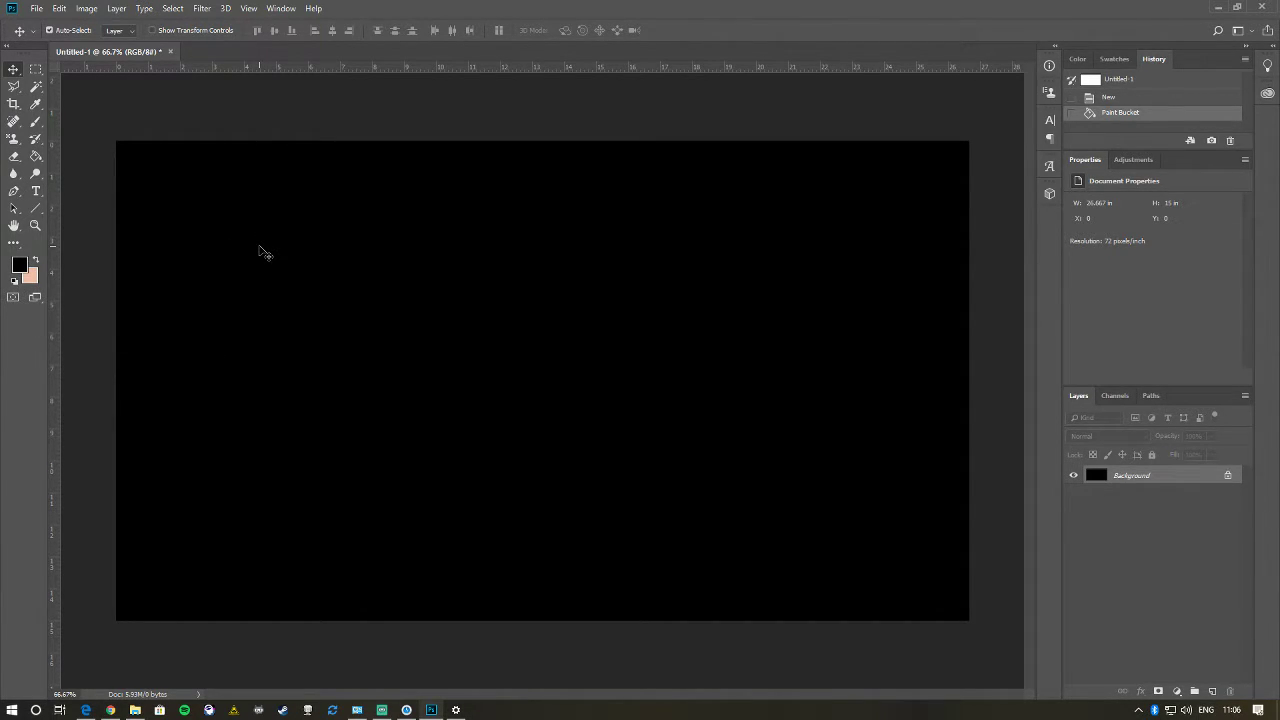
- Add the channel name in capitals as a single line of white (ffffff) VCR OSD Mono text at 430 pt on the black canvas
left_click(40, 190)
left_click(285, 364)
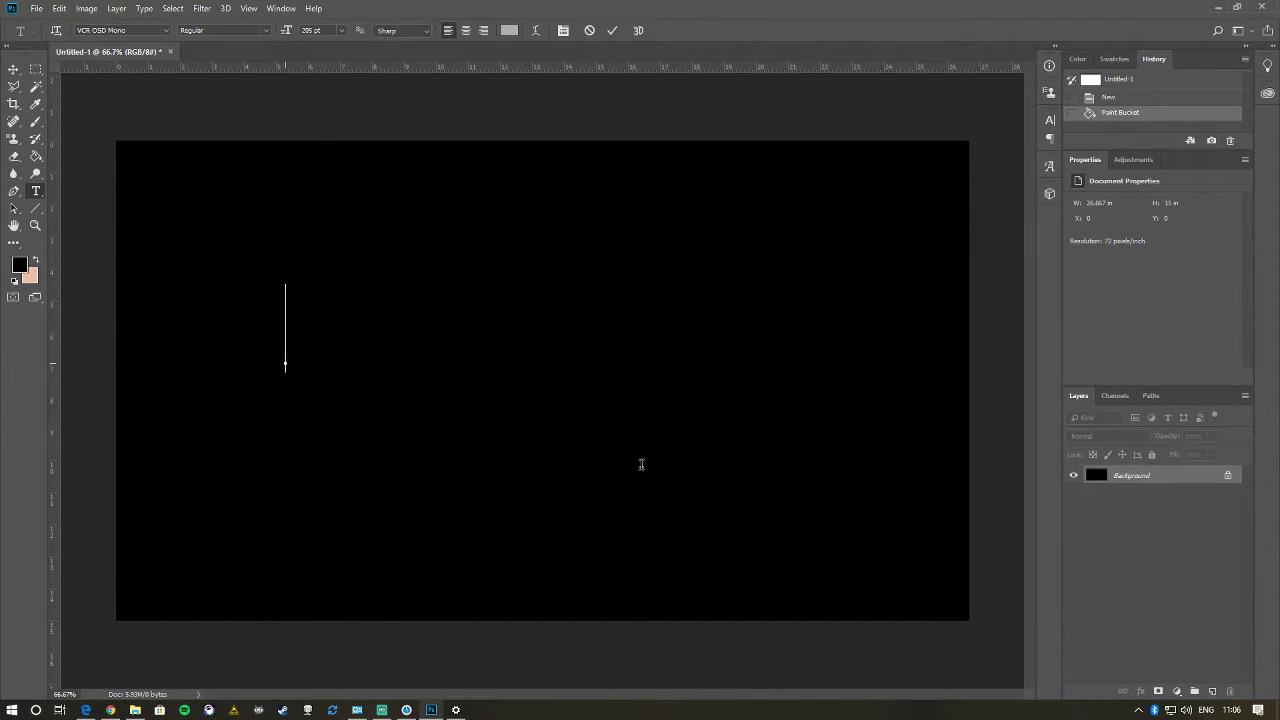
left_click_drag(288, 33, 422, 44)
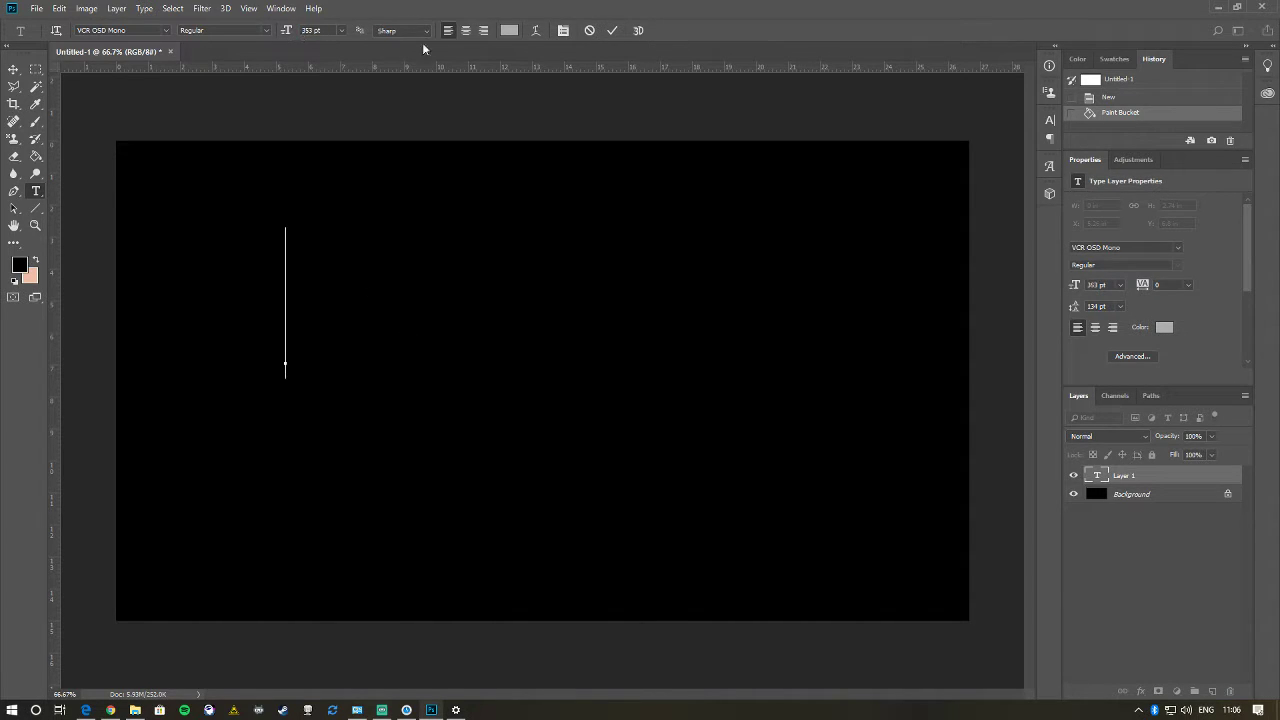
left_click(509, 30)
type("ffffff")
left_click(1228, 257)
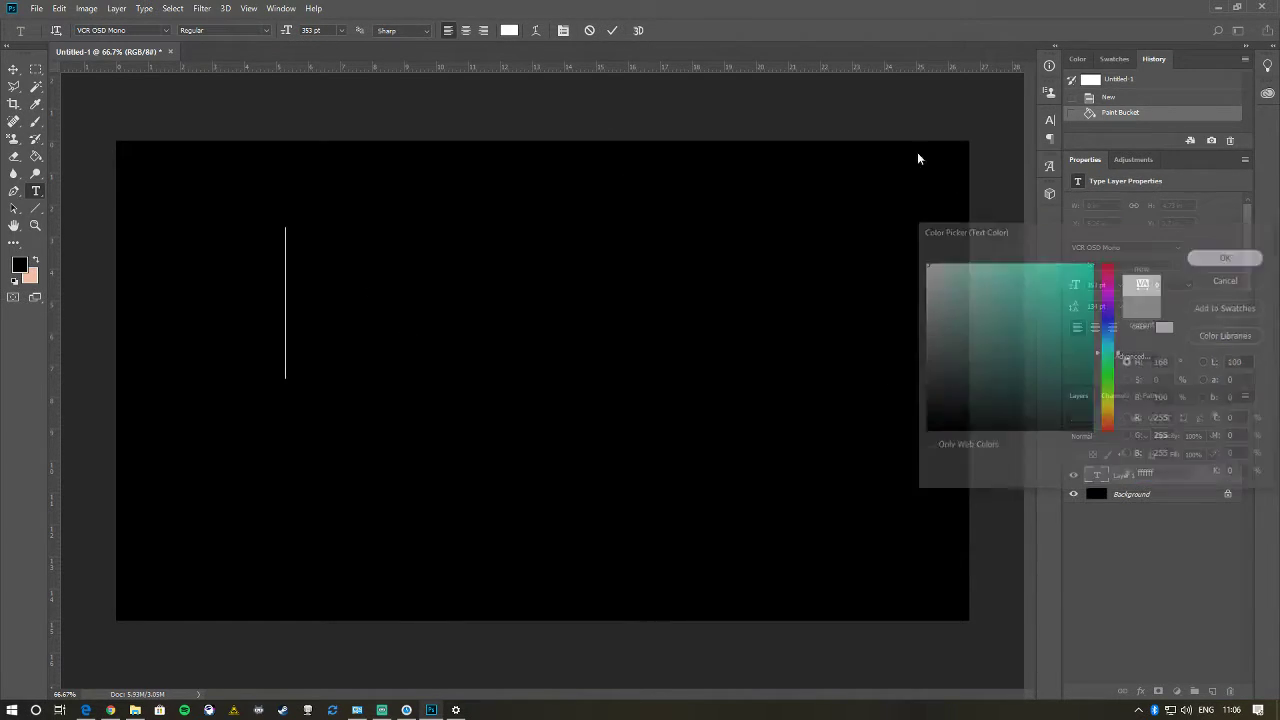
left_click(302, 30)
type("430")
key("Return")
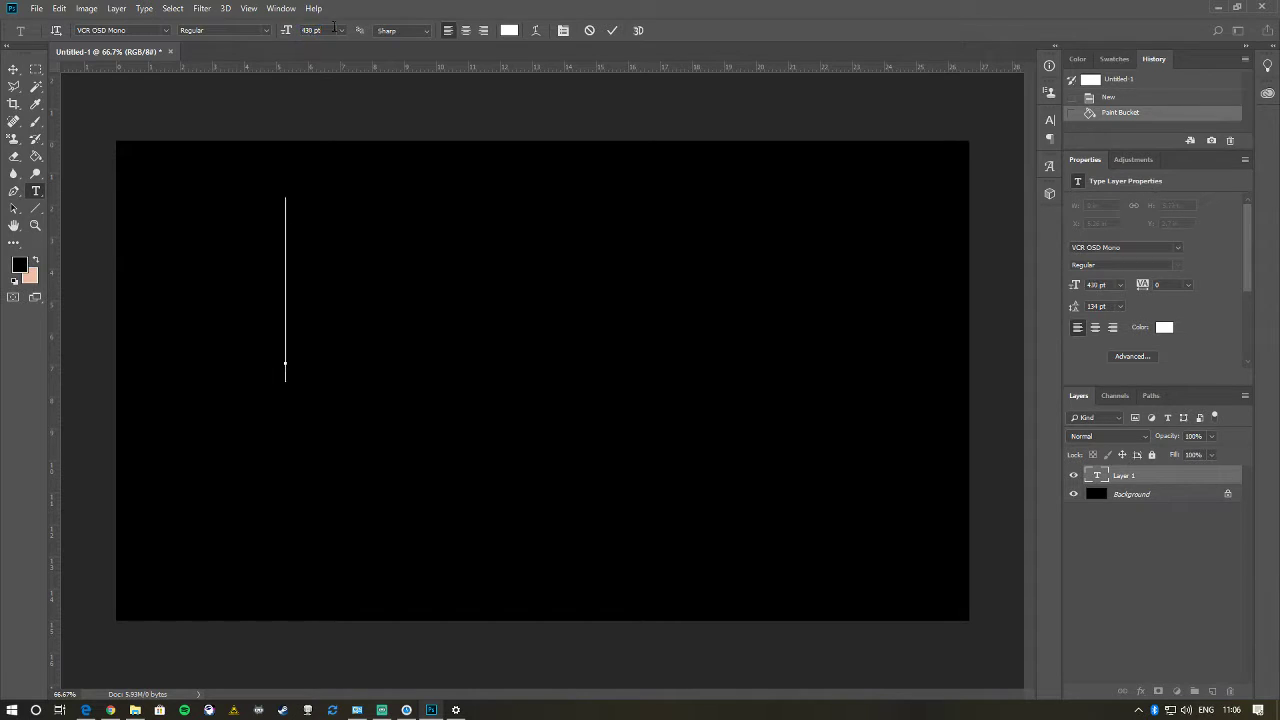
type("LUKE C")
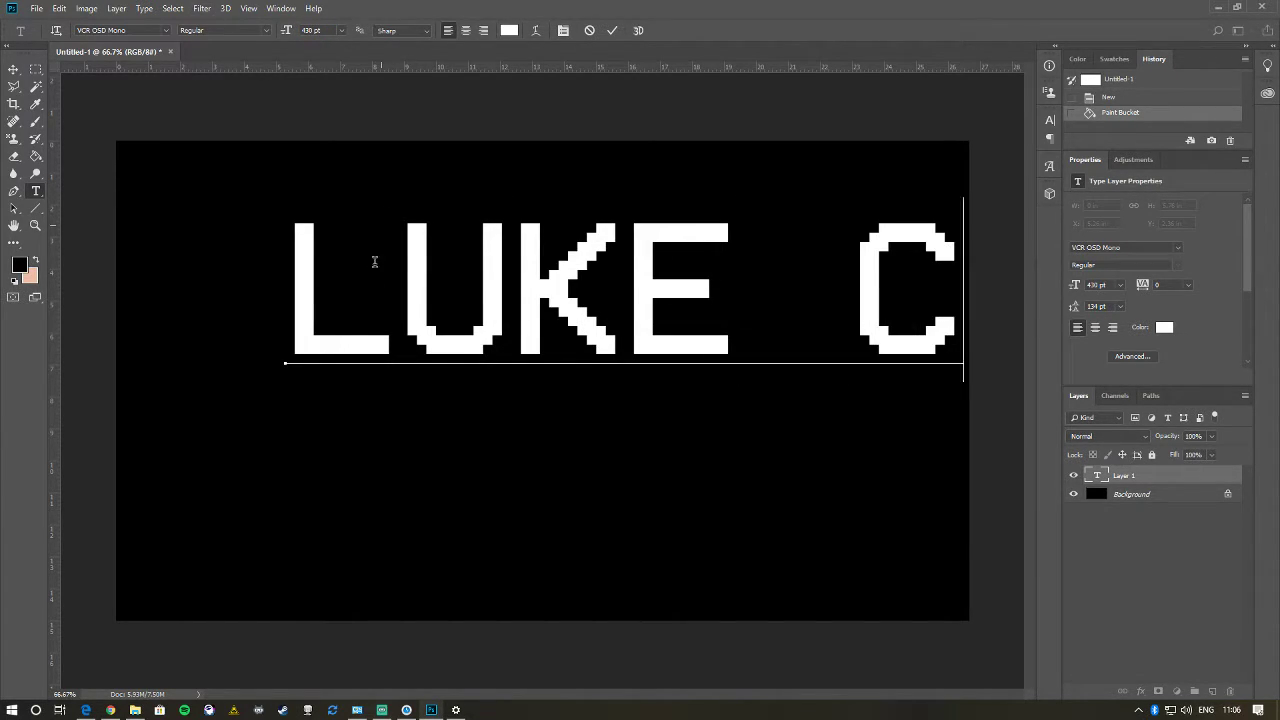
- Restyle the whole text line in Manteka at 484 pt and reposition it across the middle of the canvas
key("ctrl+a")
left_click(165, 30)
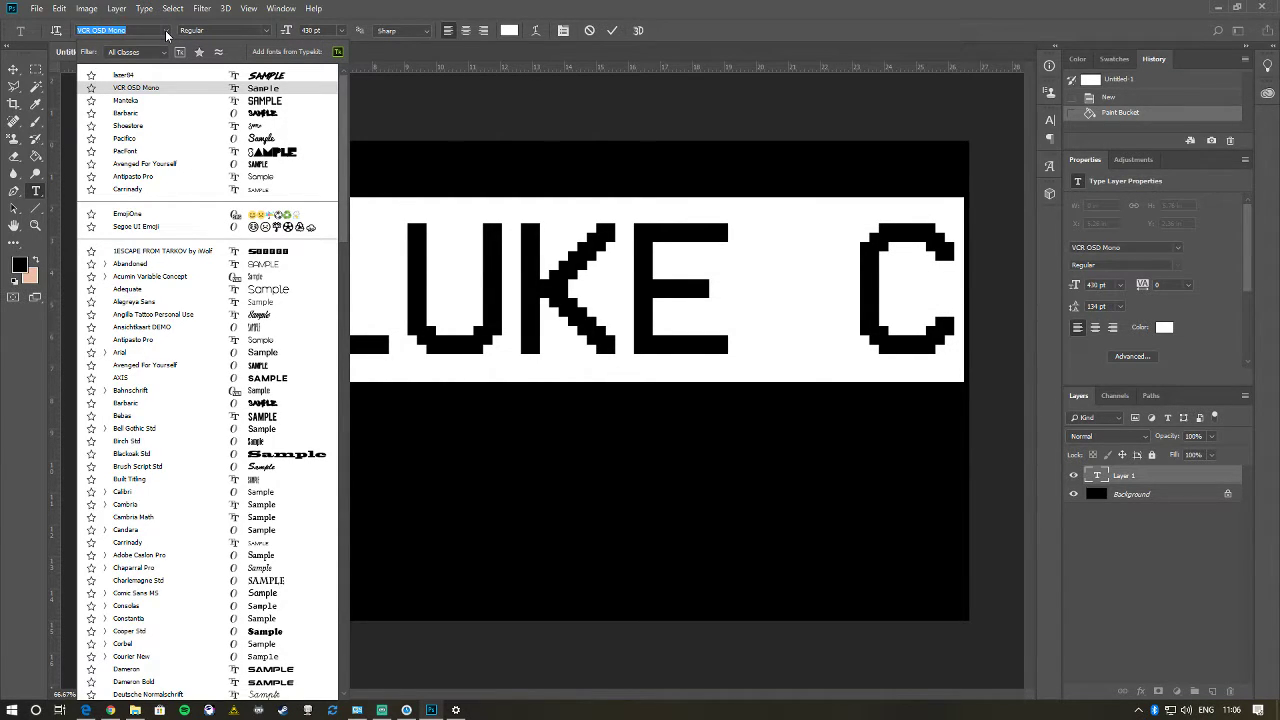
left_click(135, 100)
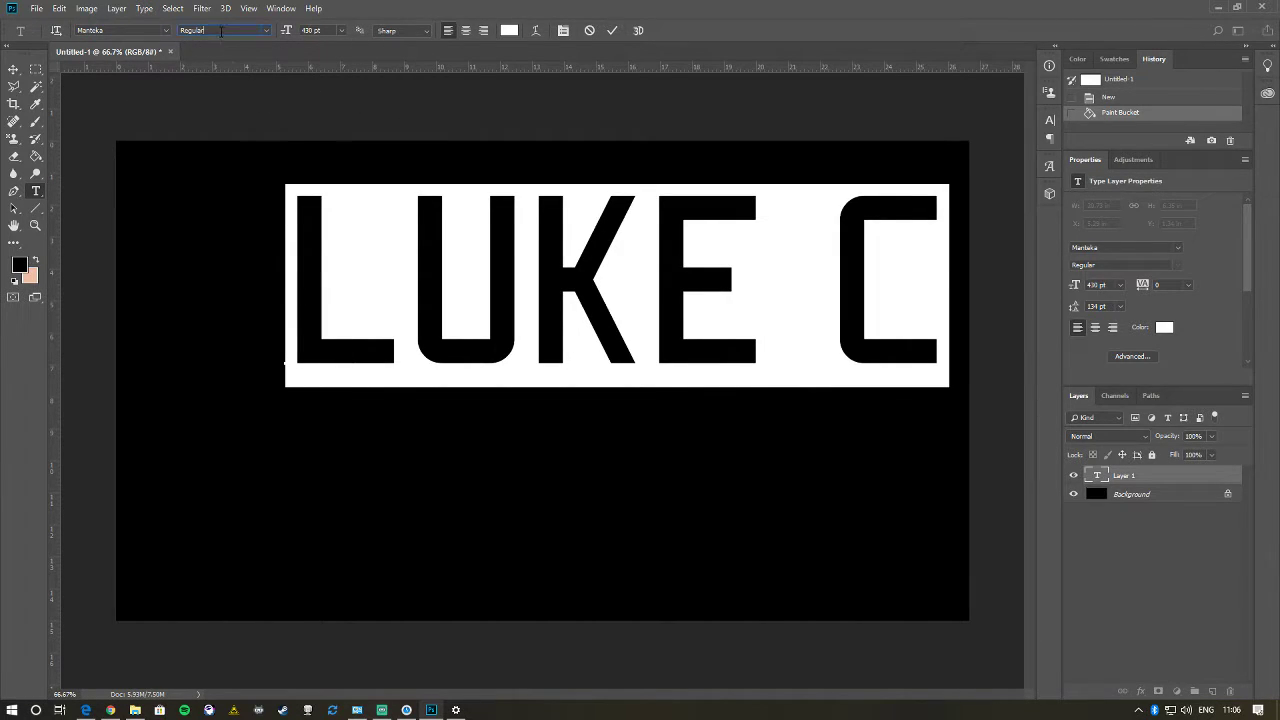
left_click(268, 34)
left_click_drag(285, 32, 321, 35)
left_click(14, 70)
left_click_drag(299, 269, 183, 381)
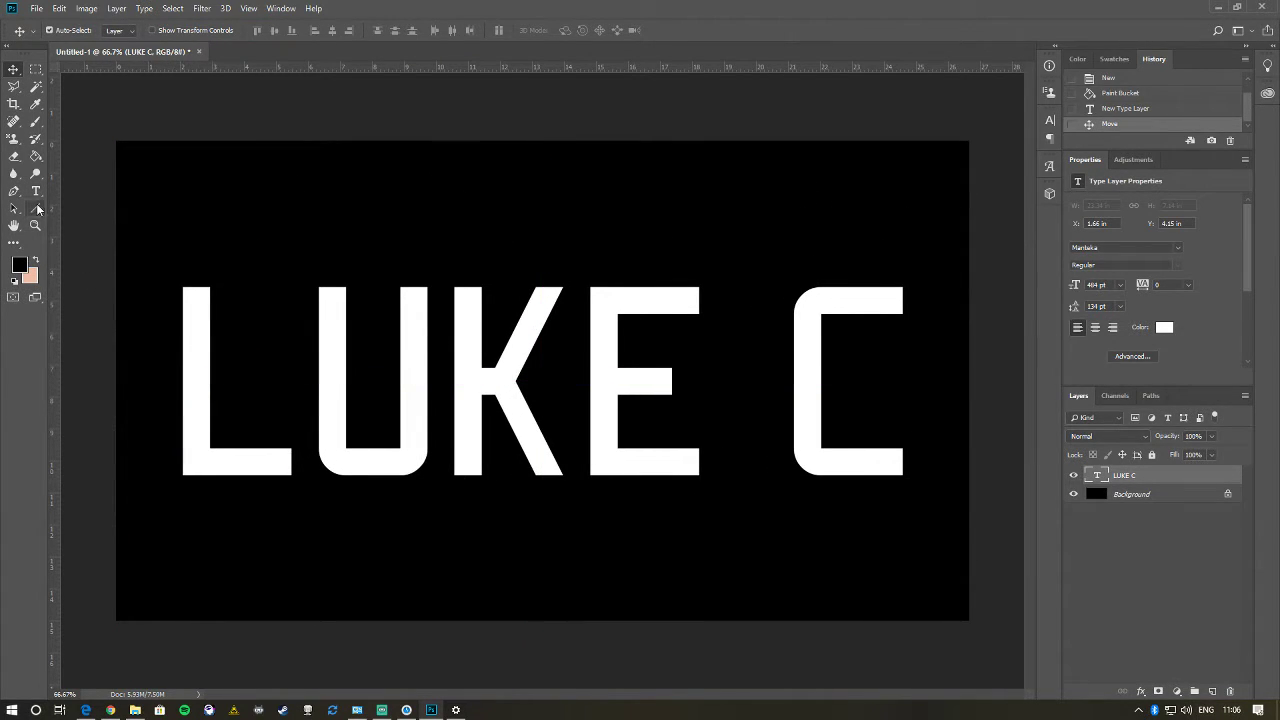
- Enlarge the text to 543 pt and move it so that every letter fits within the canvas width
key("t")
key("Return")
key("ctrl+a")
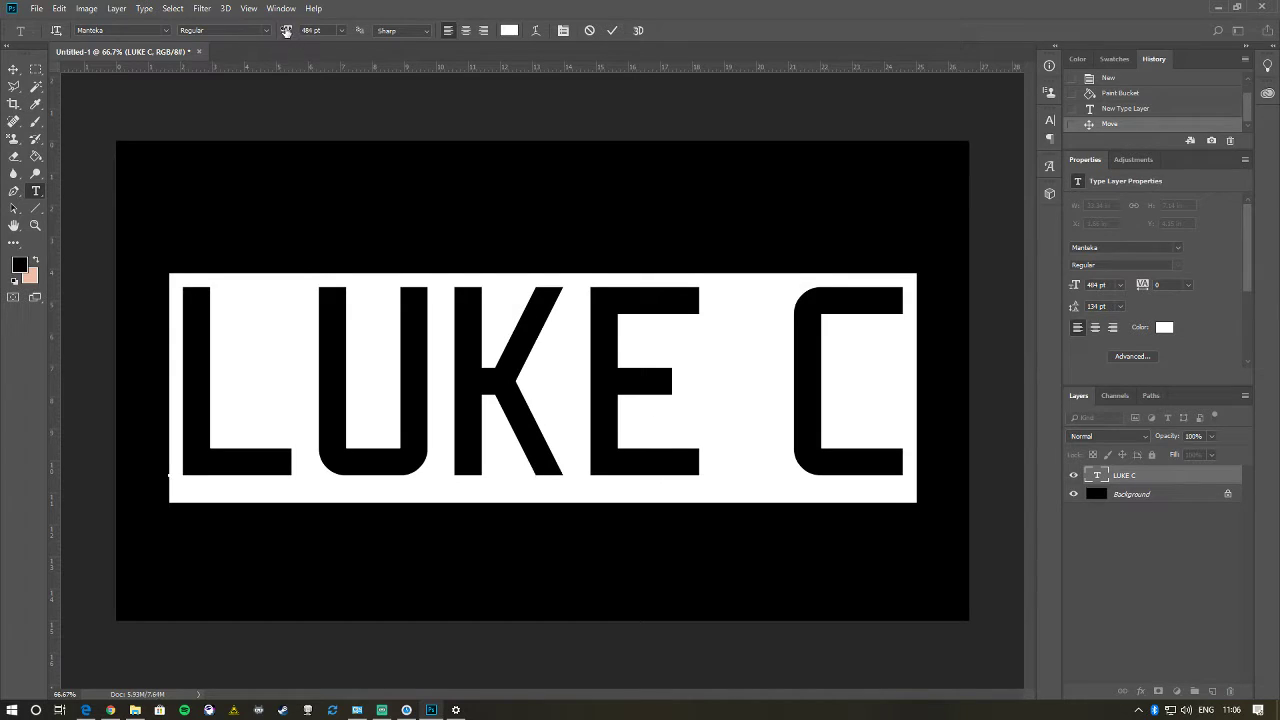
left_click_drag(286, 32, 321, 35)
left_click(13, 73)
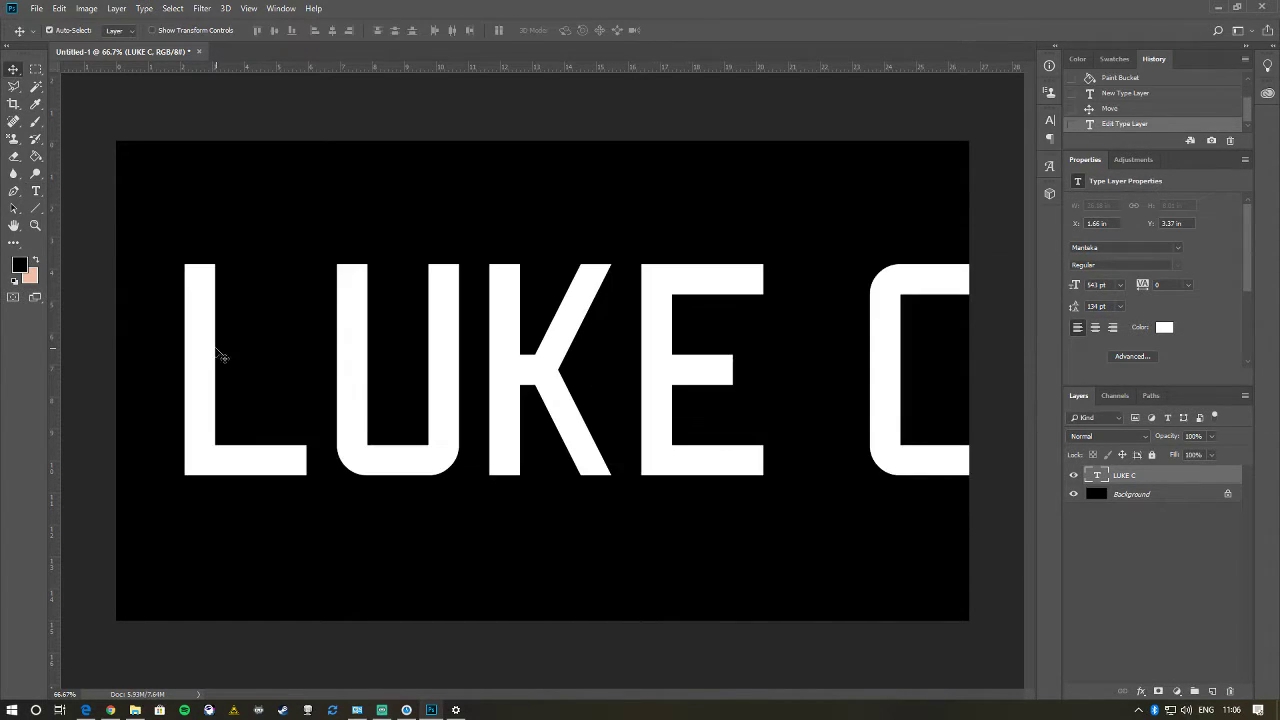
left_click_drag(220, 357, 171, 358)
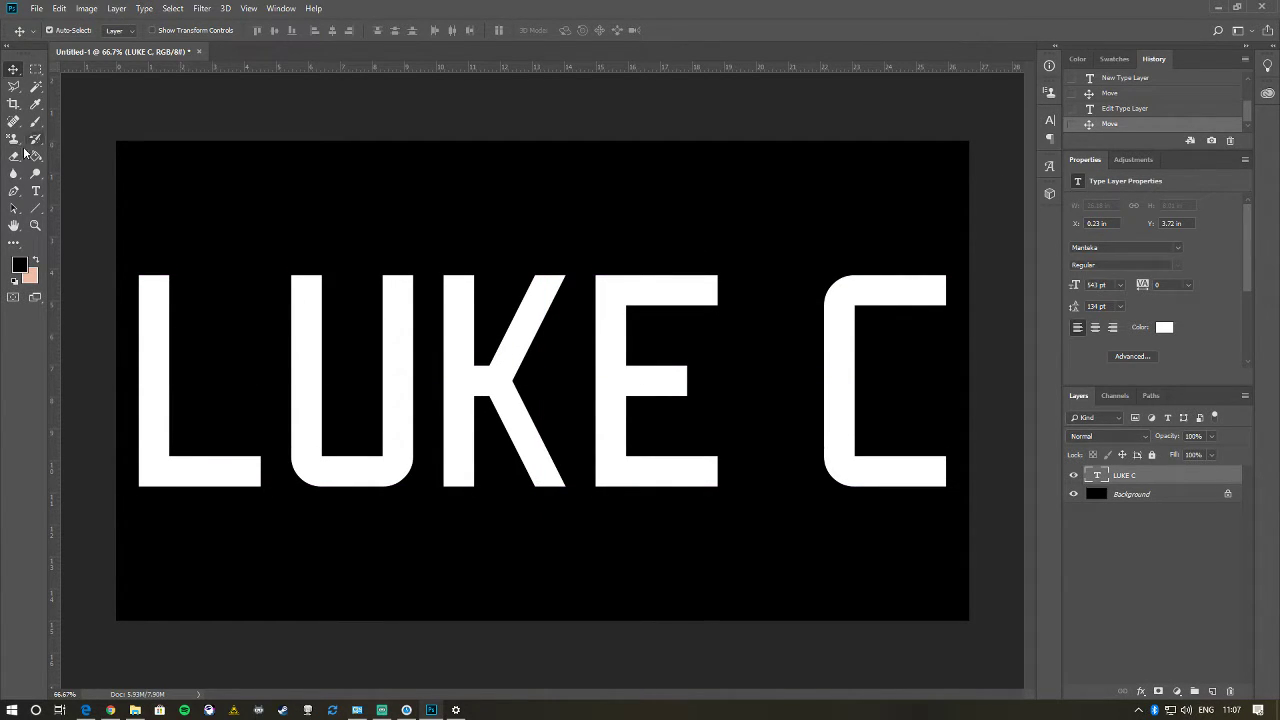
- Set the whole text line's font size to 544 pt and its horizontal scale to 100%
left_click(36, 190)
left_click(252, 389)
key("ctrl+a")
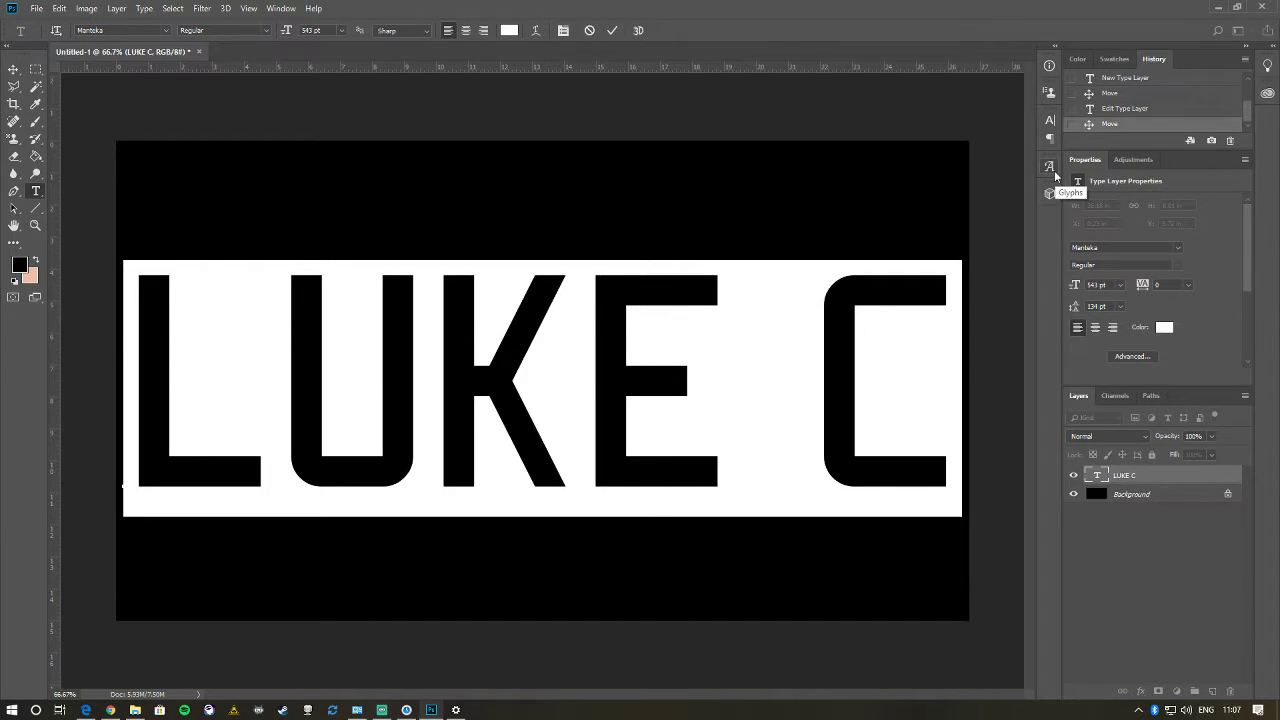
left_click(1051, 120)
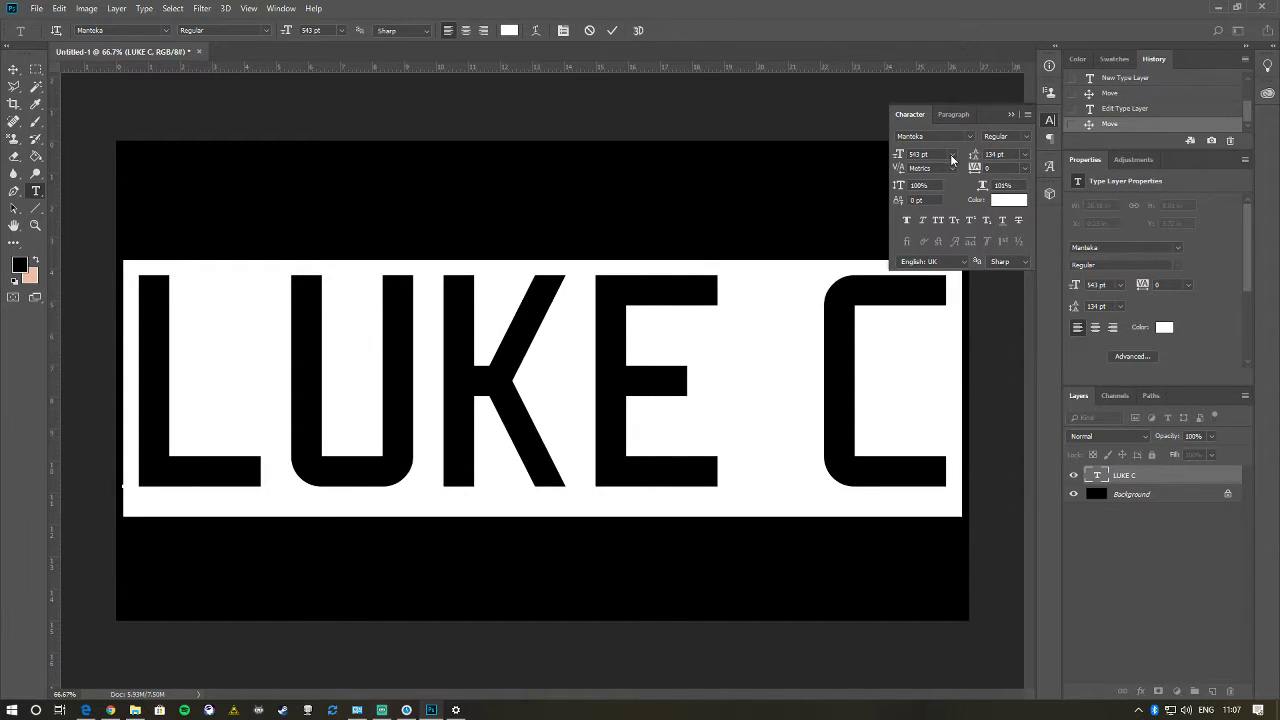
left_click_drag(897, 158, 900, 162)
left_click_drag(982, 190, 966, 190)
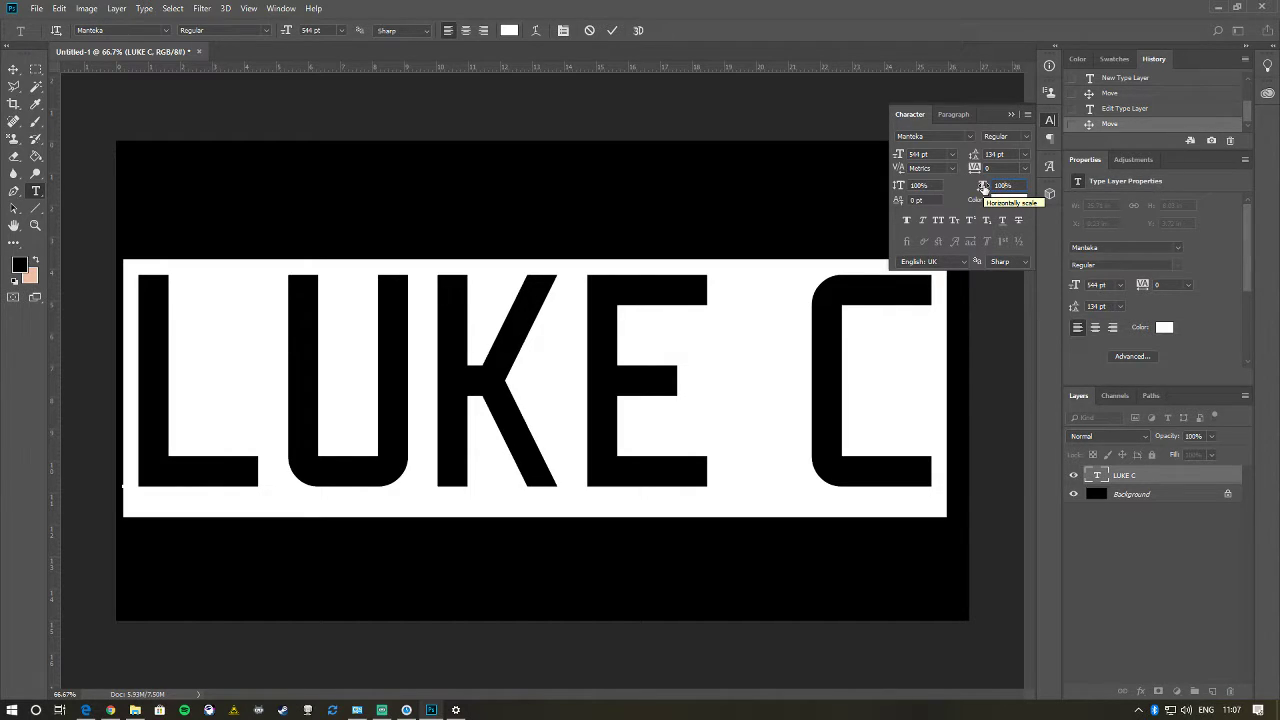
left_click(1011, 114)
left_click(768, 206)
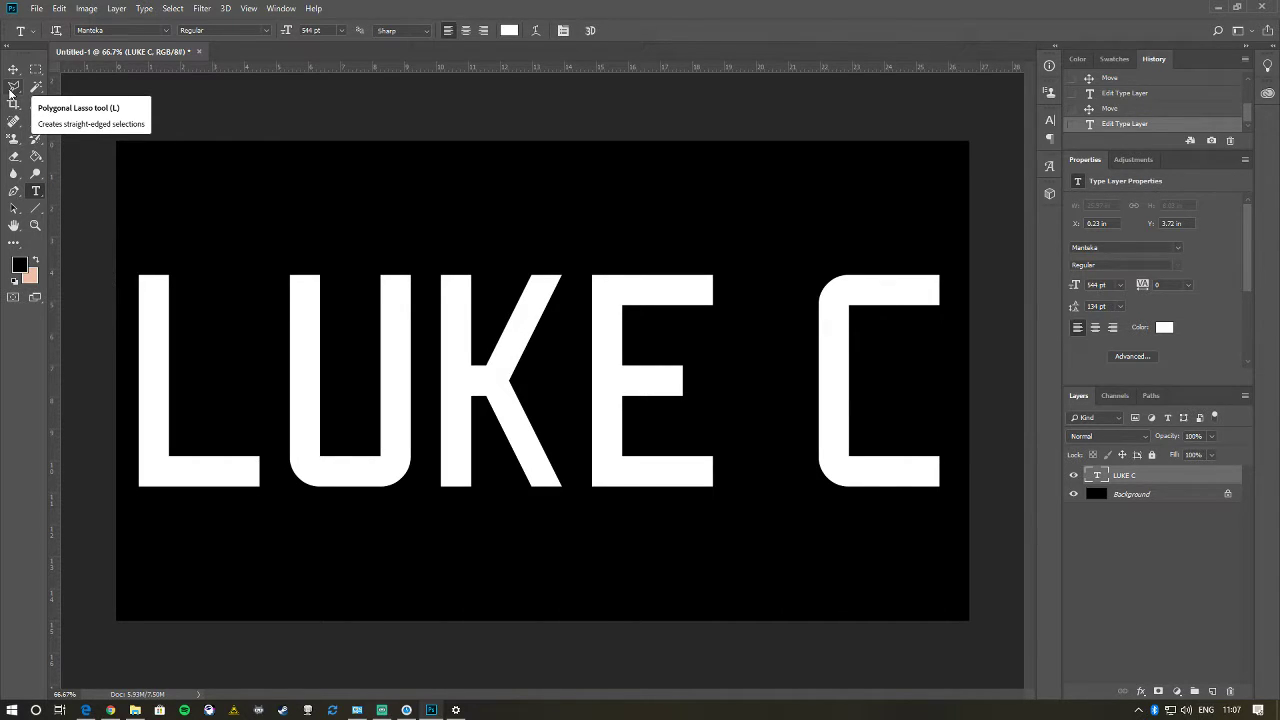
- Reduce the text to 488 pt and centre it horizontally on the canvas
left_click(434, 357)
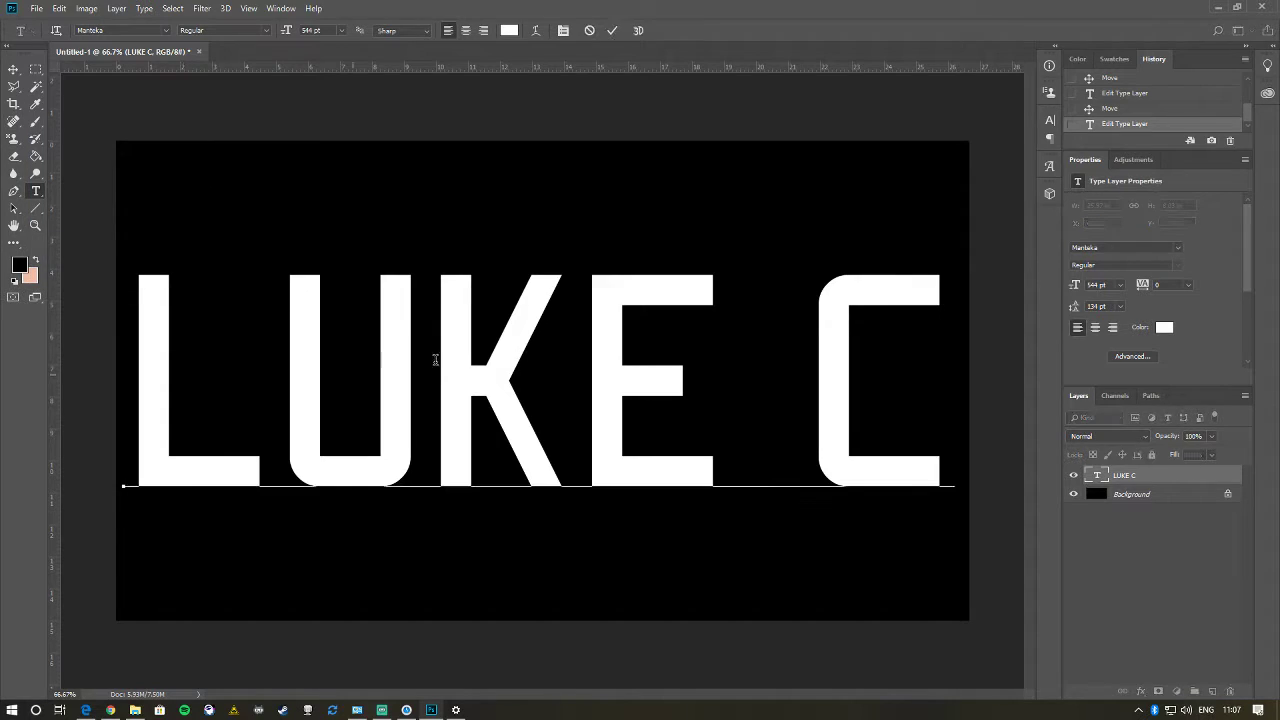
key("ctrl+a")
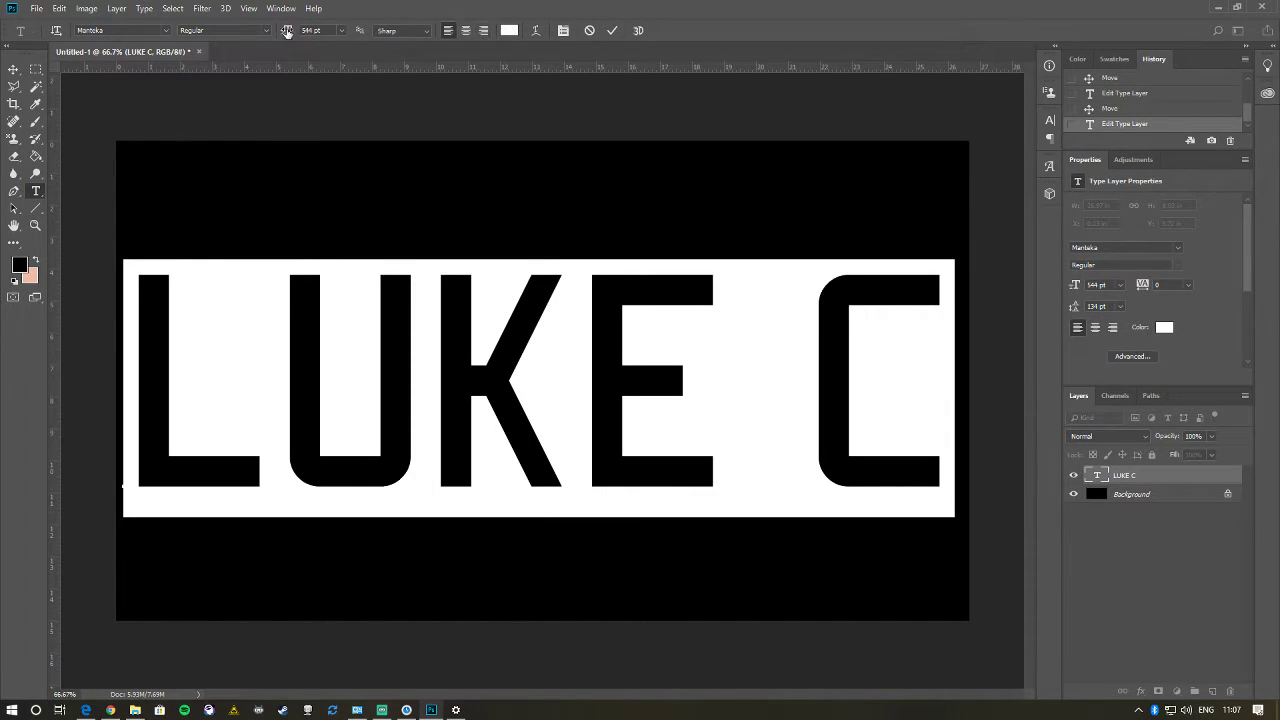
left_click_drag(287, 31, 238, 35)
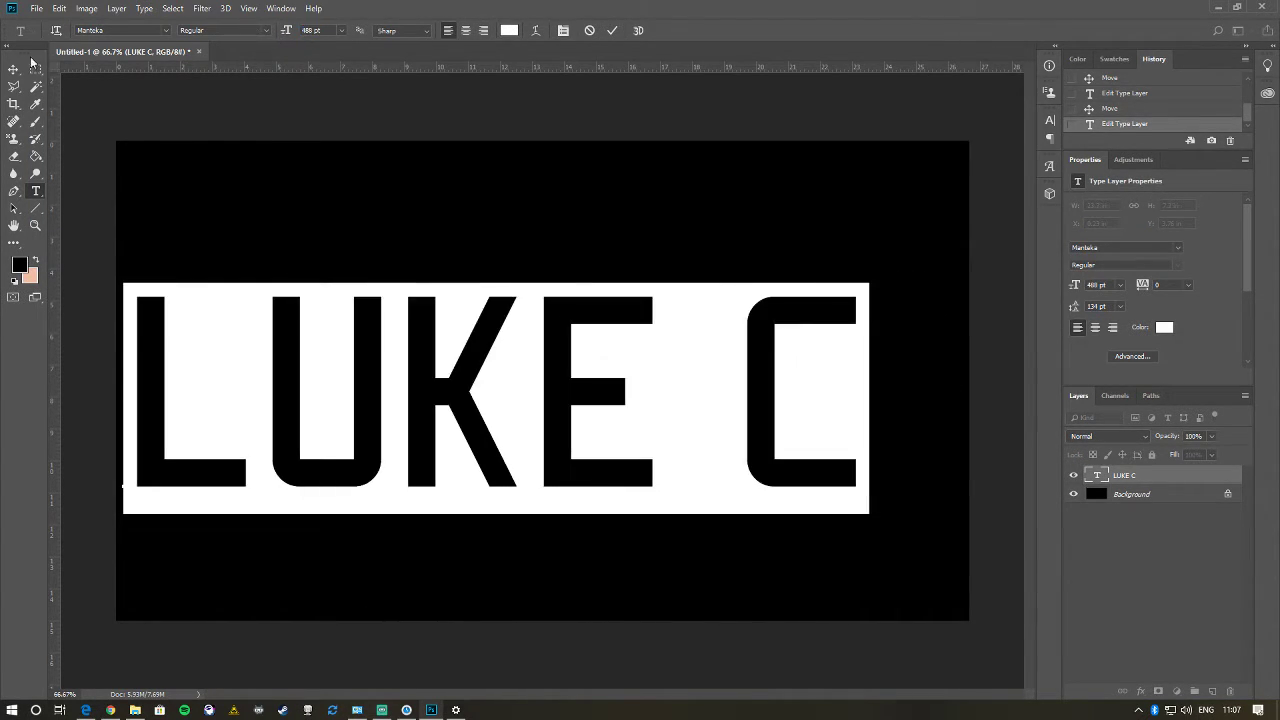
left_click(13, 70)
mouse_move(300, 372)
left_mouse_down()
mouse_move(359, 371)
mouse_move(341, 374)
left_mouse_up()
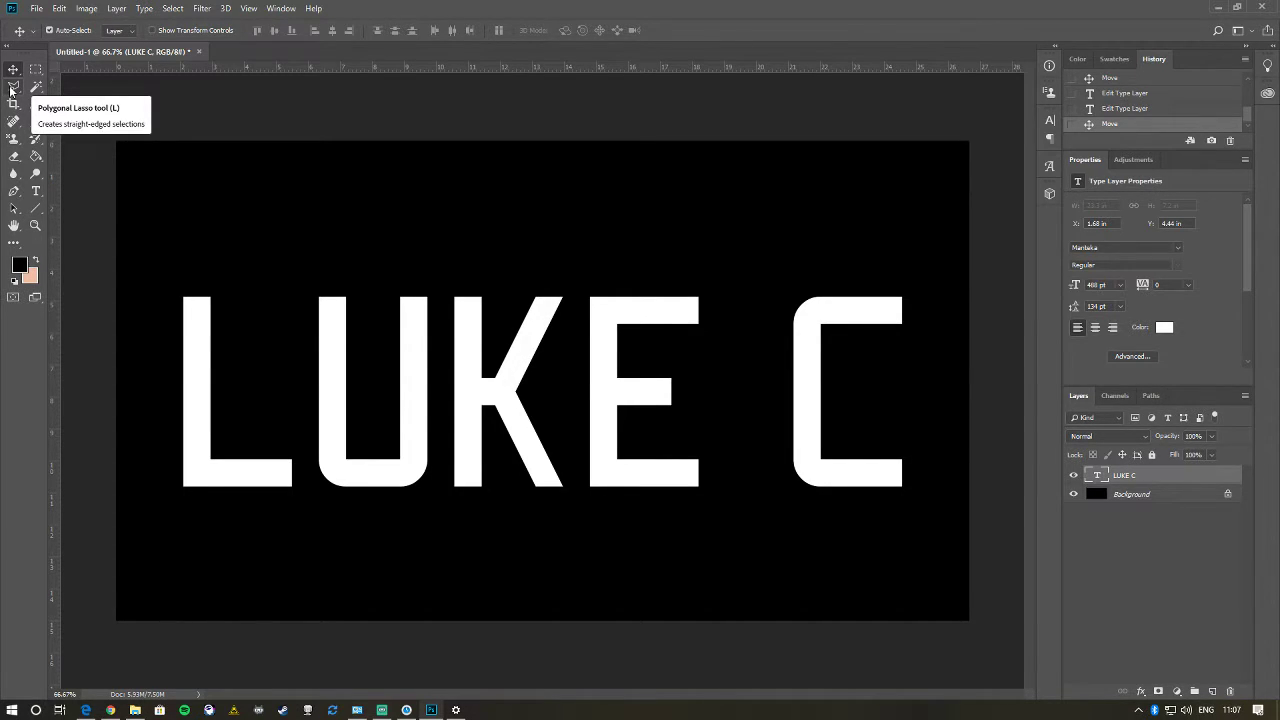
- Outline the upper part of the letter L with the Polygonal Lasso, giving the selection a jagged lower edge across the stem
left_click(12, 89)
left_click(11, 89)
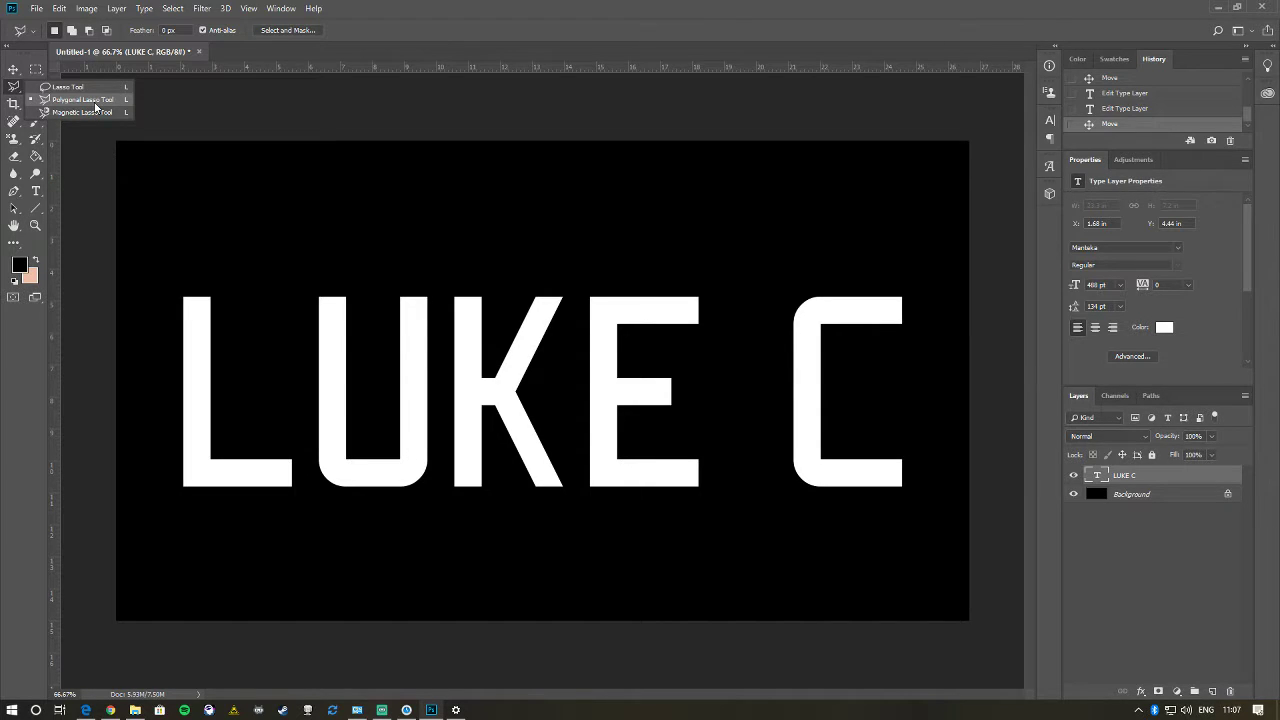
left_click(10, 90)
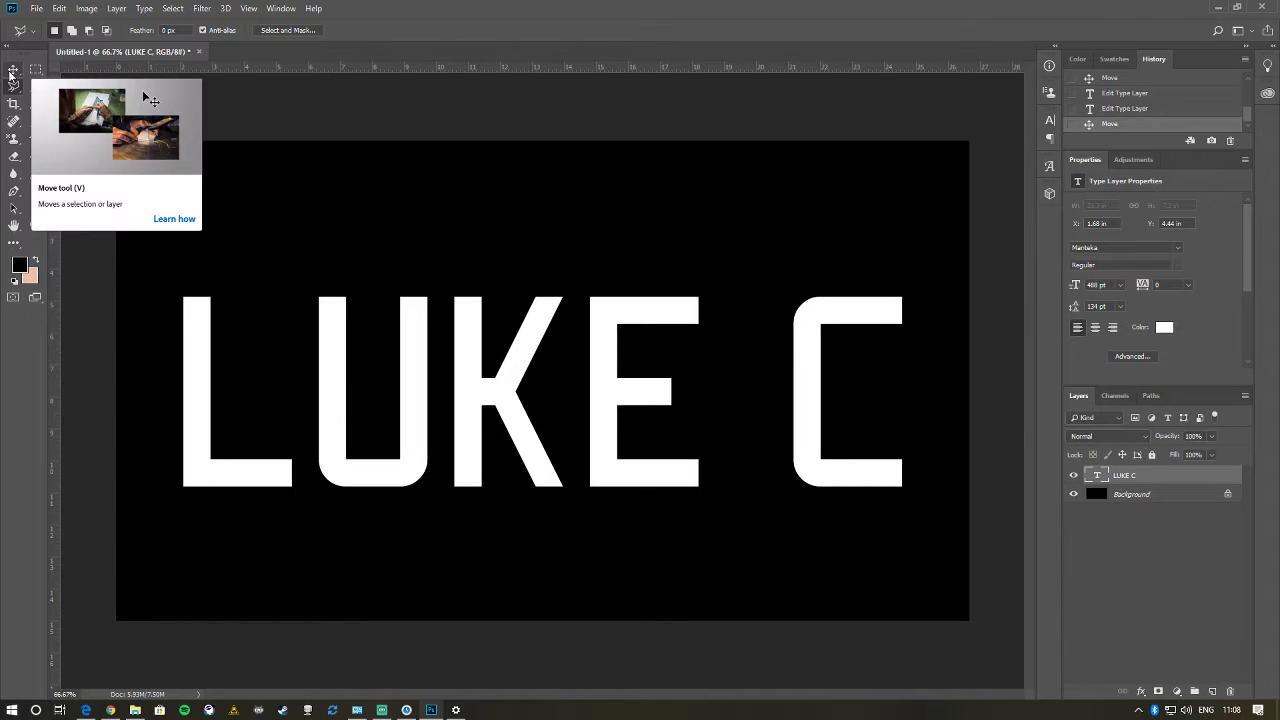
left_click(12, 88)
left_click(70, 99)
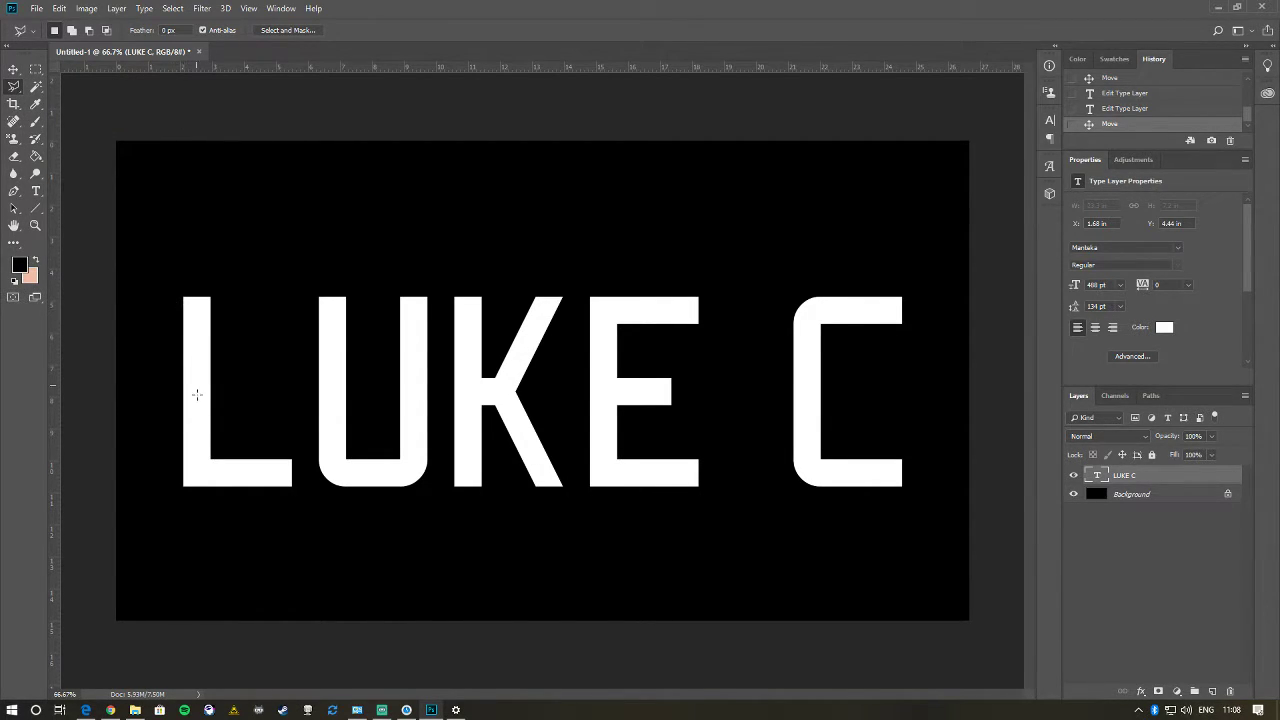
scroll(185, 385, "up", 5)
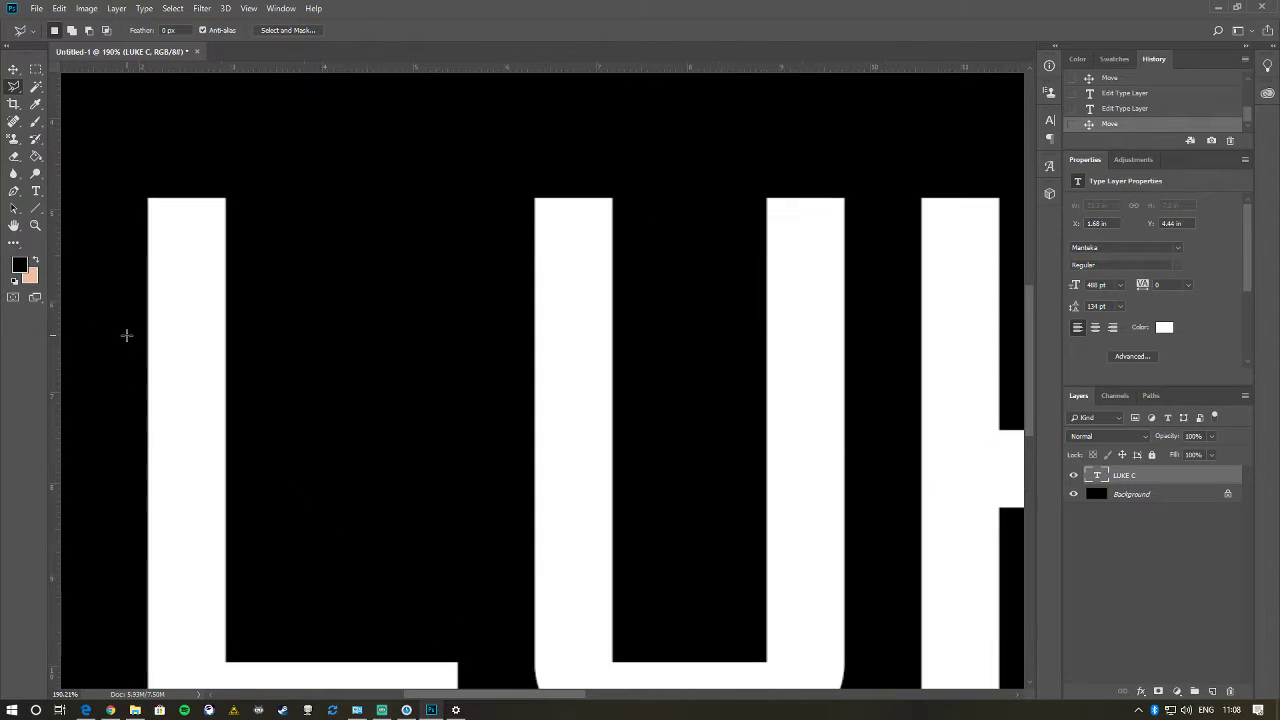
left_click(106, 314)
left_click(172, 320)
left_click(182, 294)
left_click(288, 344)
left_click(311, 113)
left_click(107, 119)
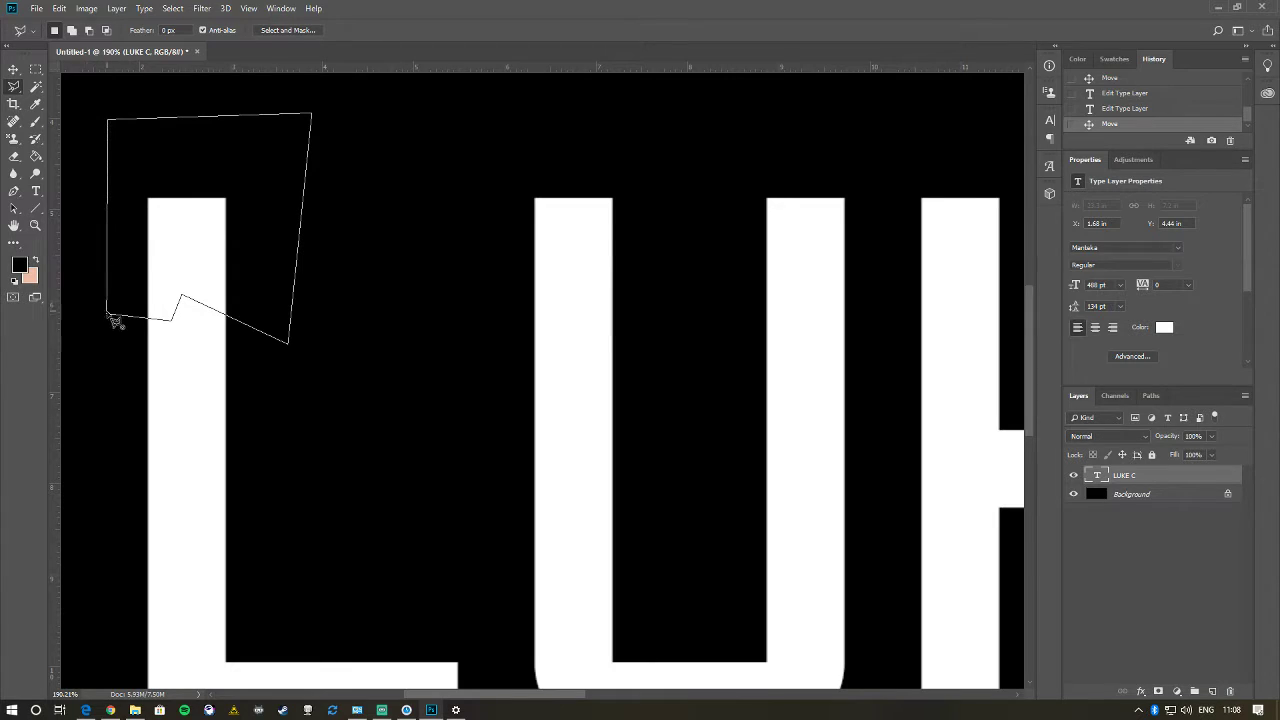
left_click(112, 318)
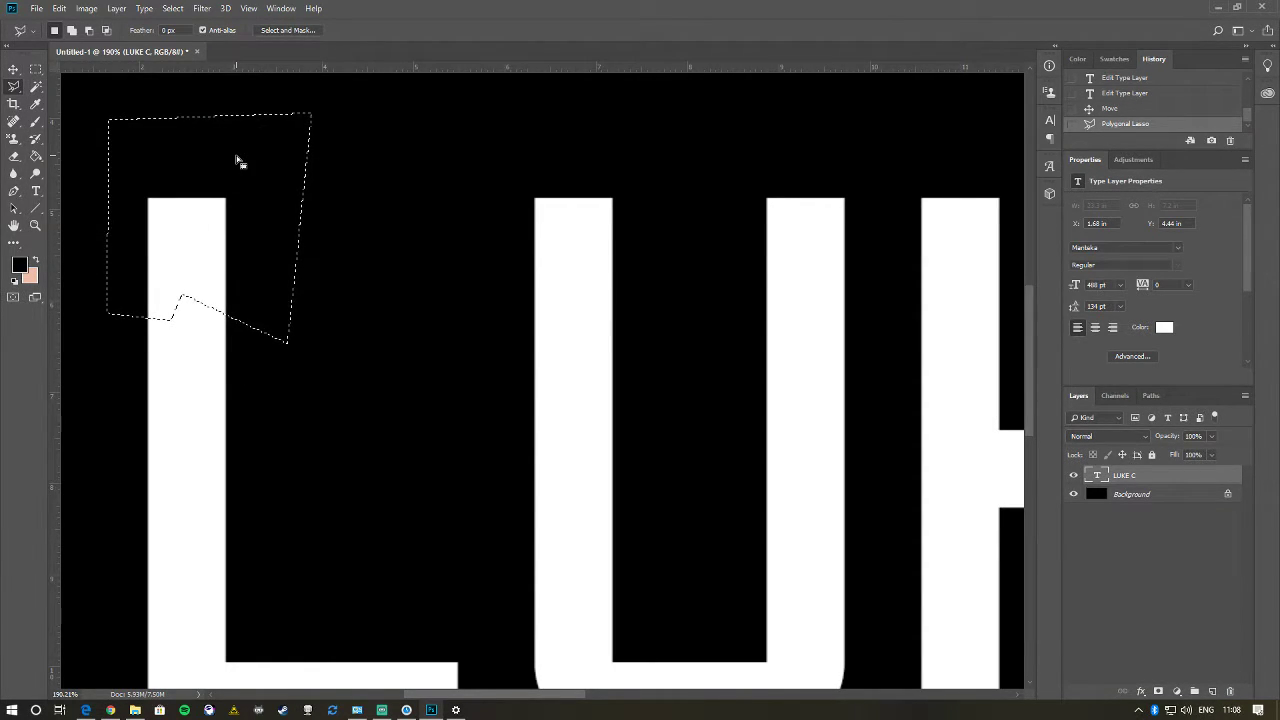
- Try to nudge the selected upper part of the L upward on the type layer
key("v")
key("Up")
key("Return")
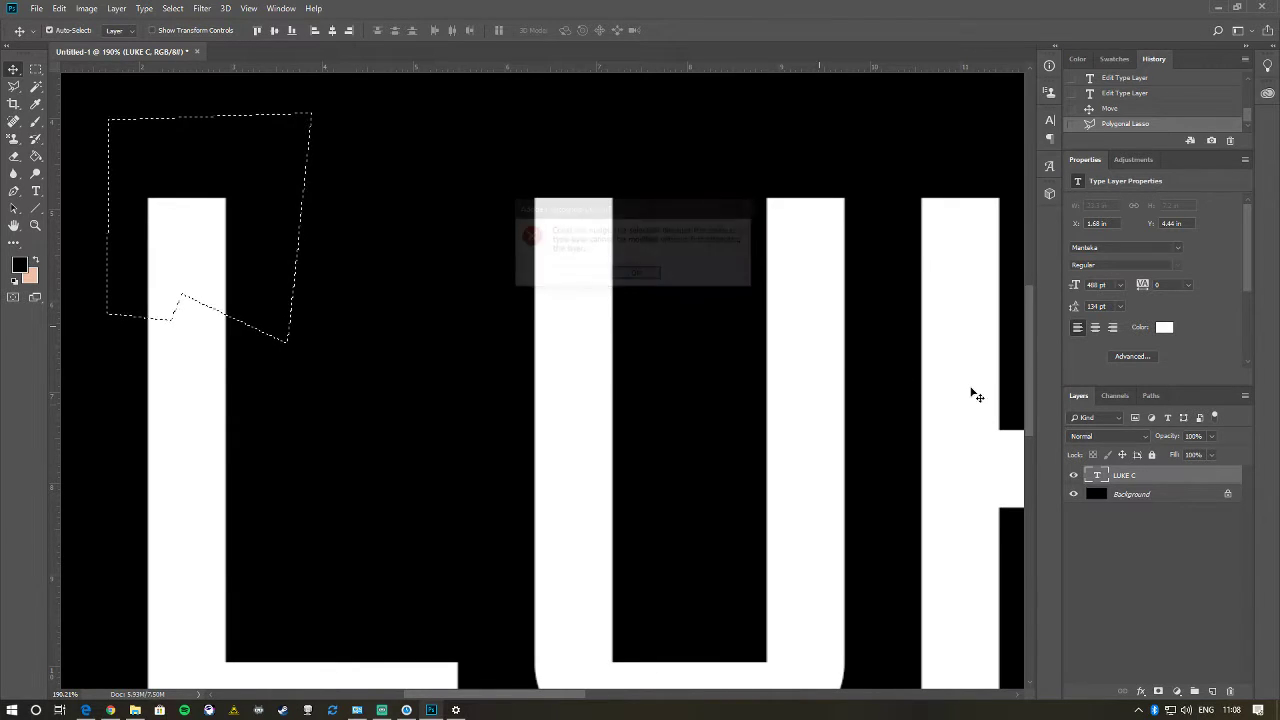
- Rasterize the text layer
left_click(35, 122)
left_click(727, 301)
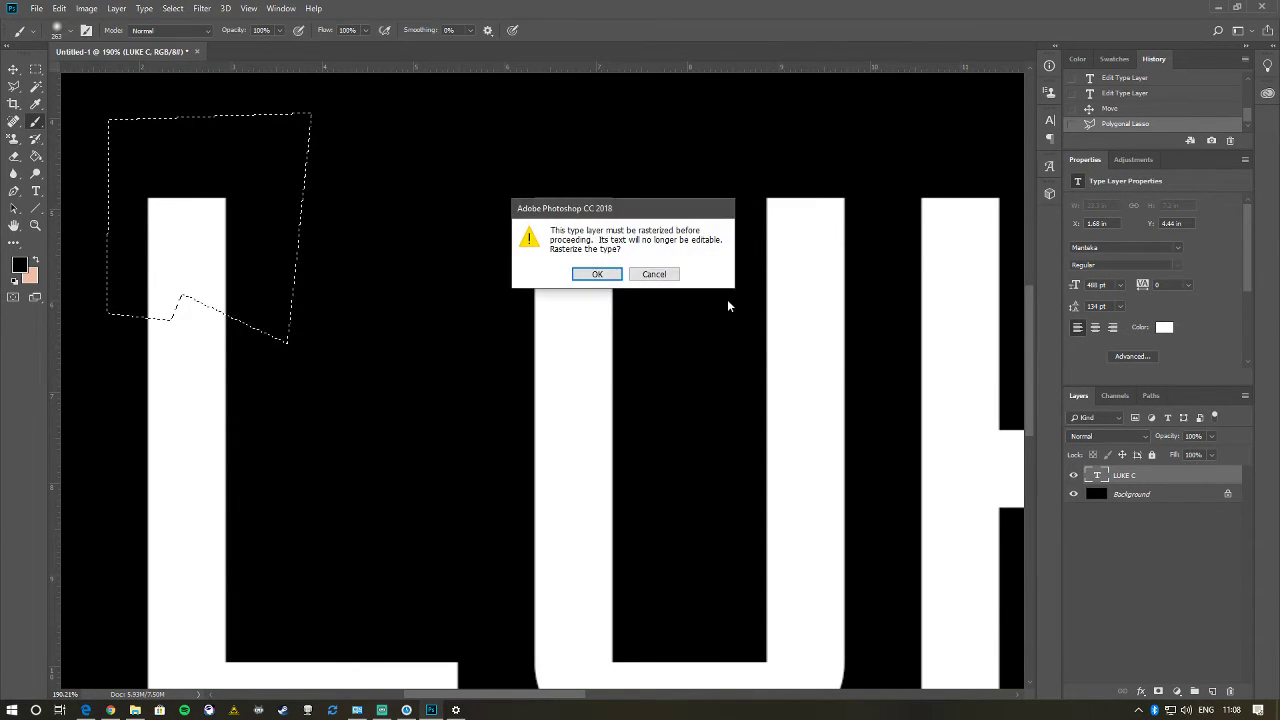
left_click(597, 274)
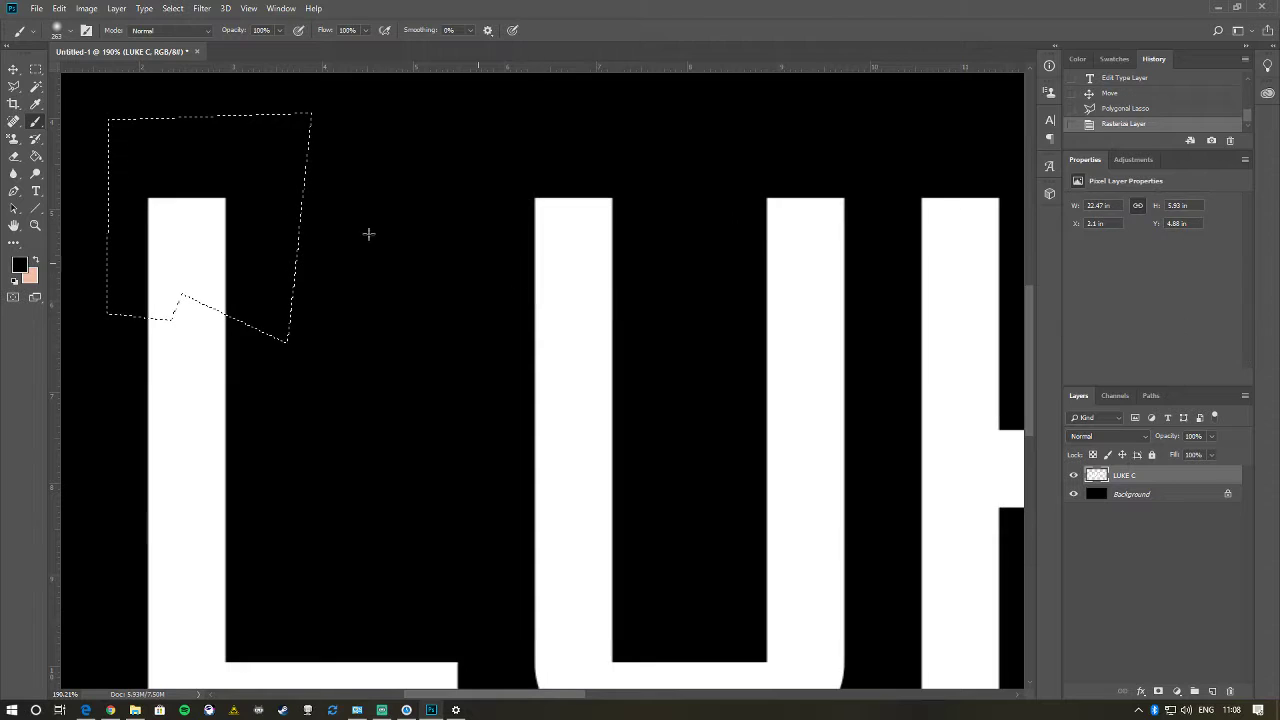
- Nudge the selected upper part of the L slightly up and to the left, opening a jagged crack in the stem
left_click(12, 72)
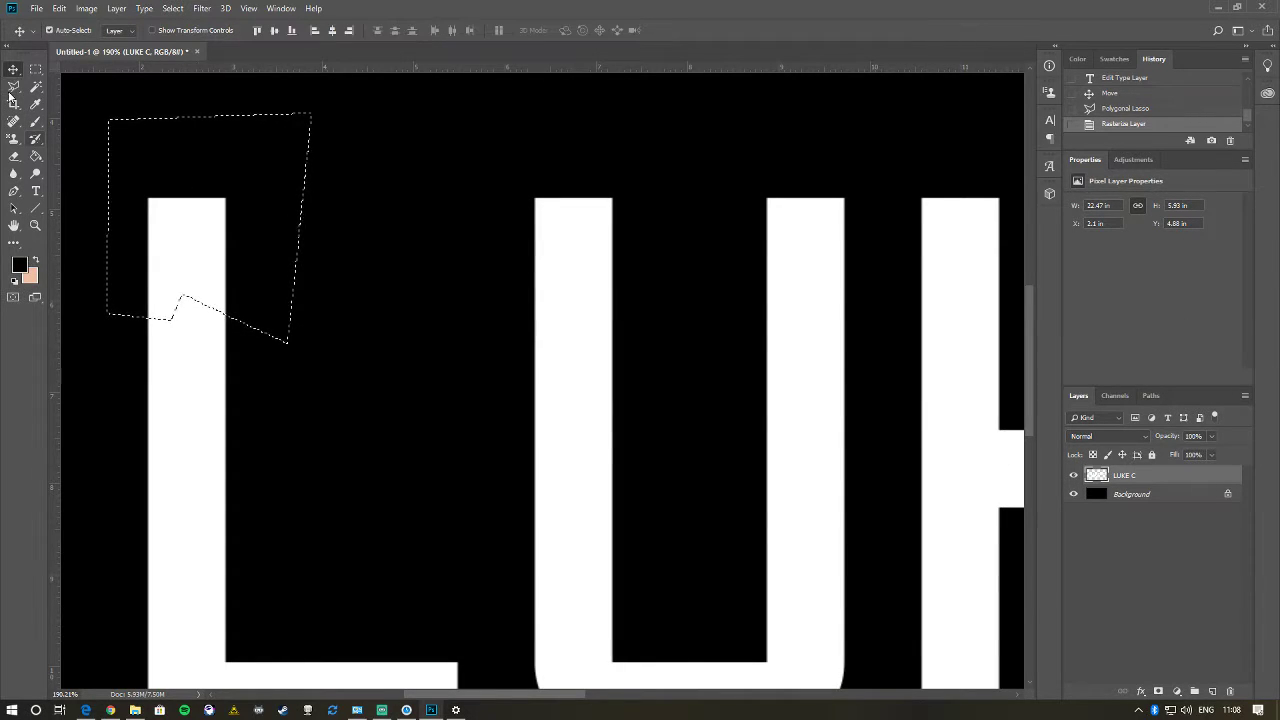
key("Up")
key("Up")
key("Up")
key("Up")
key("Left")
key("Left")
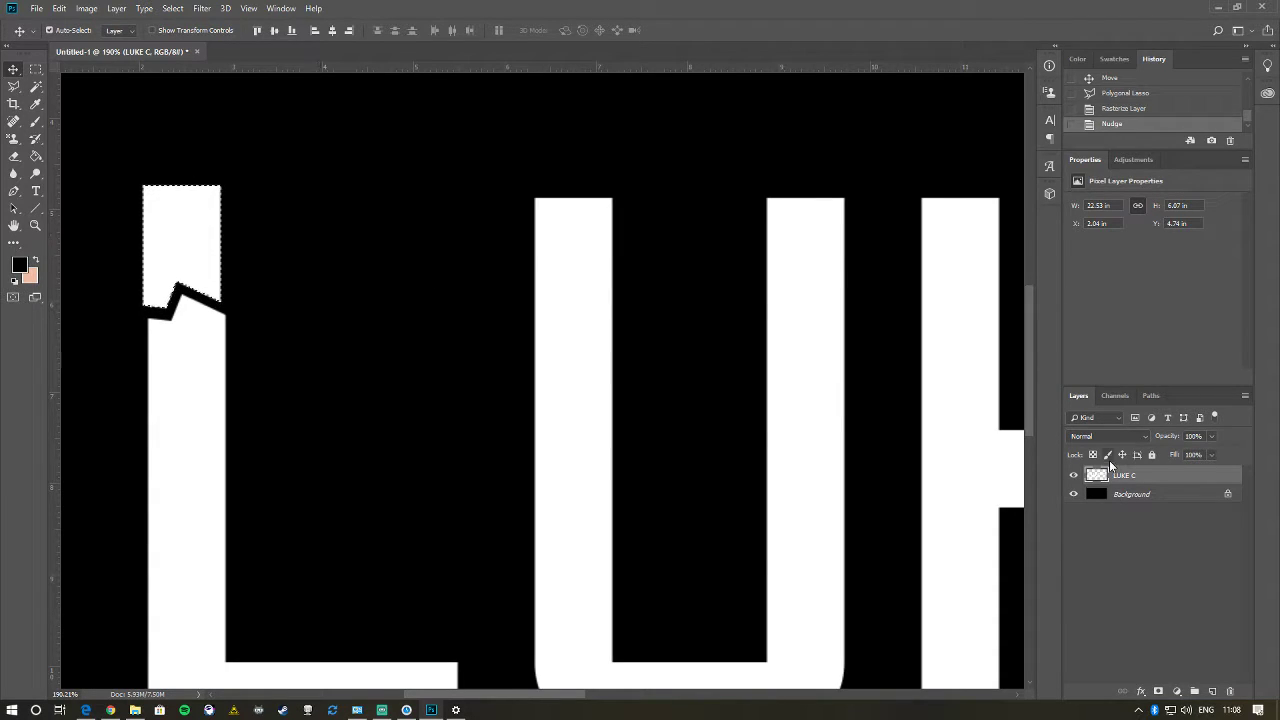
right_click(1125, 478)
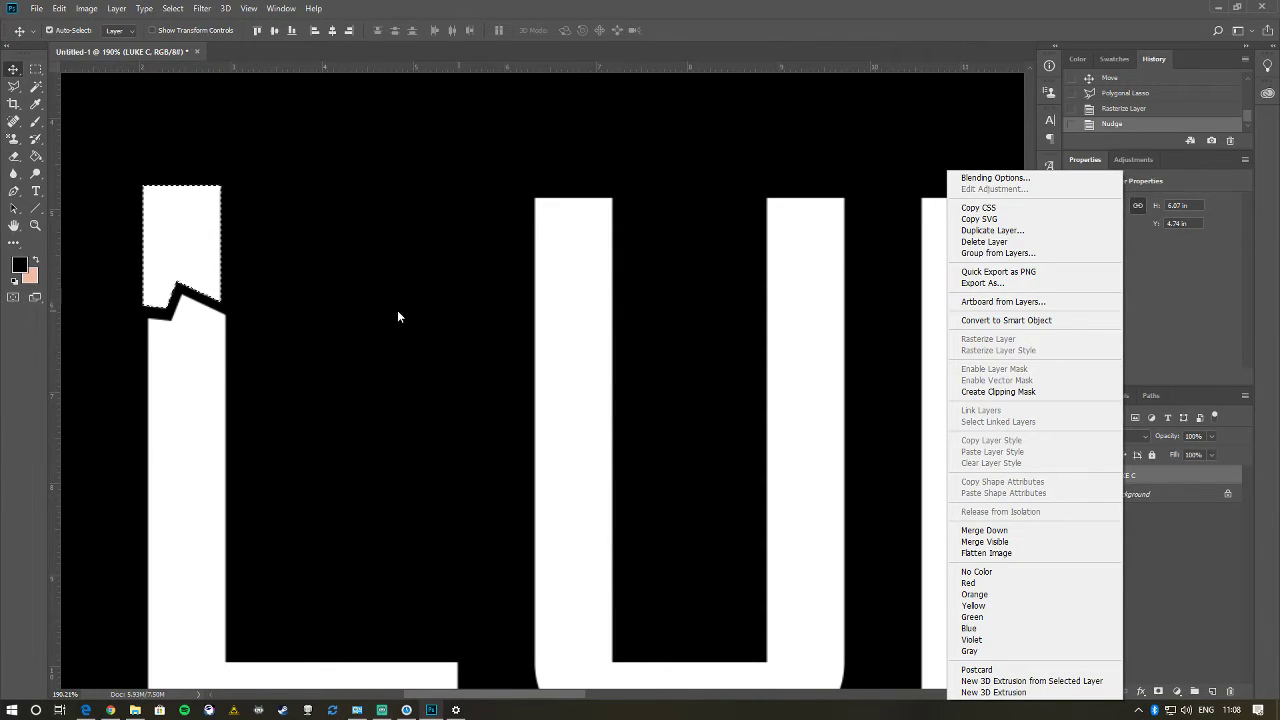
left_click(460, 318)
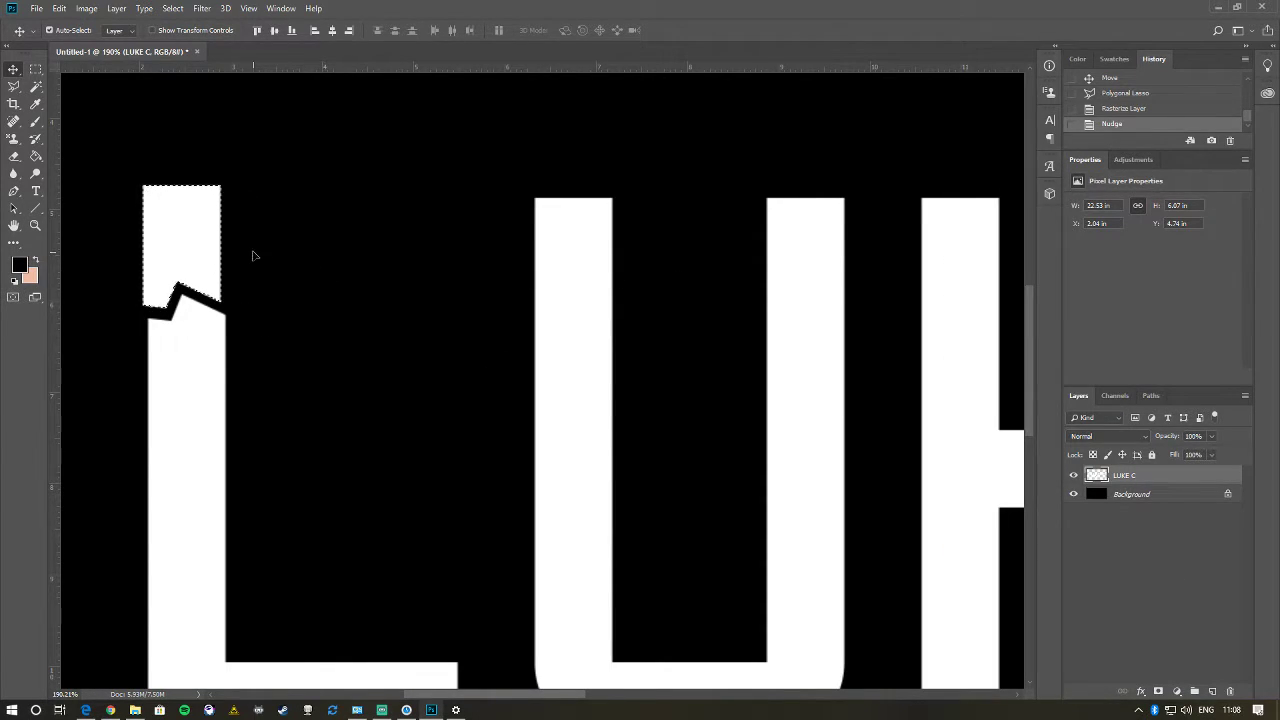
- Outline the lower-left corner of the L with the Polygonal Lasso, cutting an angled edge through stem and foot
scroll(232, 252, "down", 5)
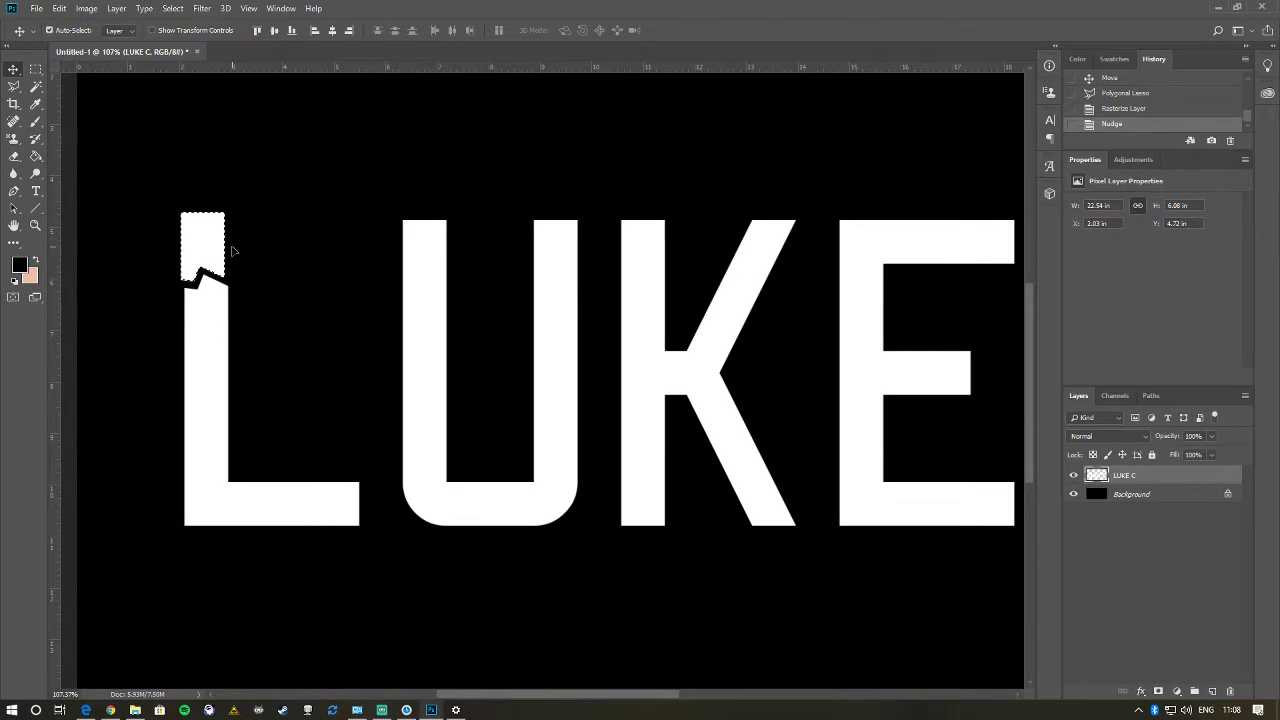
left_click(15, 87)
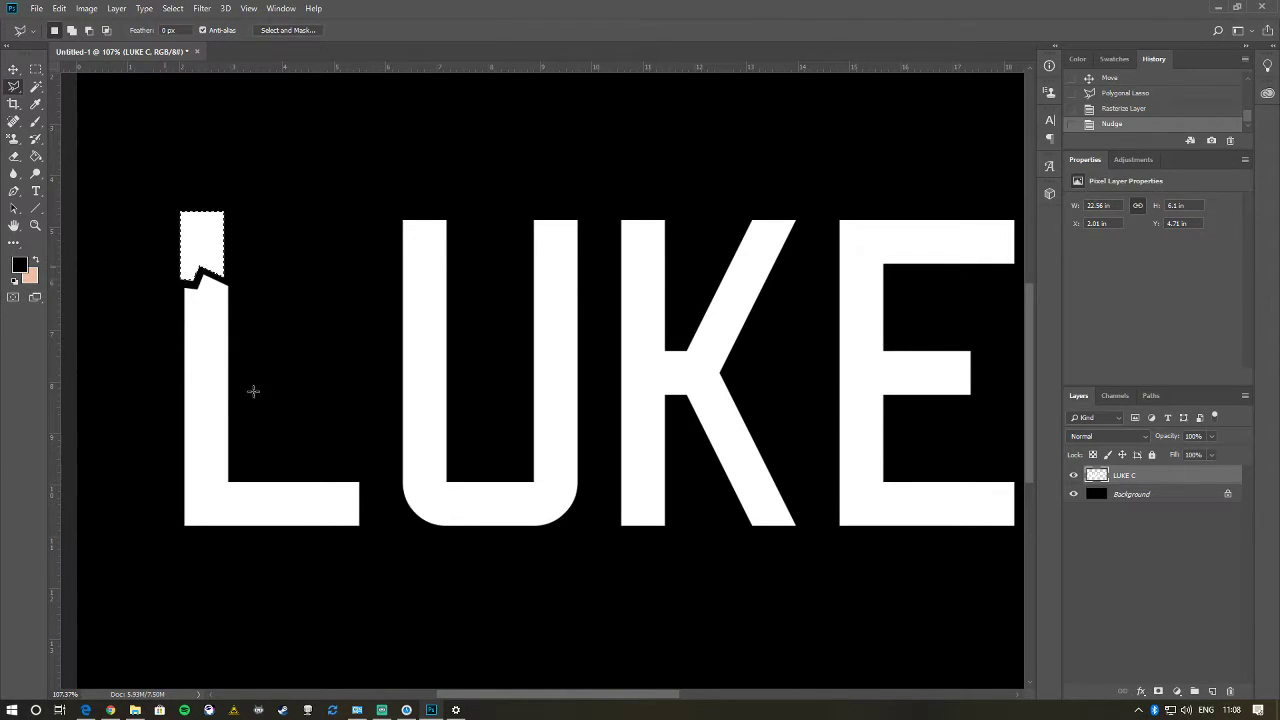
left_click(148, 462)
left_click(206, 503)
left_click(262, 562)
left_click(186, 636)
left_click(116, 576)
left_click(148, 468)
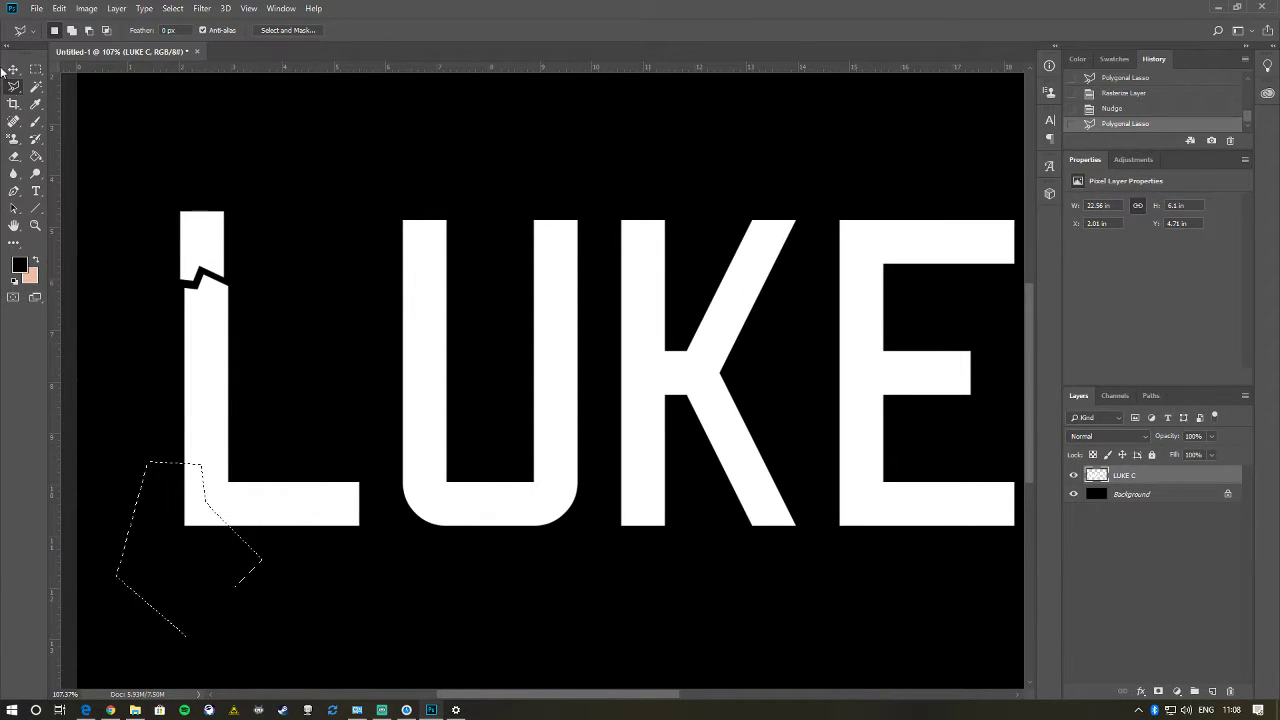
- Nudge the selected lower-left corner of the L slightly left and down to open a crack
key("v")
key("Left")
key("Left")
key("Left")
key("Left")
key("Left")
key("Left")
key("Left")
key("Down")
key("Down")
key("Down")
key("Down")
key("Down")
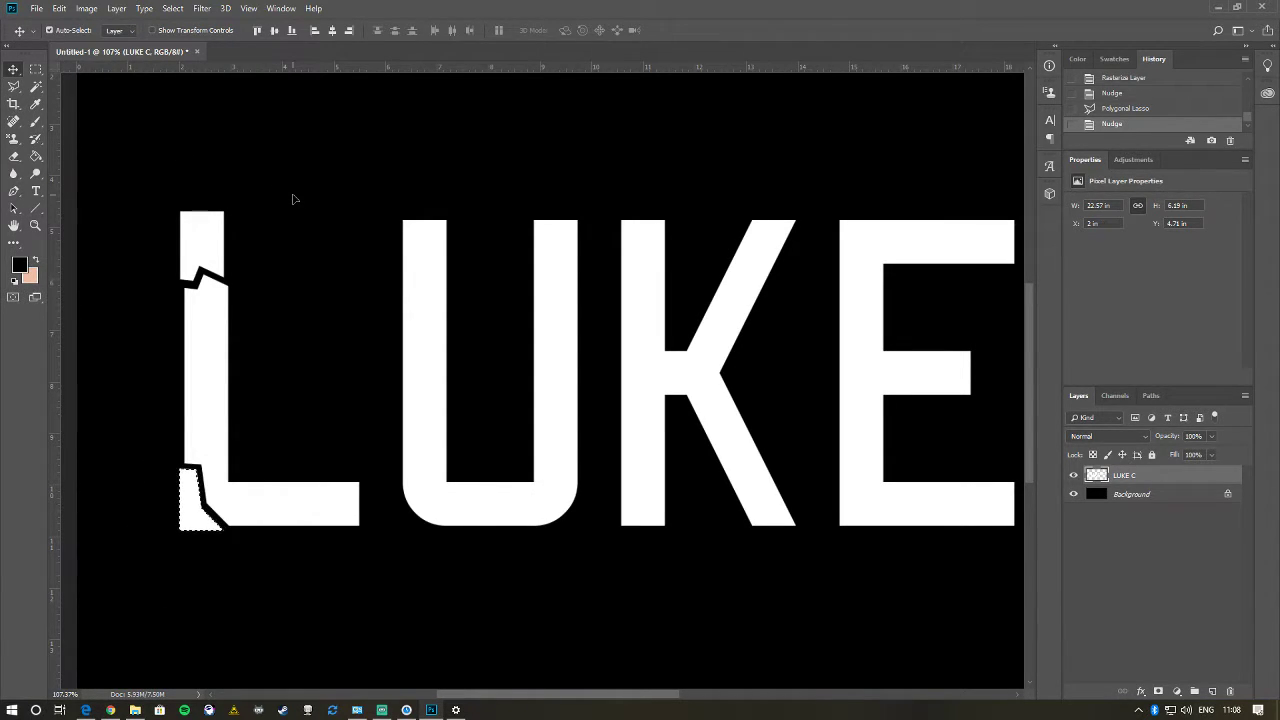
- Outline a small jagged chip midway along the left edge of the L's stem with the Polygonal Lasso
left_click(14, 86)
left_click(160, 326)
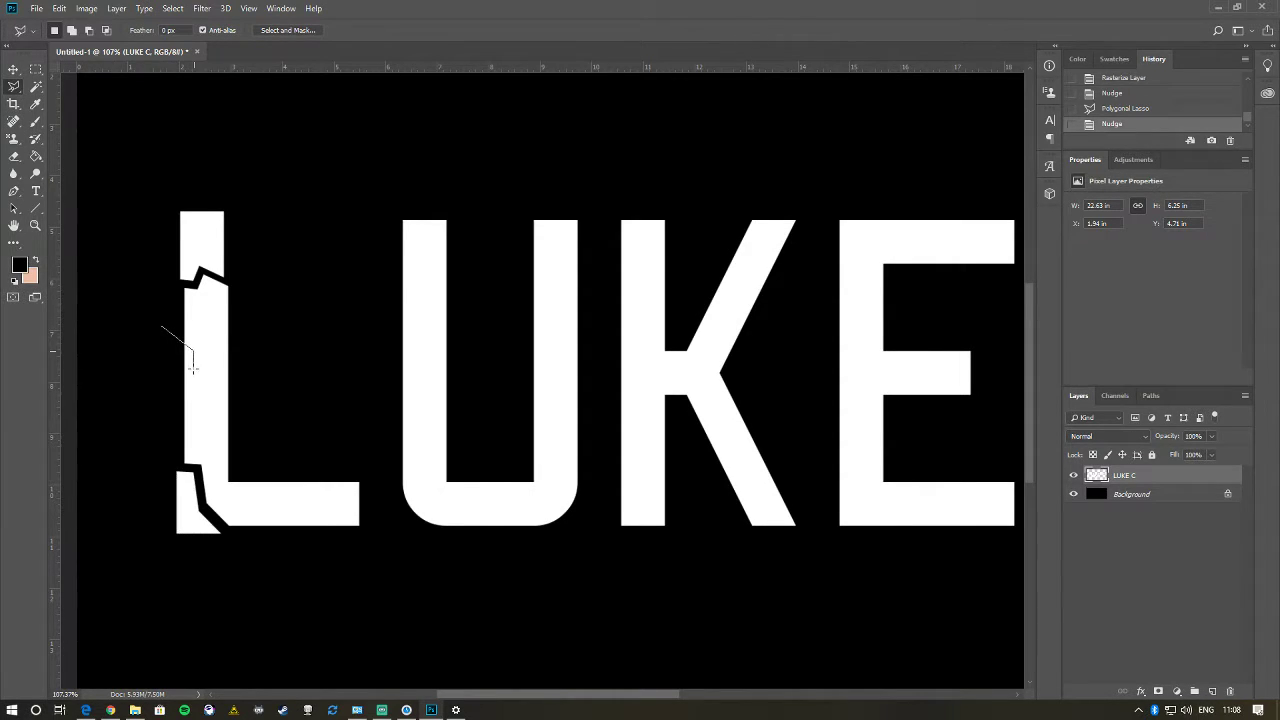
left_click(159, 412)
left_click(150, 330)
left_click(163, 327)
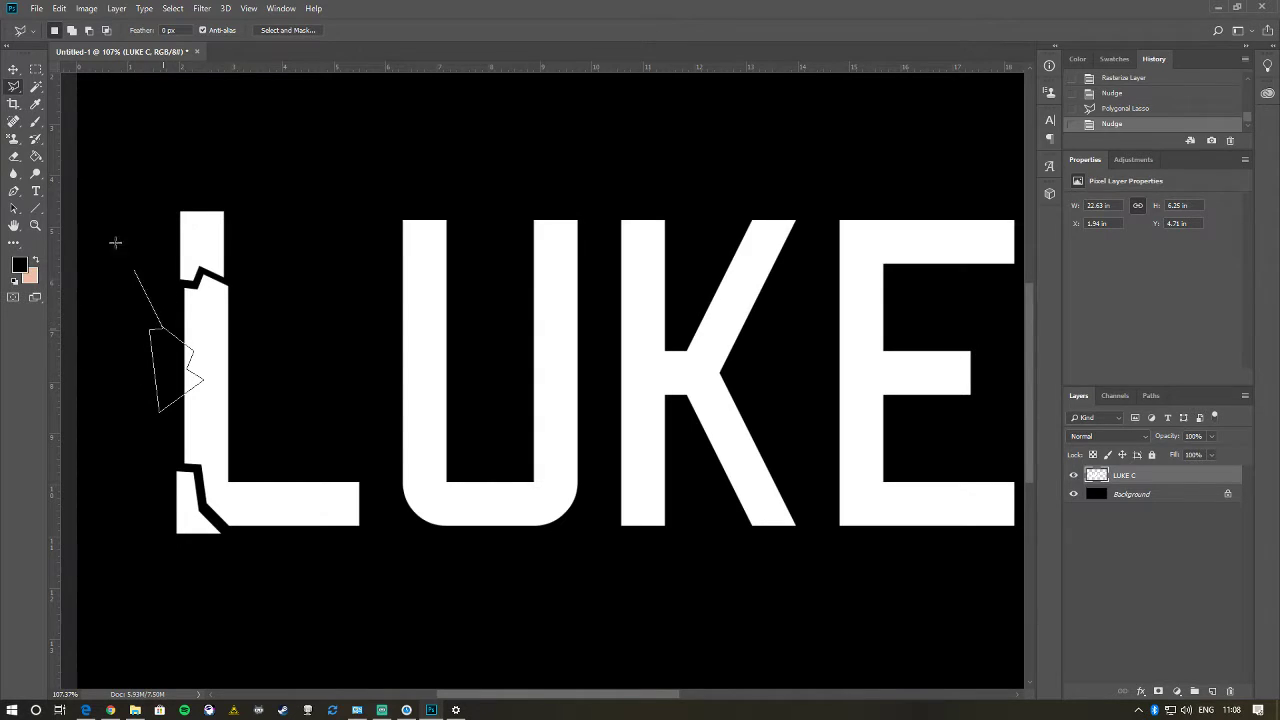
left_click(160, 326)
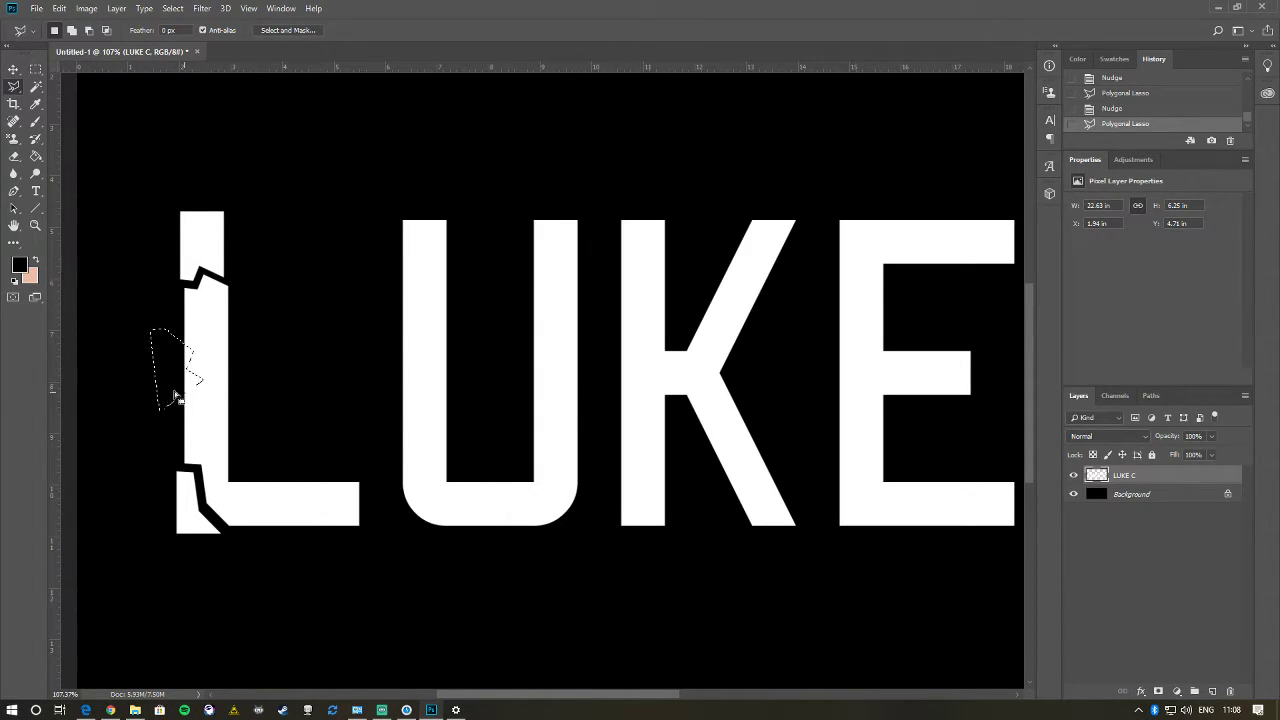
- Nudge the selected chip slightly left, away from the L's stem
scroll(140, 355, "up", 3, "alt")
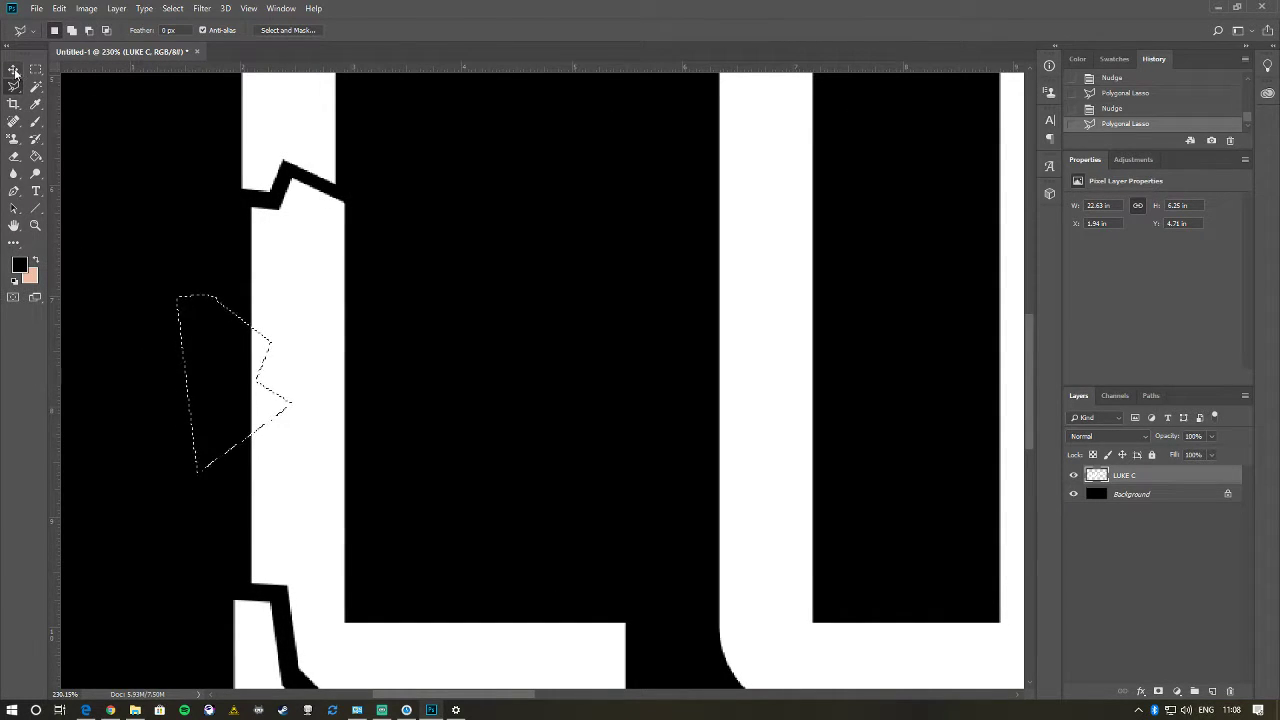
key("v")
key("Left")
key("Left")
key("Left")
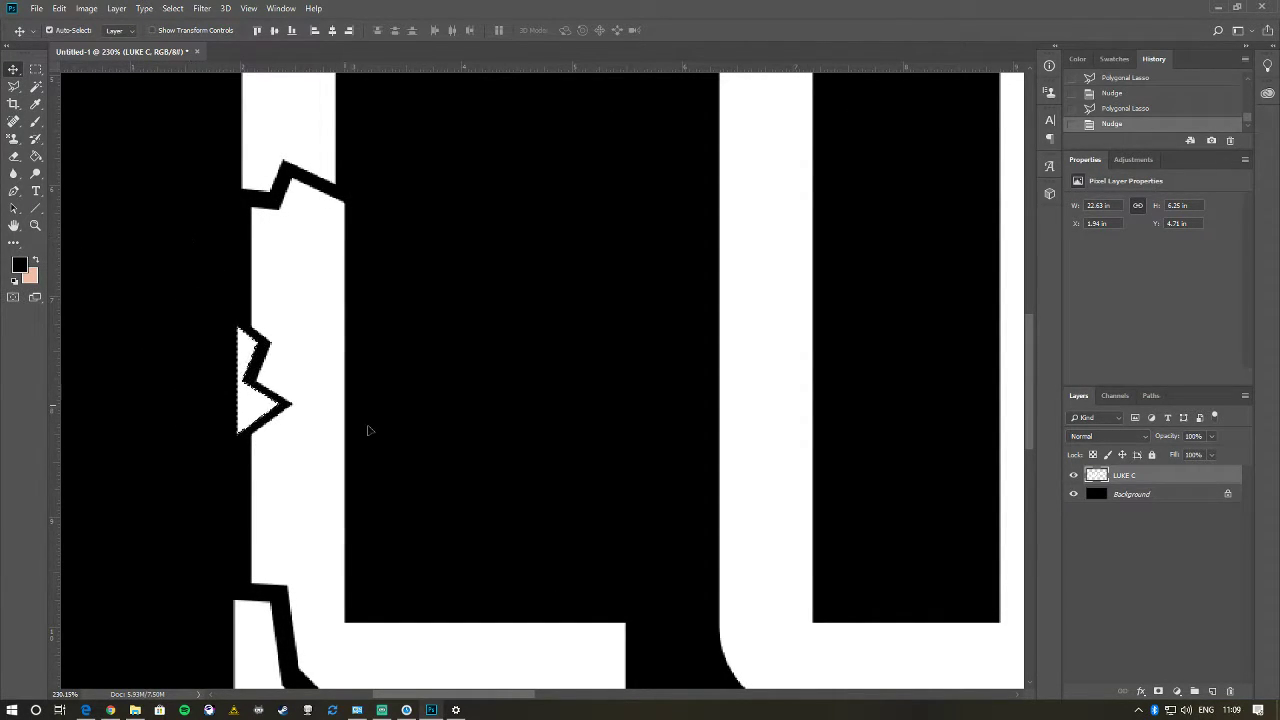
- Outline the right end of the L's foot with the Polygonal Lasso and shift the selection outline so its angled edge crosses the foot
scroll(366, 429, "down", 4, "alt")
left_click(14, 86)
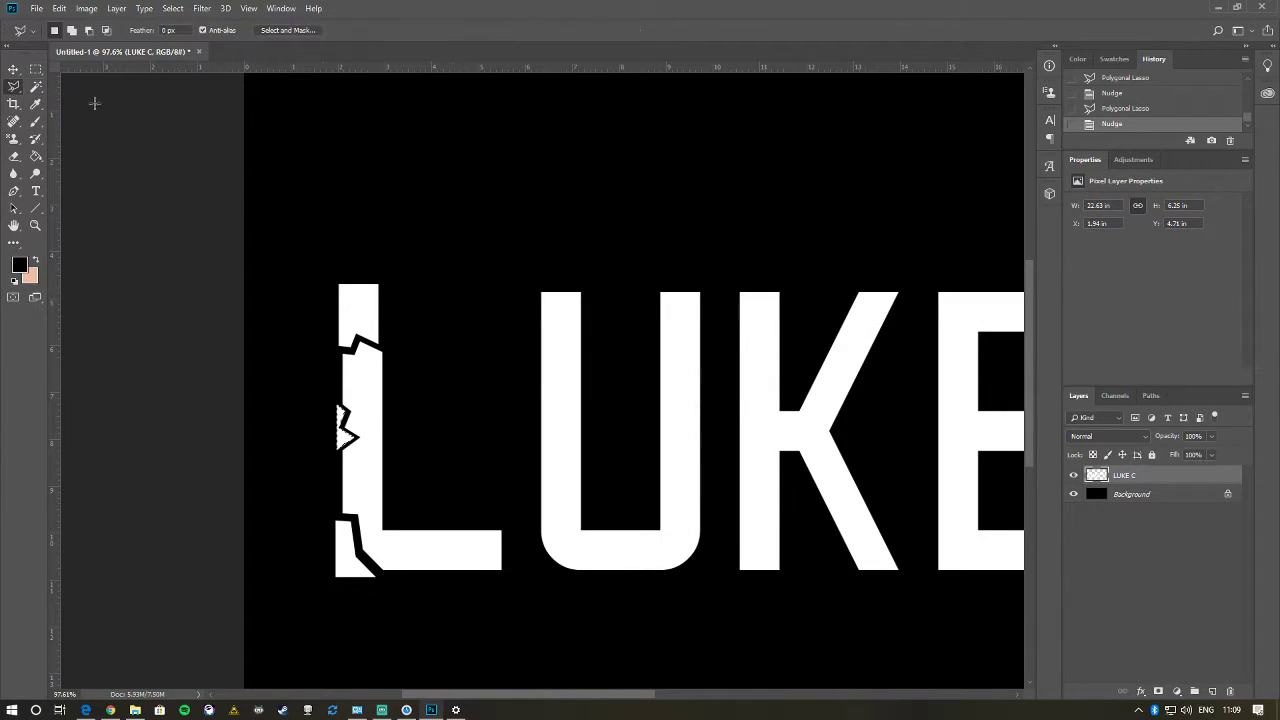
left_click(441, 583)
left_click(439, 524)
left_click(495, 522)
left_click(520, 571)
left_click(524, 617)
left_click(449, 611)
left_click(442, 584)
left_click_drag(443, 590, 486, 591)
- Nudge the selected end of the L's foot slightly right and down, and clear the selection
key("v")
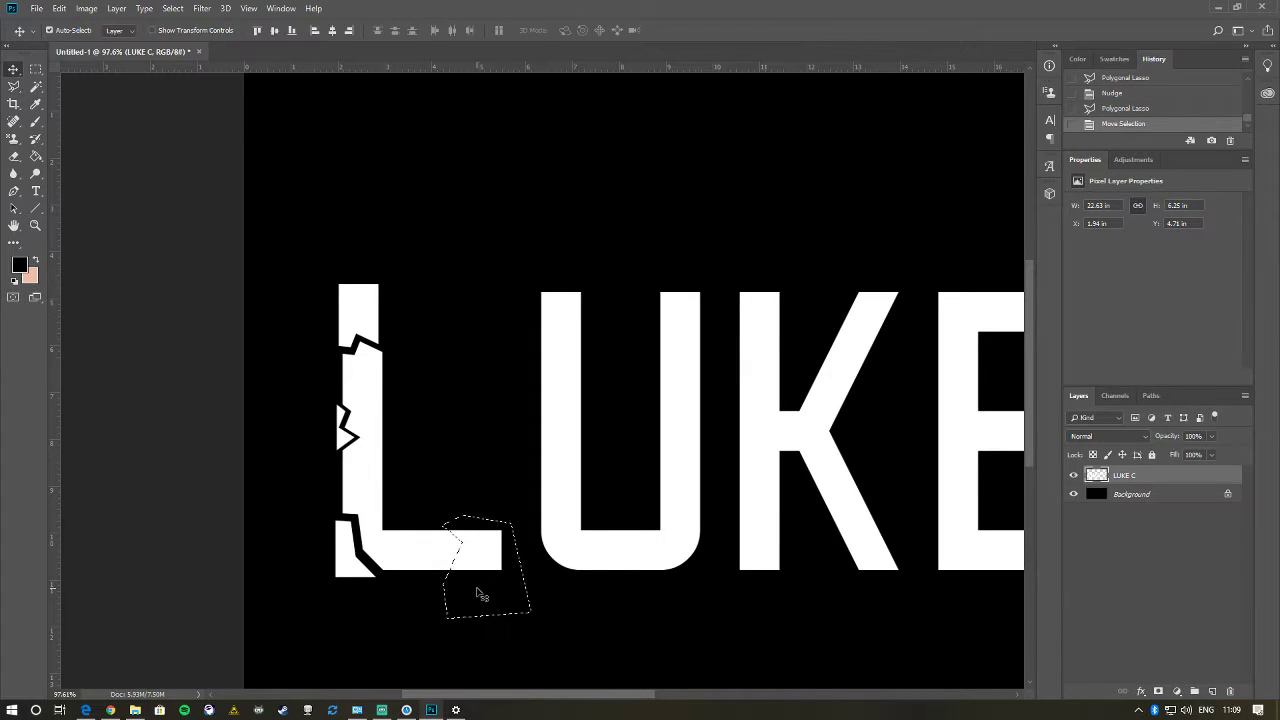
key("Right")
key("Right")
key("Right")
key("Right")
key("Right")
key("Right")
key("Right")
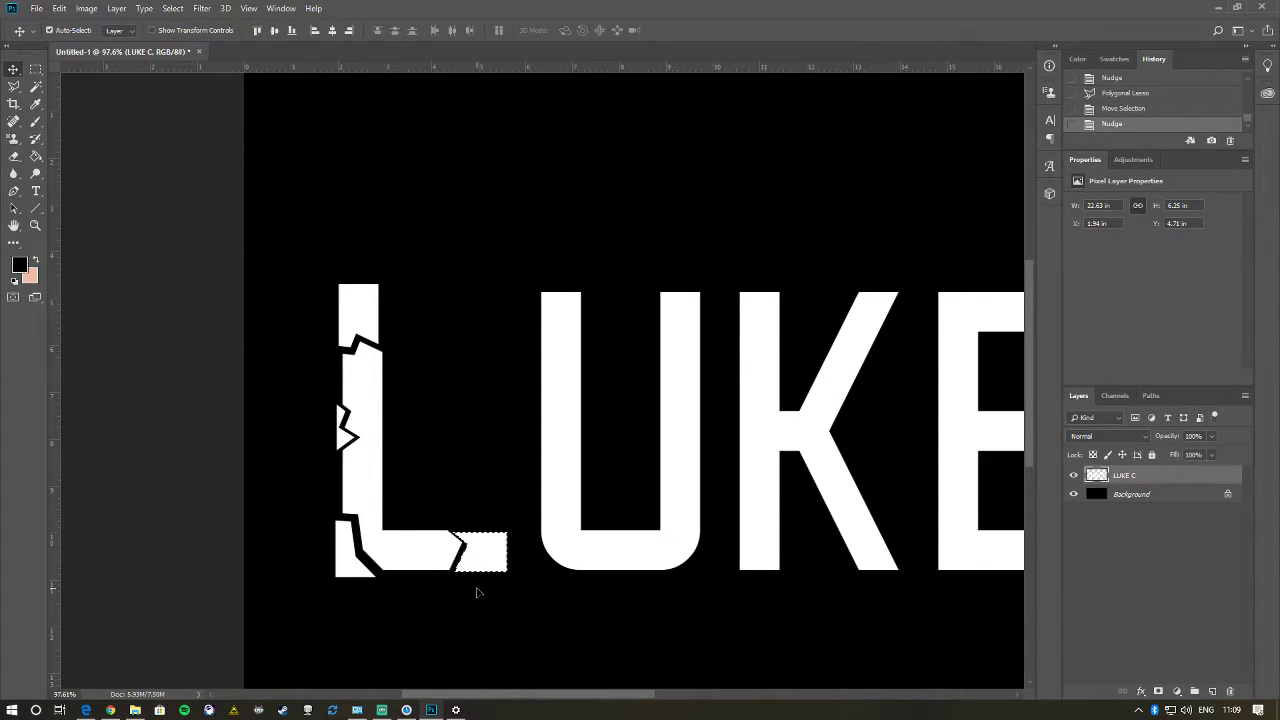
key("ctrl+d")
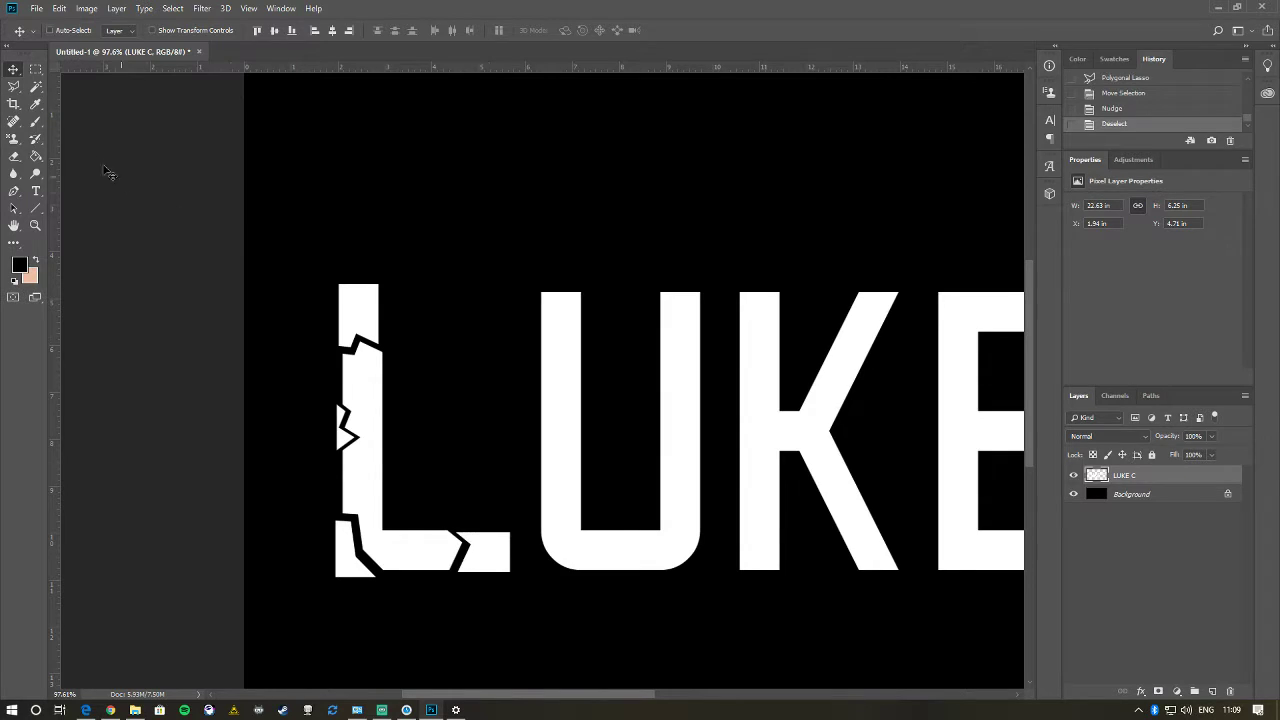
- Outline the top of the U's left stem with the Polygonal Lasso, giving the selection a jagged lower edge
left_click(15, 87)
left_click(489, 293)
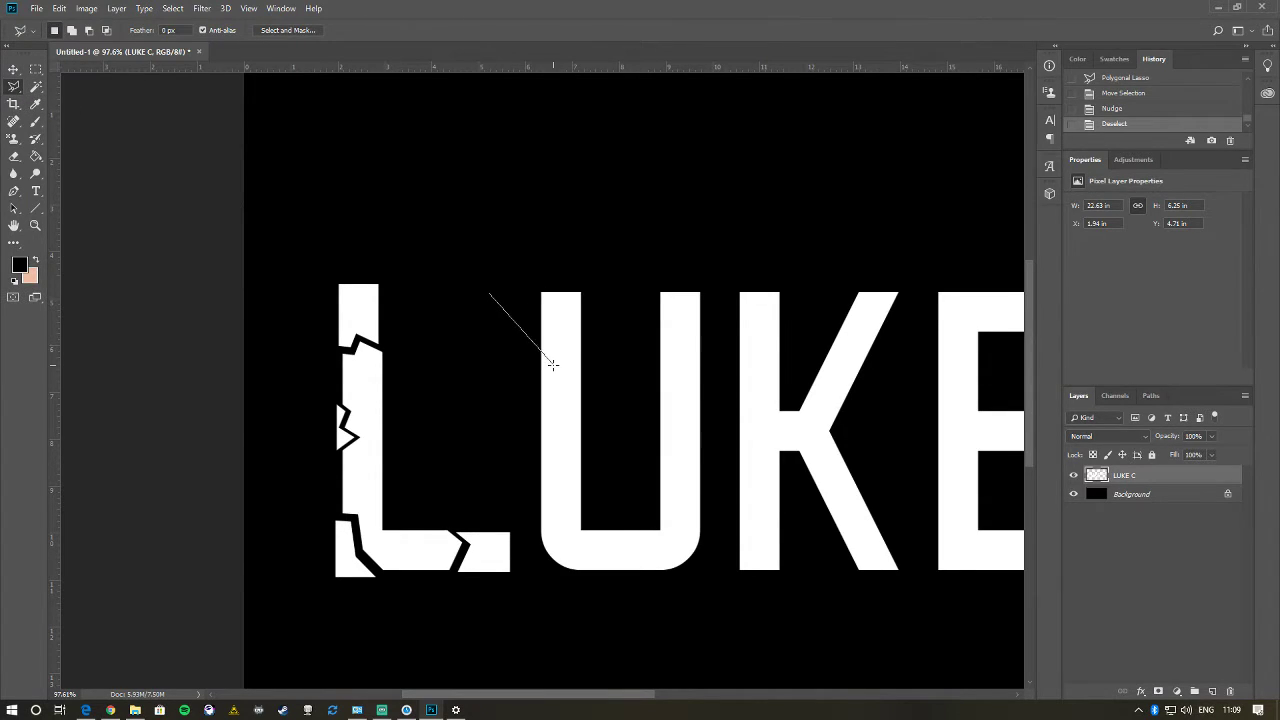
left_click(561, 346)
left_click(598, 358)
left_click(624, 287)
double_click(497, 278)
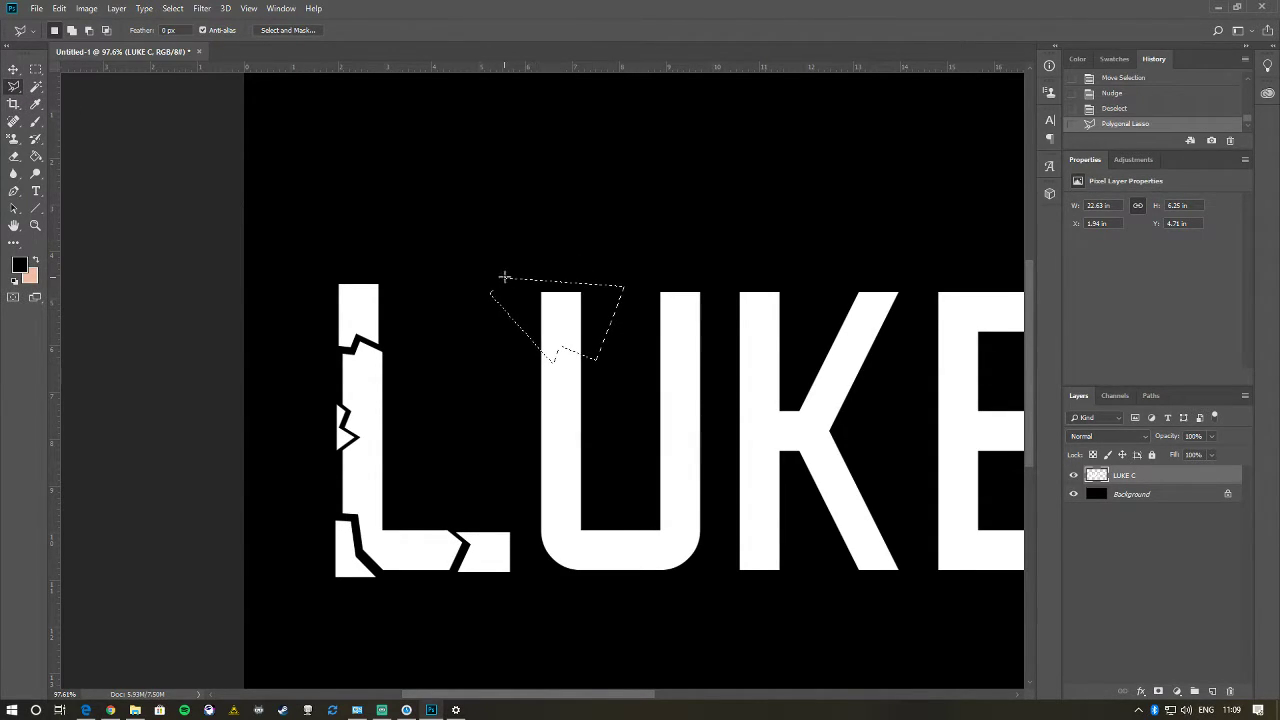
- Nudge the selected top of the U's left stem up and slightly left, opening a wide jagged crack
key("v")
key("Up")
key("Up")
key("Up")
key("Up")
key("Up")
key("Up")
key("Up")
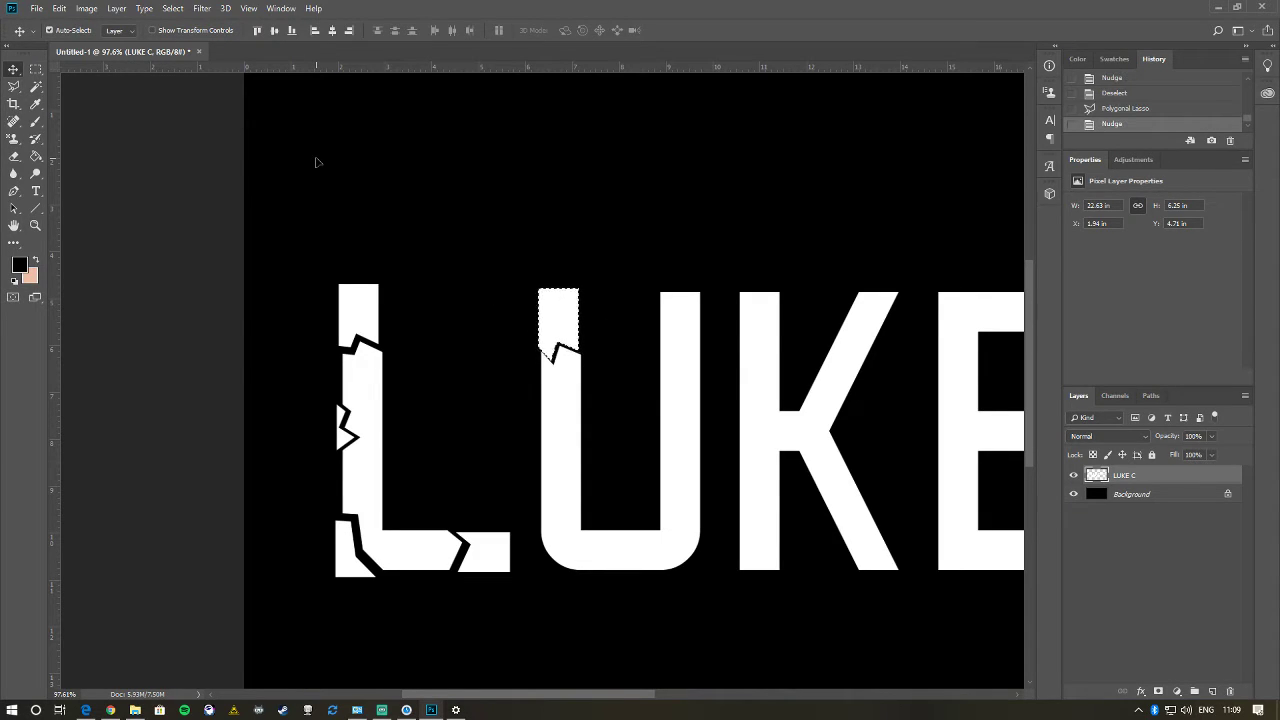
key("Up")
key("Up")
key("Up")
key("Up")
key("Up")
key("Up")
key("Up")
key("Up")
key("Up")
key("Up")
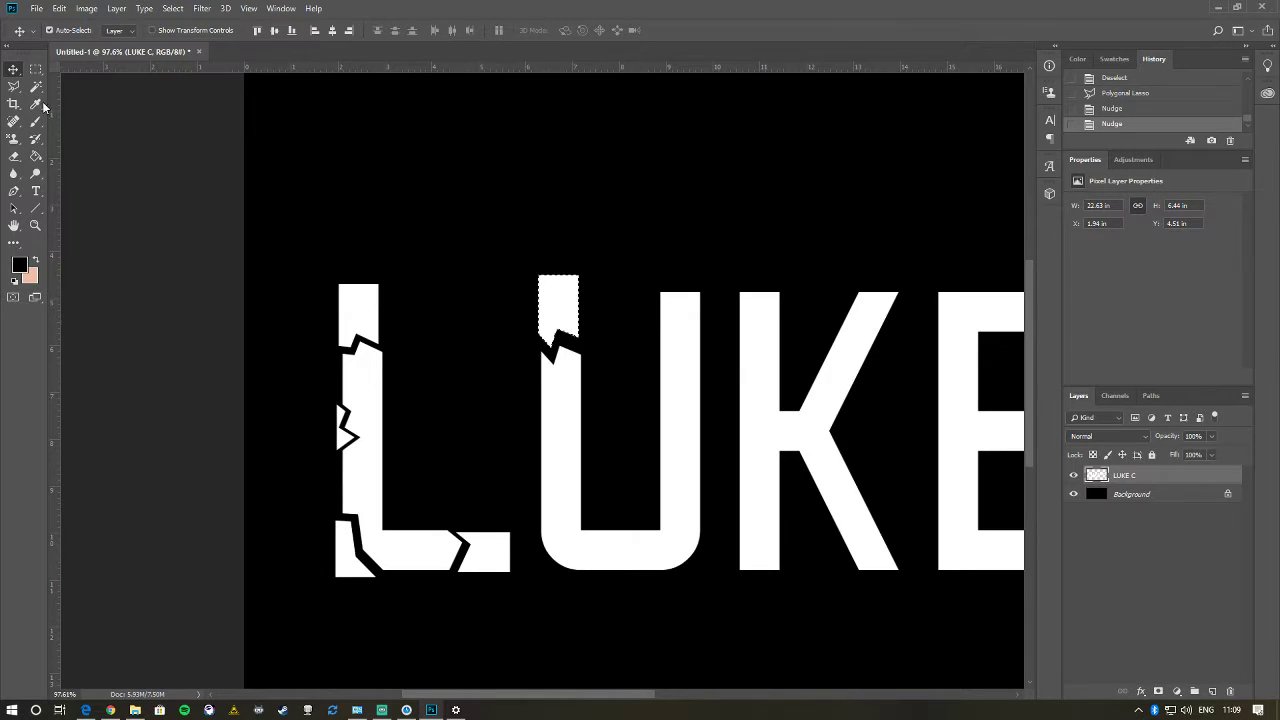
- Outline a pointed wedge midway along the left edge of the U's left stem with the Polygonal Lasso
key("l")
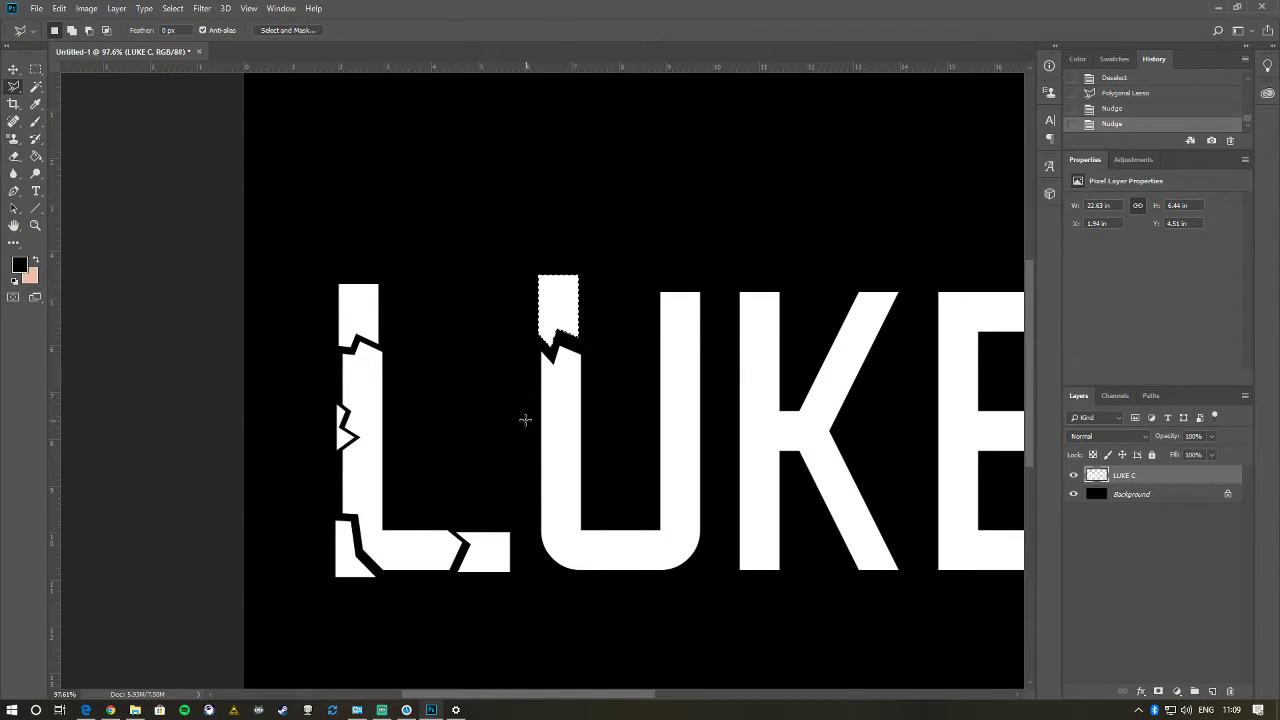
left_click(520, 414)
left_click(550, 438)
double_click(503, 423)
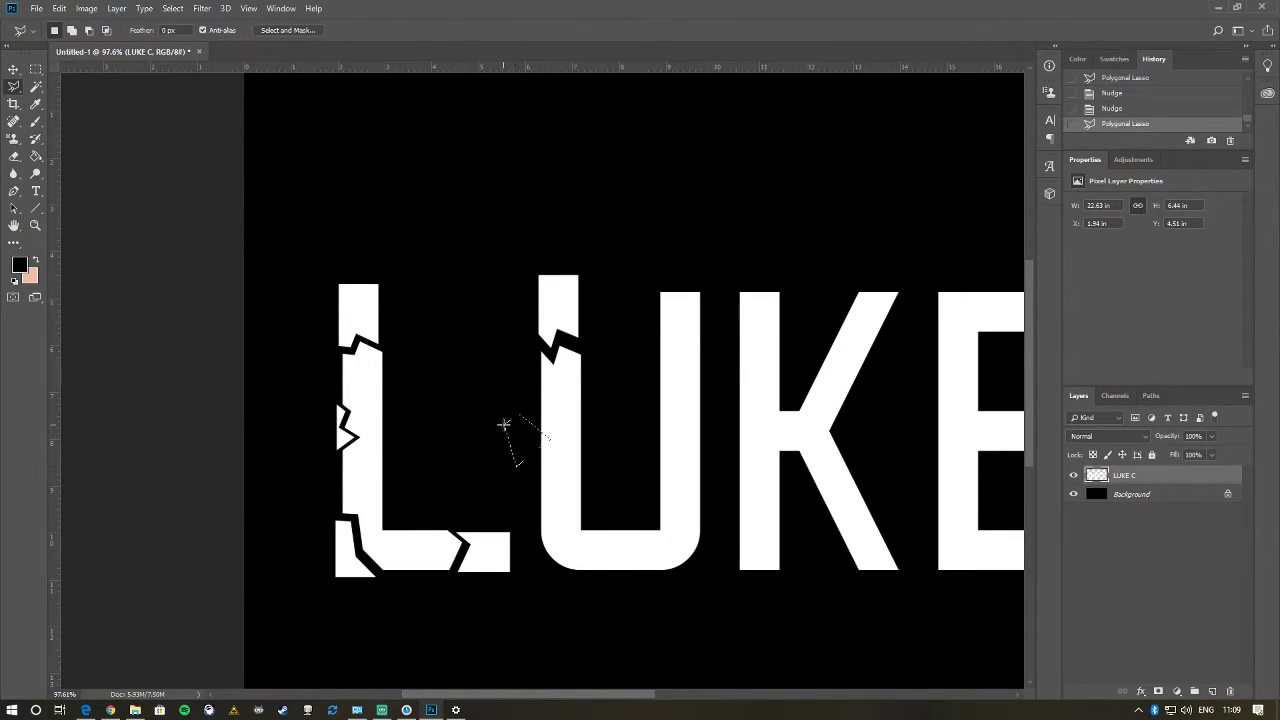
left_click(503, 422)
left_click(510, 445)
double_click(503, 424)
- Nudge the selected wedge left until it sticks out clear of the U's left stem
key("v")
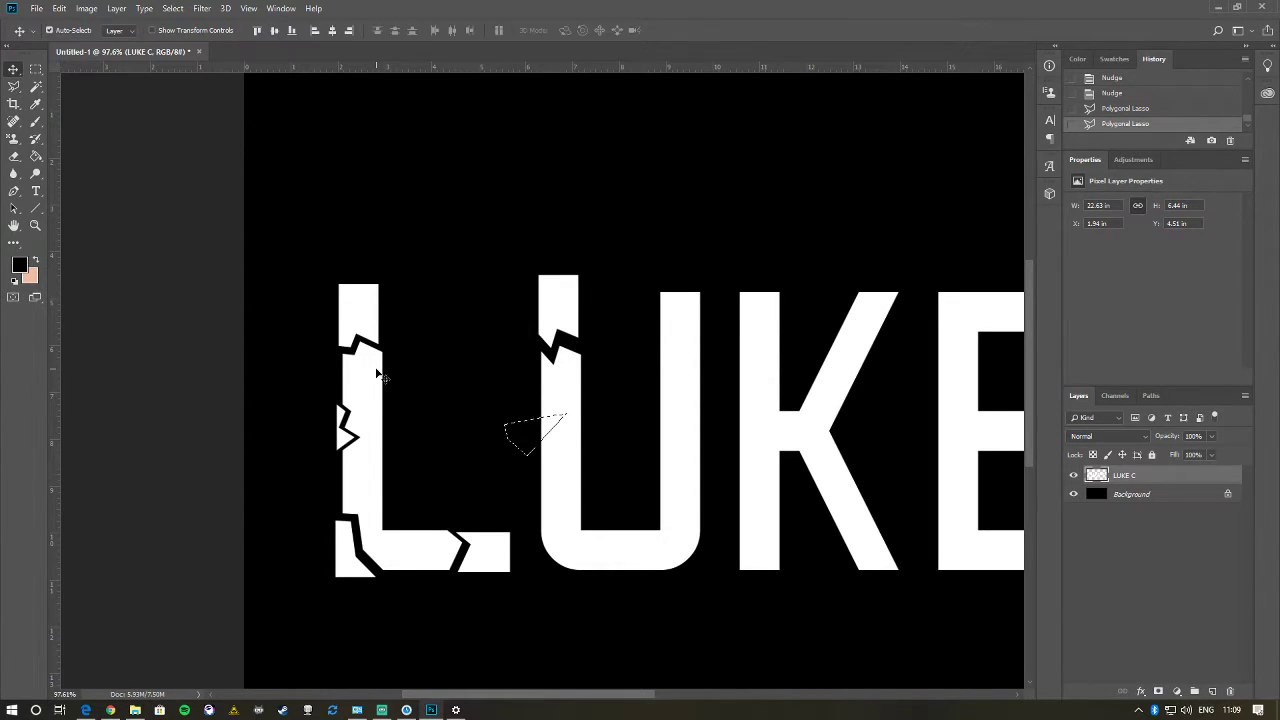
key("Left")
key("Left")
key("Left")
key("Left")
key("Left")
key("Left")
key("Left")
key("Left")
key("Left")
key("Left")
key("Left")
key("Left")
key("Left")
key("Left")
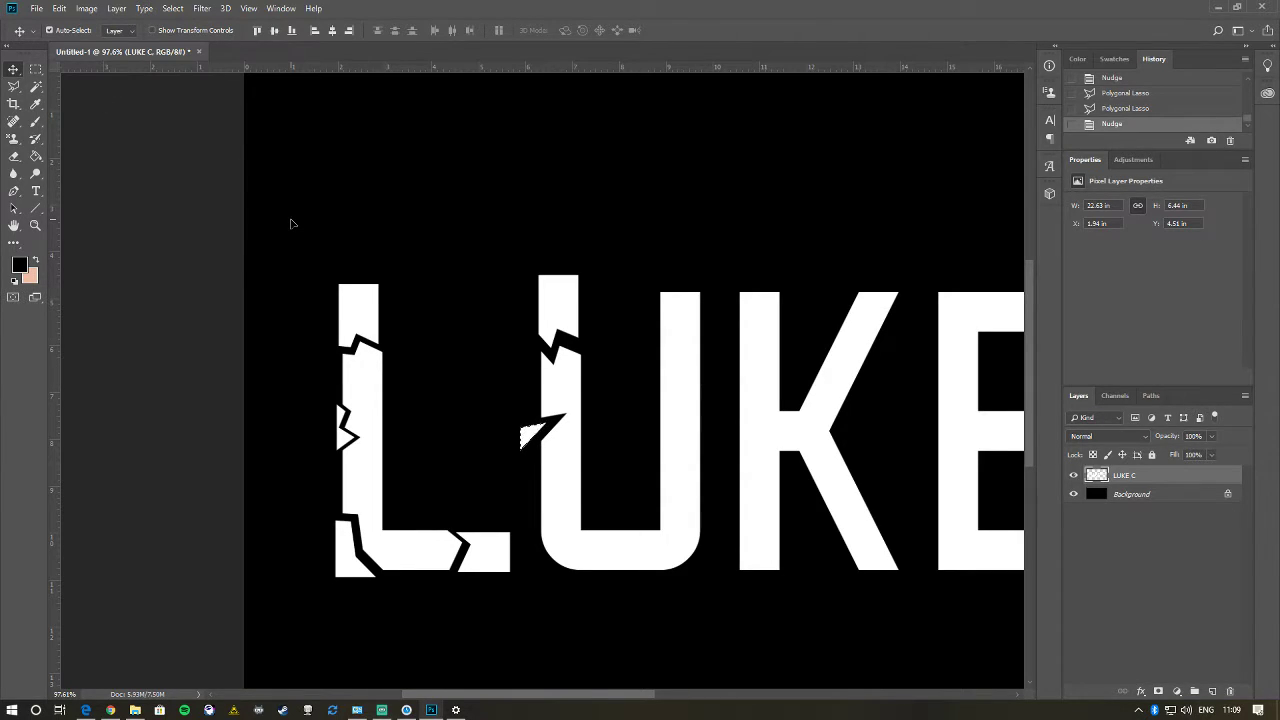
- Outline the rounded lower-left corner of the U with the Polygonal Lasso, following a jagged line inside the stroke
key("l")
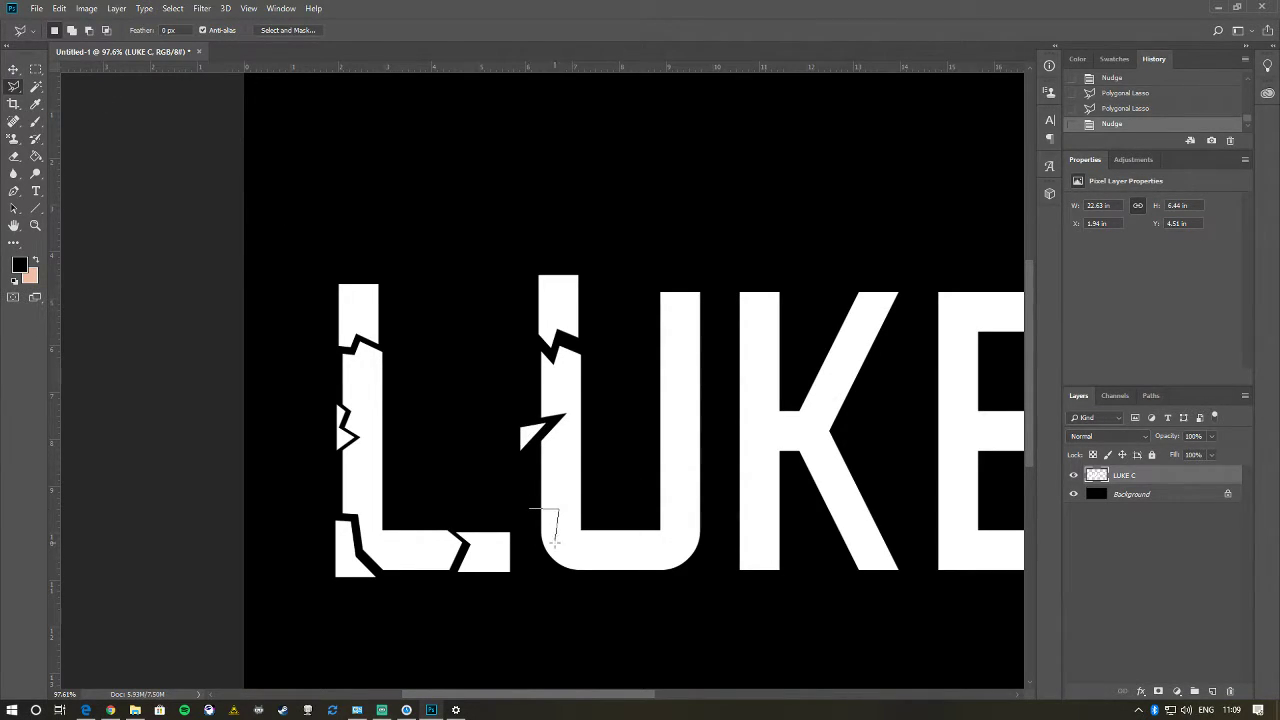
left_click(640, 589)
left_click(545, 608)
left_click(522, 499)
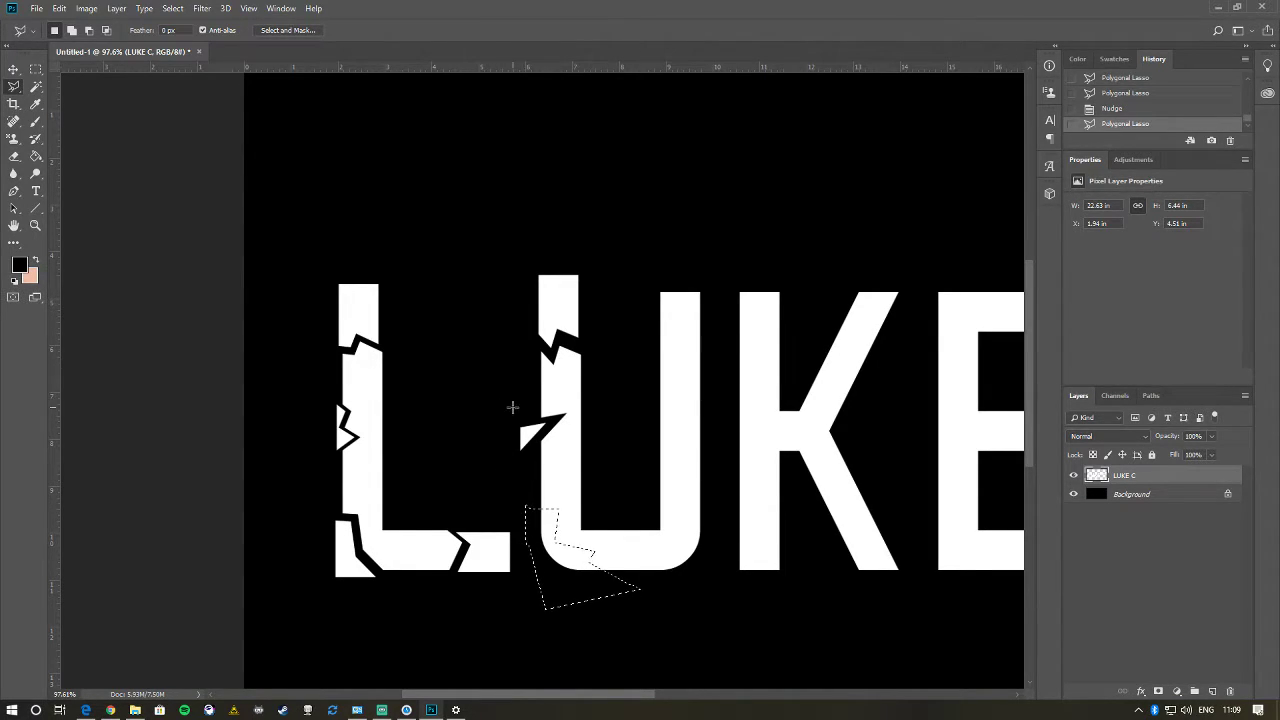
- Nudge the selected lower-left corner of the U slightly left and down, and clear the selection
key("v")
key("Left")
key("Left")
key("Left")
key("Left")
key("Left")
key("Left")
key("Left")
key("Left")
key("Left")
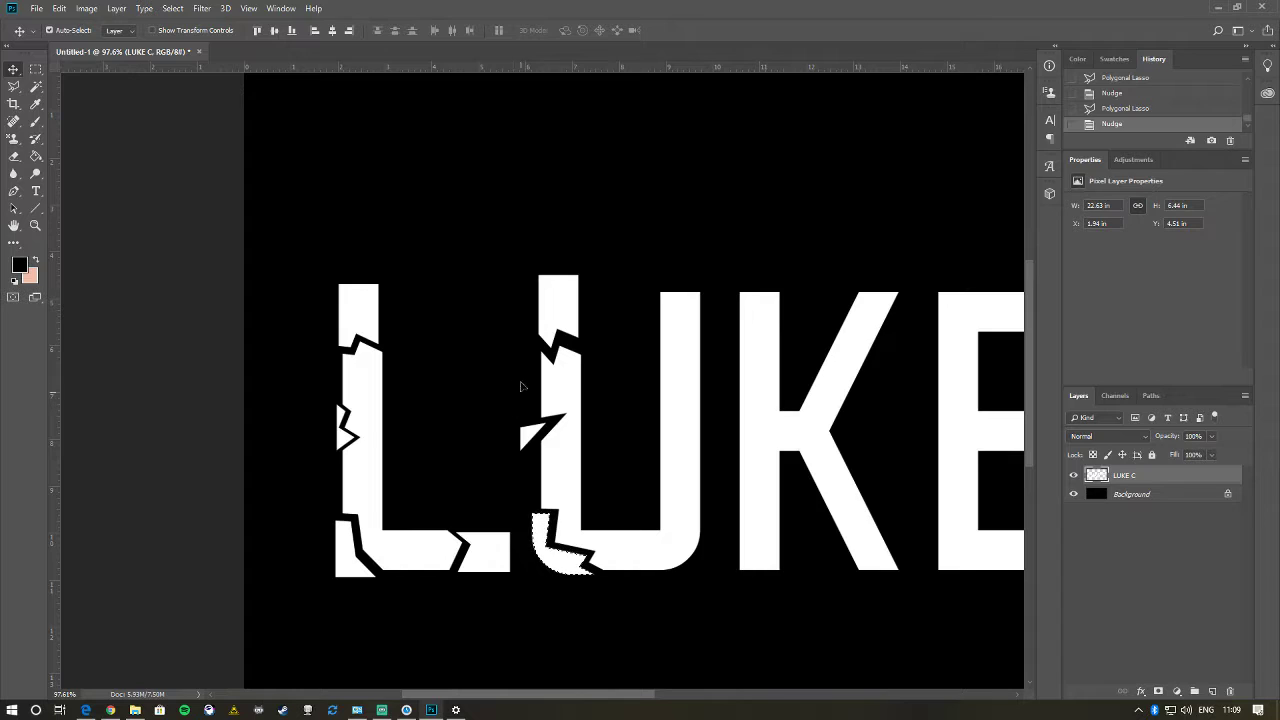
key("ctrl+d")
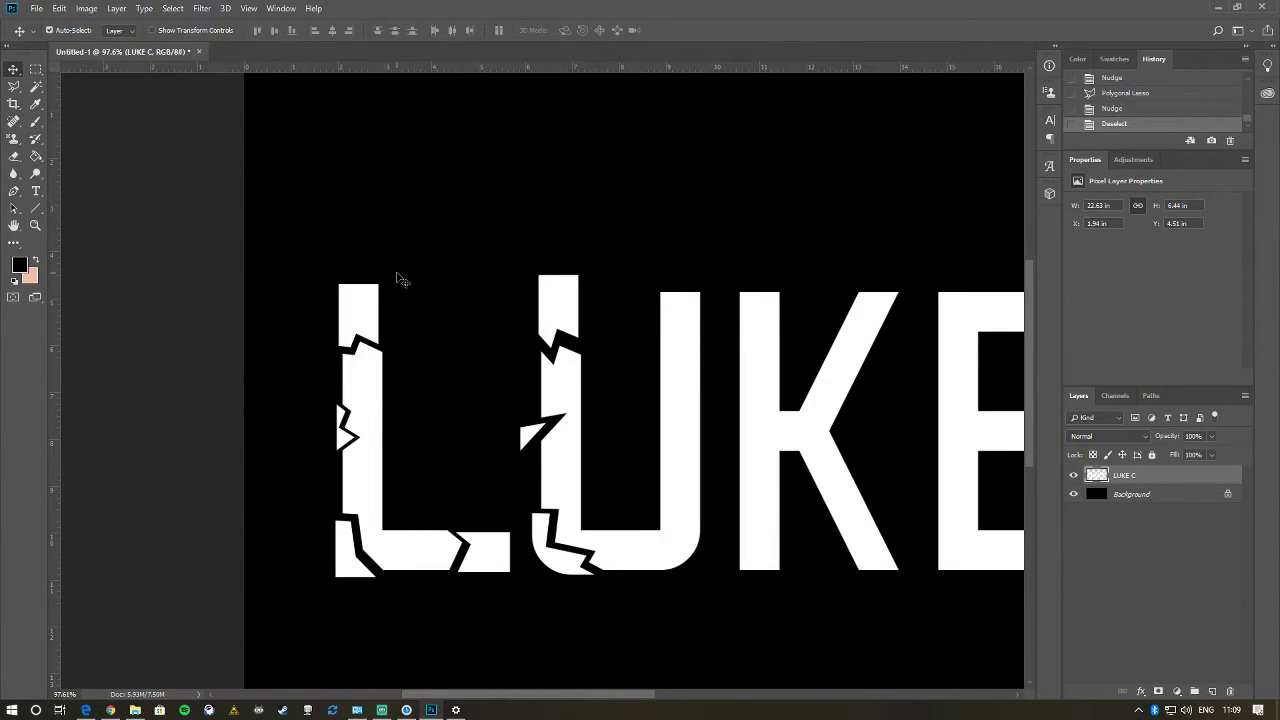
- Outline the upper-left part of the U's right stem with the Polygonal Lasso, cutting a jagged diagonal across it
key("l")
scroll(714, 522, "down", 4)
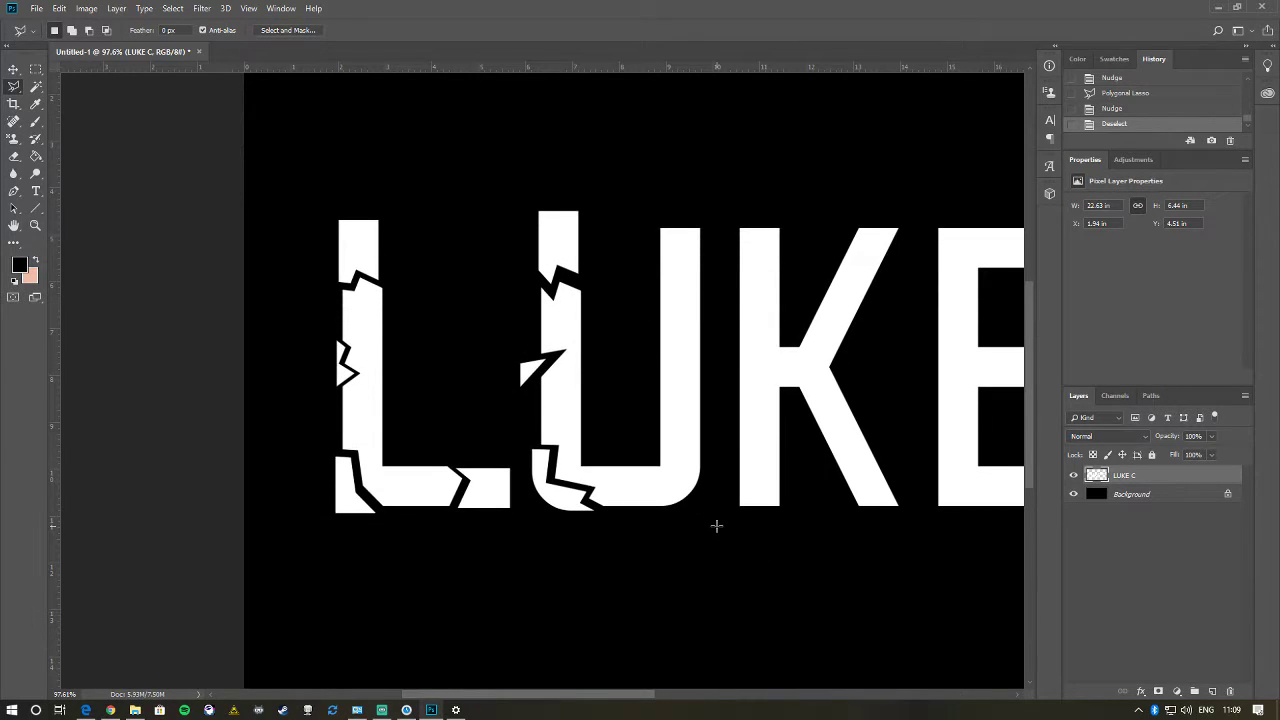
scroll(454, 438, "up", 2)
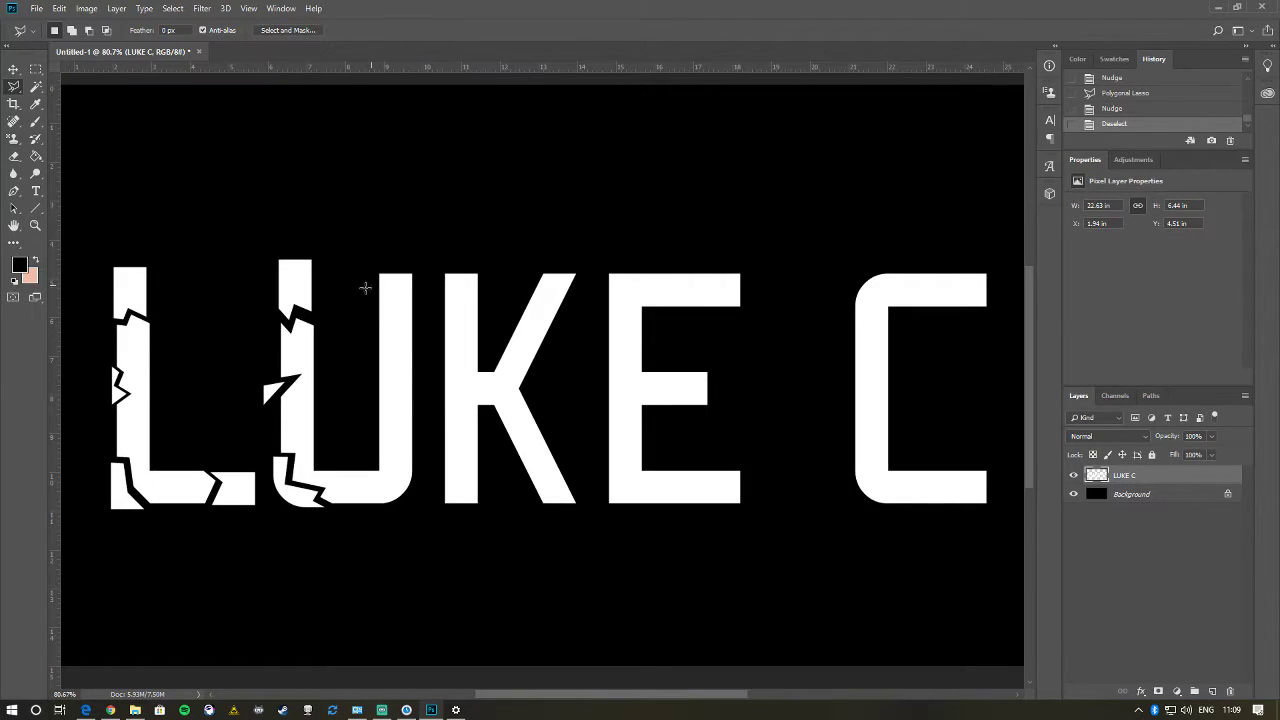
left_click(401, 297)
left_click(393, 325)
left_click(340, 333)
left_click(378, 240)
left_click(420, 261)
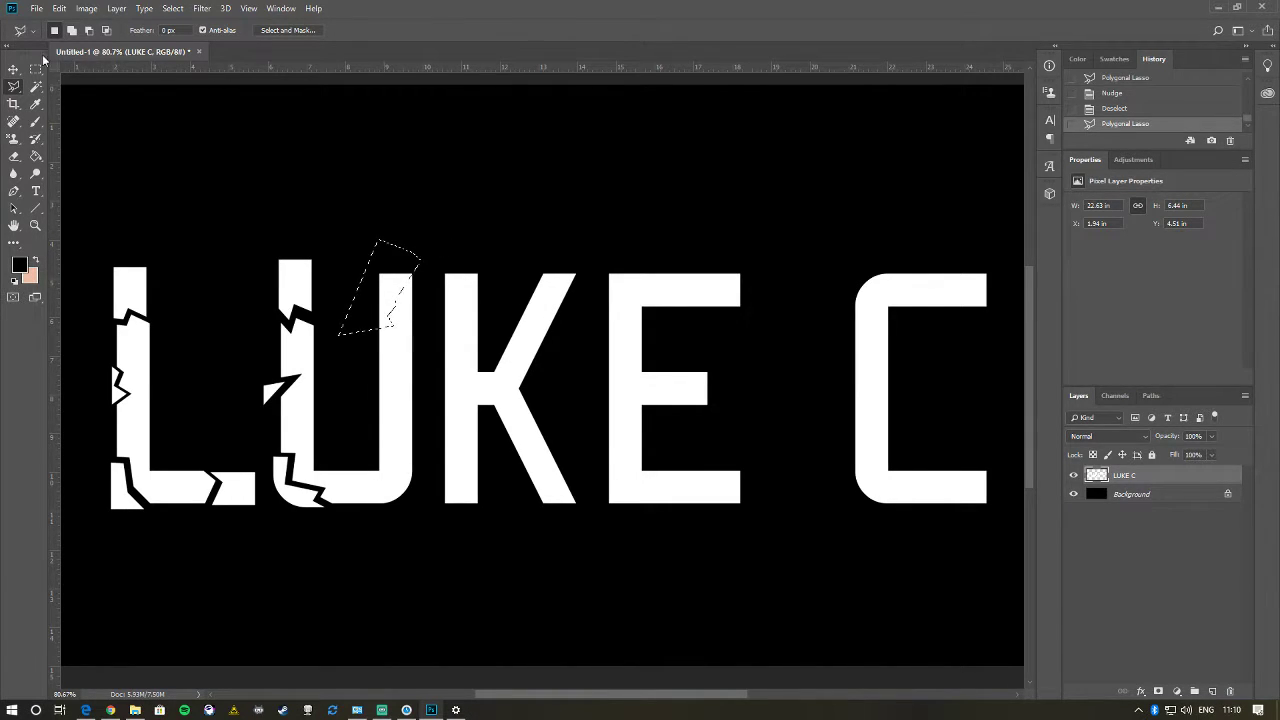
- Nudge the selected upper part of the U's right stem slightly left and up to open a diagonal crack
key("v")
key("Left")
key("Left")
key("Left")
key("Left")
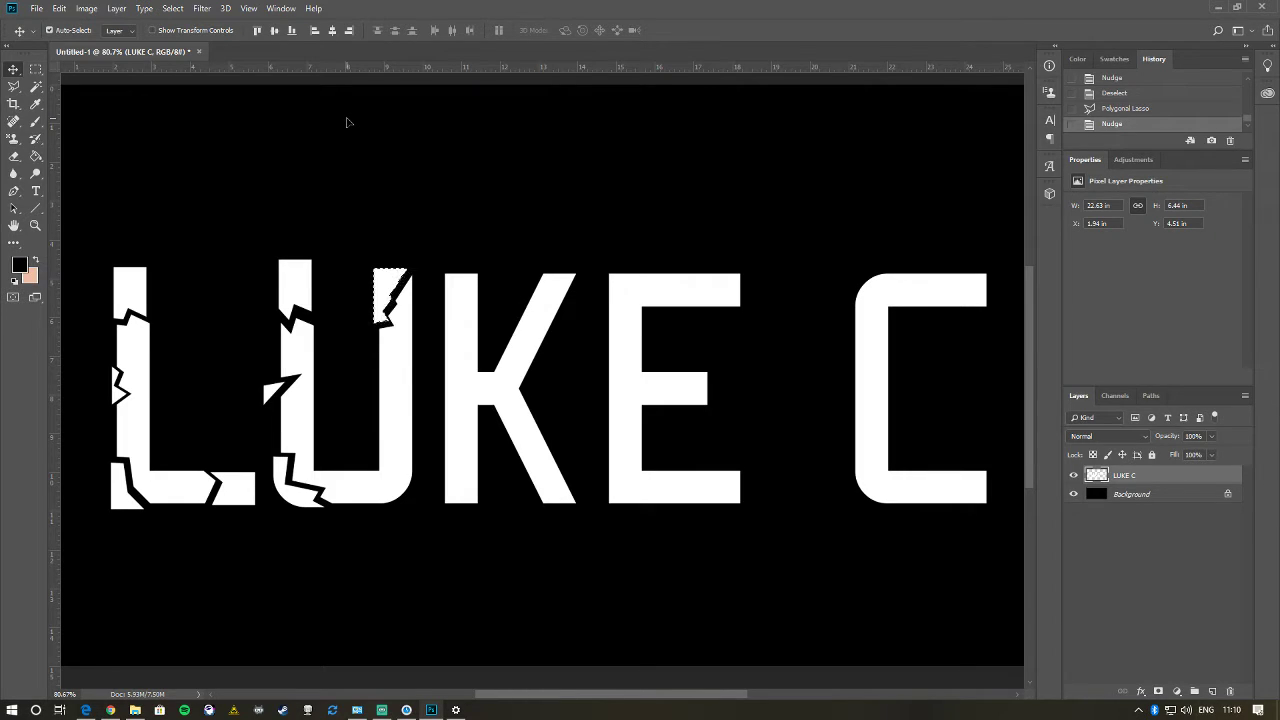
- Outline the top of the K's vertical stem with the Polygonal Lasso, giving the selection a jagged lower edge
key("l")
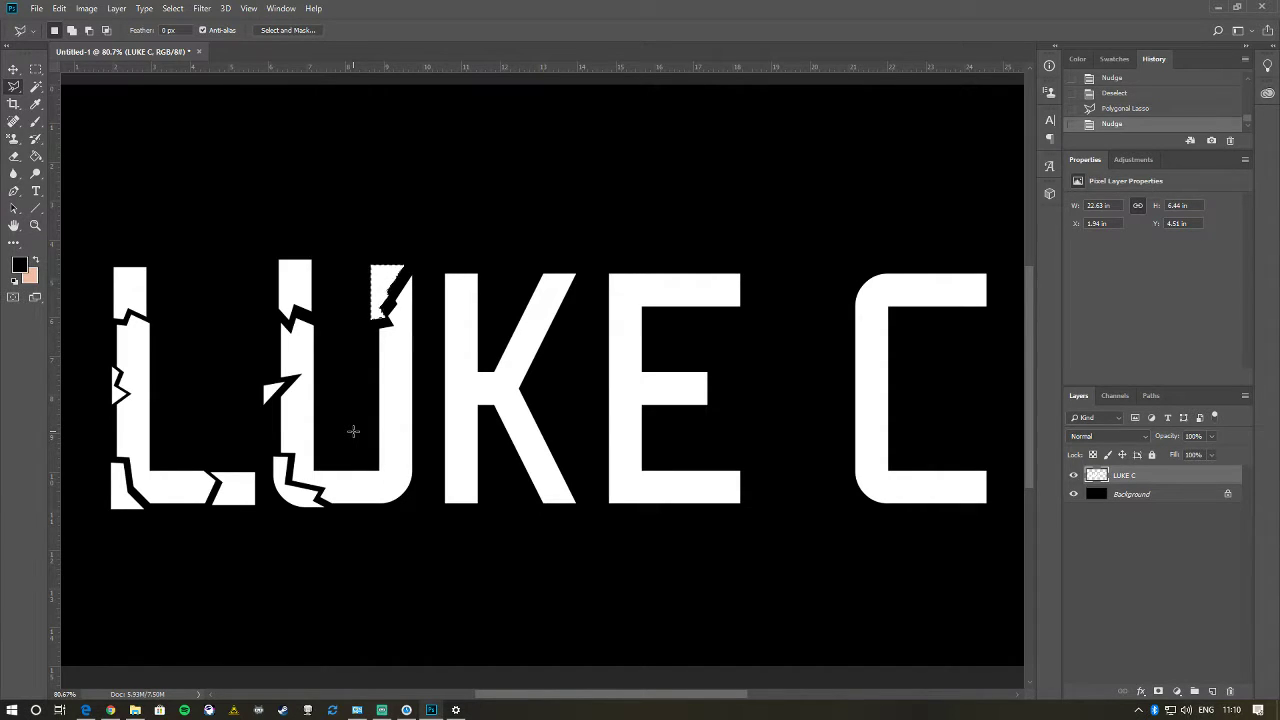
left_click(428, 287)
left_click(504, 311)
left_click(516, 260)
double_click(440, 251)
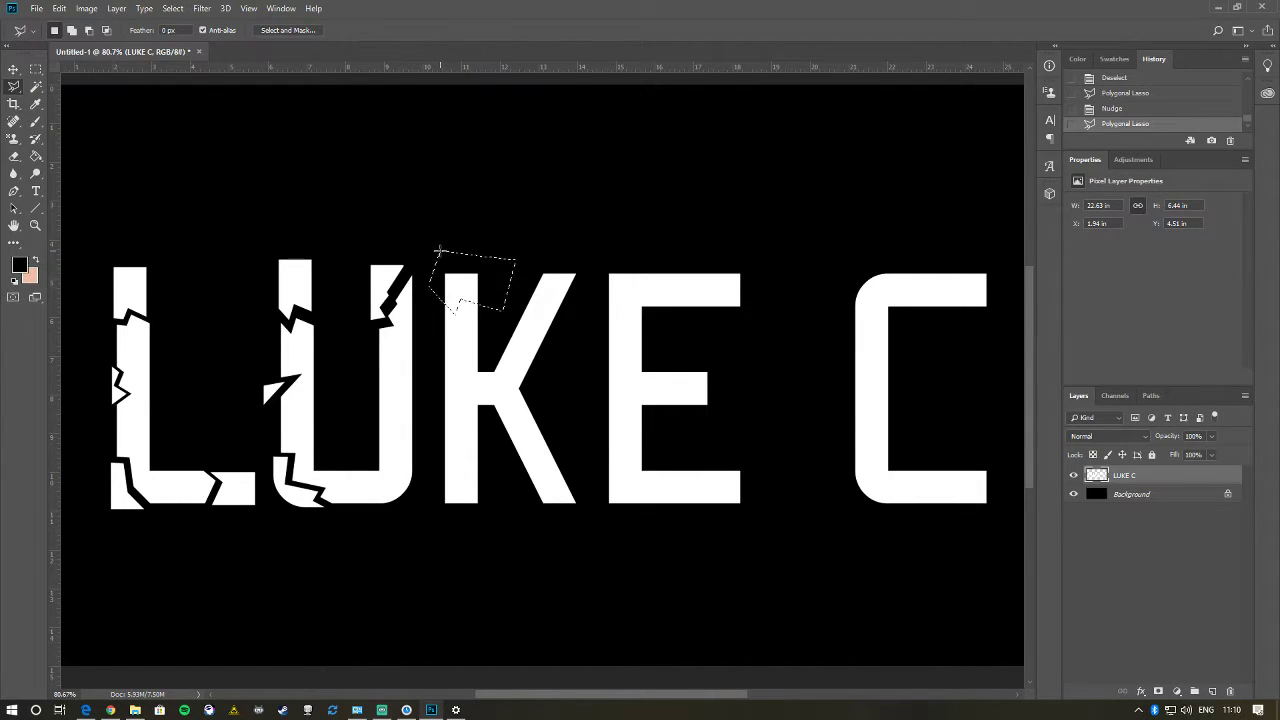
- Nudge the selected top of the K's stem slightly up and to the left to open a jagged crack
key("v")
key("Down")
key("Down")
key("Down")
key("Up")
key("Up")
key("Up")
key("Up")
key("Up")
key("Up")
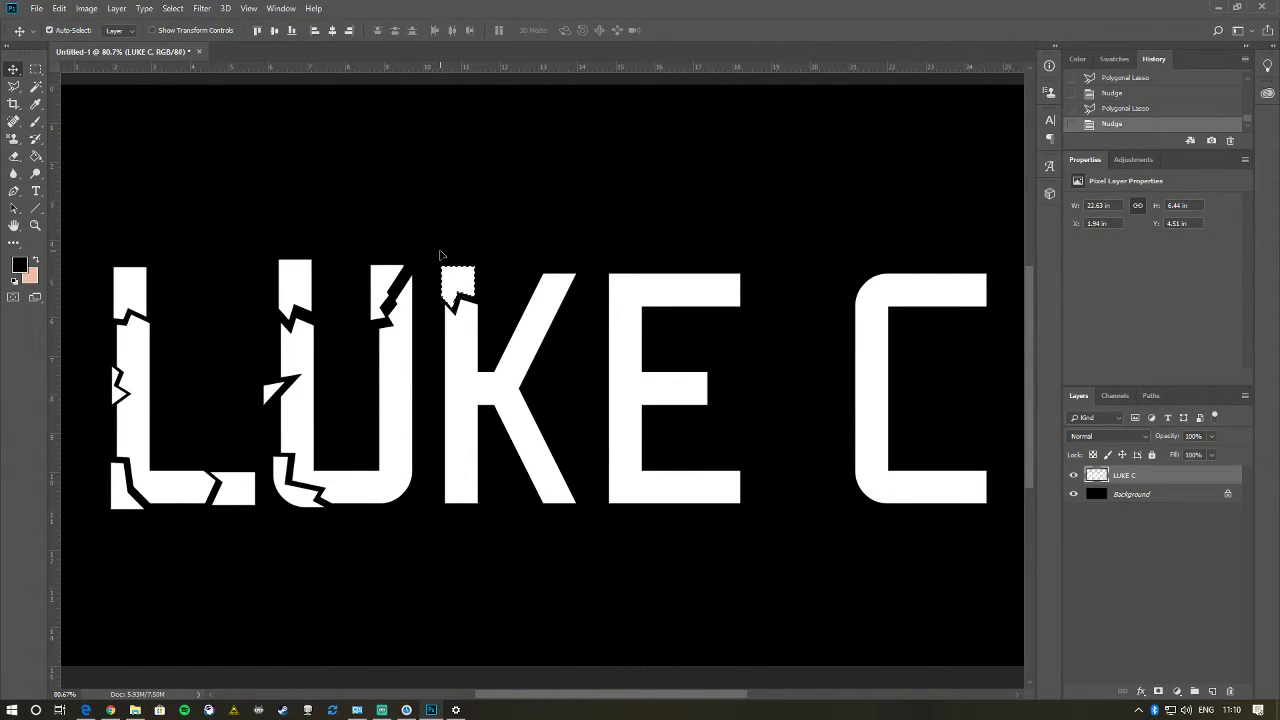
- Select a jagged sliver on the lower left edge of the K's stem with the Polygonal Lasso and nudge it slightly left
key("l")
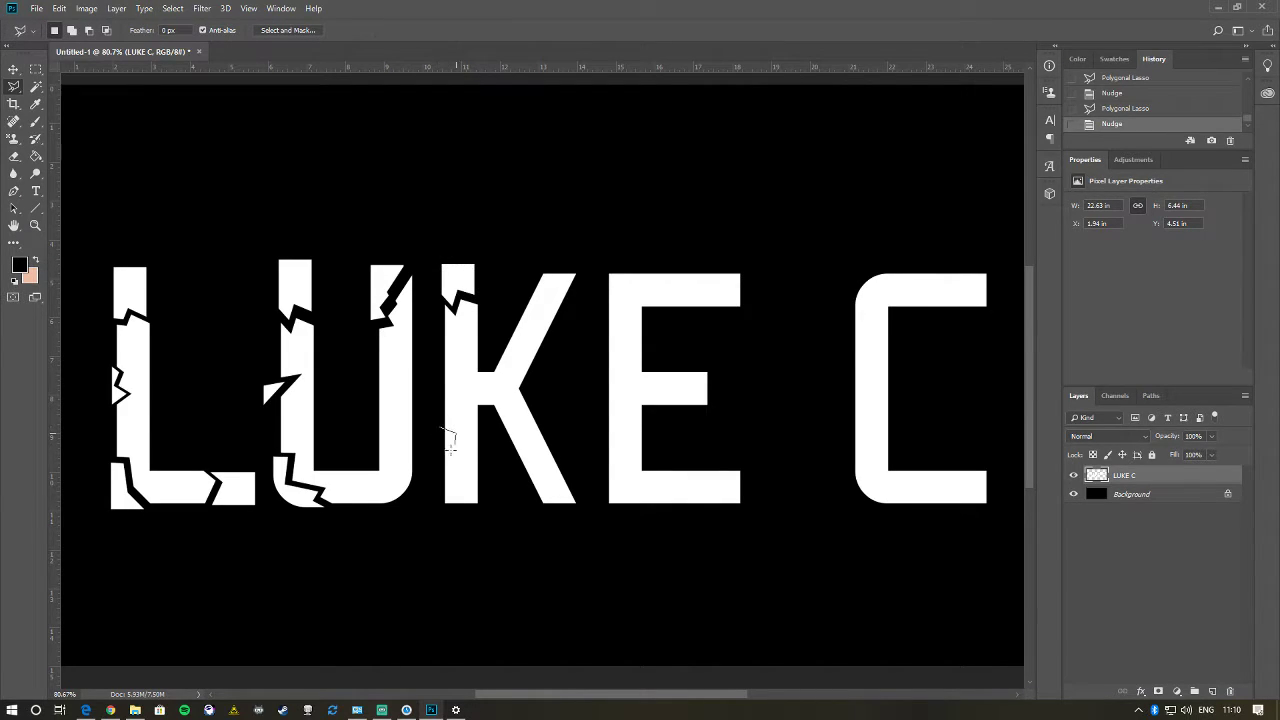
left_click(457, 476)
double_click(428, 497)
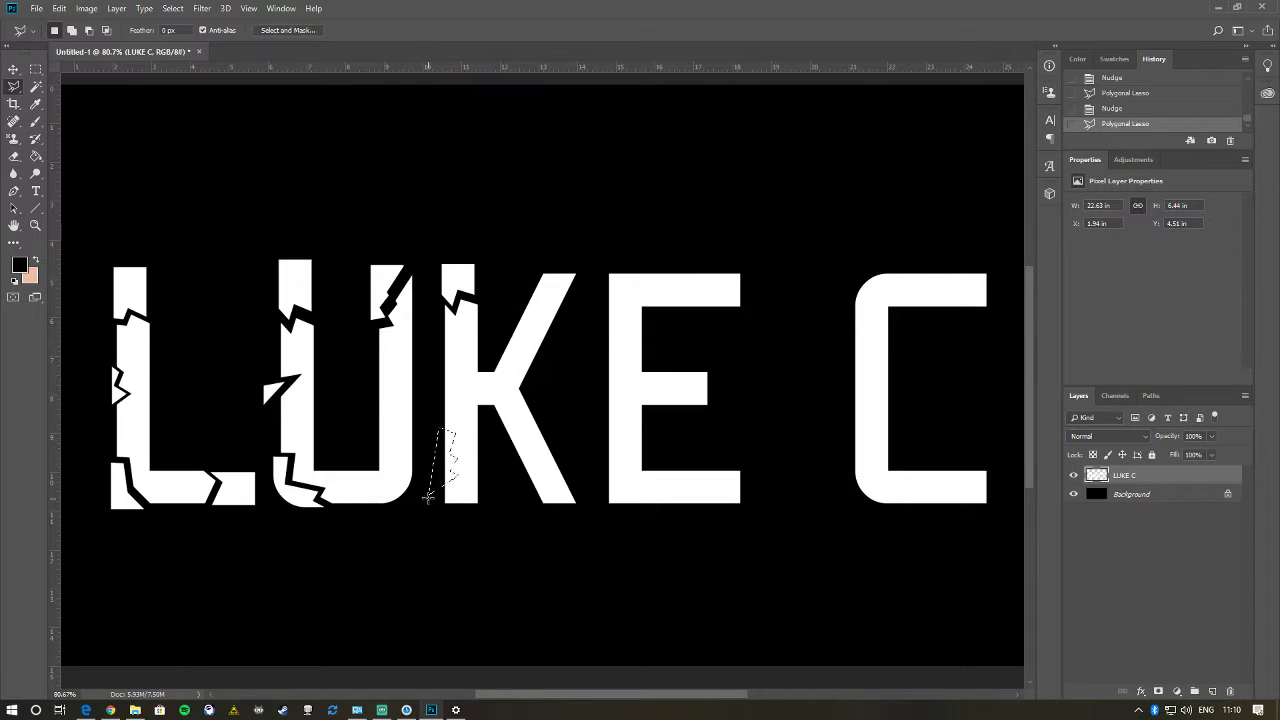
key("v")
key("Left")
key("Left")
key("Left")
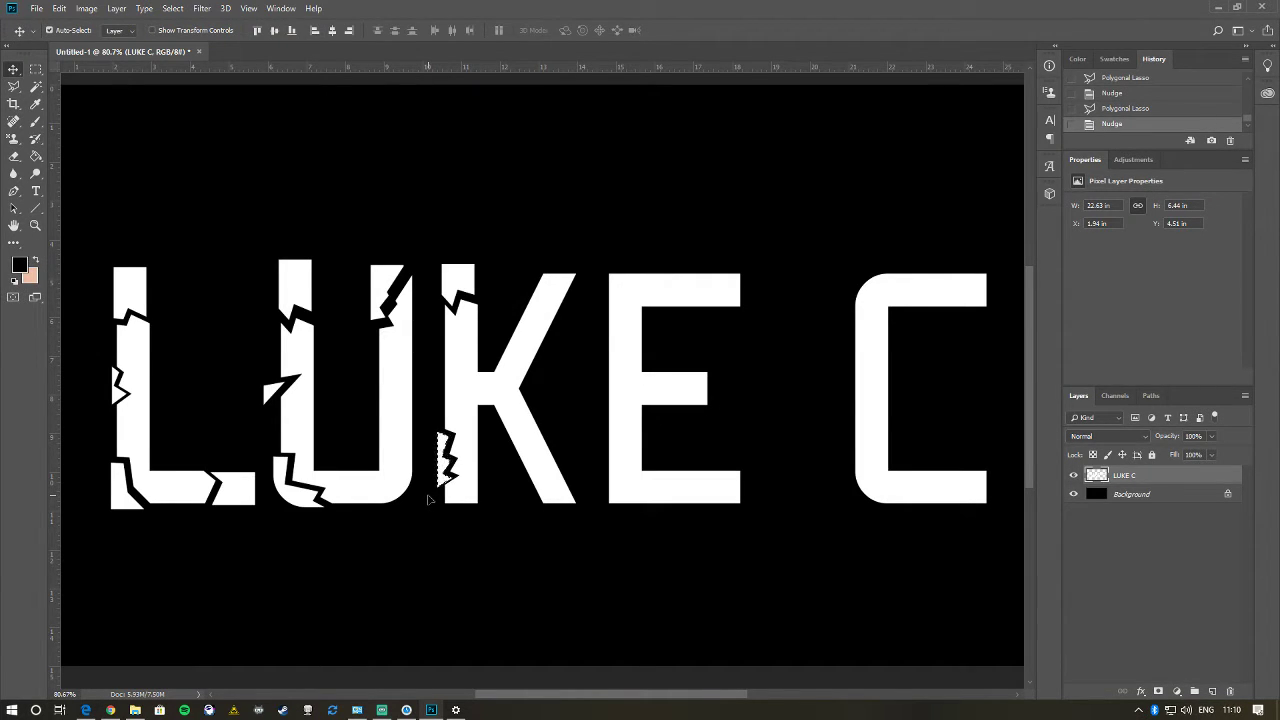
key("Left")
key("Left")
key("ctrl+d")
- Select the foot of the K's lower leg with a jagged upper edge, nudge it slightly down and left, and deselect it
key("l")
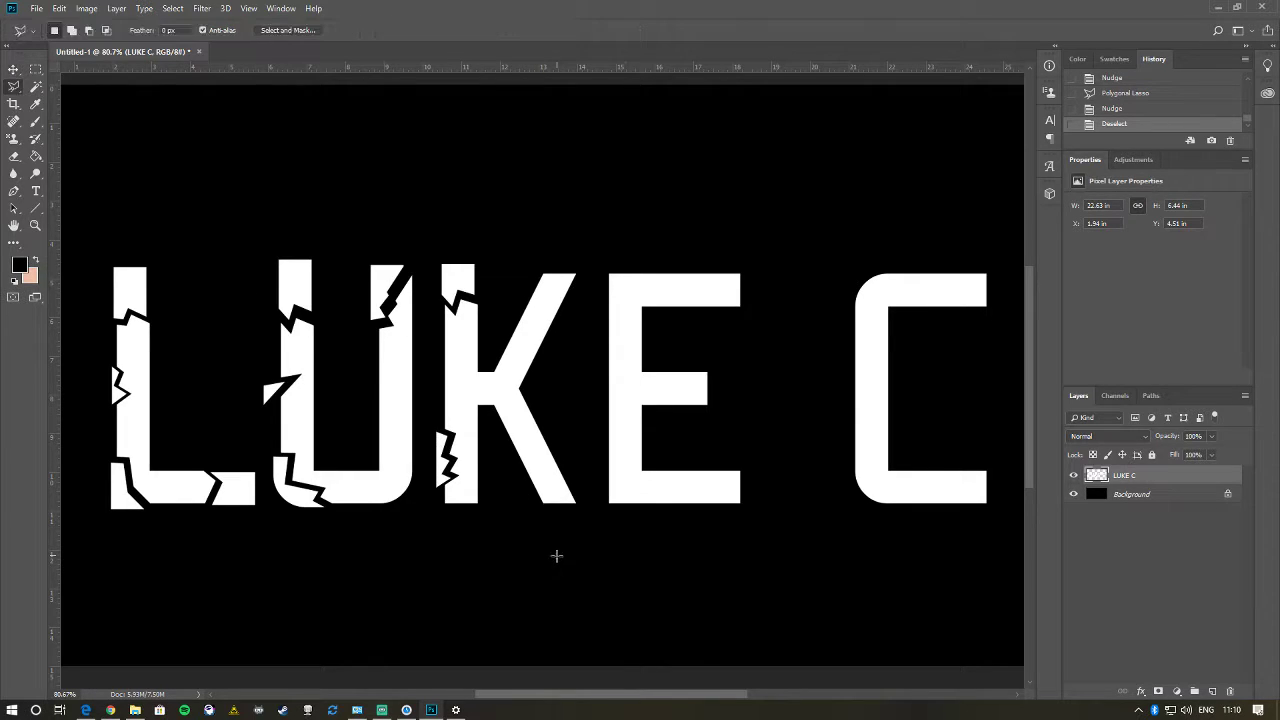
left_click(515, 499)
left_click(590, 506)
left_click(520, 532)
left_click(516, 510)
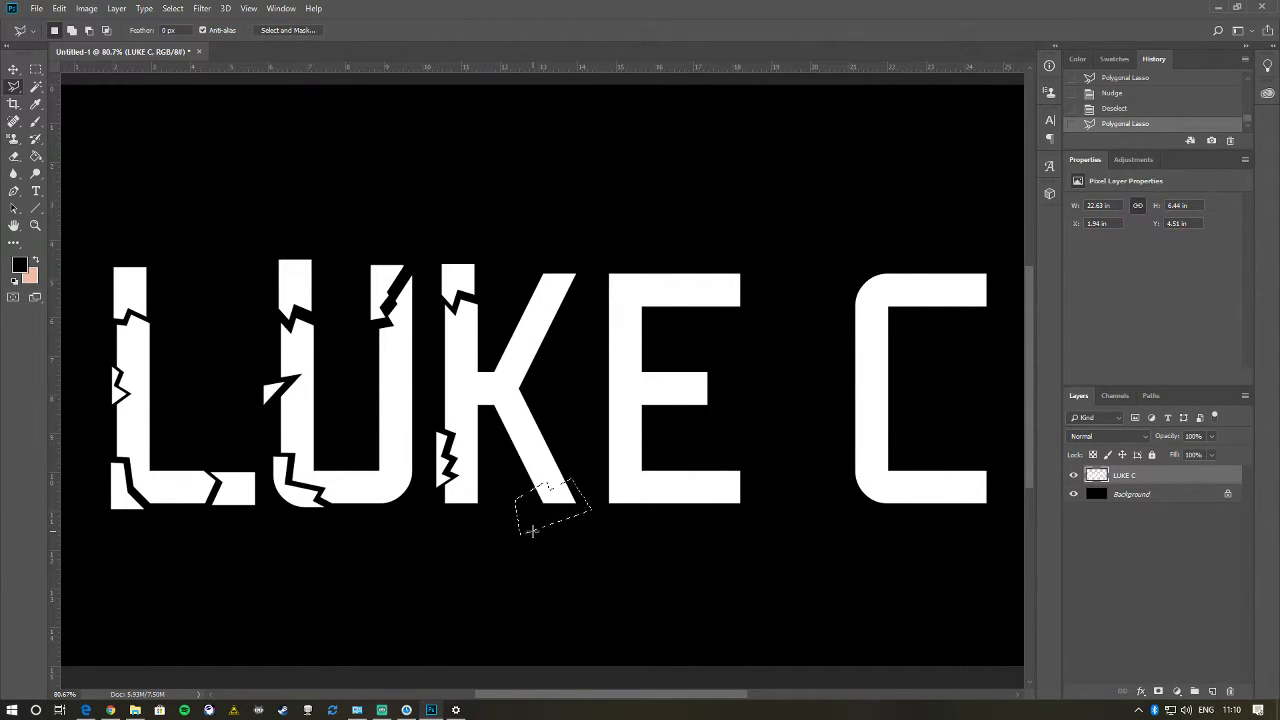
key("v")
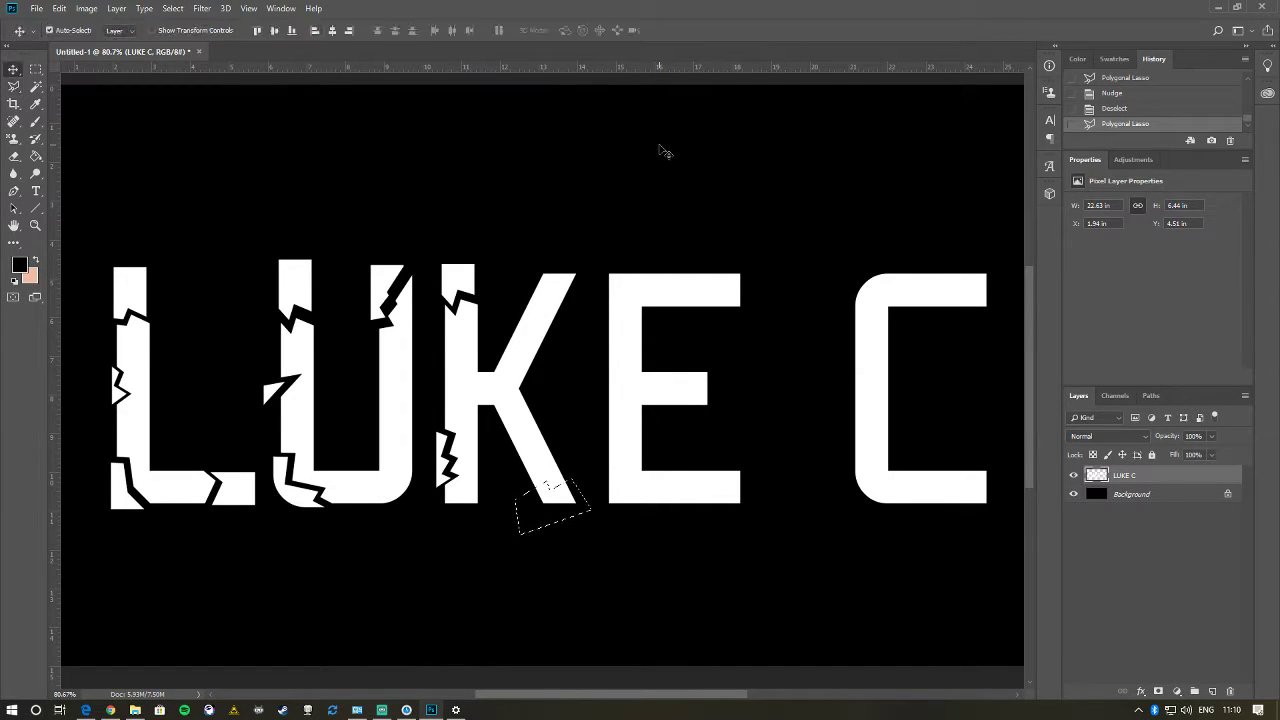
key("shift+Up")
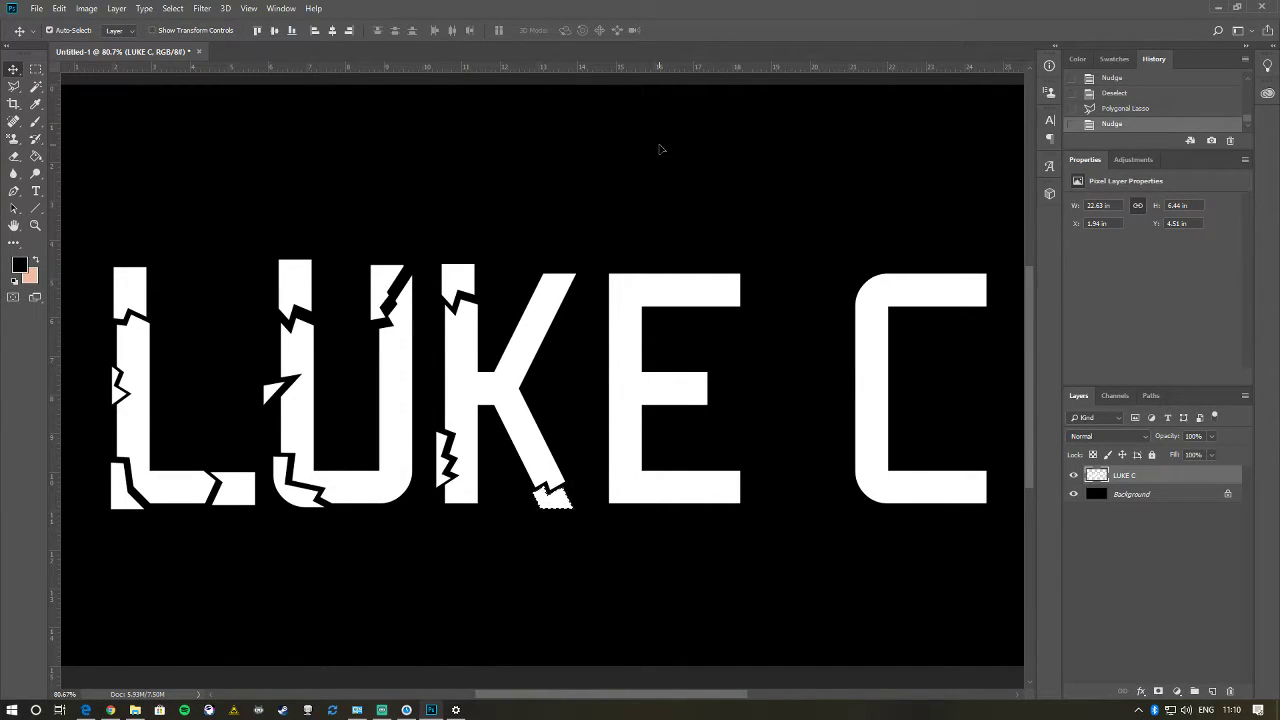
key("ctrl+d")
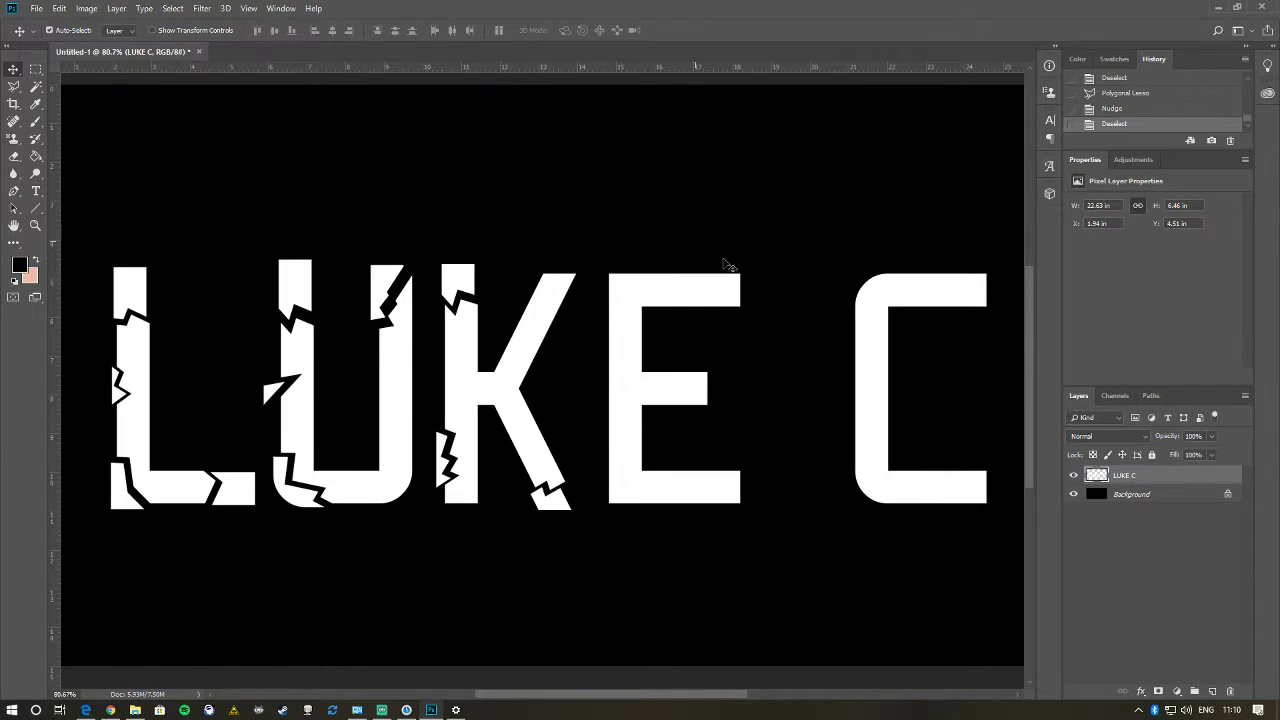
- Select the E's upper-left corner with a jagged lower edge and nudge it slightly up and left to open a crack
key("l")
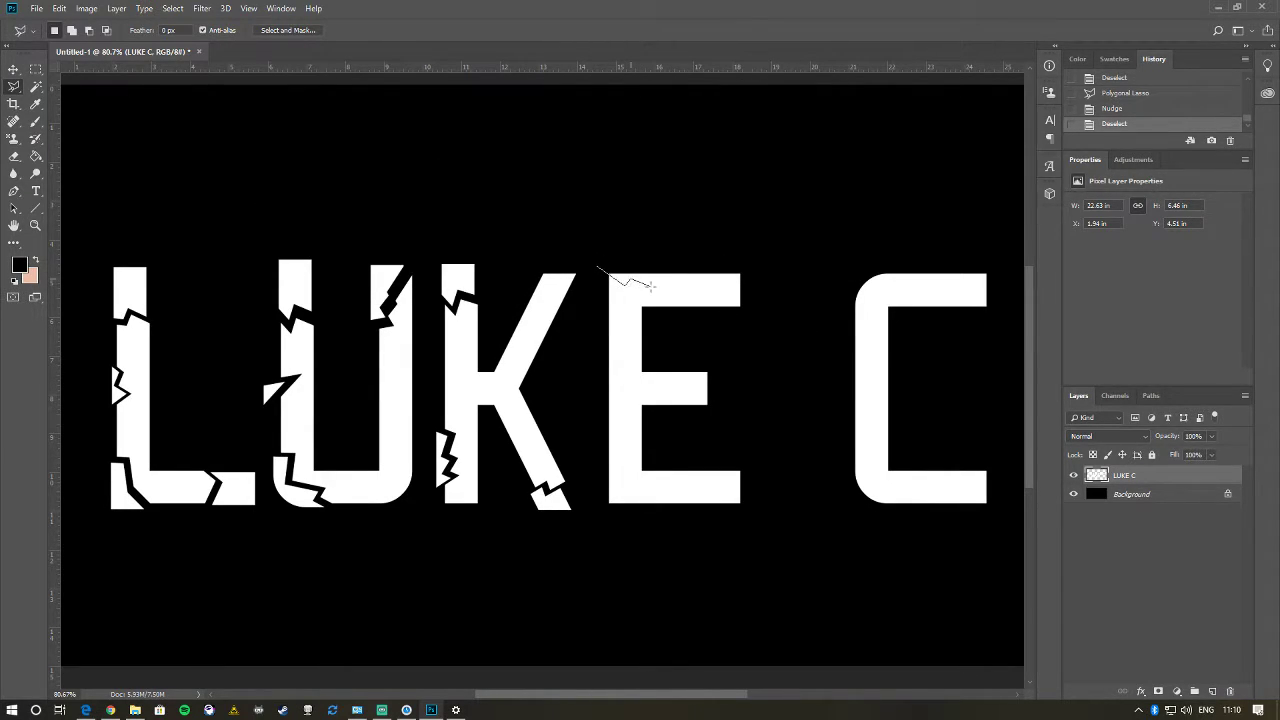
left_click(651, 287)
left_click(653, 254)
double_click(626, 242)
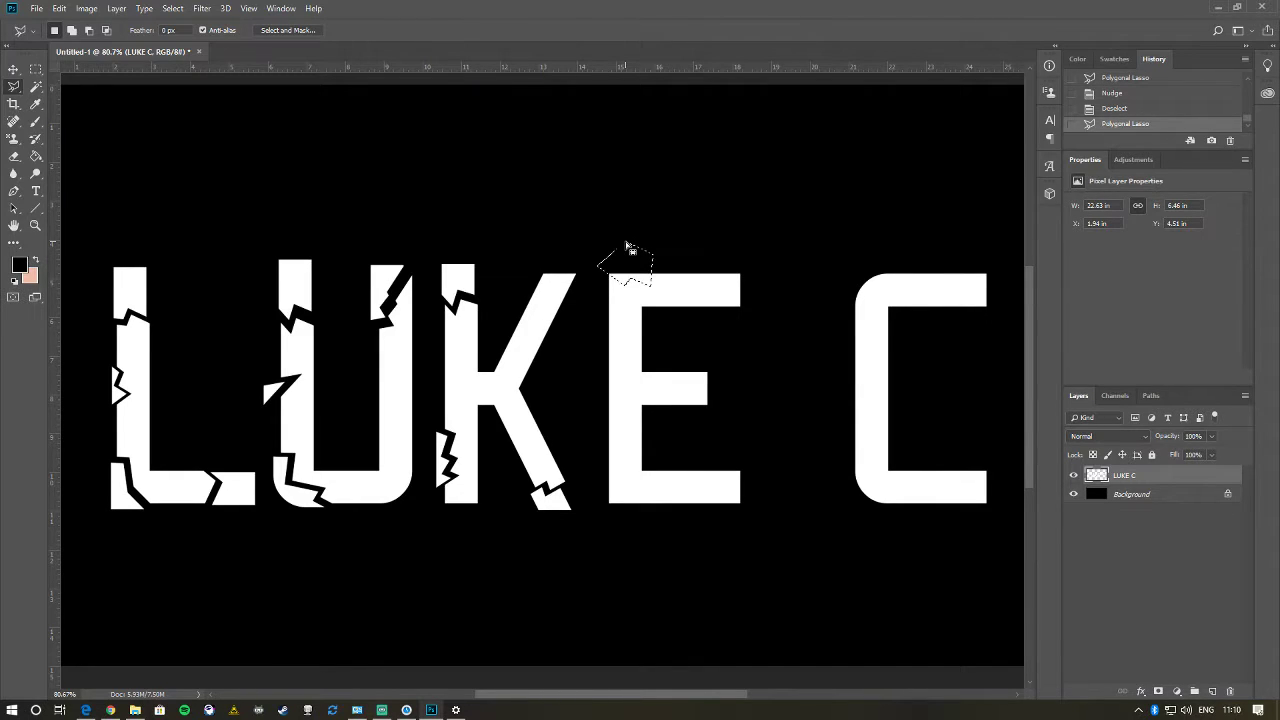
key("v")
key("Down")
key("Down")
key("Down")
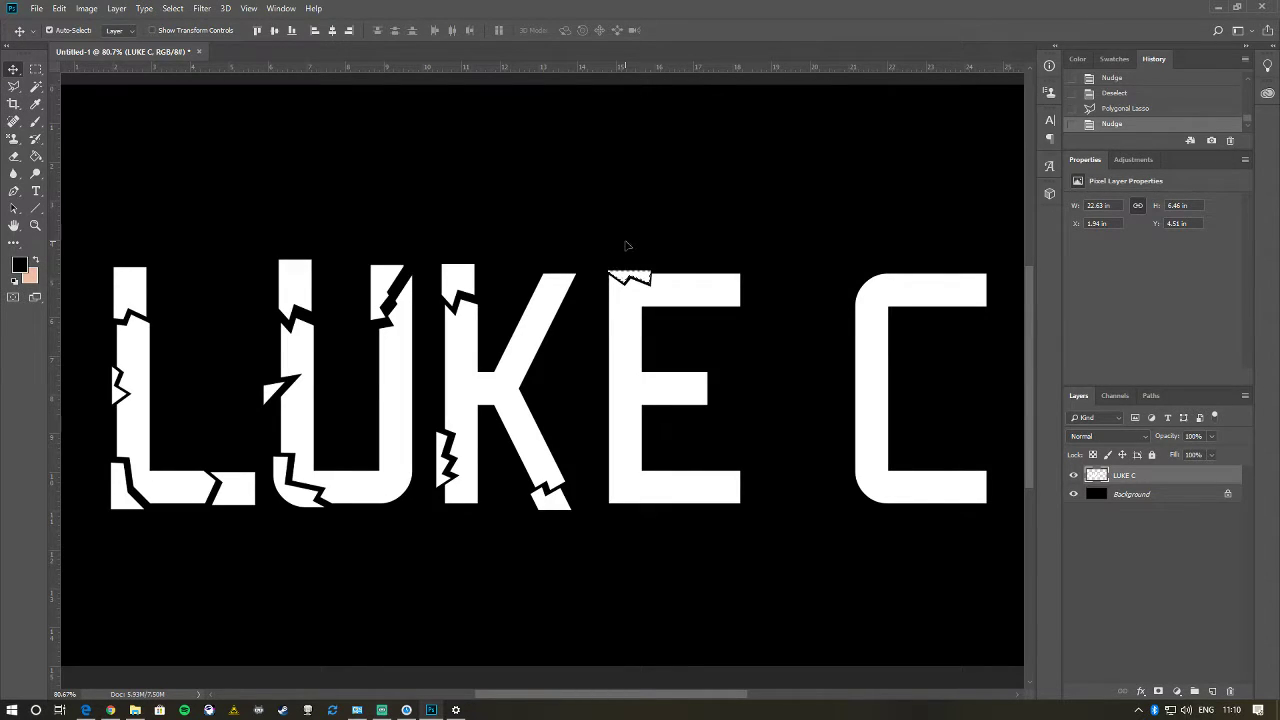
key("l")
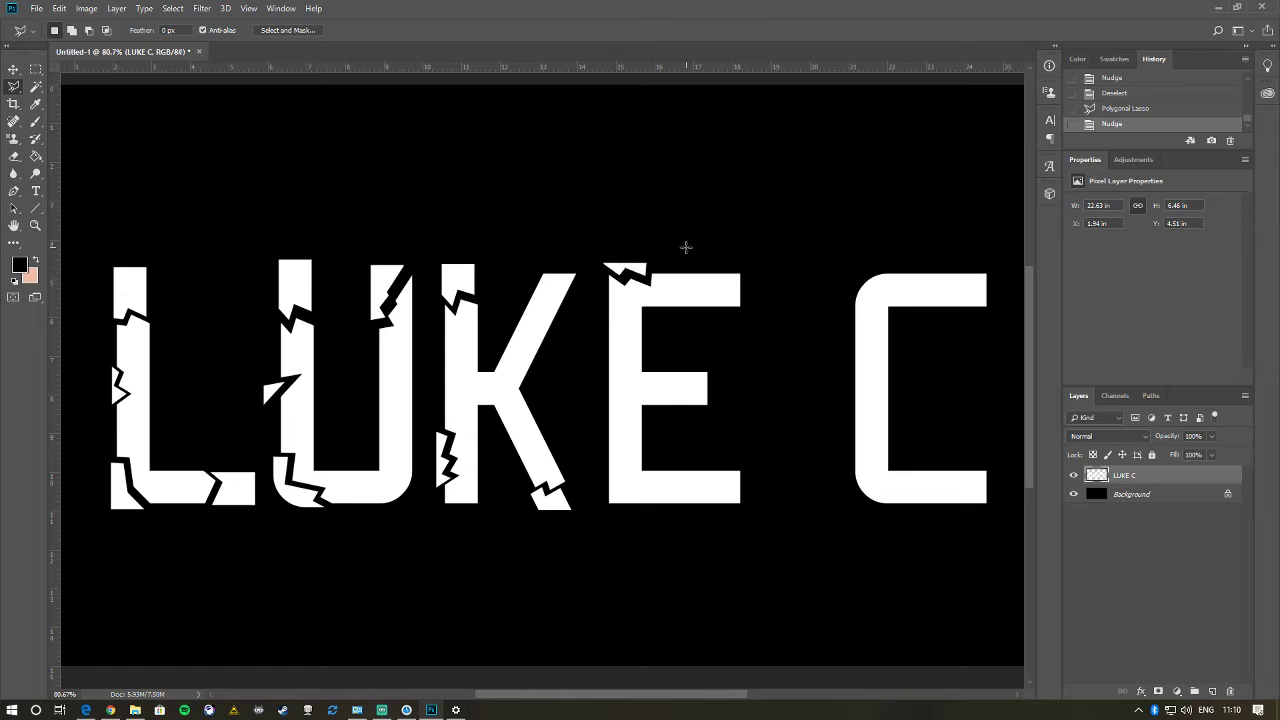
key("Escape")
- Switch to Streamlabs OBS, toggle the Mic/Aux mute, and return to Photoshop
left_click(382, 710)
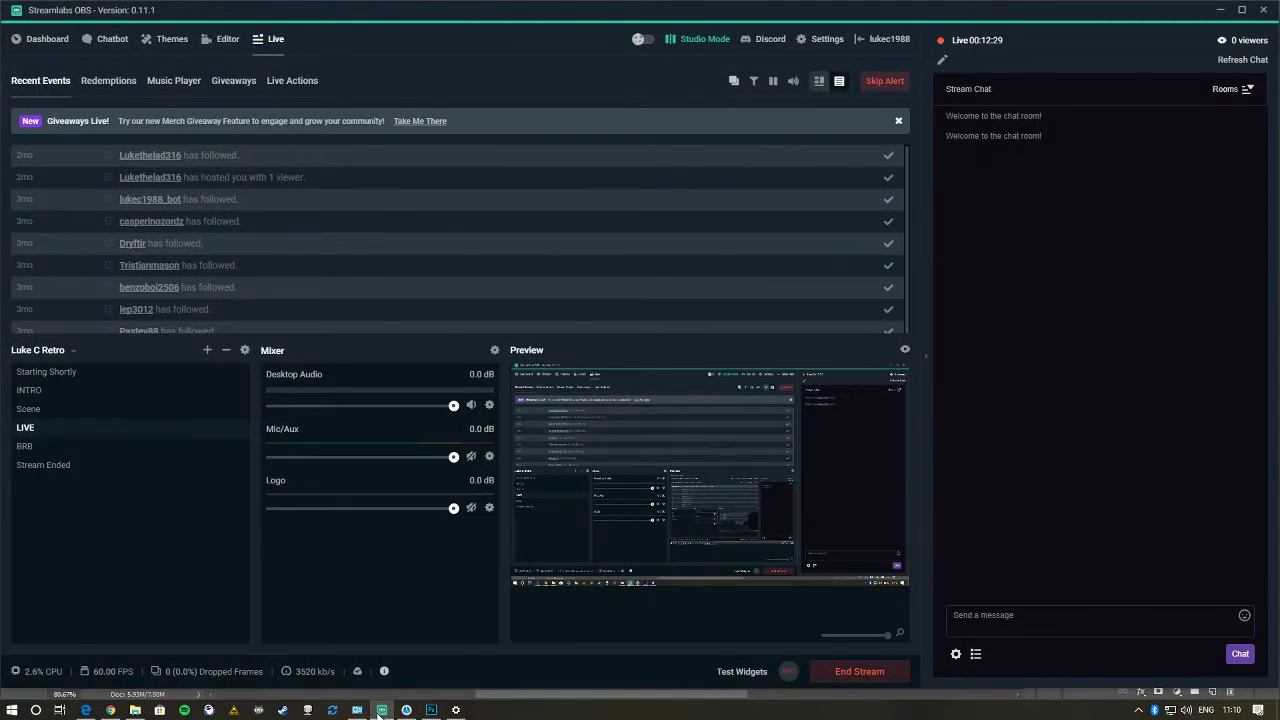
left_click(471, 456)
left_click(1220, 10)
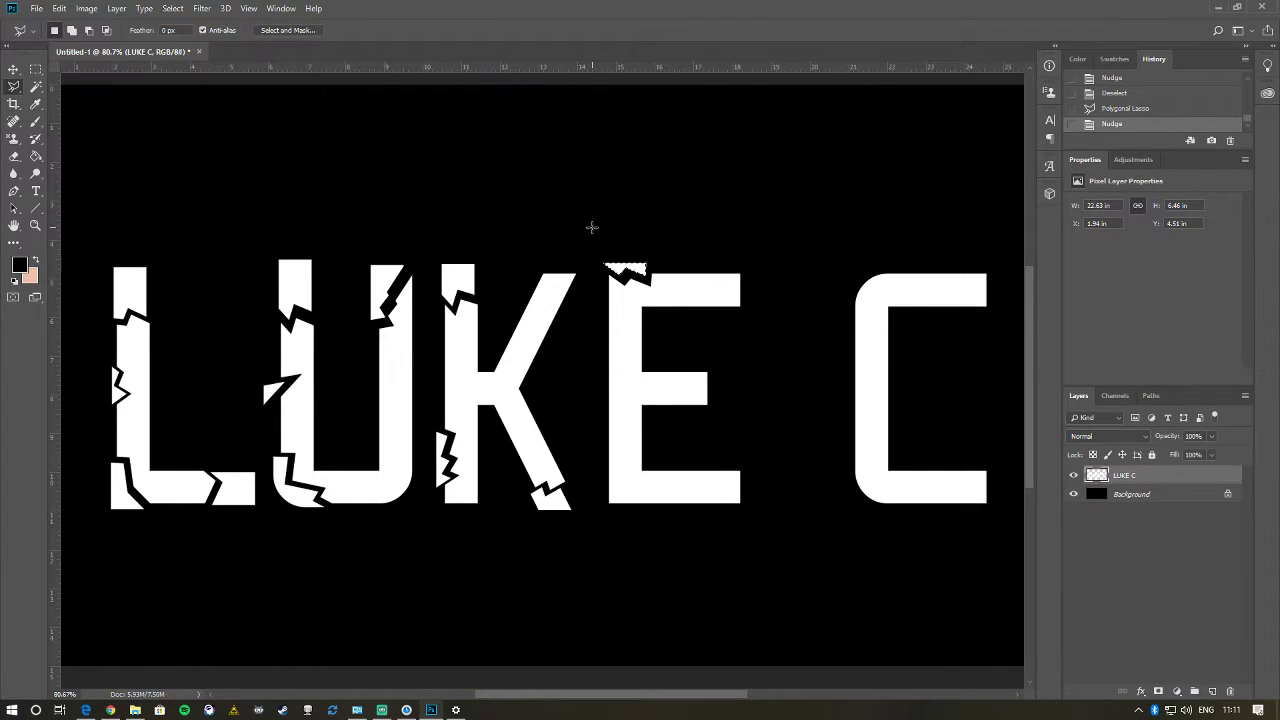
- Deselect the E's corner piece and choose the Polygonal Lasso tool
key("ctrl+d")
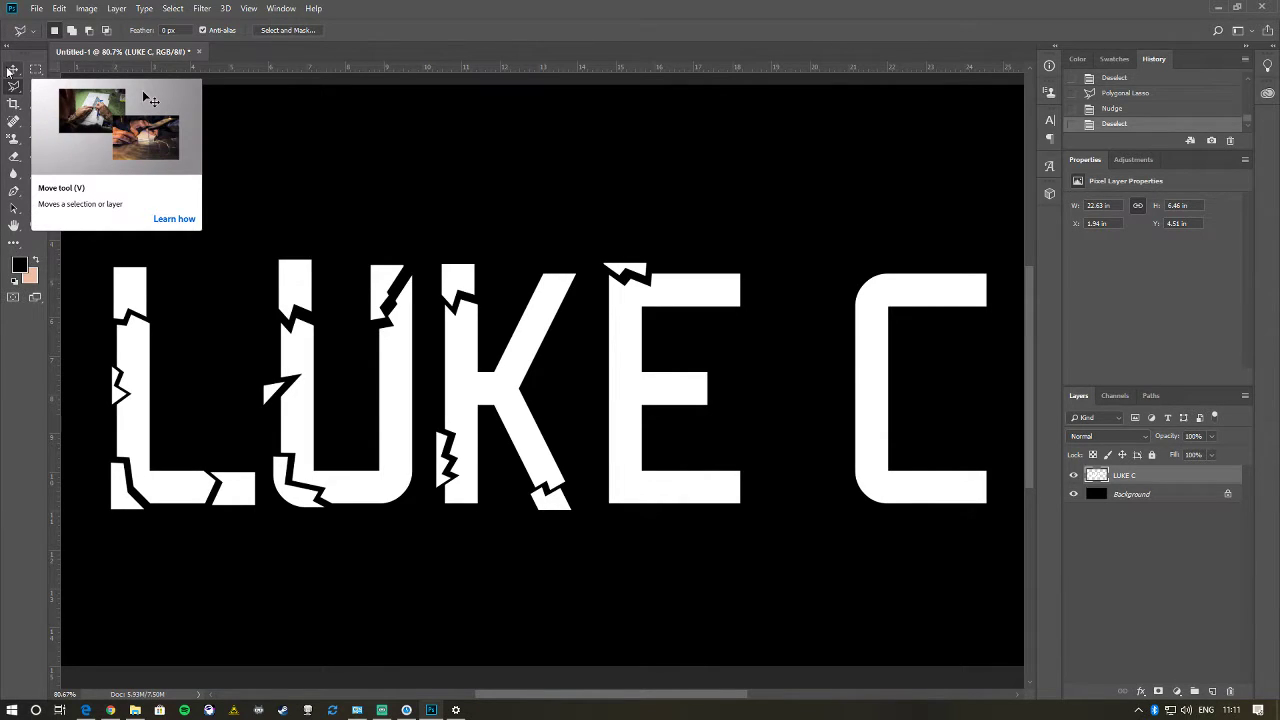
right_click(15, 90)
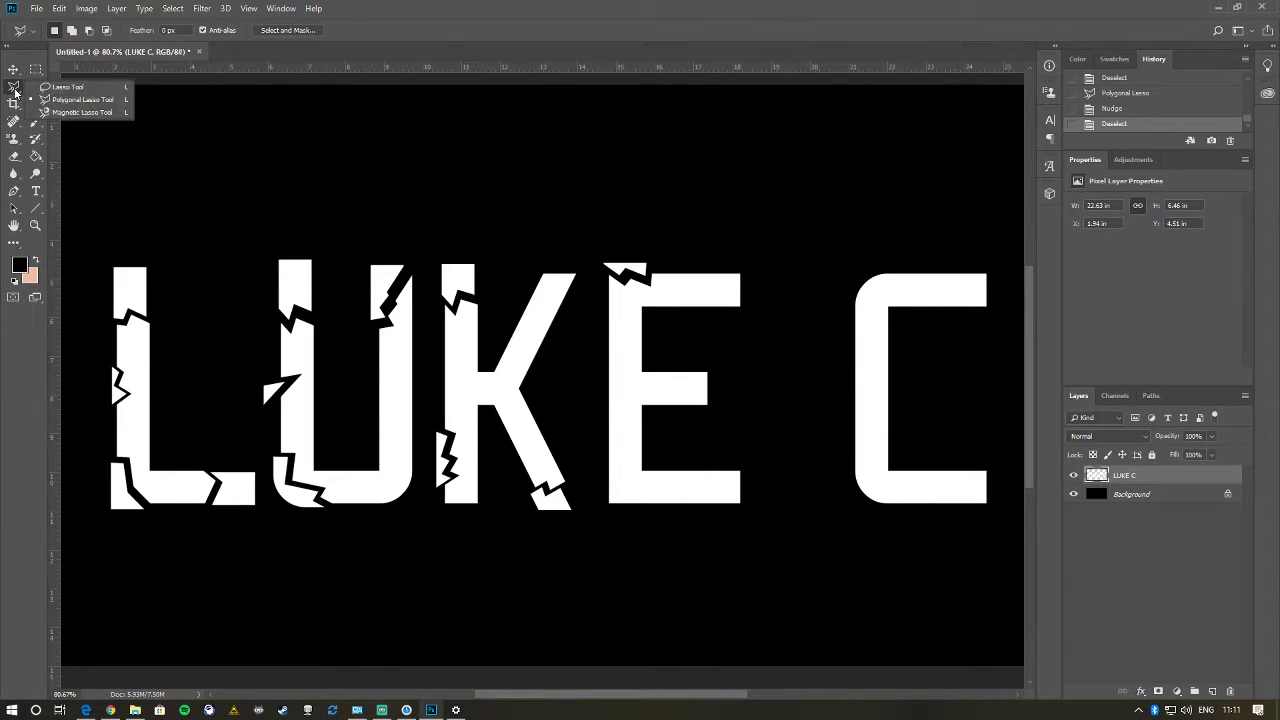
left_click(71, 100)
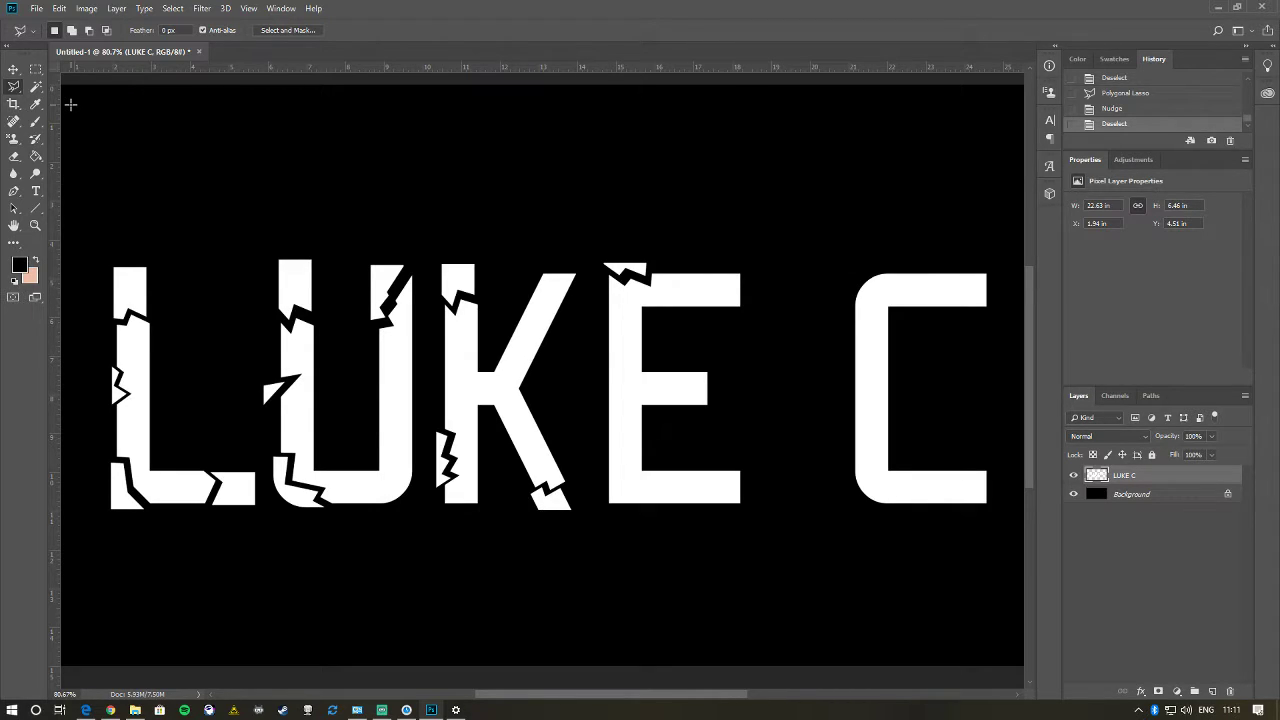
right_click(1115, 476)
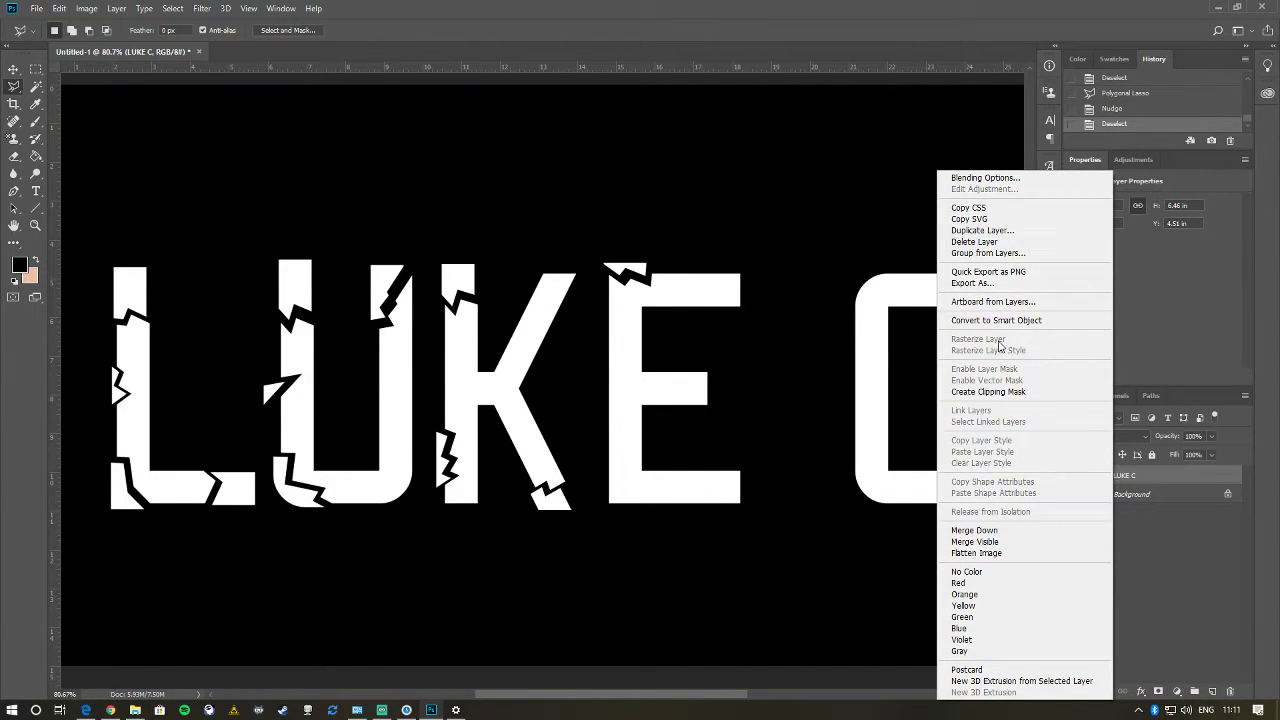
left_click(850, 6)
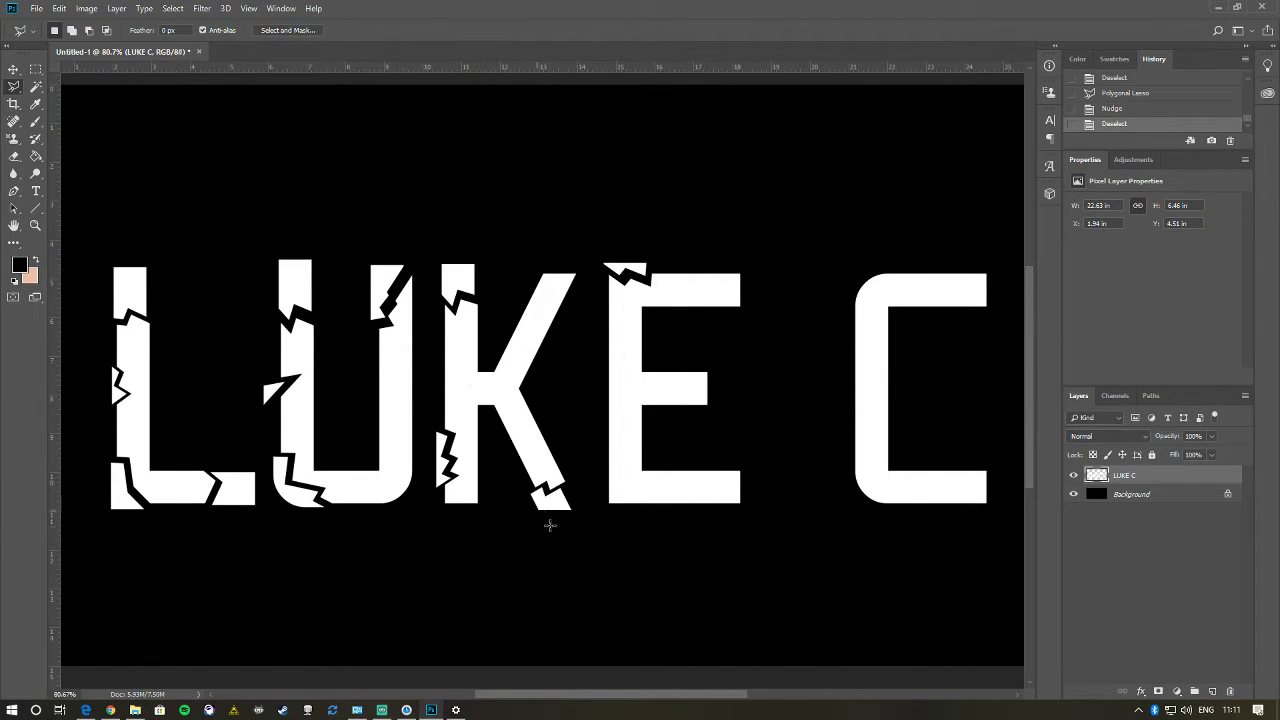
- Select a small angular piece at the lower-left of the E's base with the Polygonal Lasso and nudge it slightly down
scroll(582, 526, "down", 2)
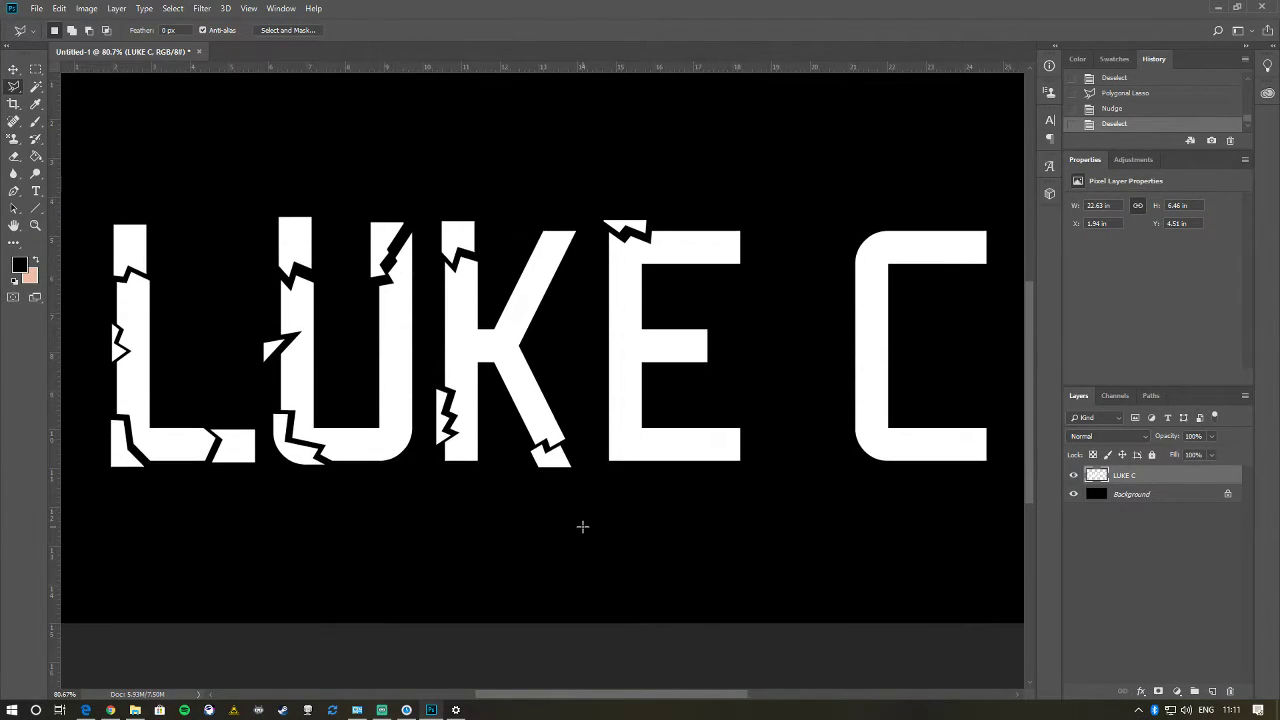
scroll(583, 526, "up", 1)
scroll(583, 527, "down", 3)
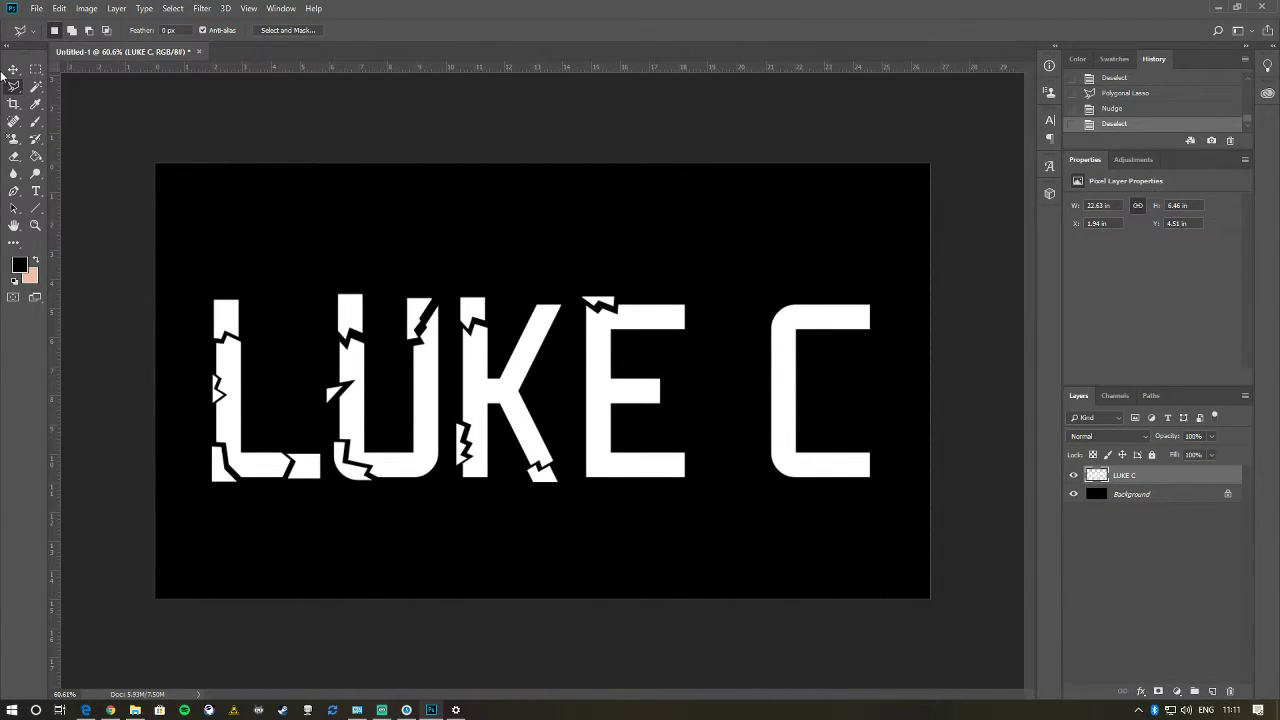
left_click(579, 485)
double_click(622, 500)
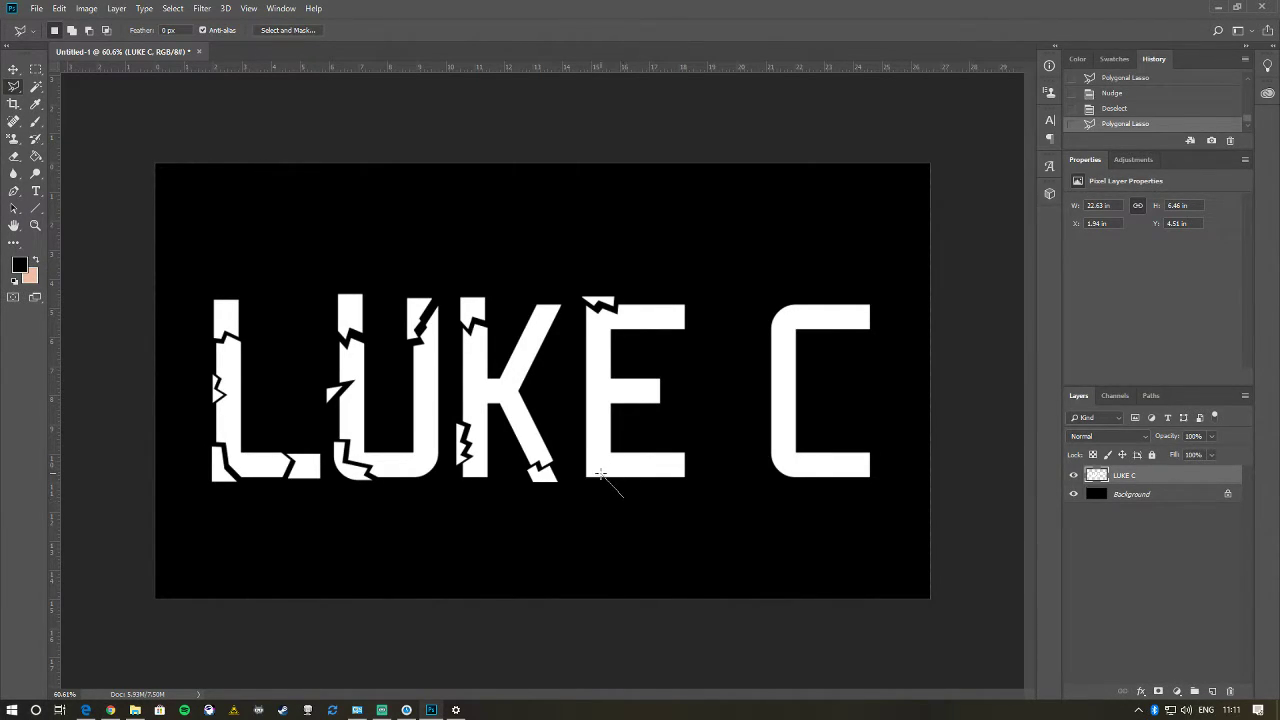
left_click(595, 474)
double_click(603, 492)
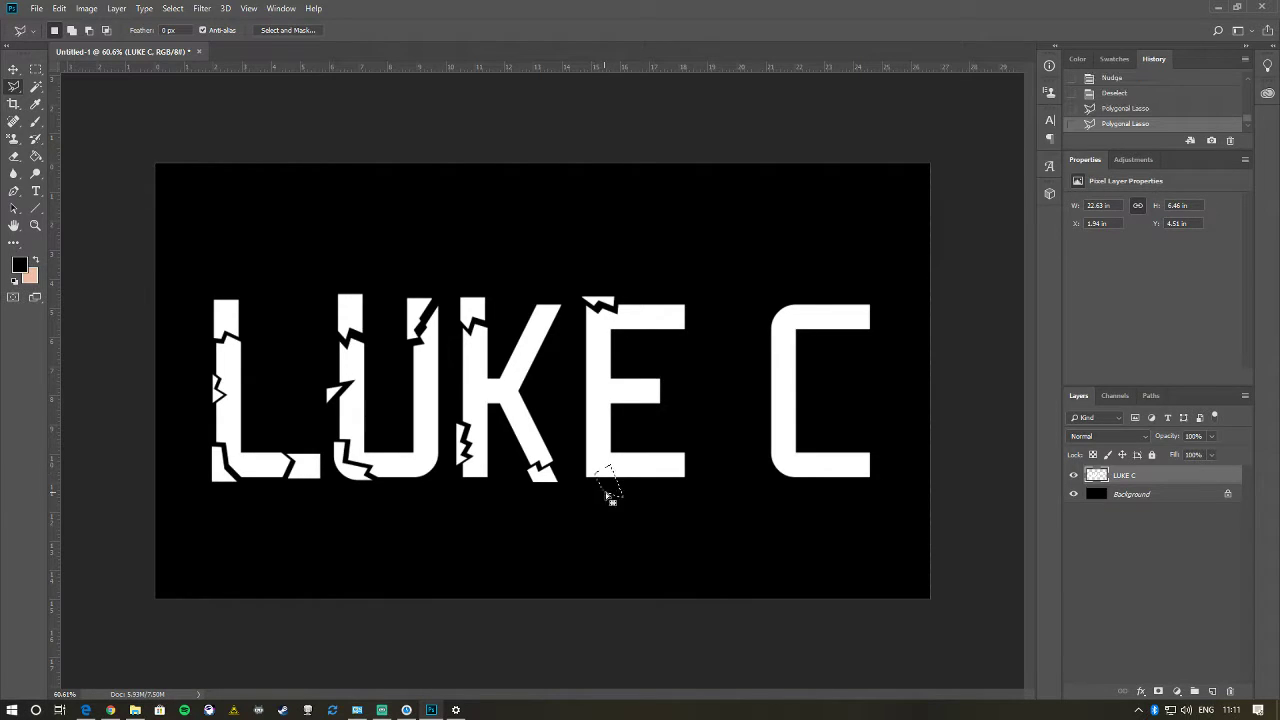
key("v")
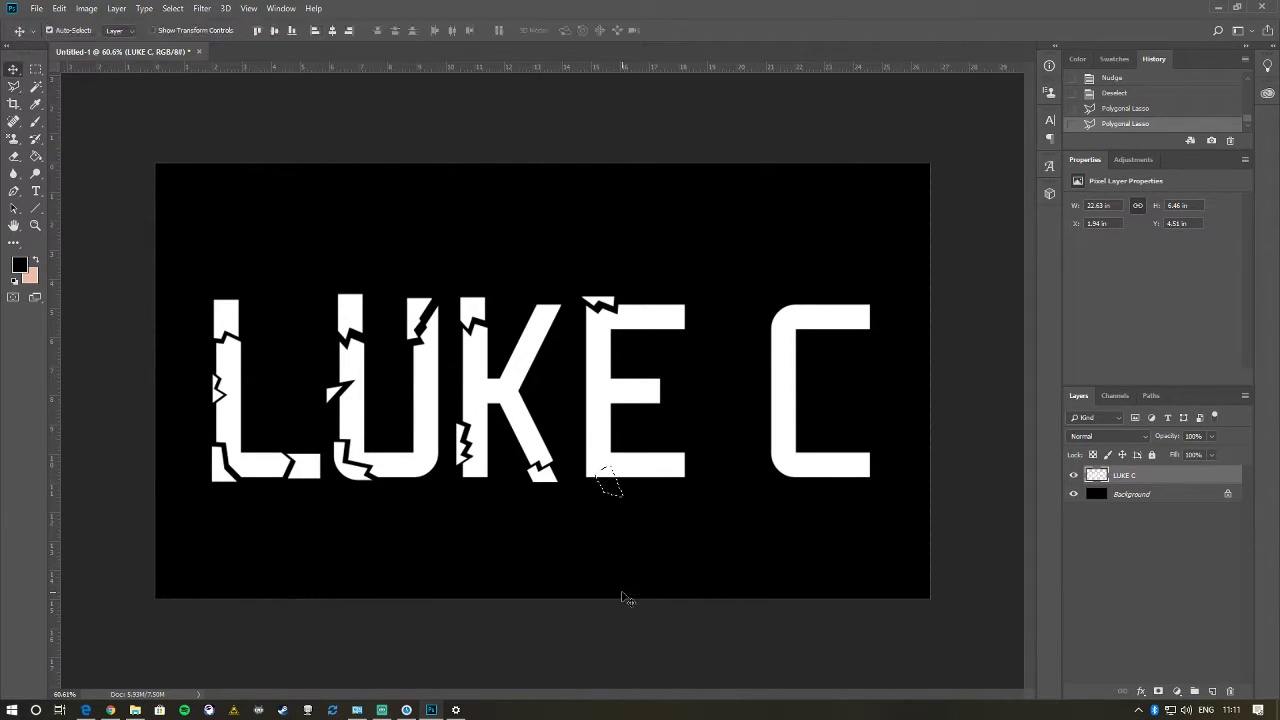
key("Up")
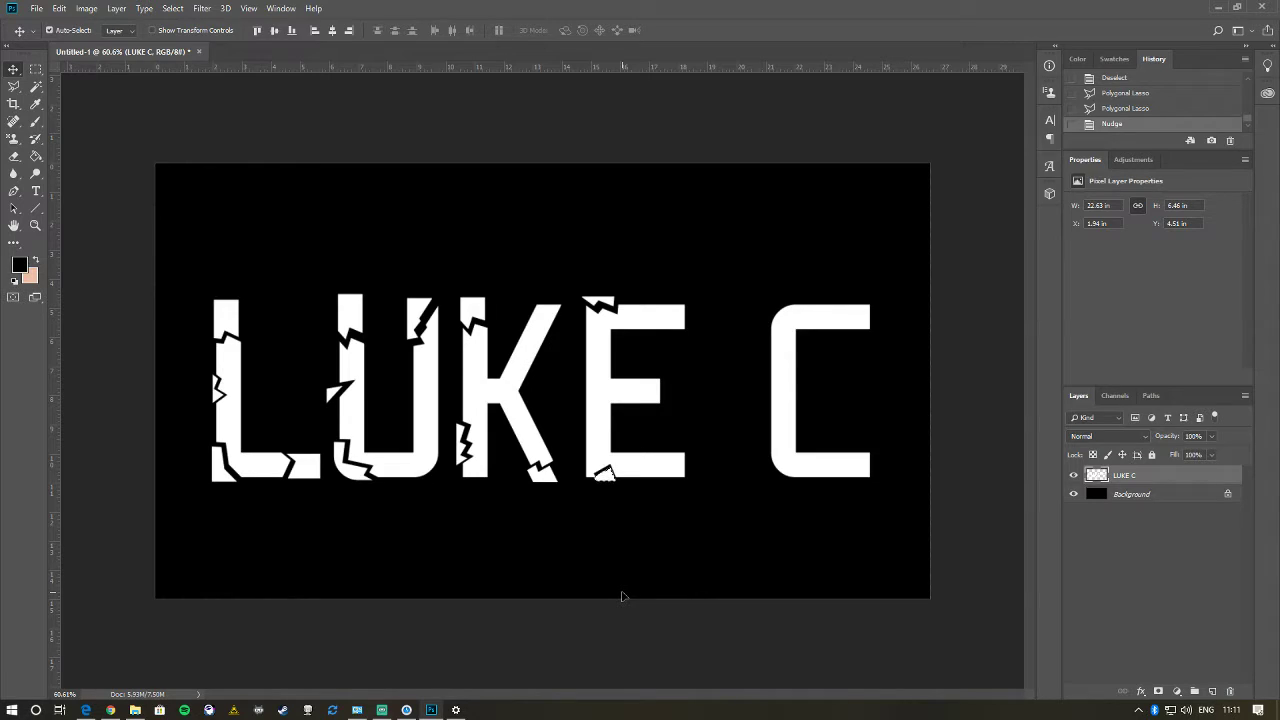
key("Down")
key("Down")
- Select a jagged piece on the left edge of the E's stem at mid-height, nudge it slightly left, and deselect it
key("l")
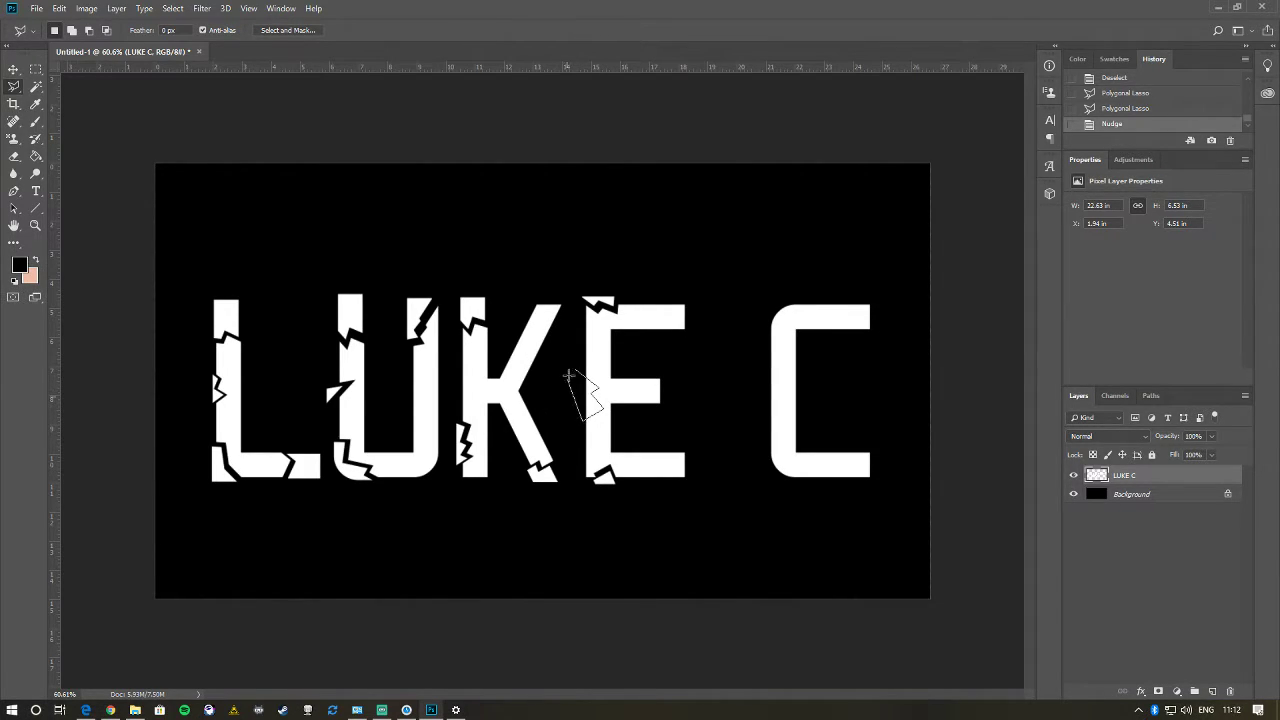
left_click(569, 387)
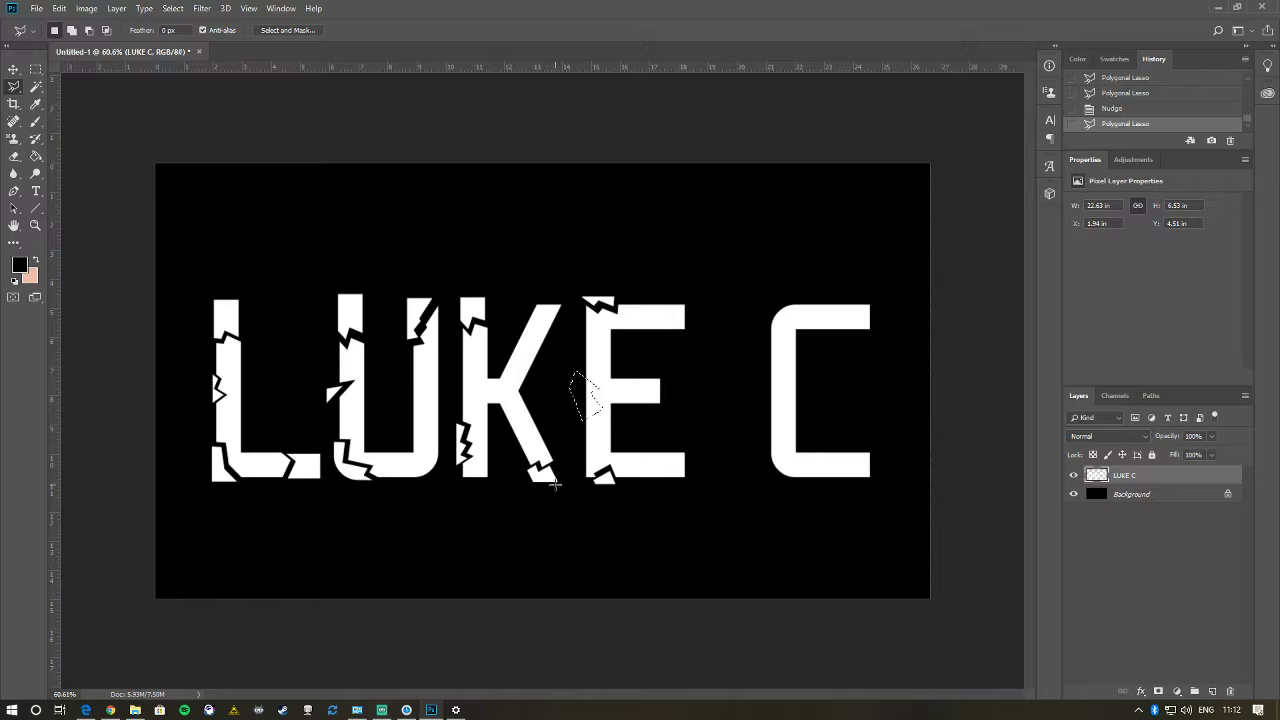
key("v")
key("Left")
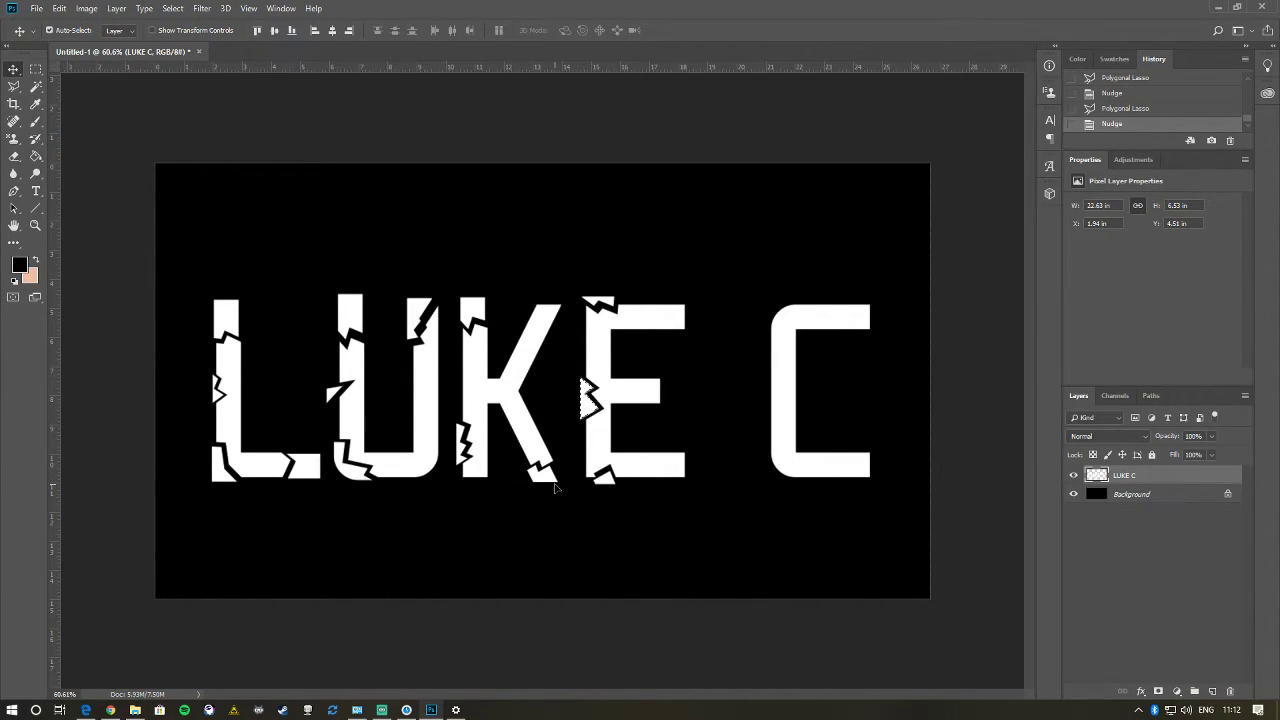
key("ctrl+d")
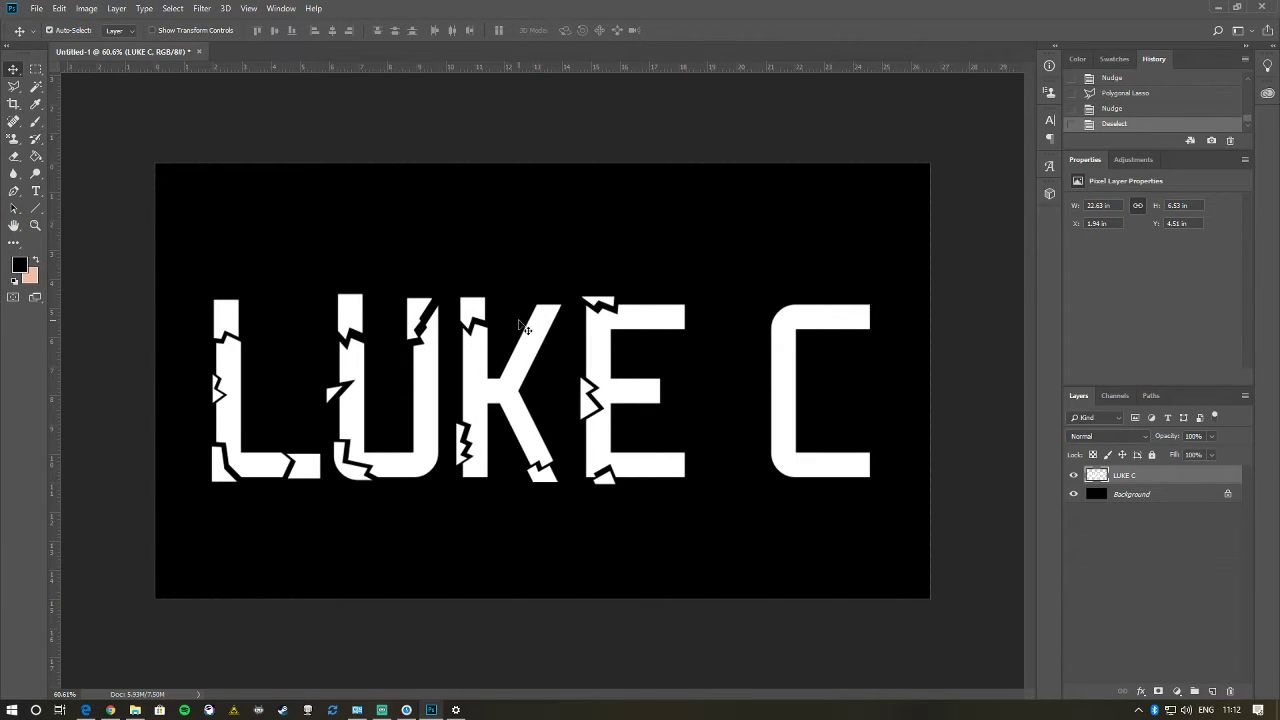
- Select the top of the K's upper arm with a jagged lower edge, nudge it slightly up and right, and deselect it
key("l")
left_click(516, 301)
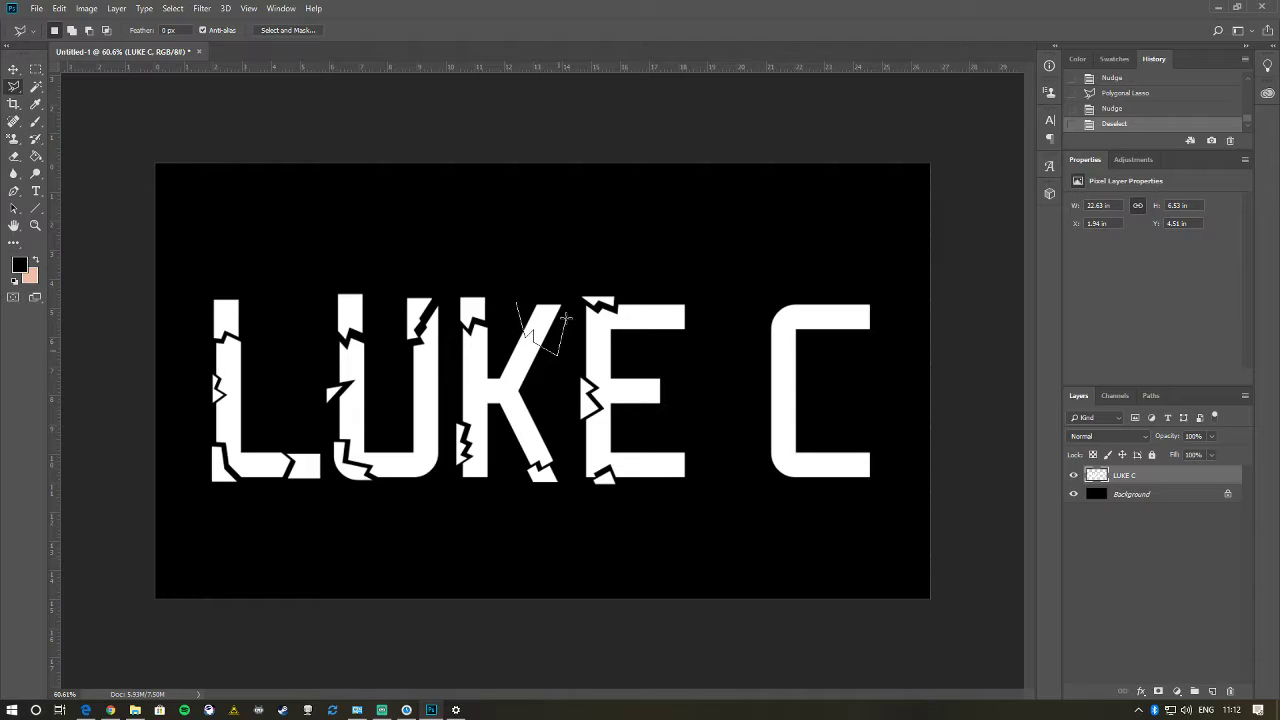
left_click(524, 294)
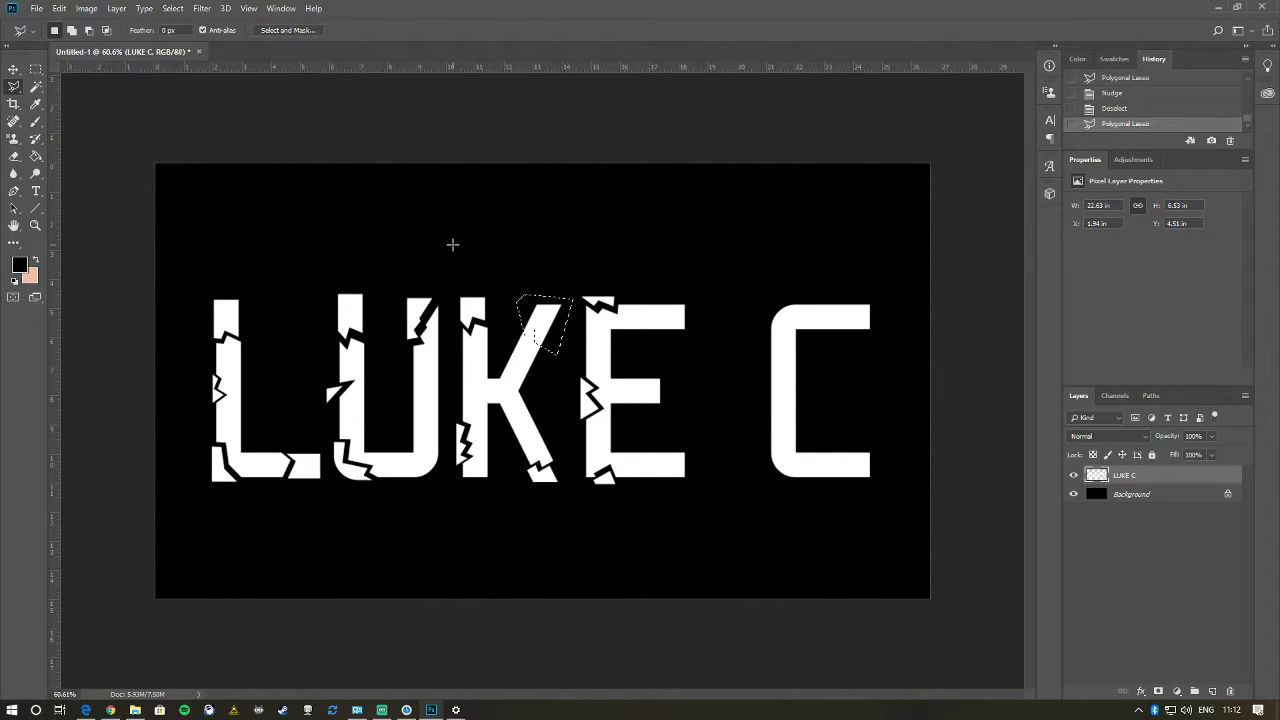
key("v")
key("Right")
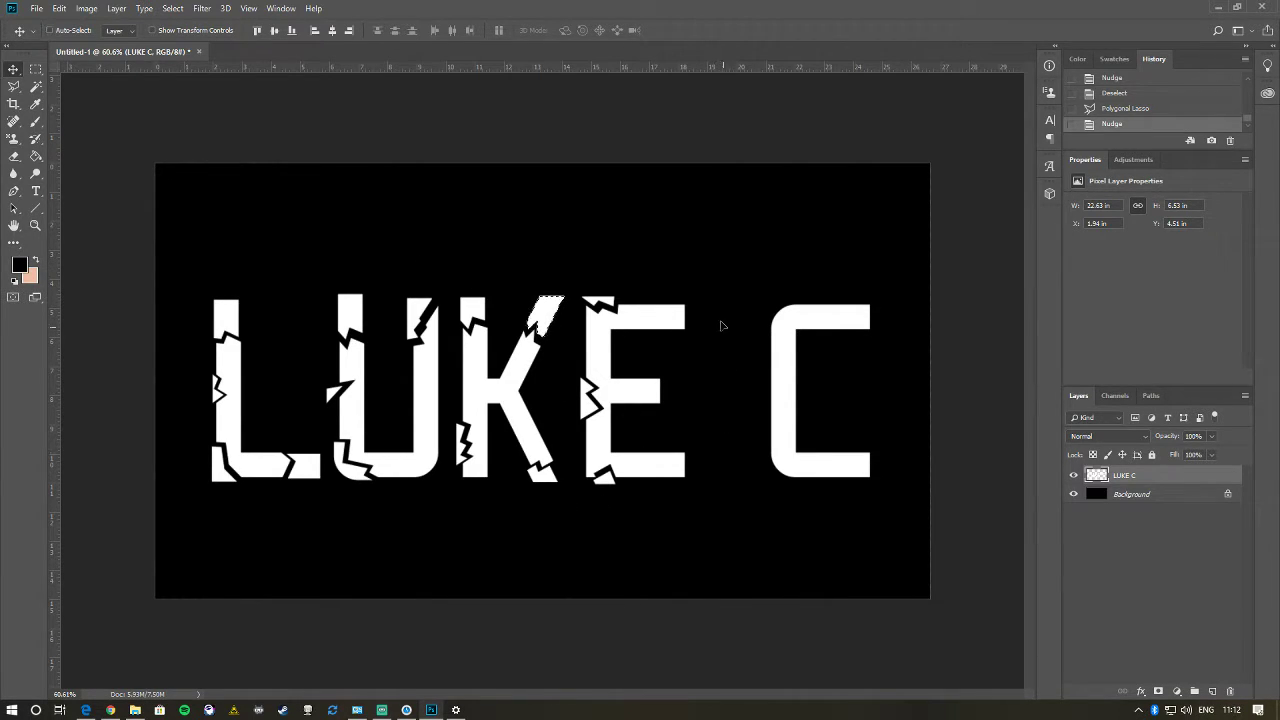
key("ctrl+d")
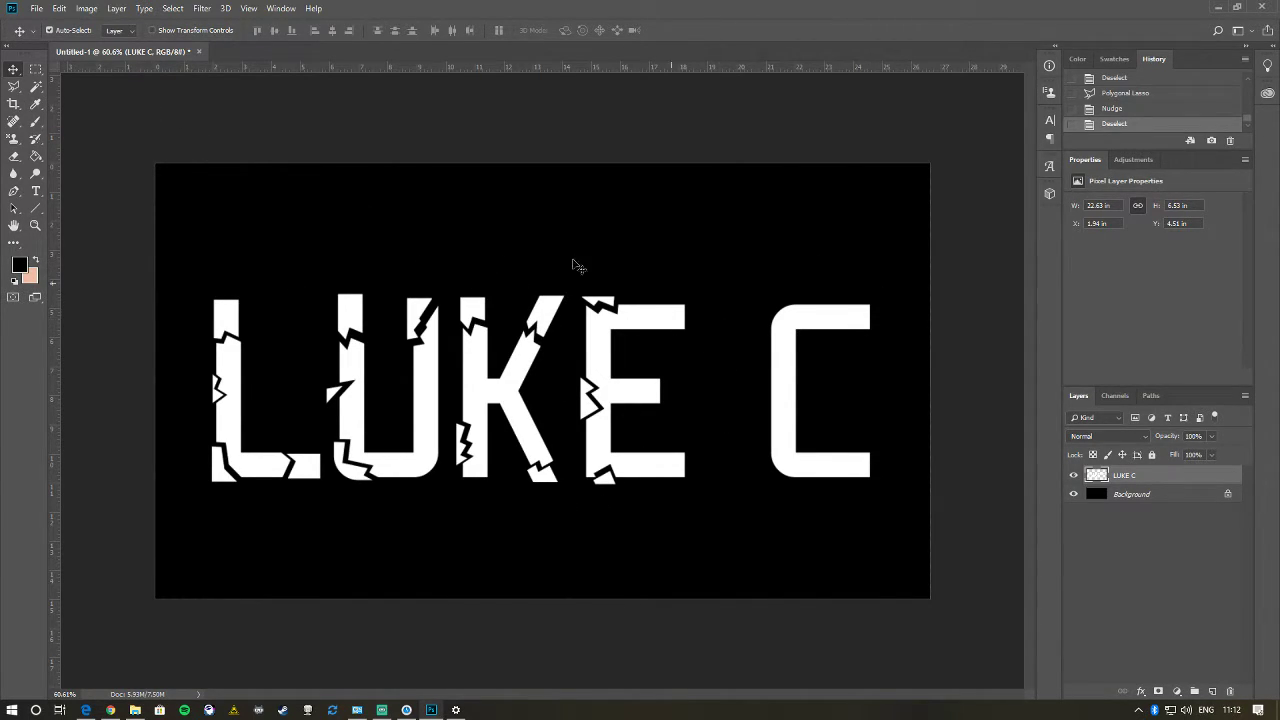
- Select the end of the E's middle arm with an angled Polygonal Lasso cut, nudge it slightly right, and deselect it
left_click(14, 86)
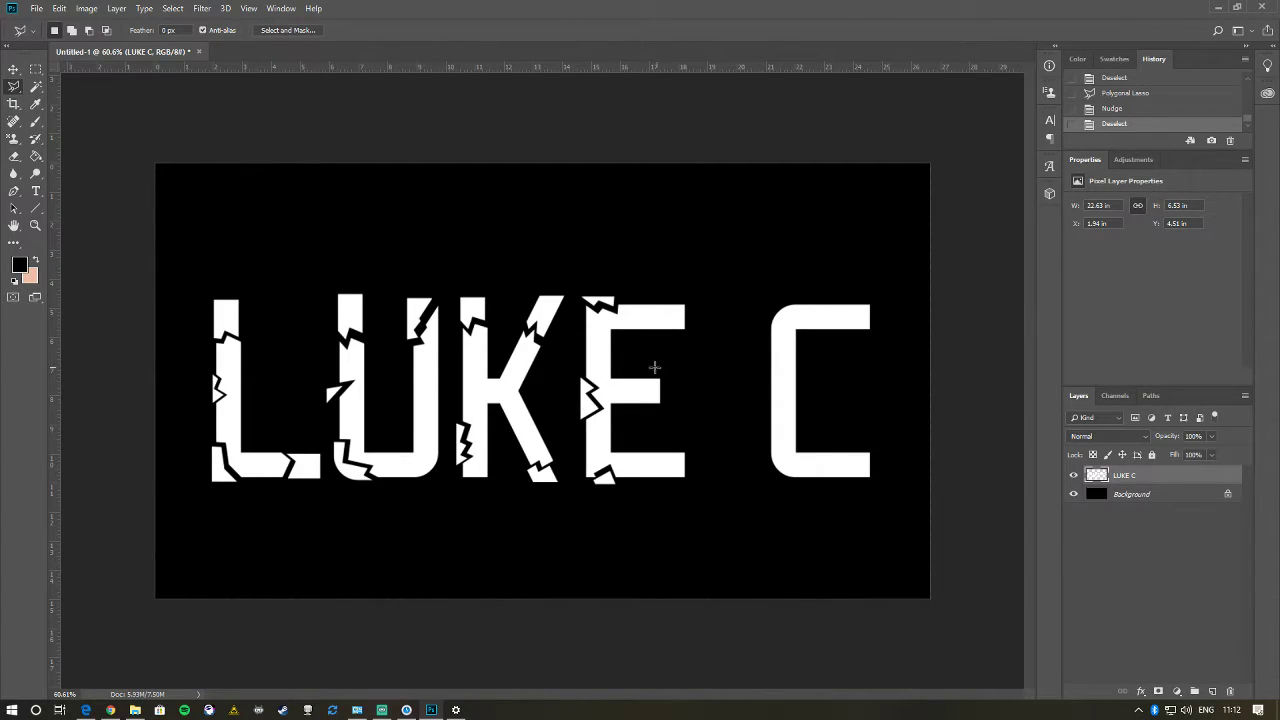
left_click(637, 383)
left_click(685, 420)
double_click(695, 392)
key("v")
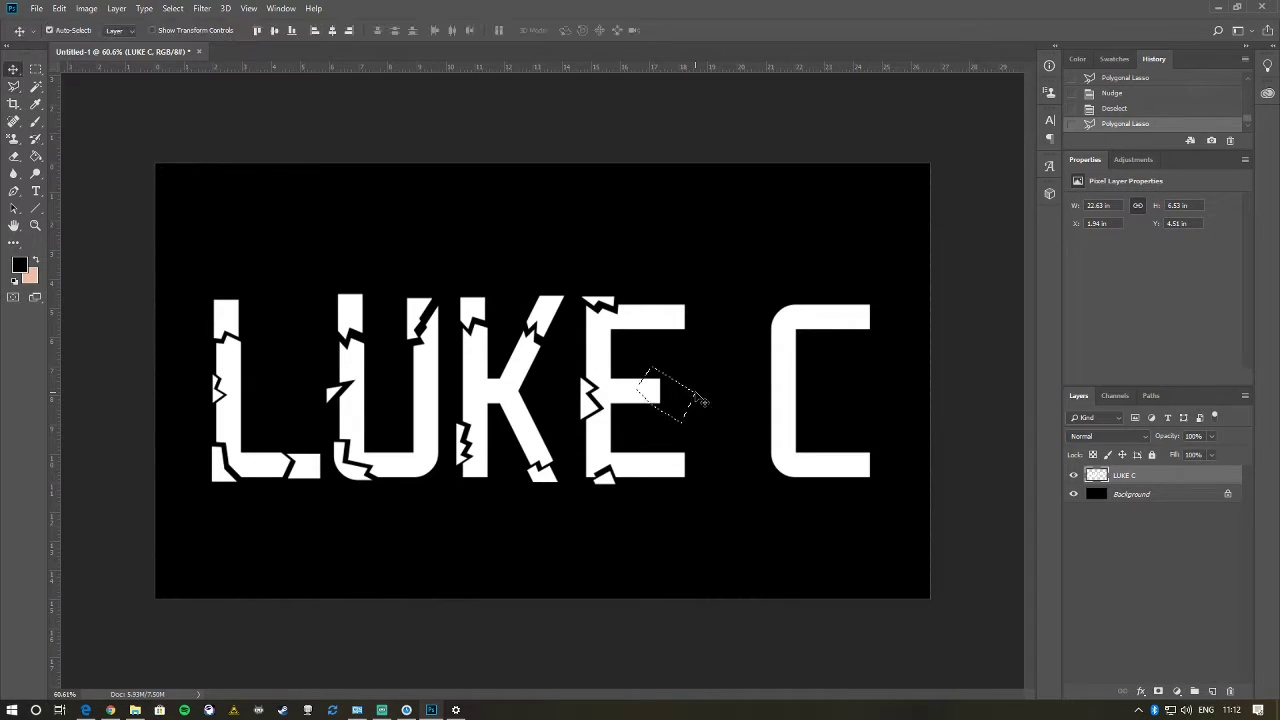
key("Right")
key("Right")
key("Right")
key("Right")
key("Right")
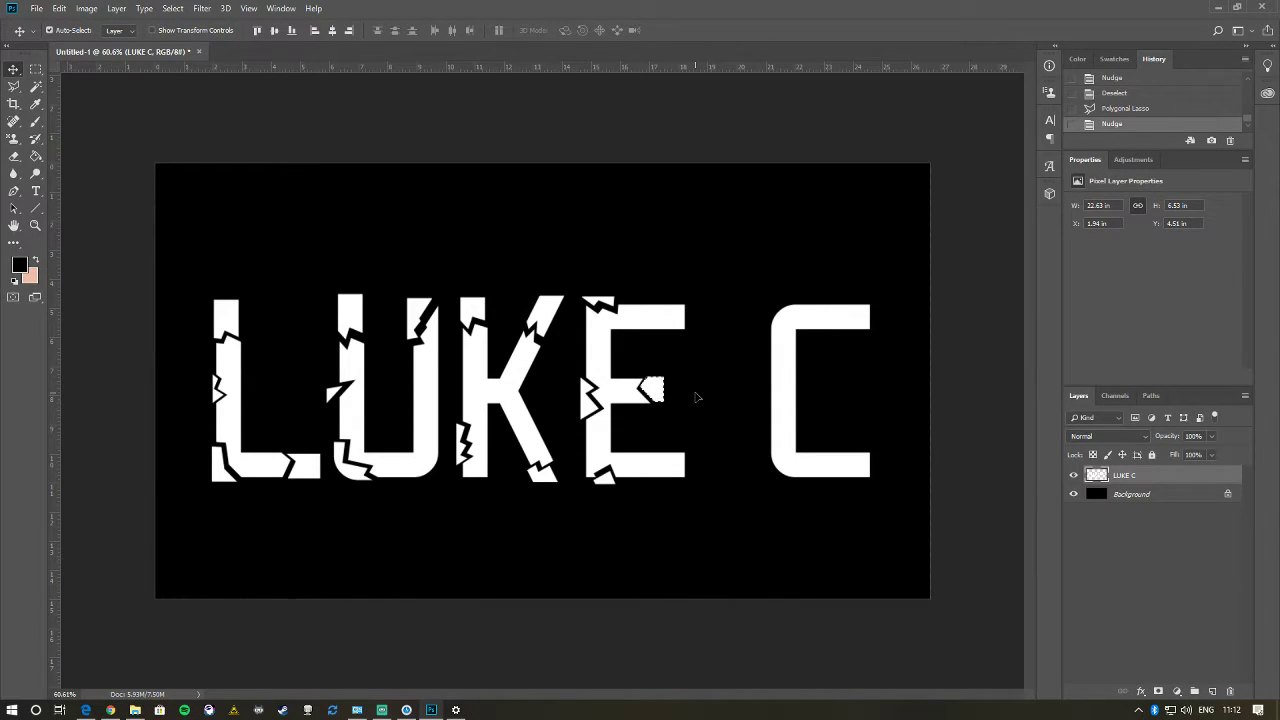
key("ctrl+d")
- Select the end of the C's upper arm with a jagged Polygonal Lasso cut and nudge it slightly up and right
key("l")
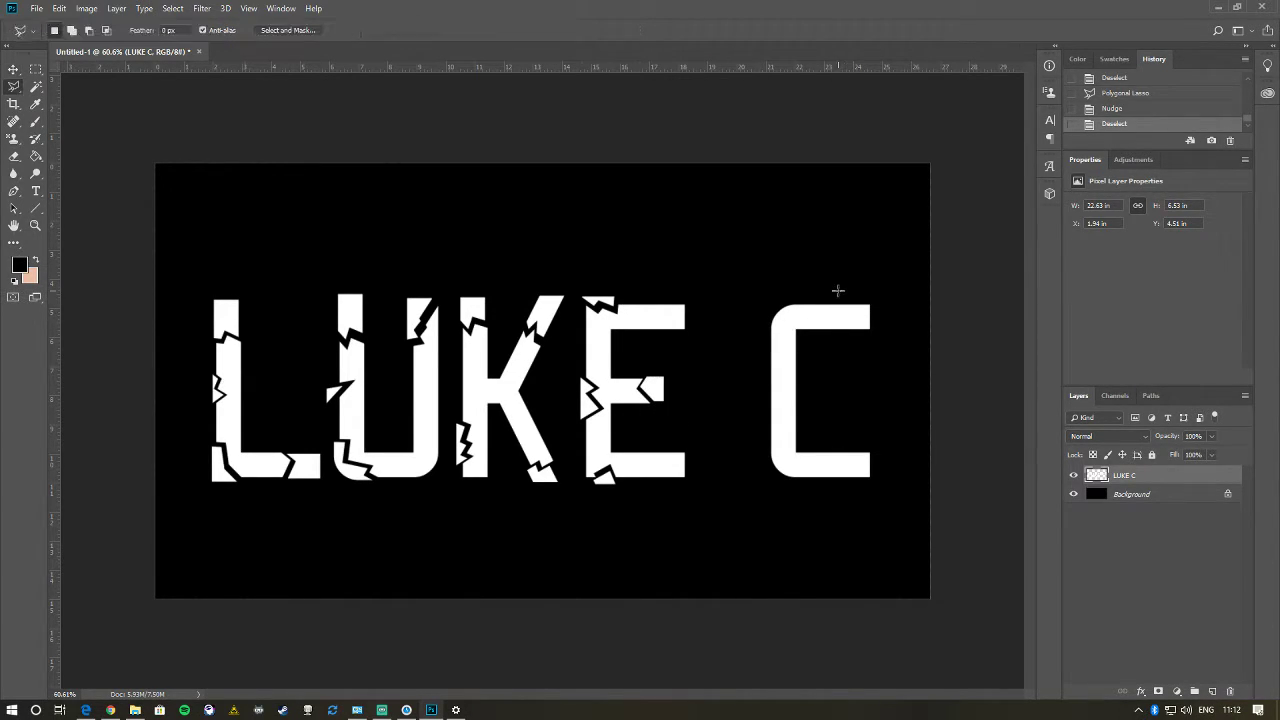
left_click(836, 286)
left_click(818, 343)
left_click(888, 358)
left_click(899, 290)
double_click(855, 277)
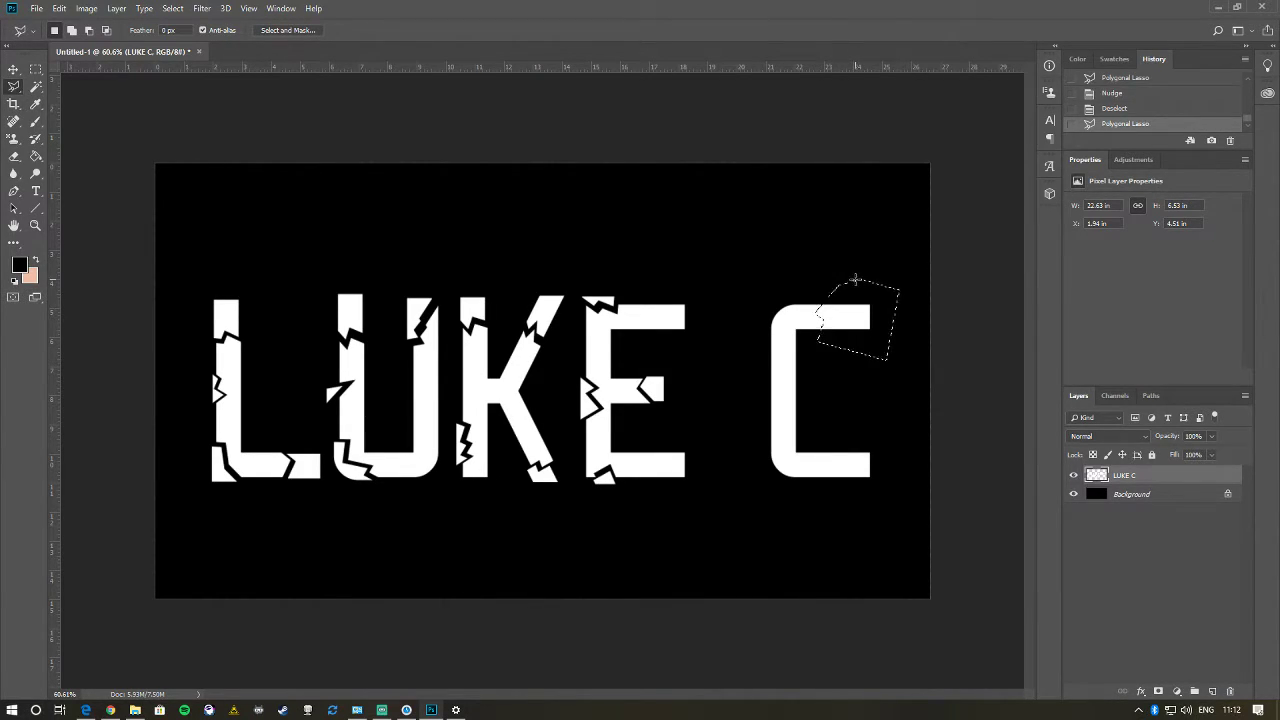
key("v")
key("Up")
key("Up")
key("Up")
key("Right")
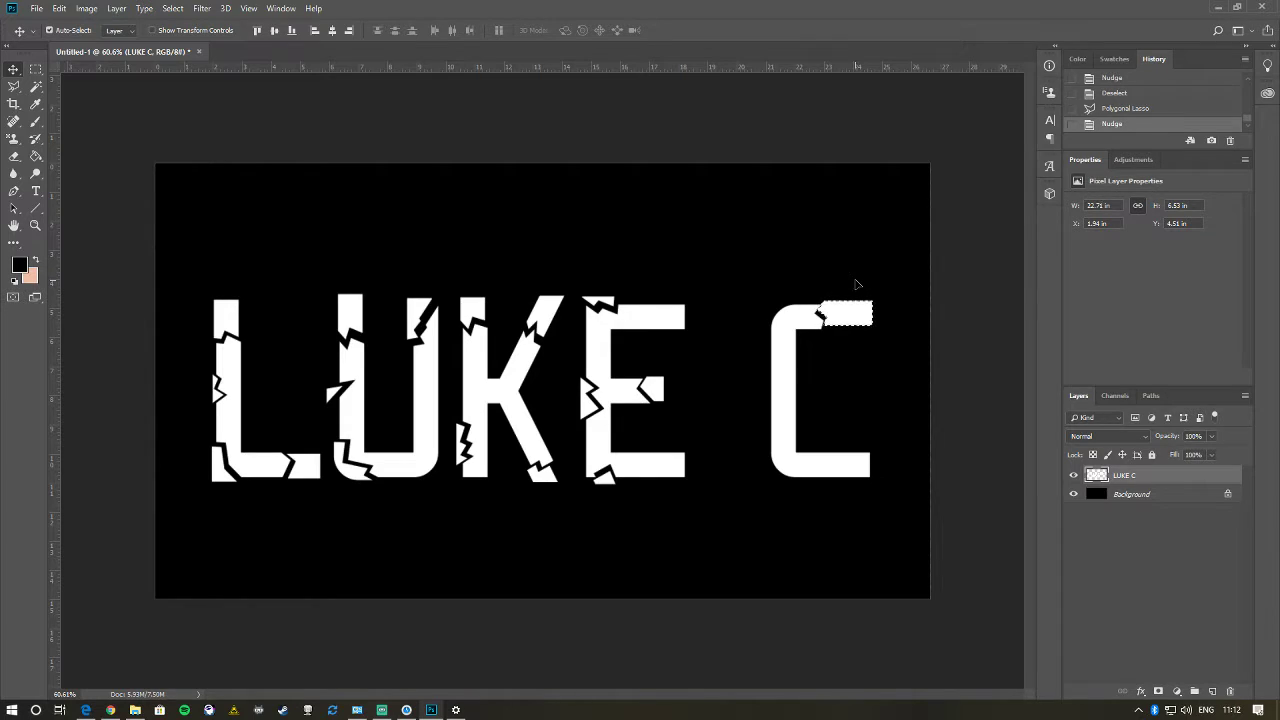
key("Right")
key("Right")
key("Right")
key("Right")
key("Right")
- Select a jagged piece of the C's lower-left corner with the Polygonal Lasso, nudge it slightly left, and deselect it
key("l")
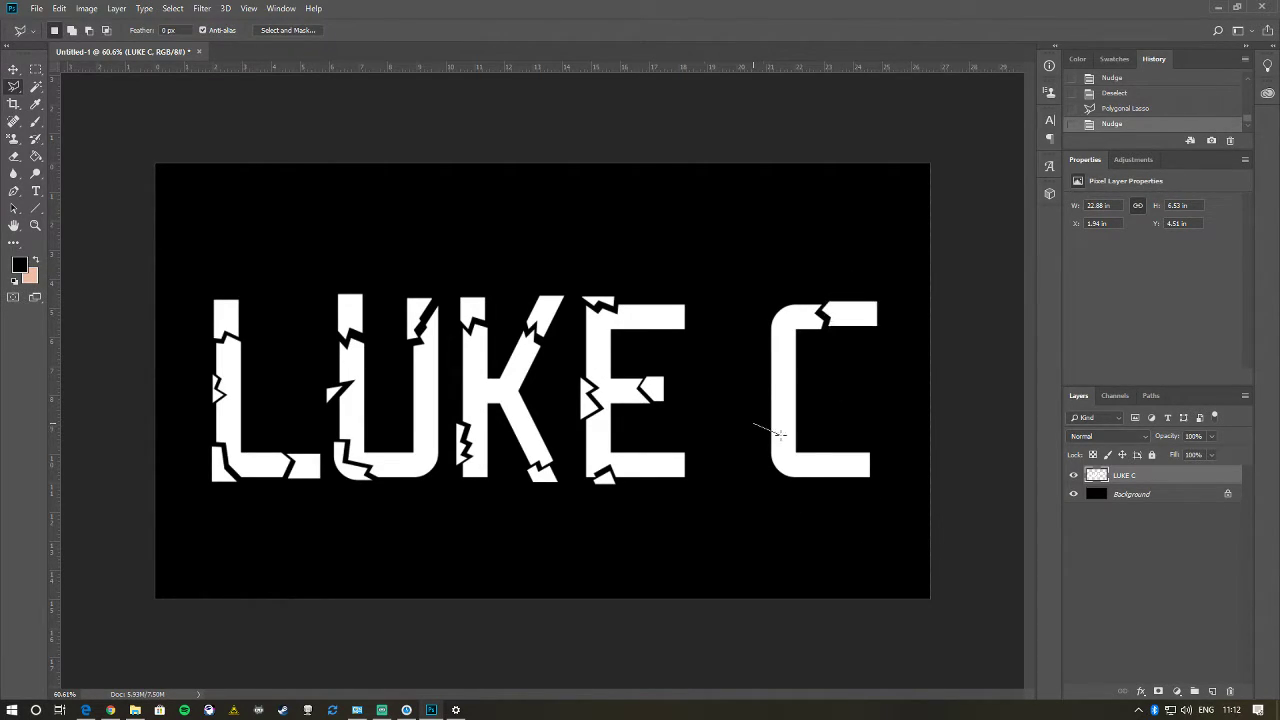
left_click(802, 508)
double_click(736, 492)
key("v")
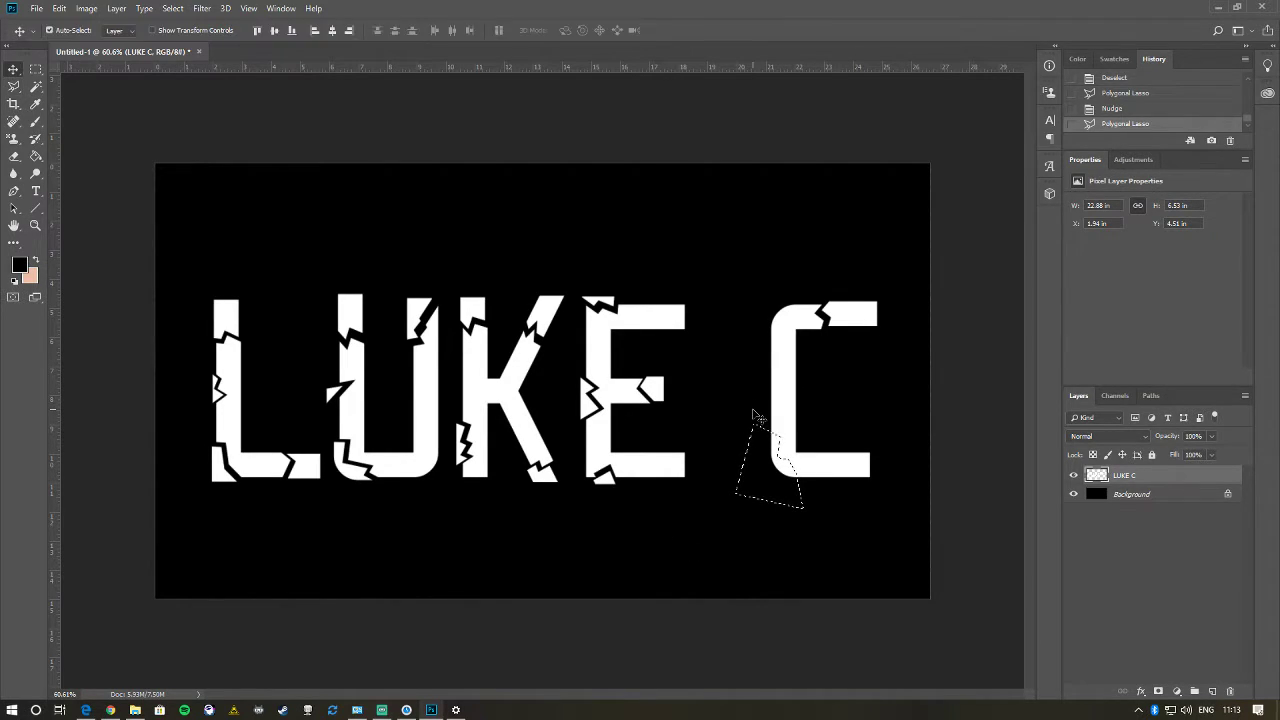
key("Left")
key("Left")
key("Left")
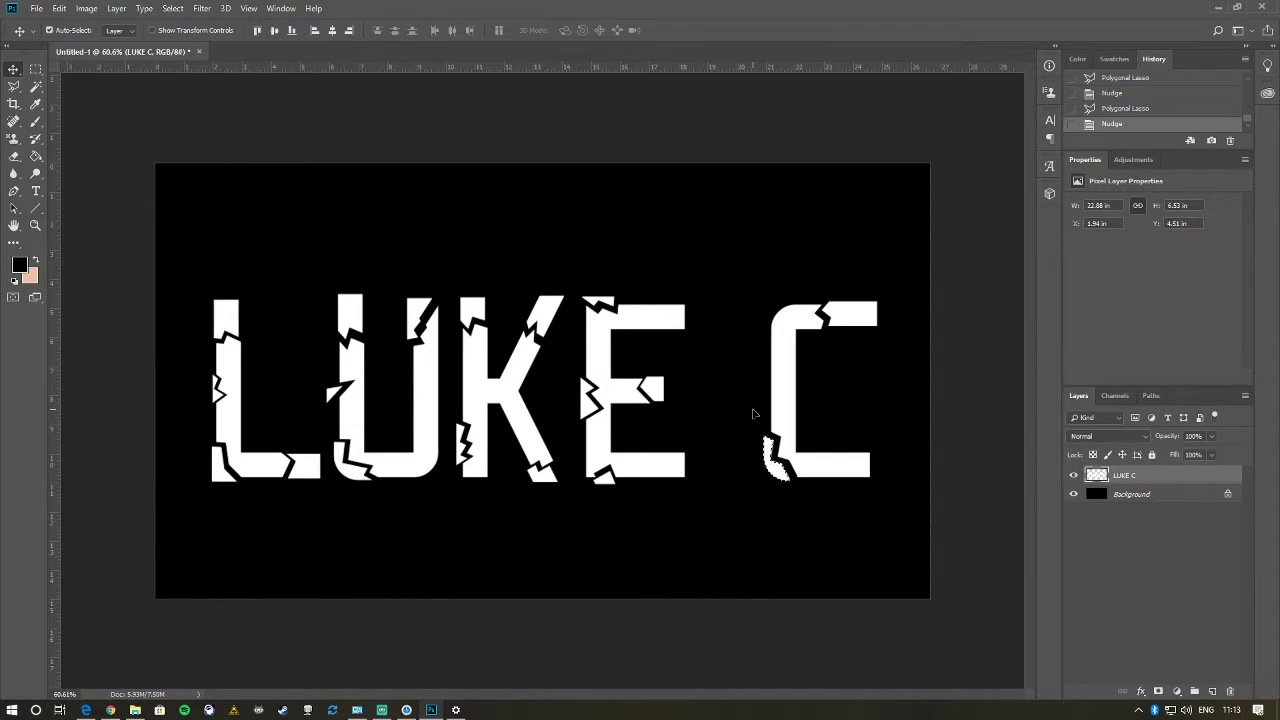
key("ctrl+d")
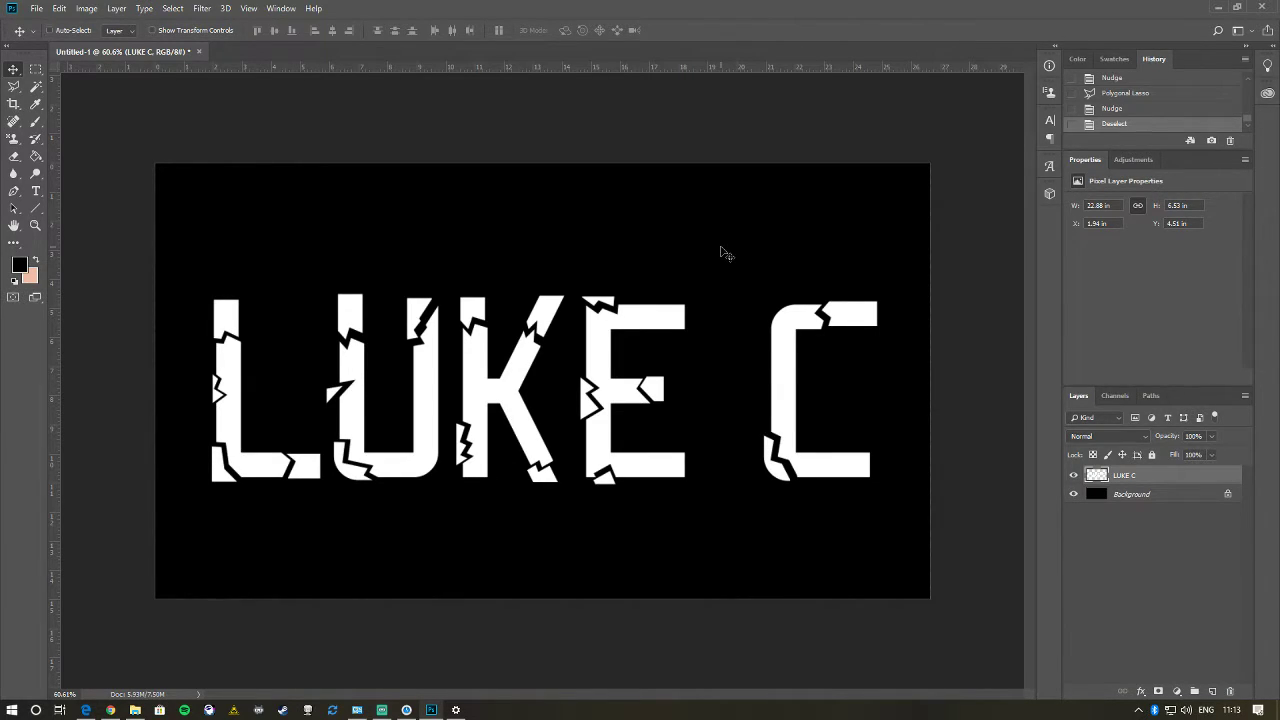
- Enlarge the cracked text layer proportionally to about 112% with Free Transform so it nearly spans the canvas width, and apply it
key("ctrl+t")
left_click_drag(878, 485, 888, 492)
key("ctrl+z")
key("ctrl+z")
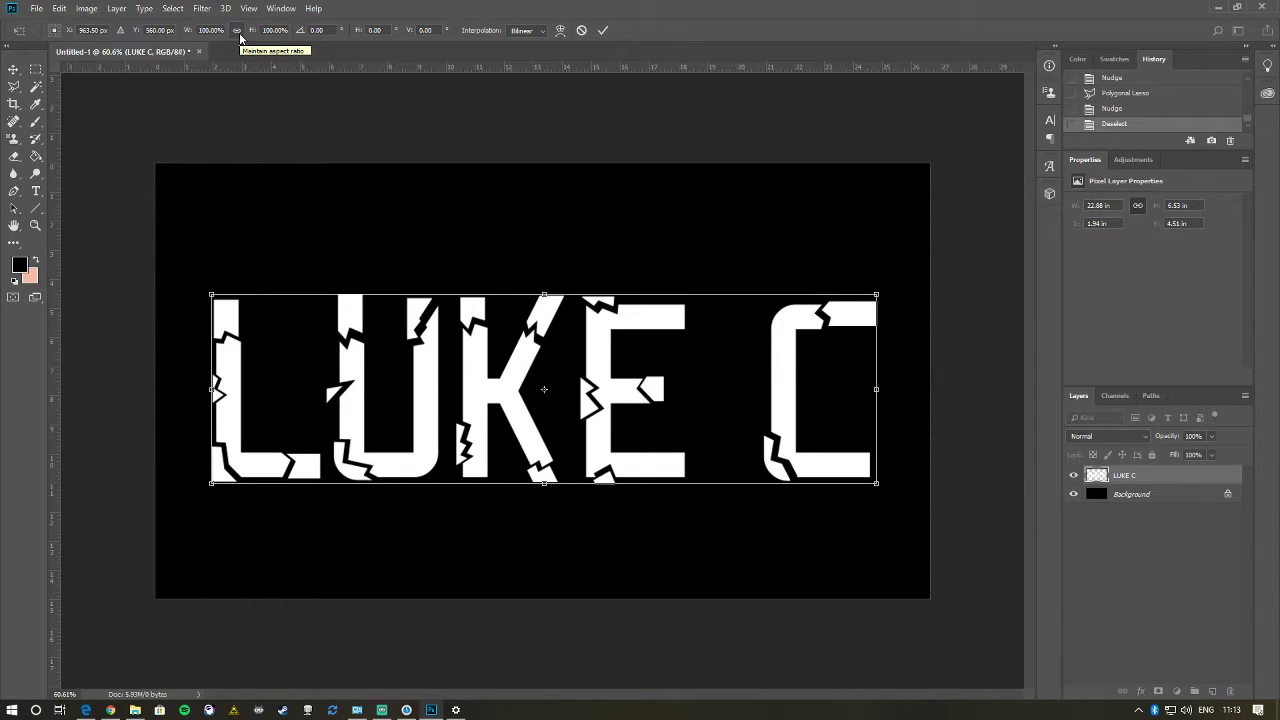
left_click(237, 32)
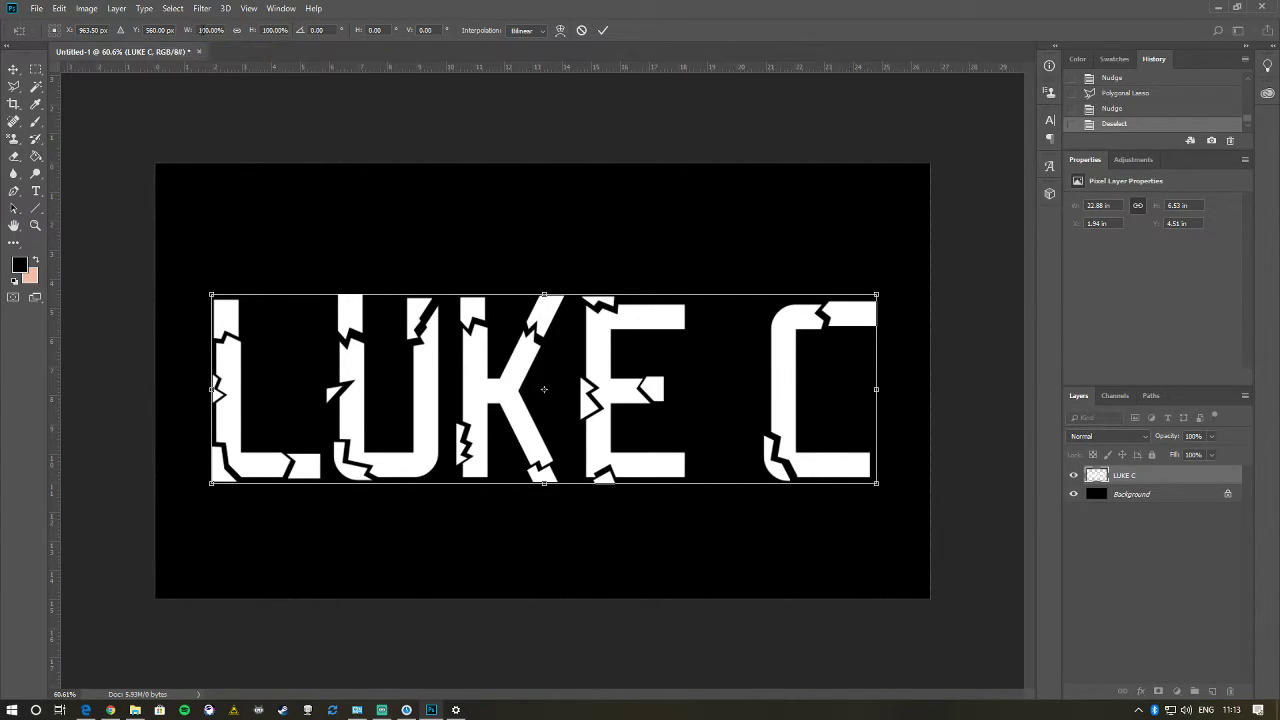
left_click(236, 30)
left_click_drag(210, 296, 171, 284)
left_click_drag(876, 483, 910, 508)
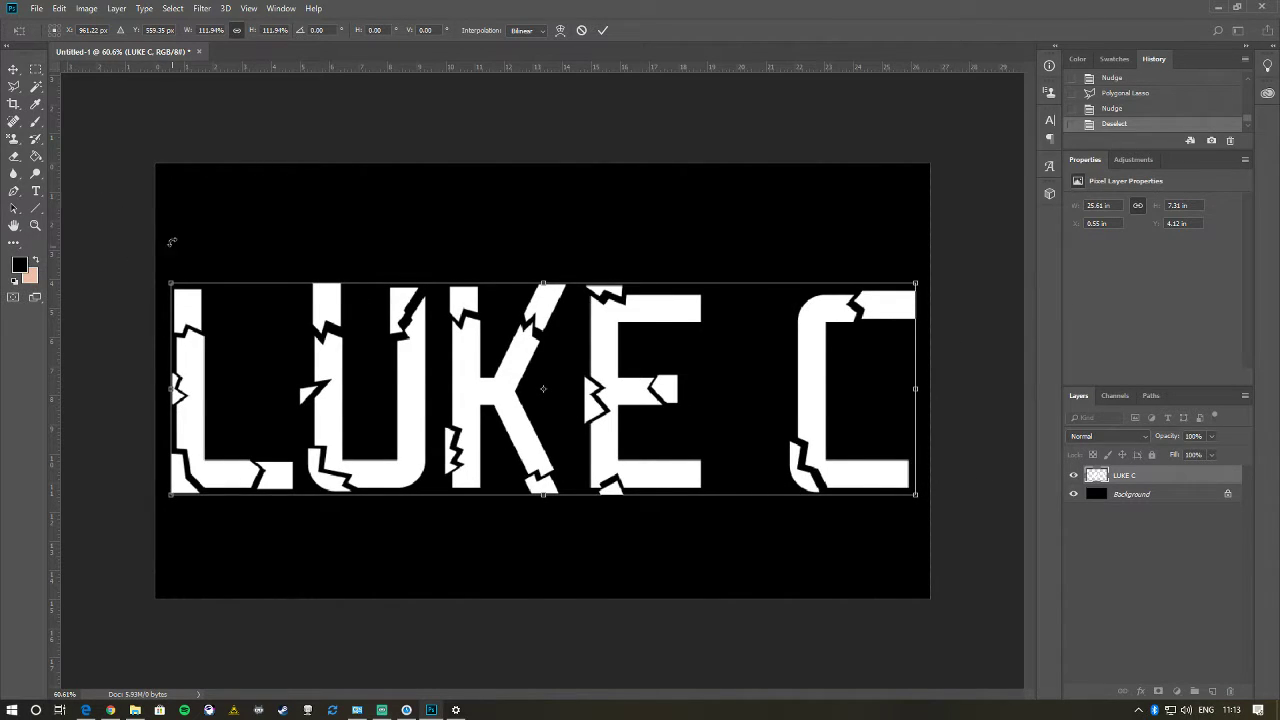
left_click(13, 68)
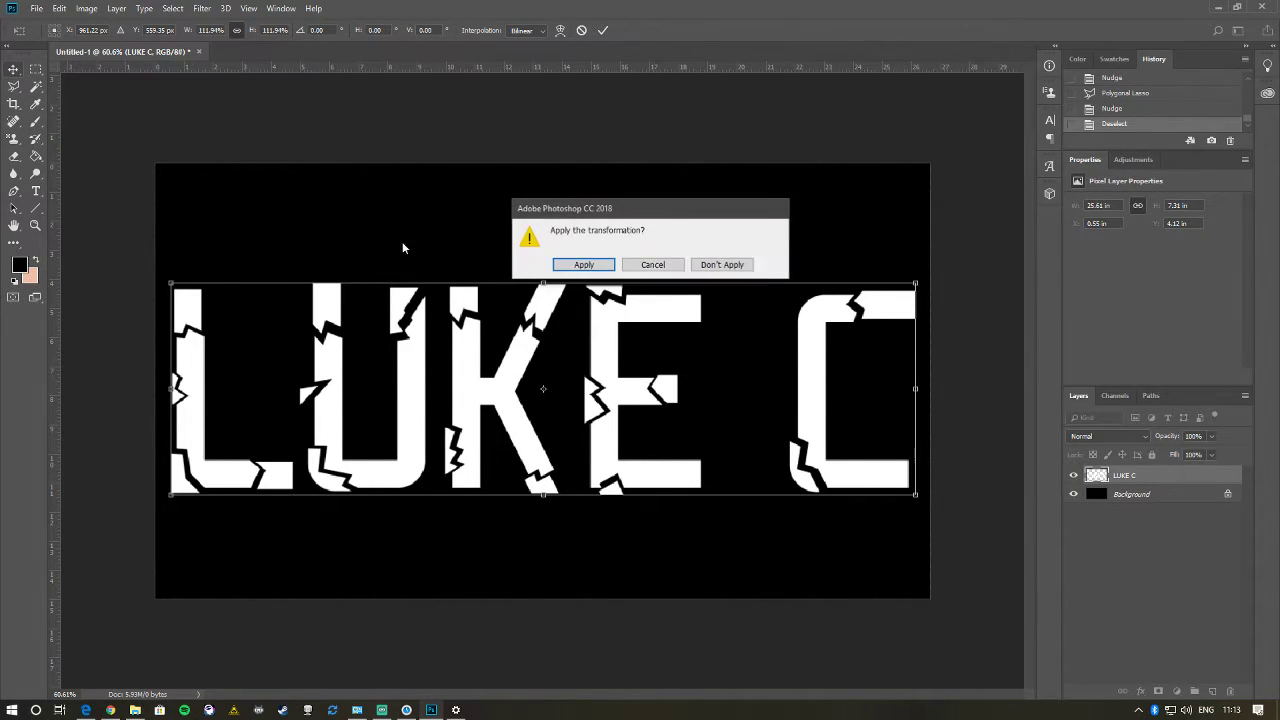
key("Return")
- Switch to Chrome and search Google Images in a new tab for DRY PAINT, refining the query to OLD DRY PAINT
left_click(110, 710)
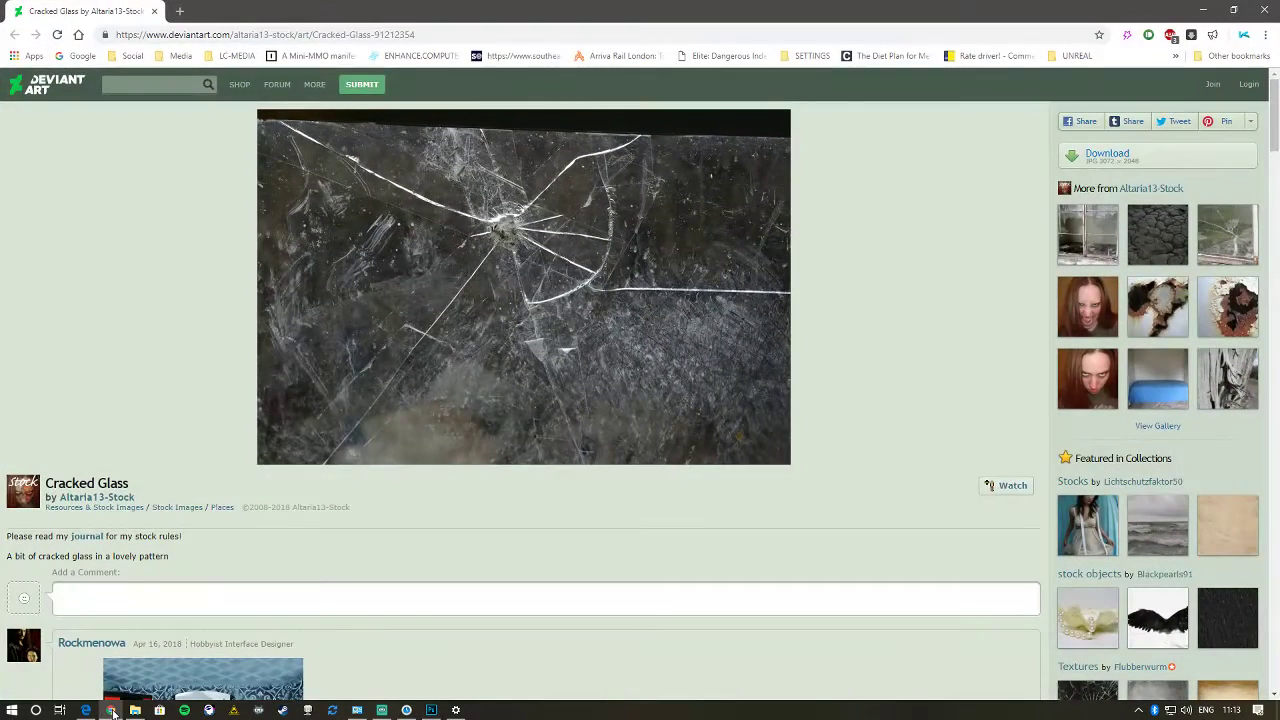
left_click(178, 11)
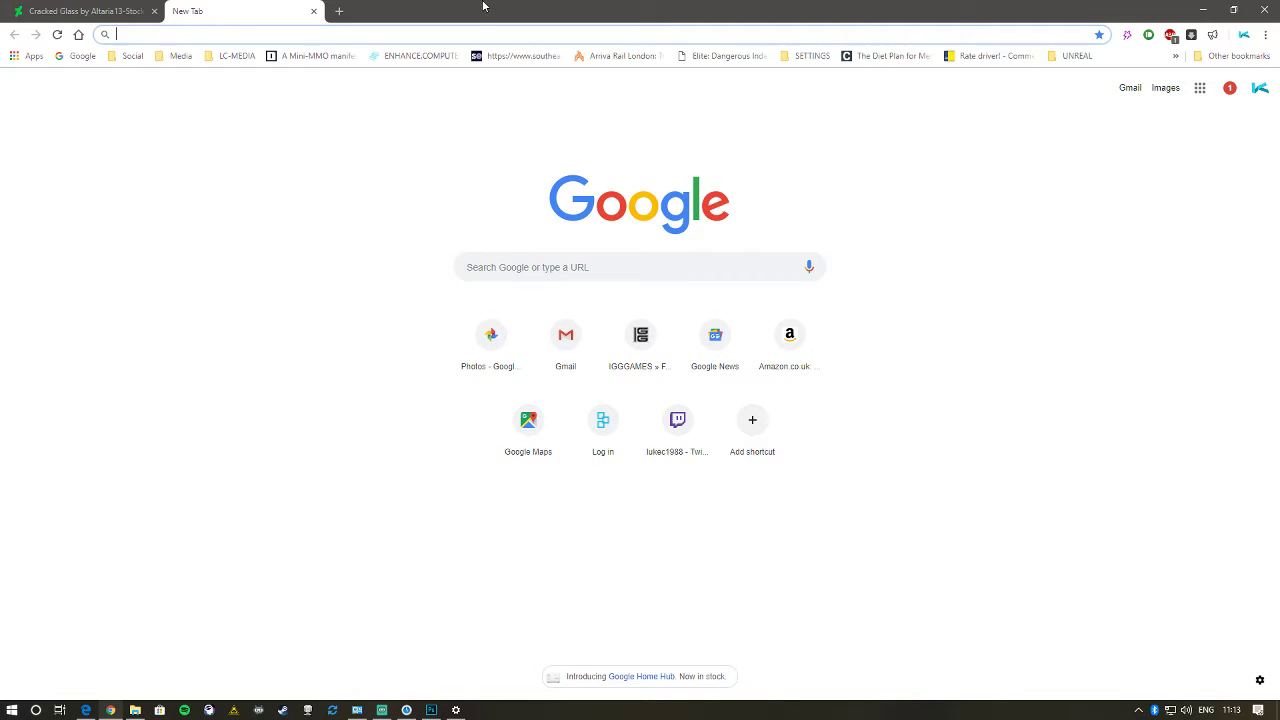
type("DRY PA")
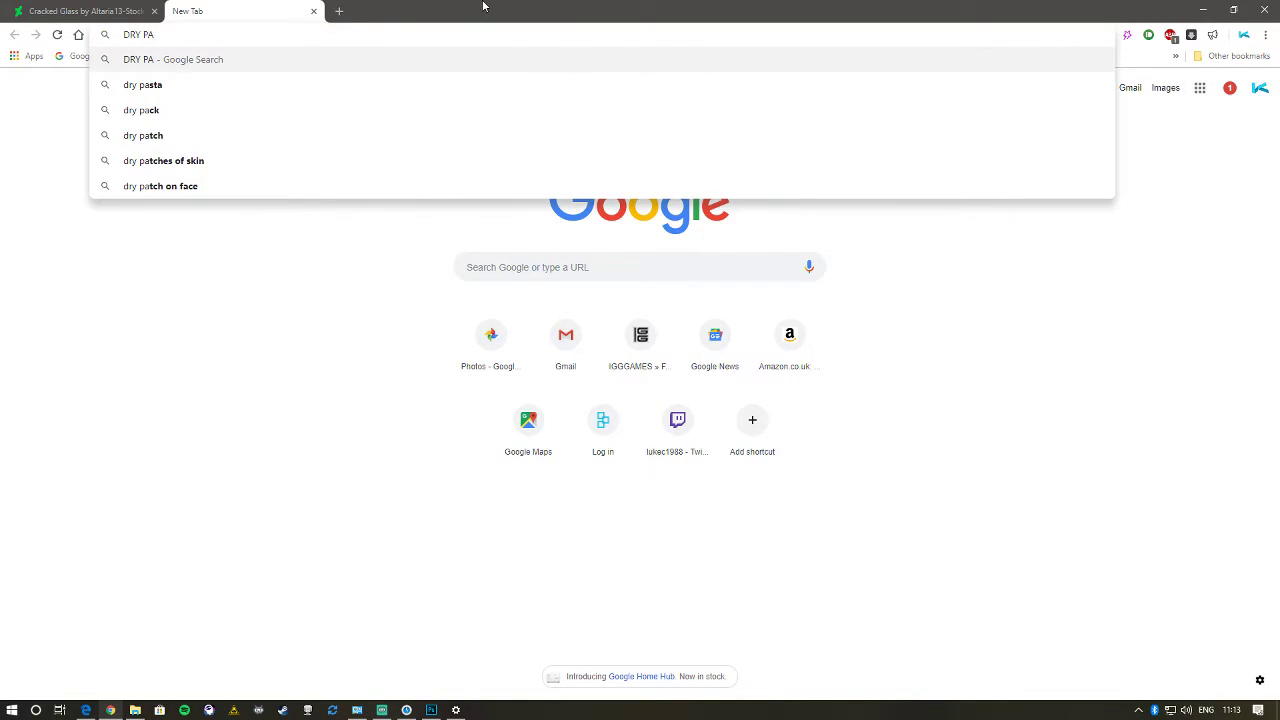
type("INT")
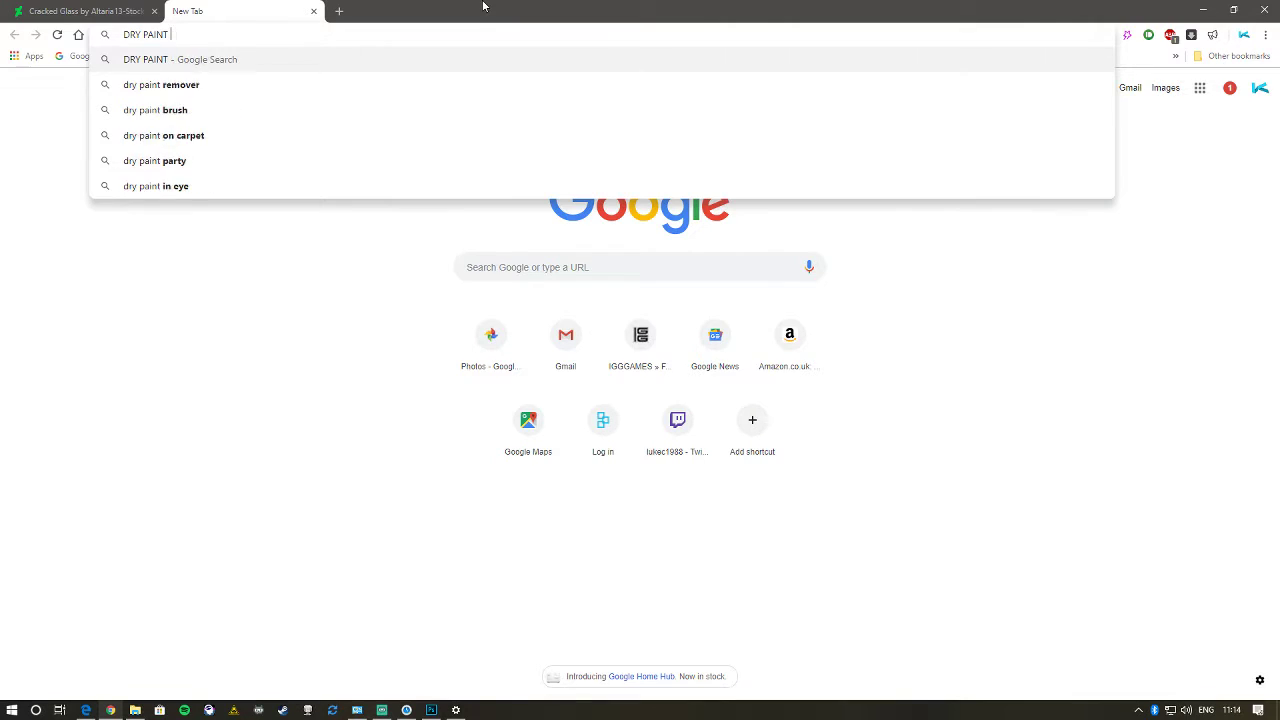
key("Return")
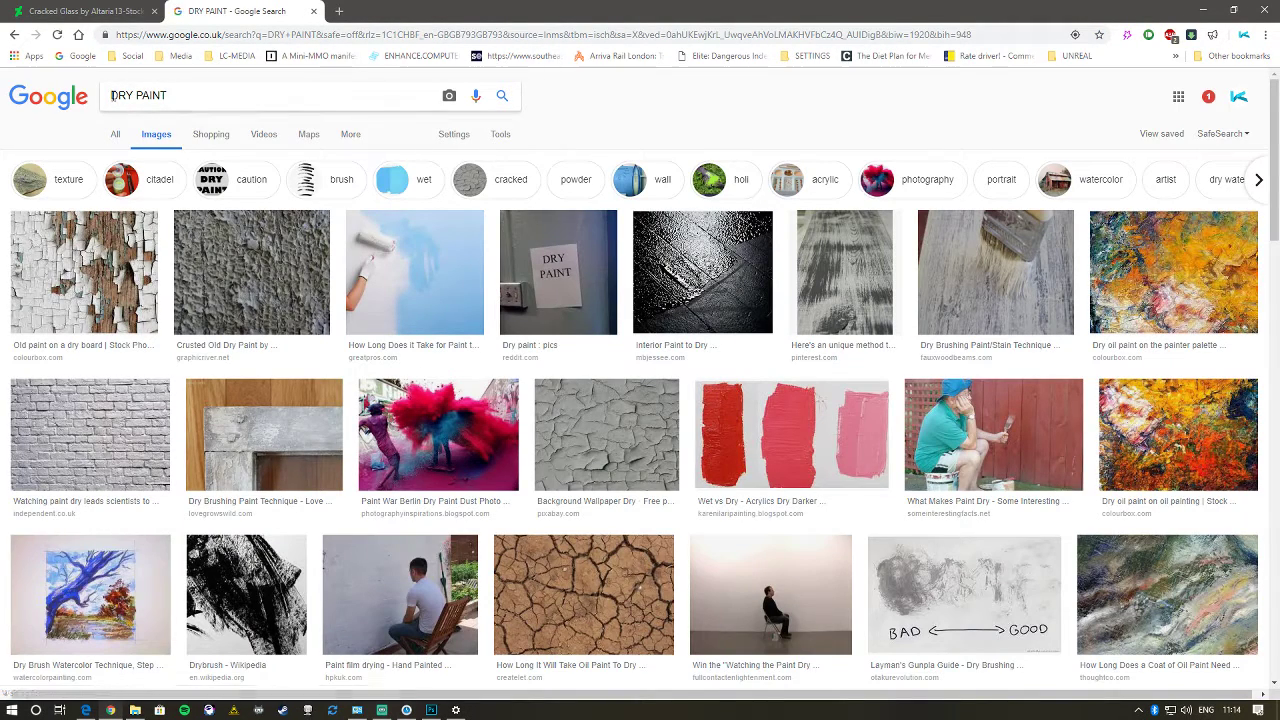
left_click(112, 95)
type("OLD")
key("Return")
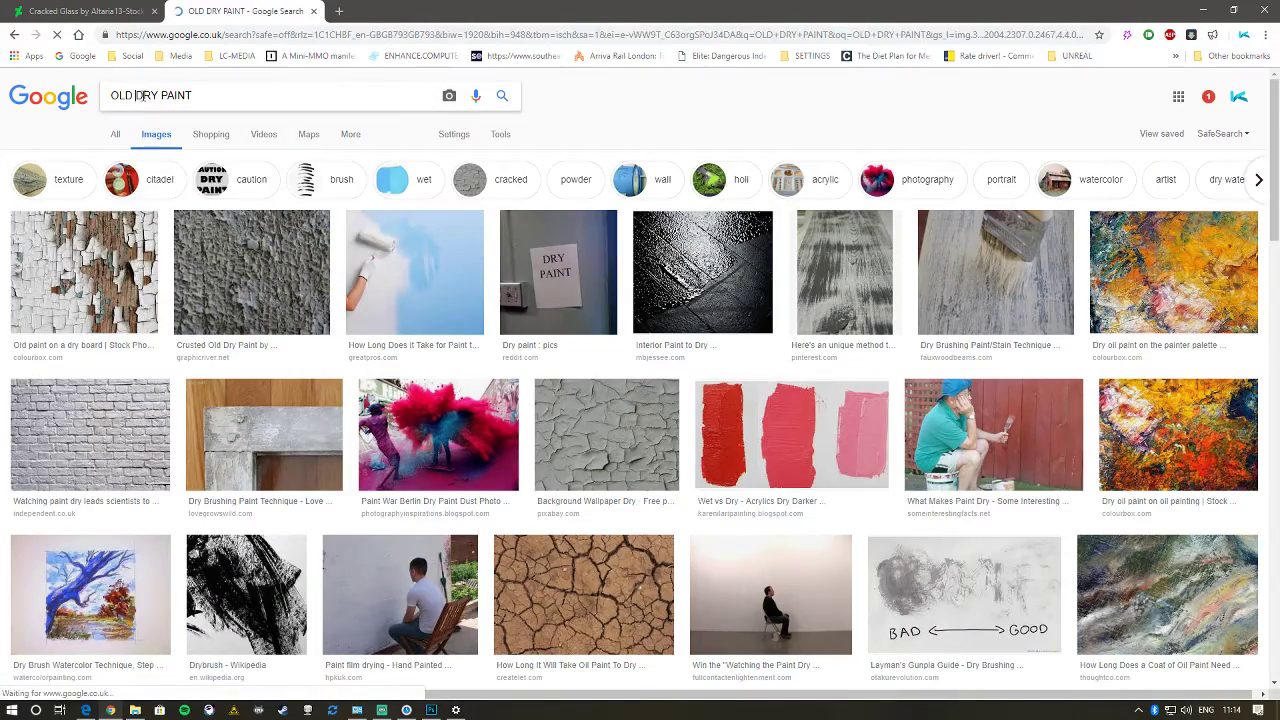
- Find the black-and-white peeling old paint texture from 123RF in the image results and copy the image
scroll(798, 510, "down", 7)
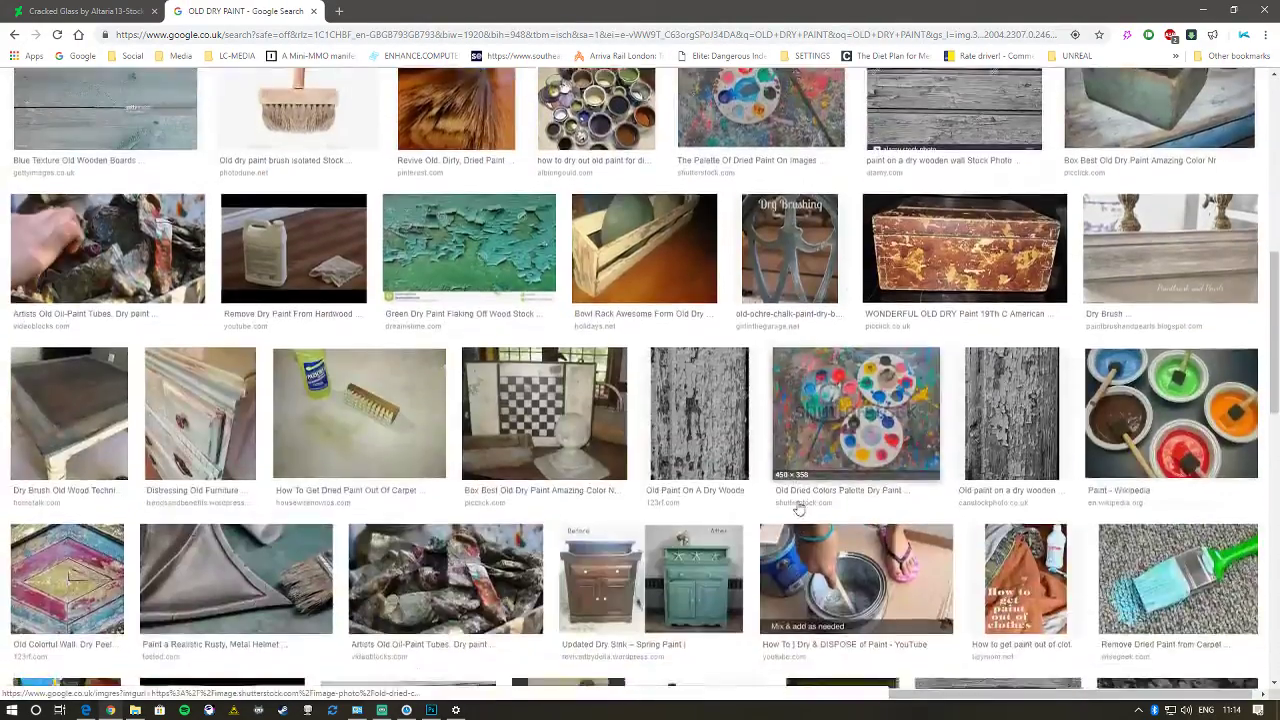
scroll(798, 510, "down", 5)
scroll(804, 497, "down", 5)
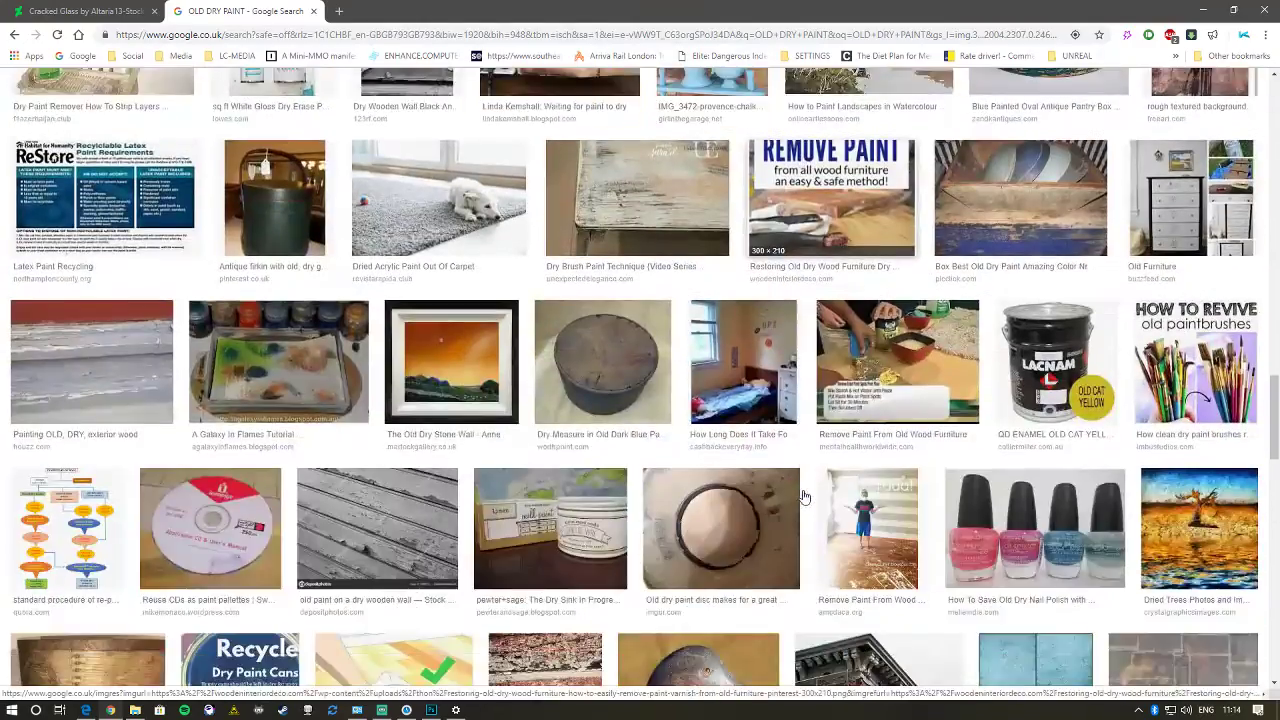
scroll(804, 497, "down", 9)
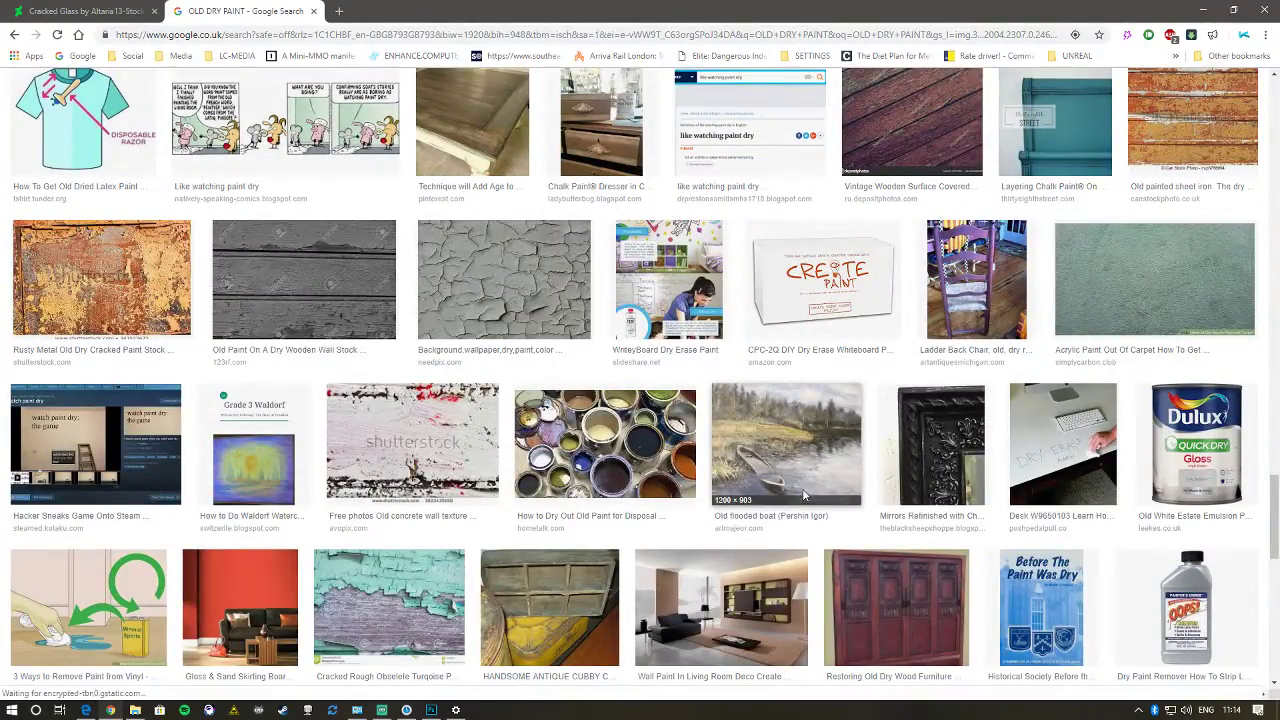
scroll(804, 497, "down", 8)
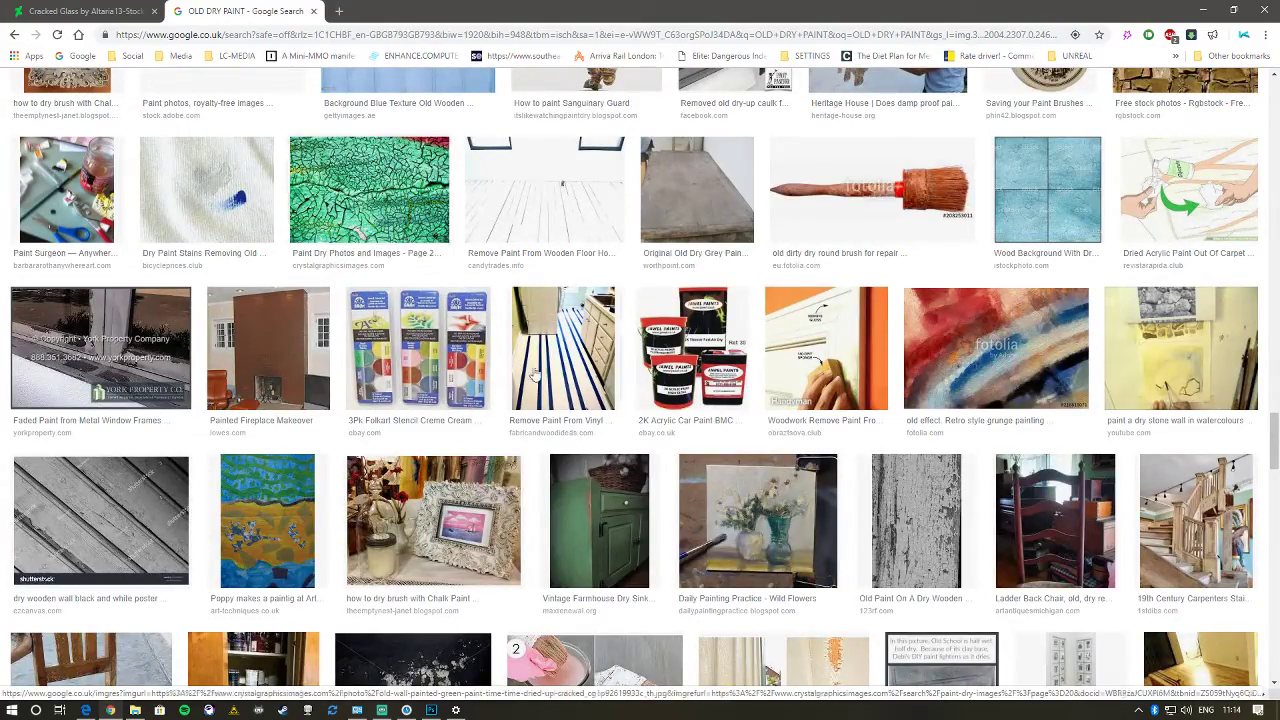
scroll(777, 497, "down", 6)
scroll(574, 480, "down", 8)
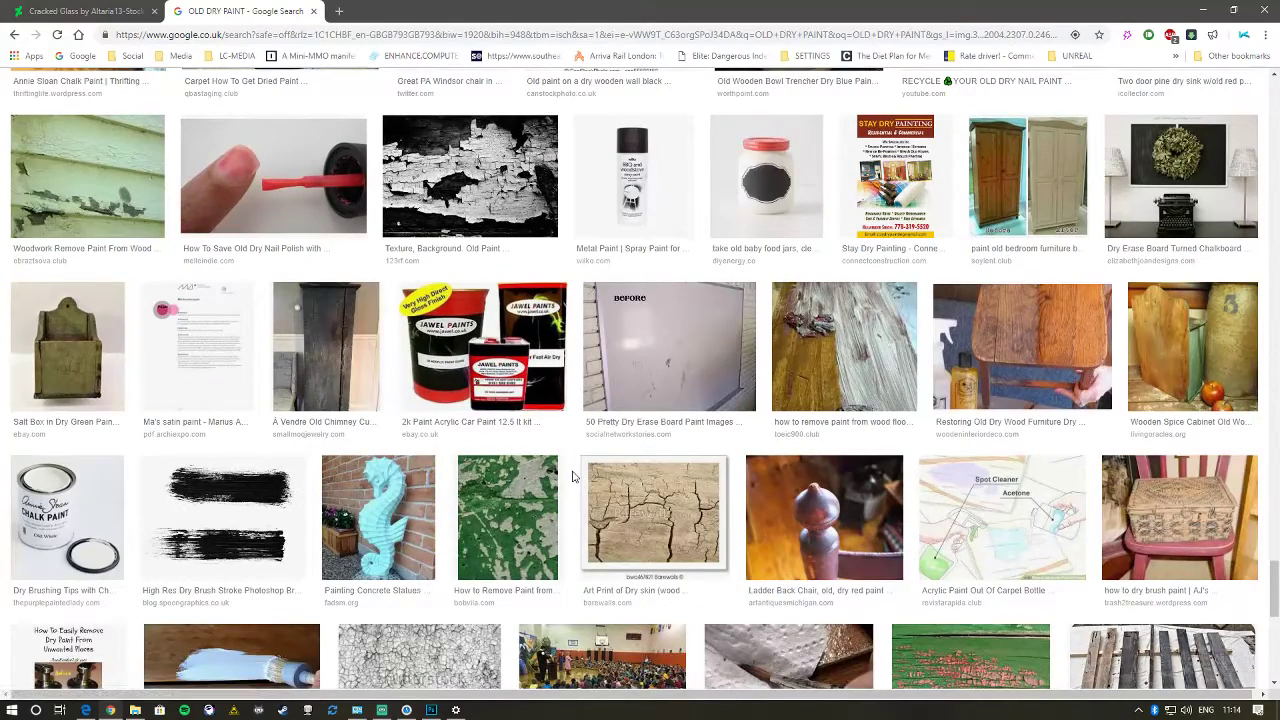
left_click(468, 228)
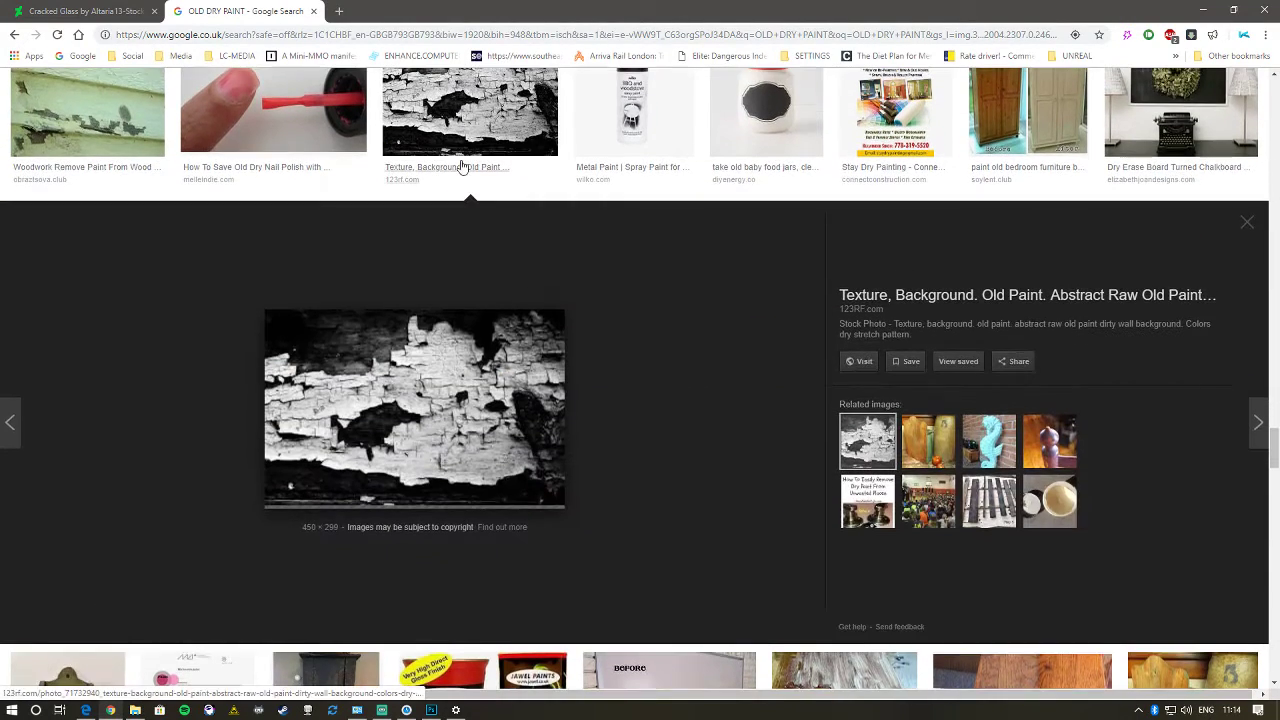
right_click(457, 393)
left_click(490, 520)
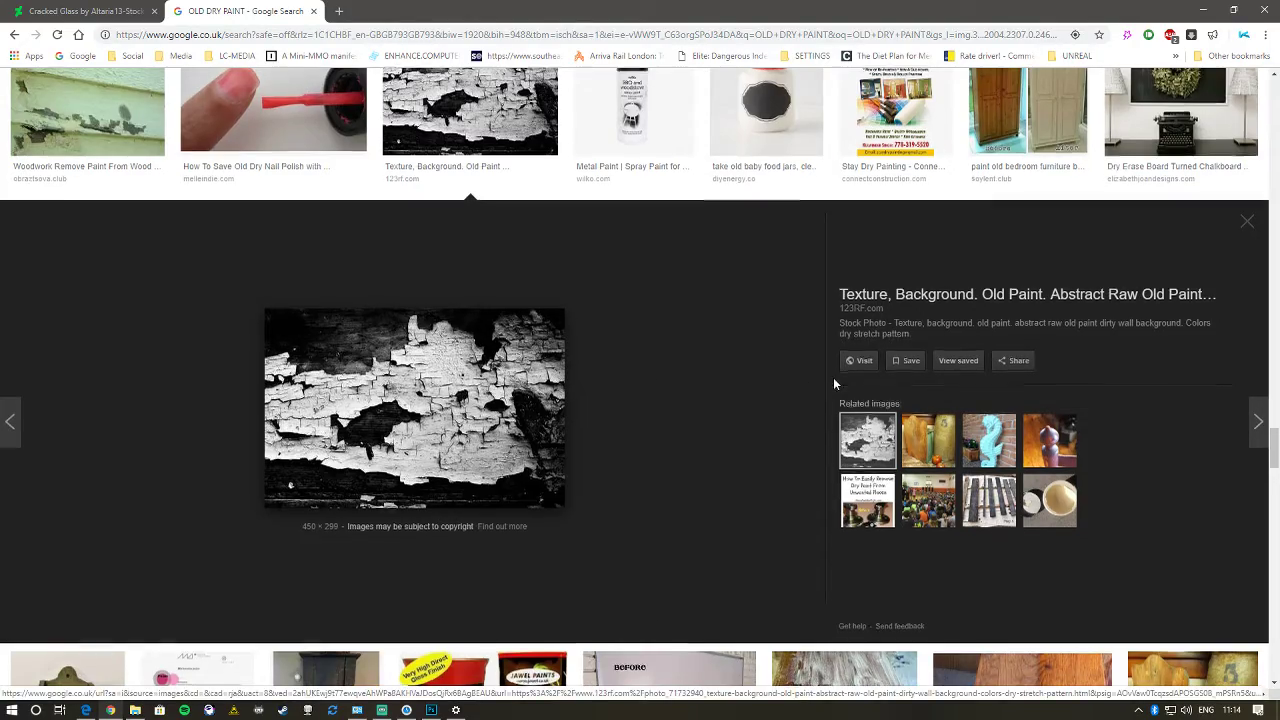
scroll(706, 398, "down", 5)
scroll(706, 398, "down", 15)
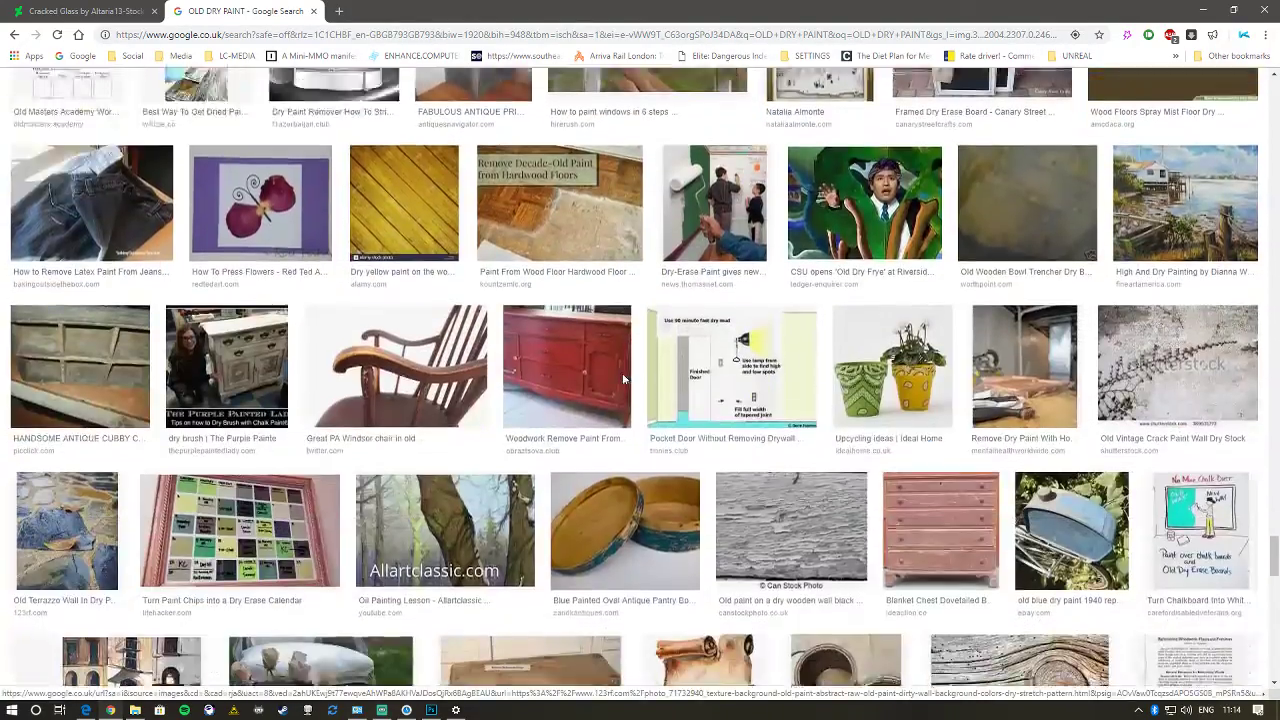
scroll(623, 378, "down", 5)
- Return to Photoshop, paste the paint texture as a new layer, and move it over the tops of the L and U
left_click(1203, 9)
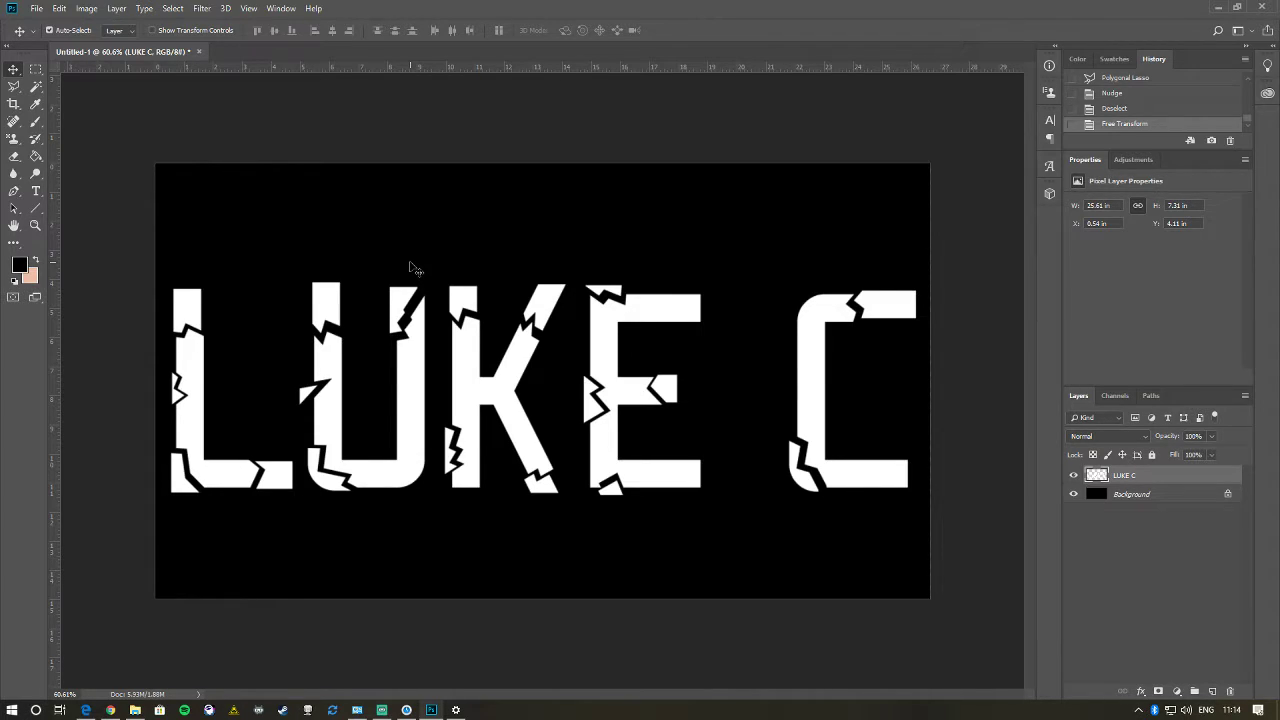
key("ctrl+v")
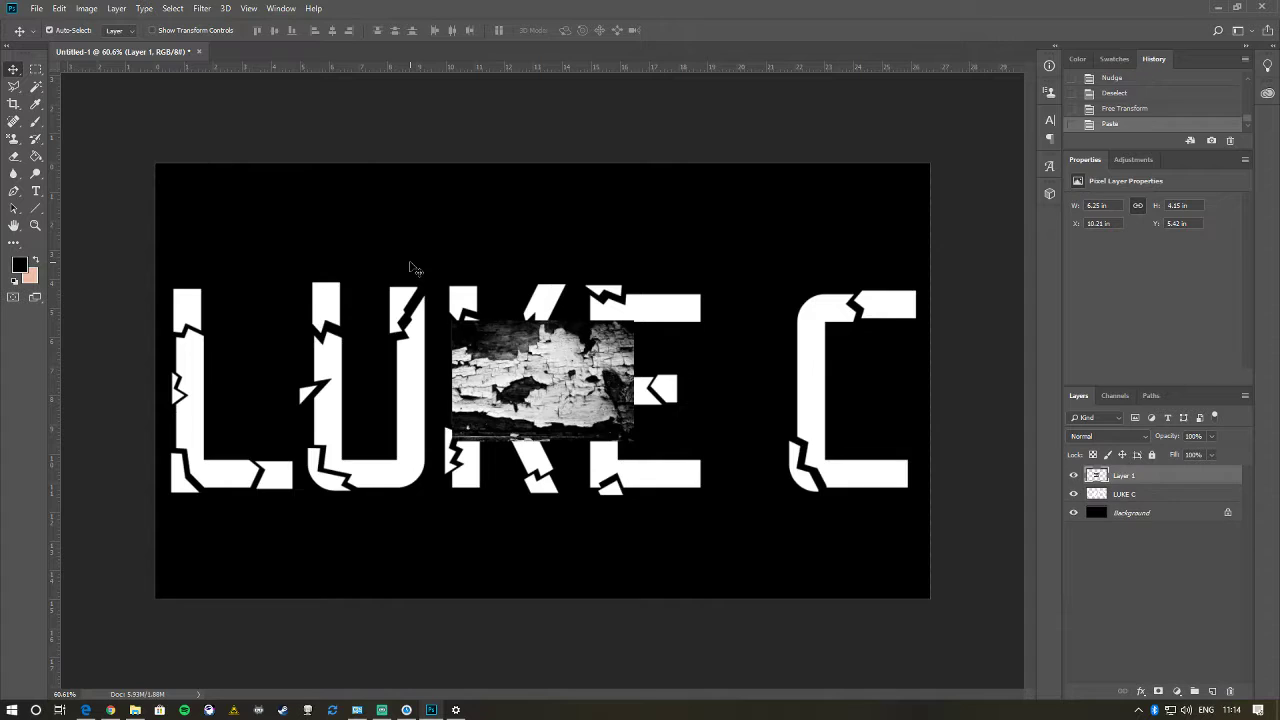
left_click_drag(535, 385, 252, 287)
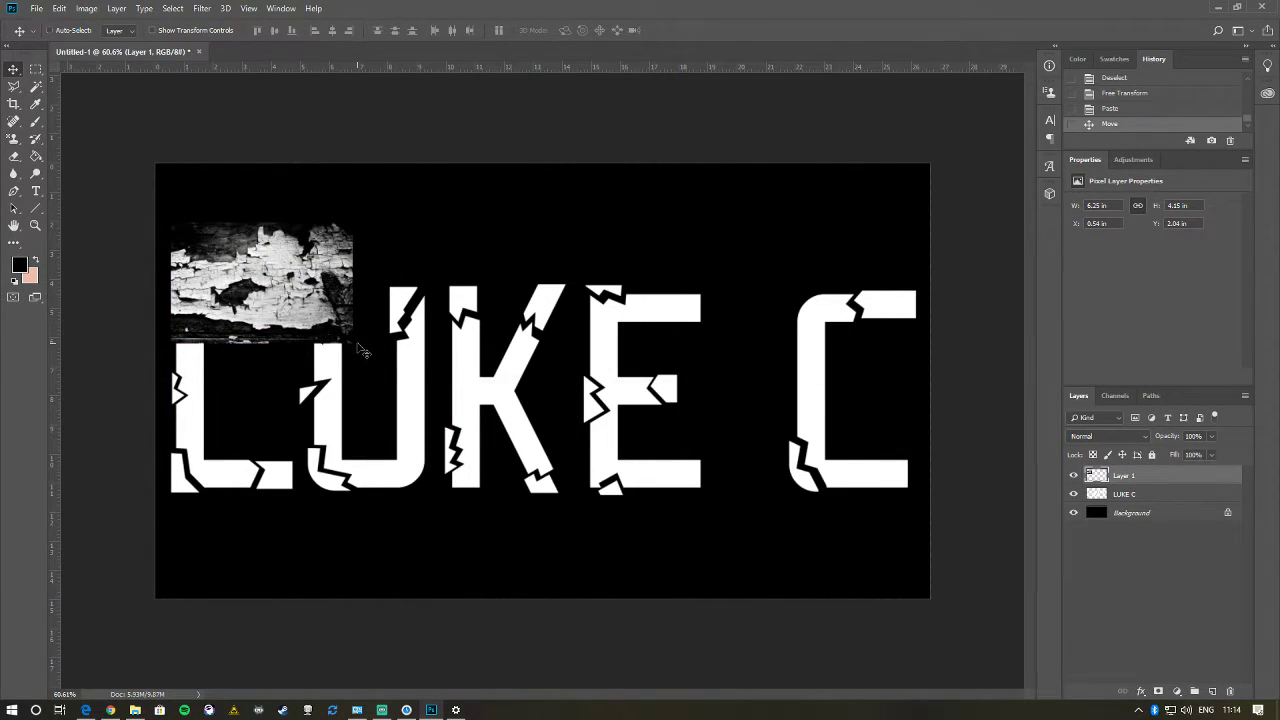
- Scale the paint texture proportionally to about 424%, apply the transformation, and position it to cover the whole canvas
key("ctrl+t")
left_click(238, 31)
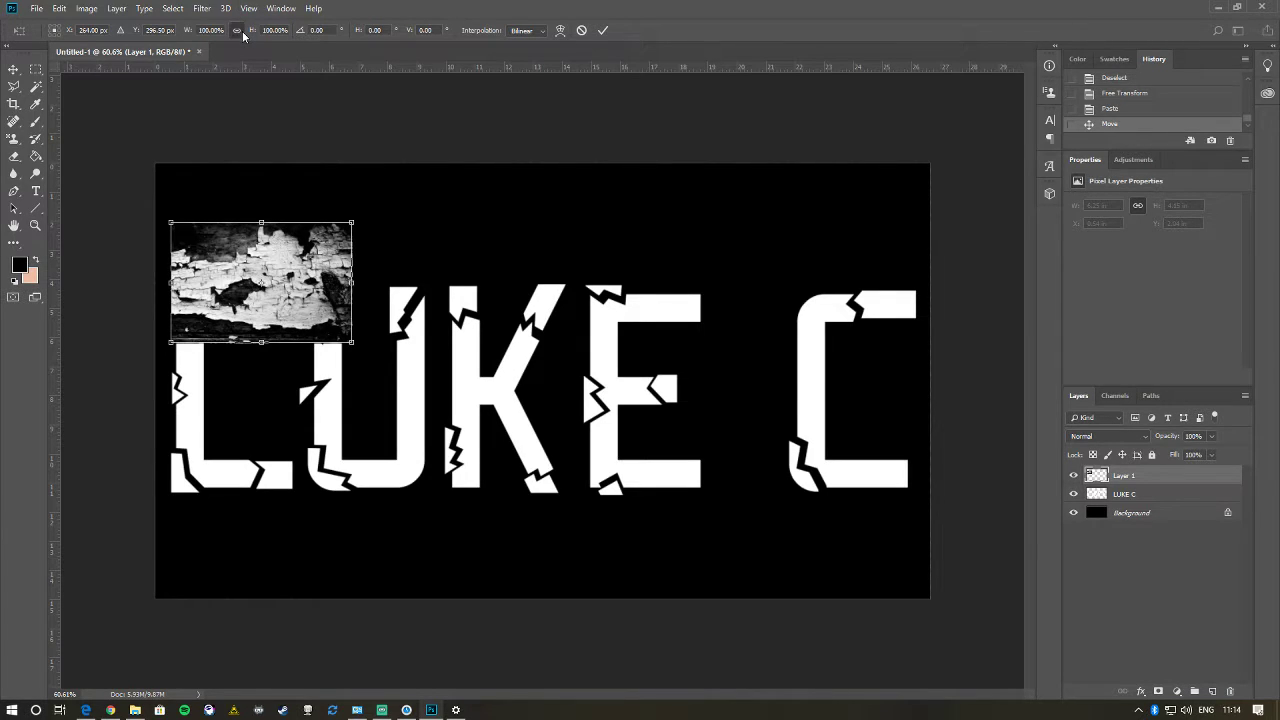
left_click_drag(353, 346, 921, 632)
left_click_drag(717, 510, 701, 407)
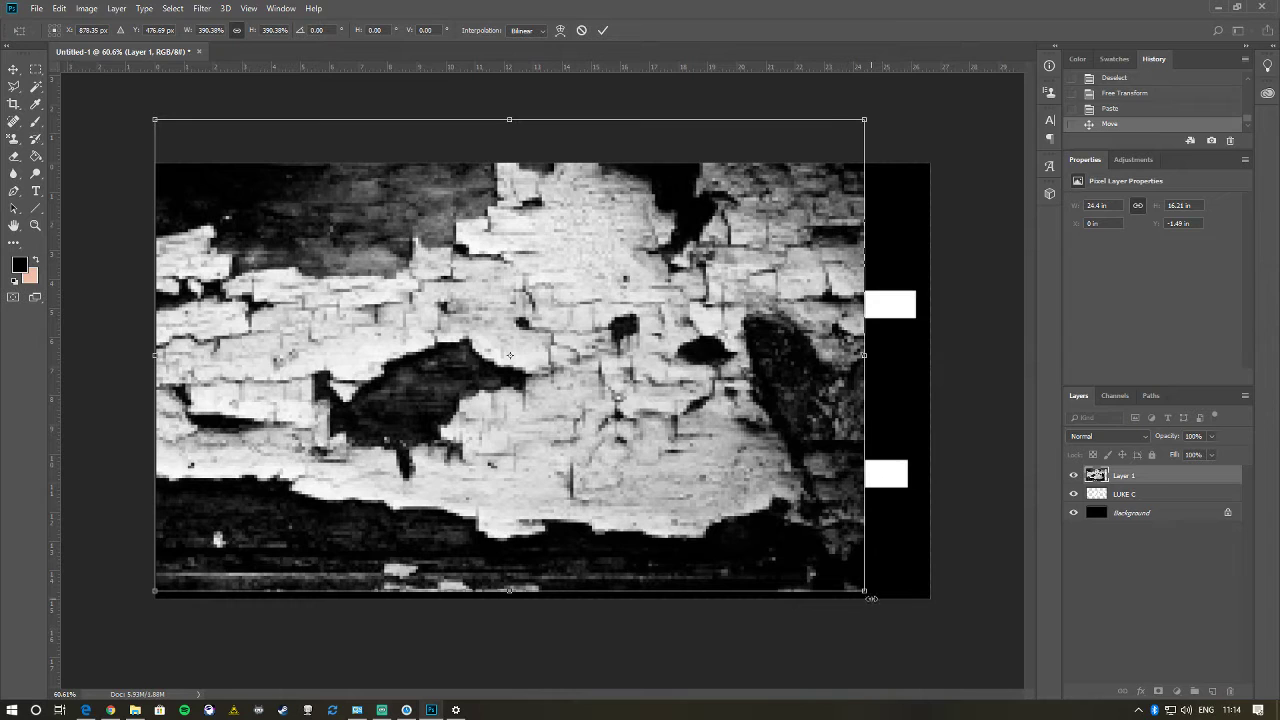
left_click_drag(871, 597, 920, 646)
left_click_drag(739, 522, 756, 492)
left_click(13, 72)
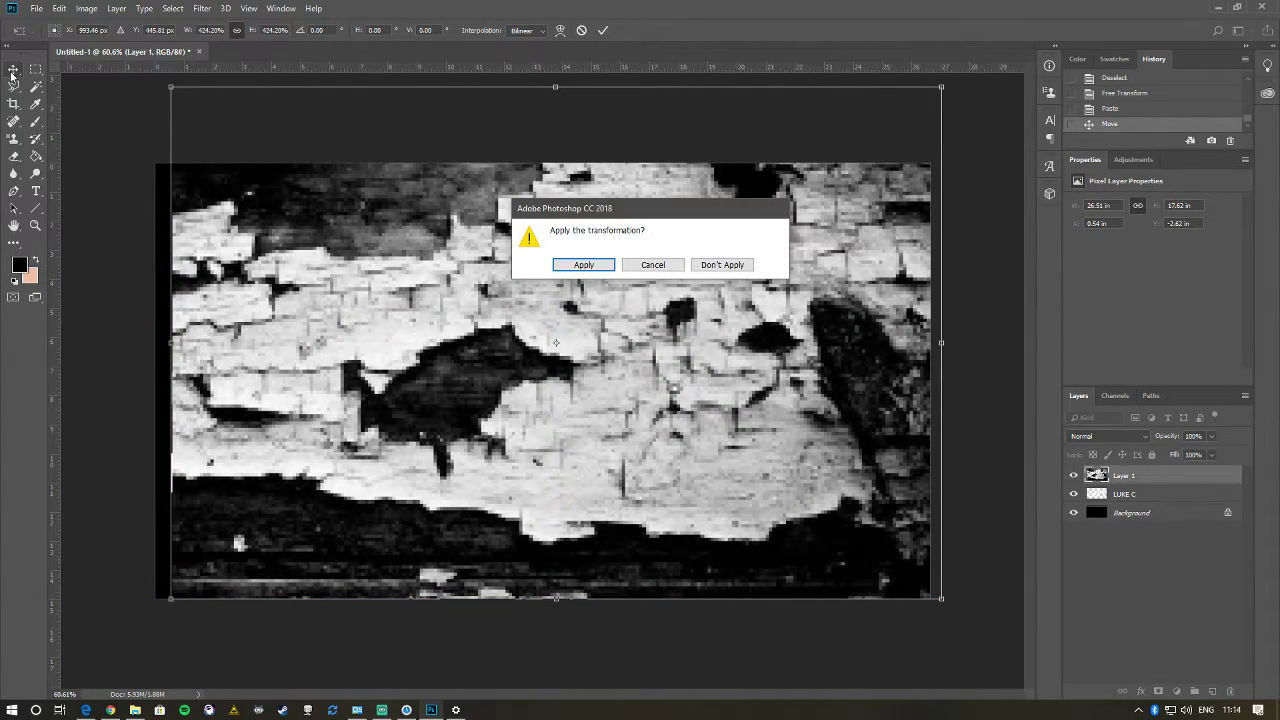
key("Return")
left_click_drag(494, 233, 486, 247)
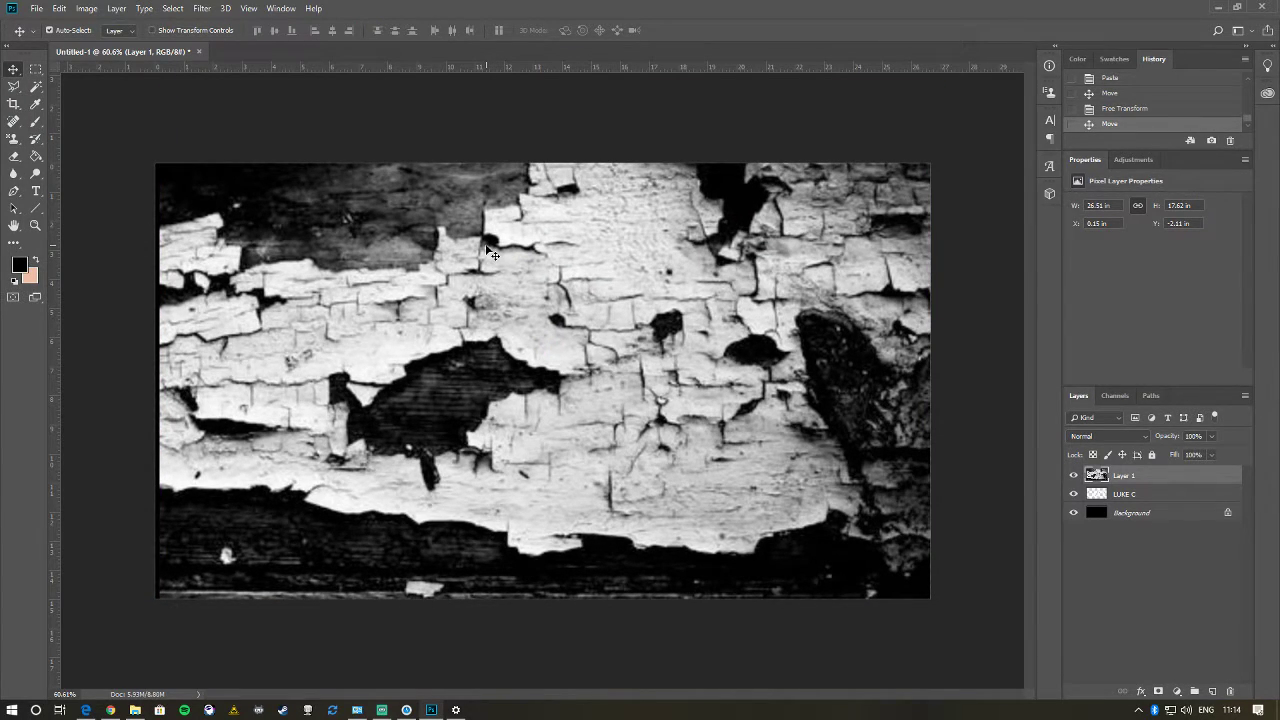
- Lower the paint texture slightly, then try blend modes such as Hue and Exclusion on it and return it to Normal
left_click_drag(533, 282, 521, 324)
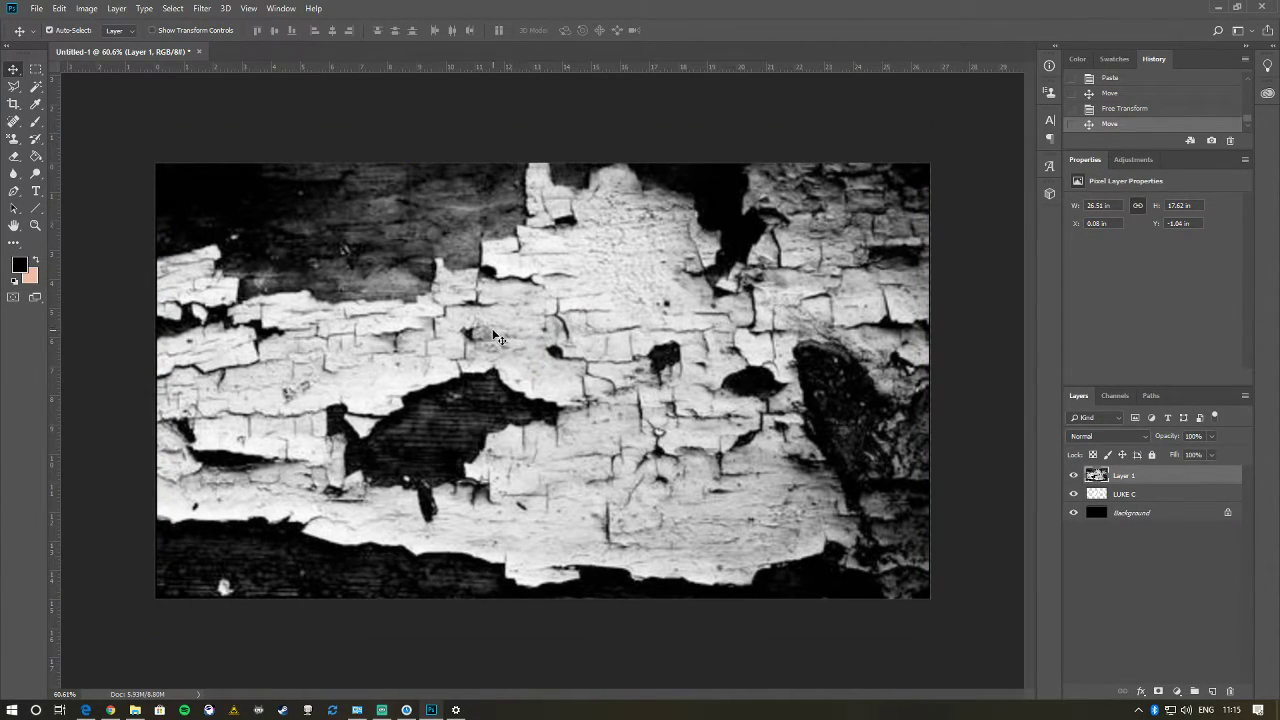
left_click(1137, 436)
left_click(1118, 410)
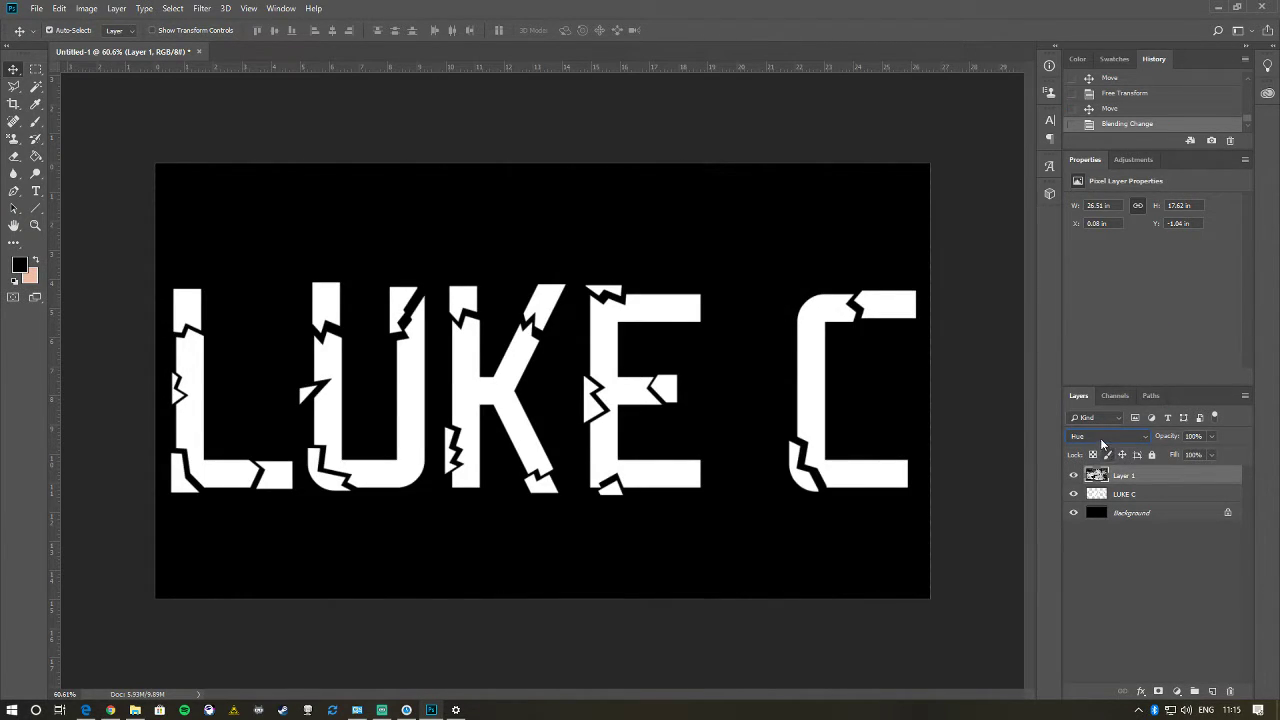
key("Up")
key("Up")
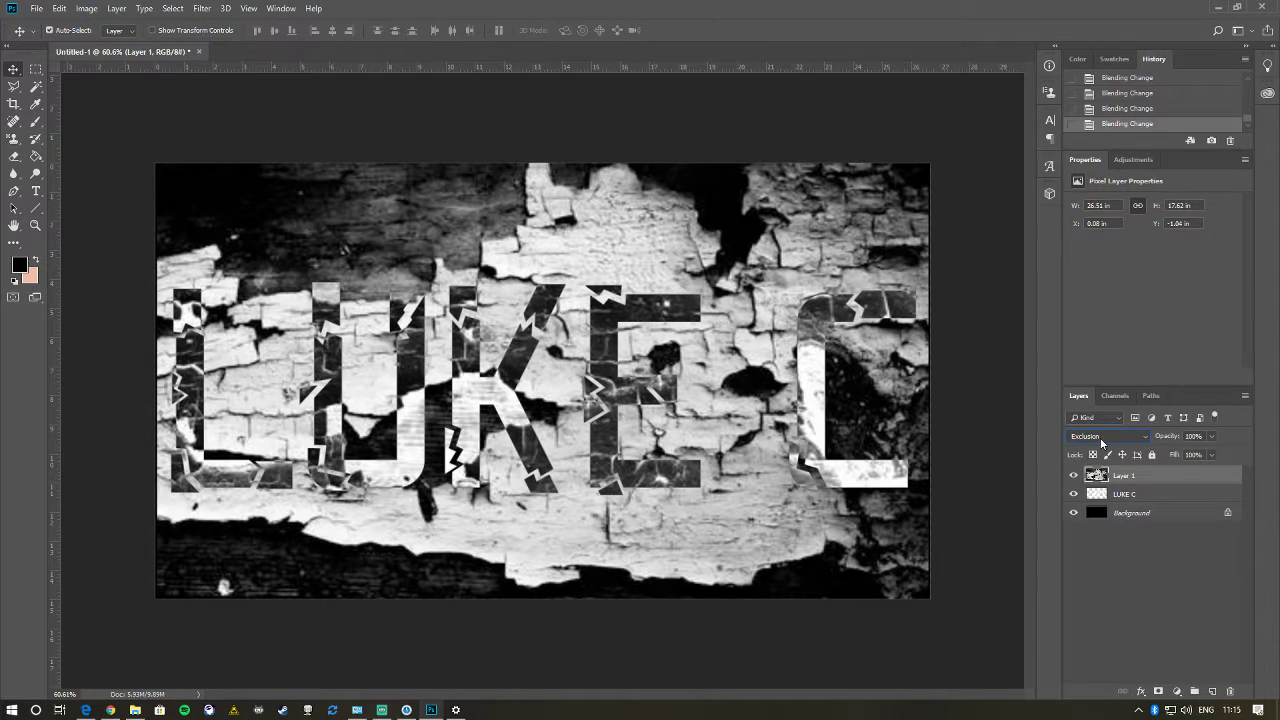
scroll(1101, 443, "up", 20)
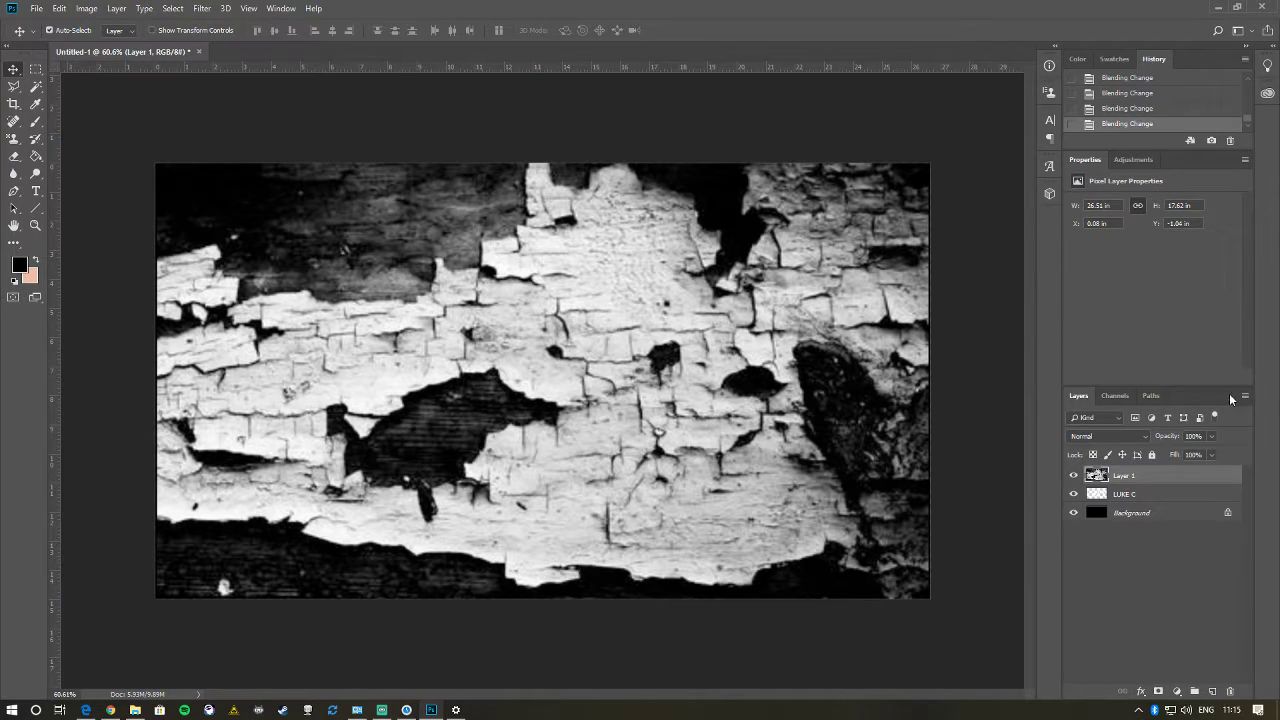
- Clip the black-and-white paint texture to the LUKE C lettering and shift it to about X 0.54 in, Y -2.35 in
right_click(1122, 478)
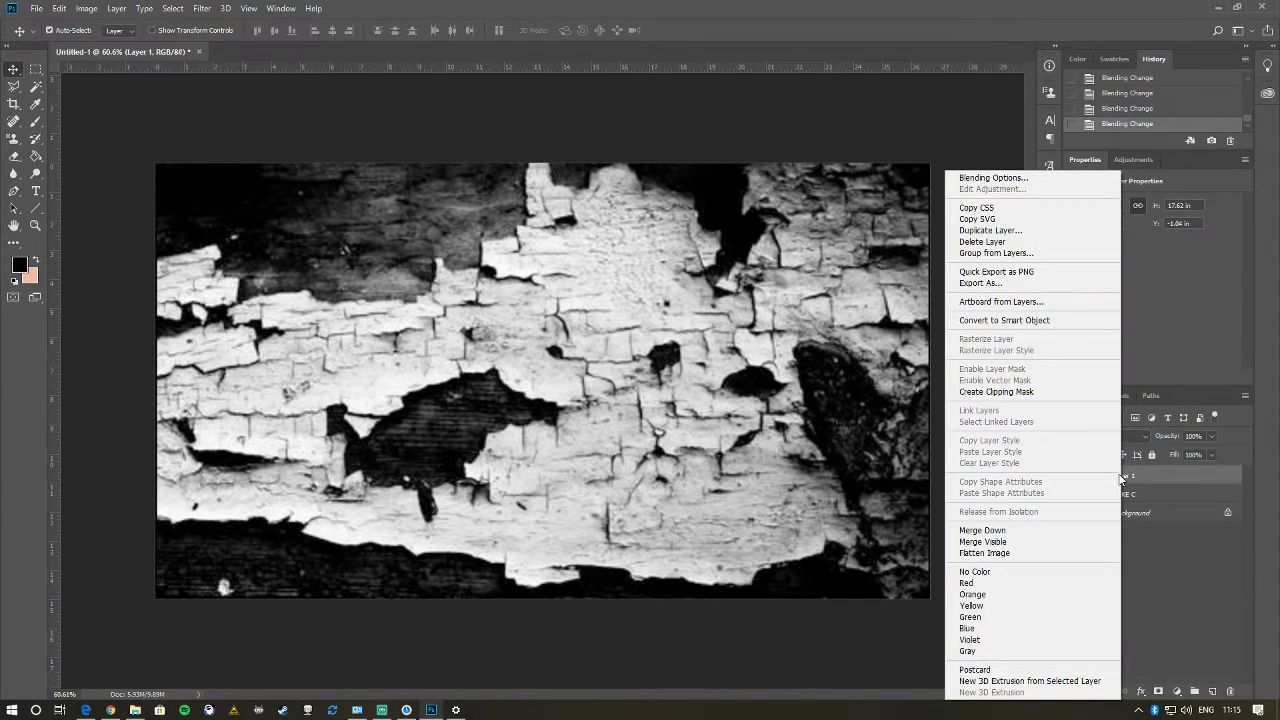
left_click(1010, 391)
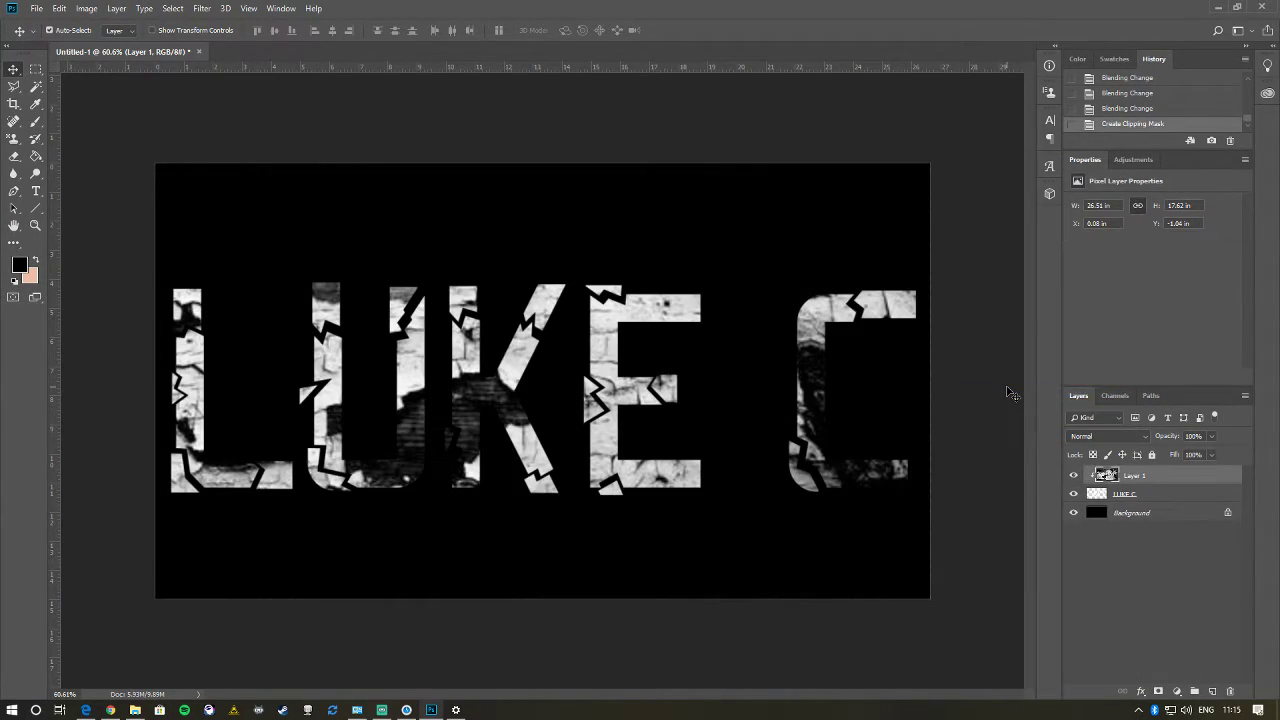
mouse_move(808, 389)
left_mouse_down()
mouse_move(757, 371)
mouse_move(654, 626)
mouse_move(749, 191)
mouse_move(945, 434)
mouse_move(908, 349)
mouse_move(810, 370)
mouse_move(822, 373)
mouse_move(810, 470)
mouse_move(830, 346)
left_mouse_up()
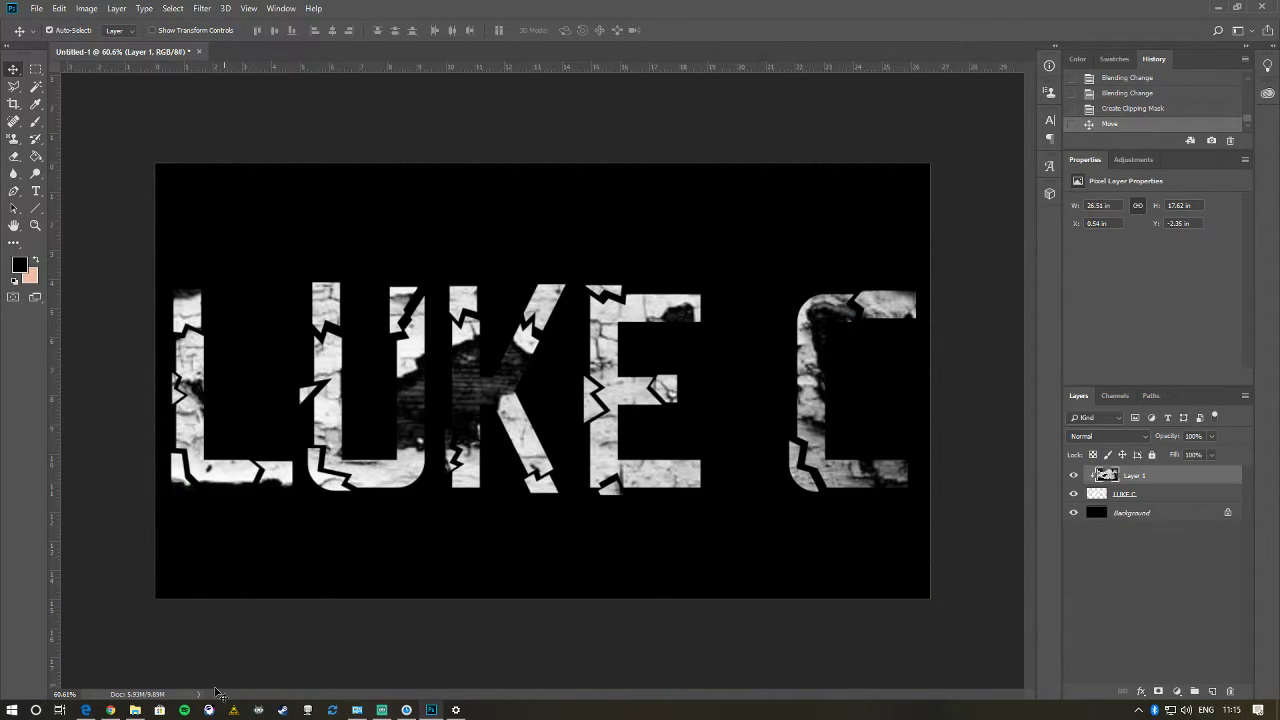
- Switch to Chrome, compare textures in the OLD DRY PAINT results, and copy the Colourbox image of old walls covered with crumbling paint
left_click(110, 710)
scroll(637, 483, "down", 11)
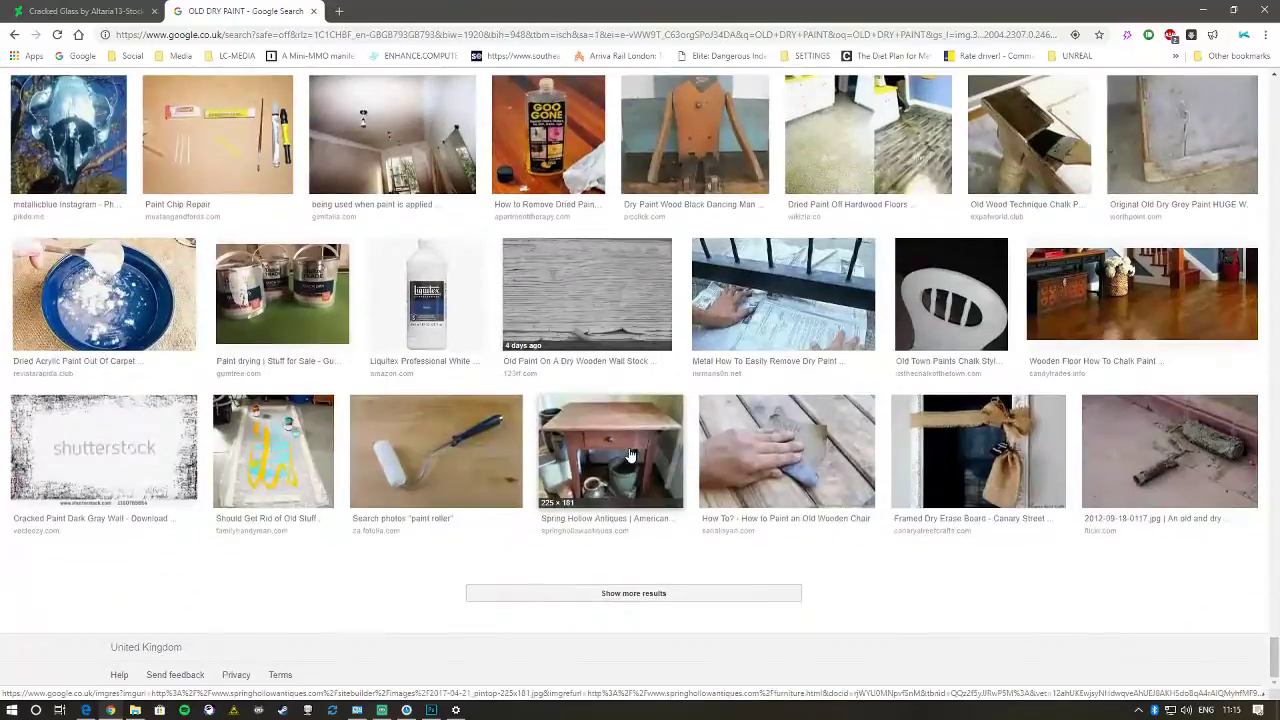
scroll(630, 455, "up", 5)
scroll(630, 455, "up", 8)
left_click_drag(1274, 594, 1264, 95)
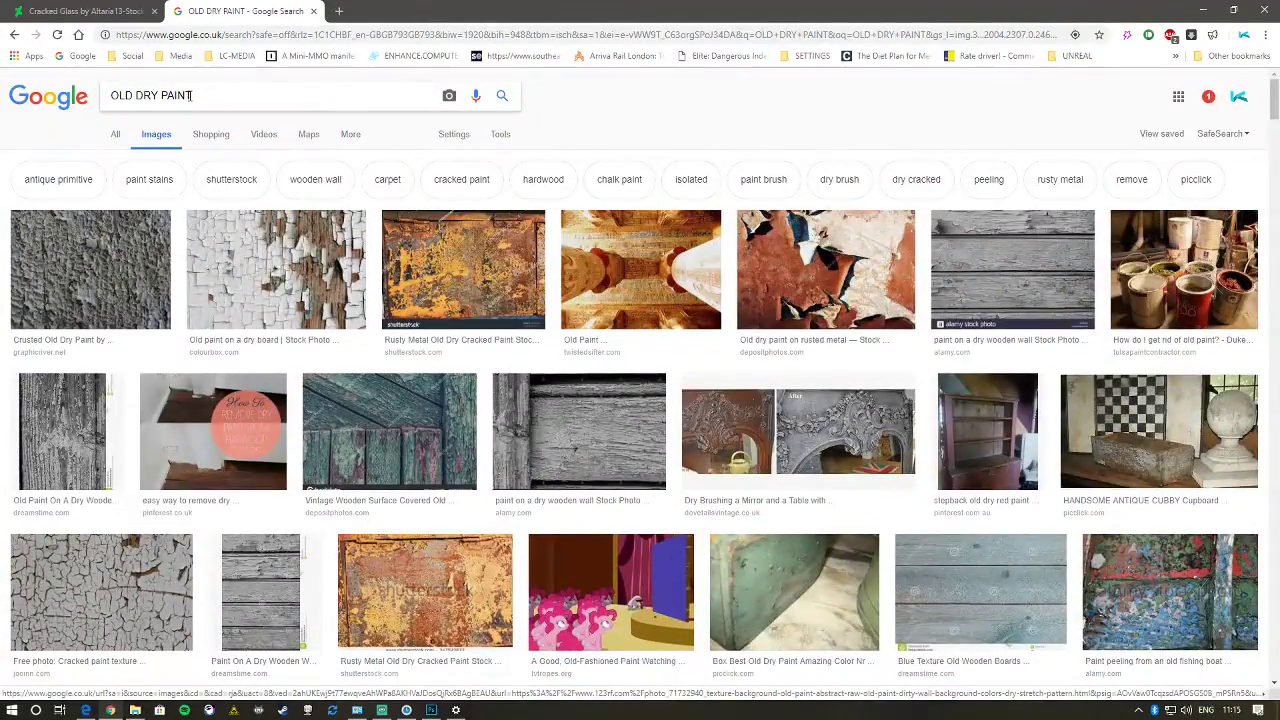
left_click(260, 237)
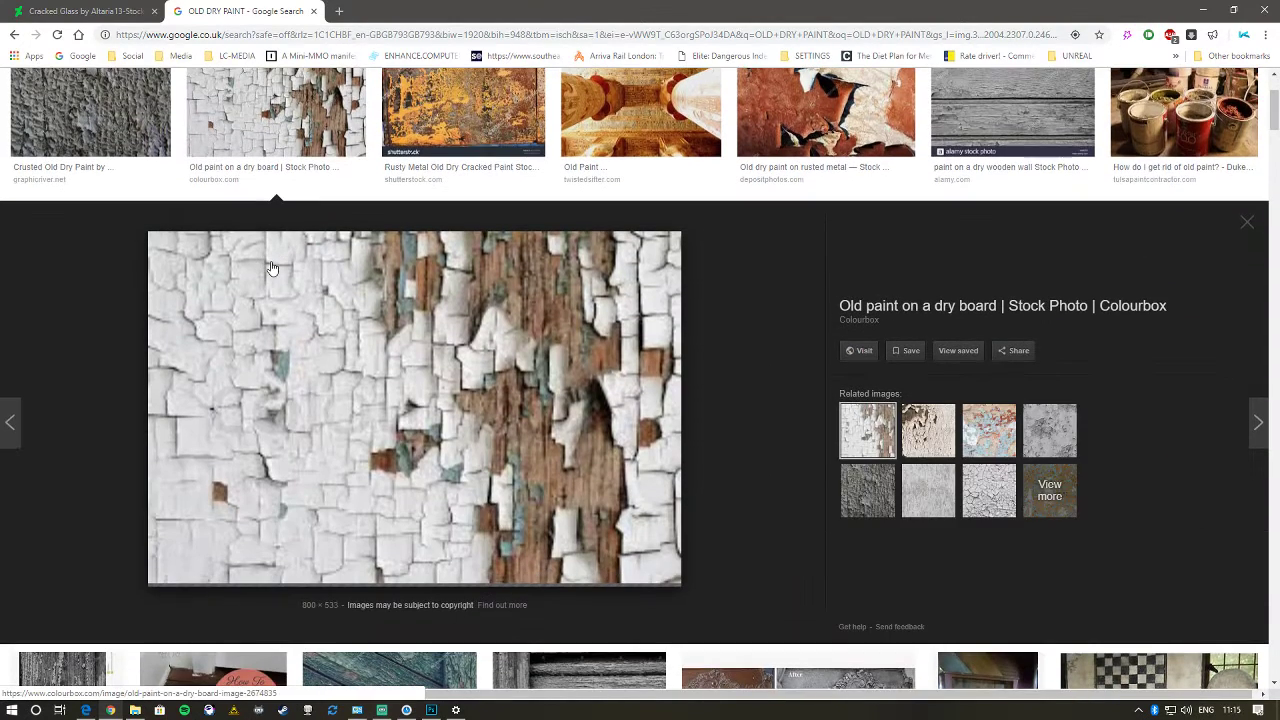
right_click(383, 374)
left_click(867, 490)
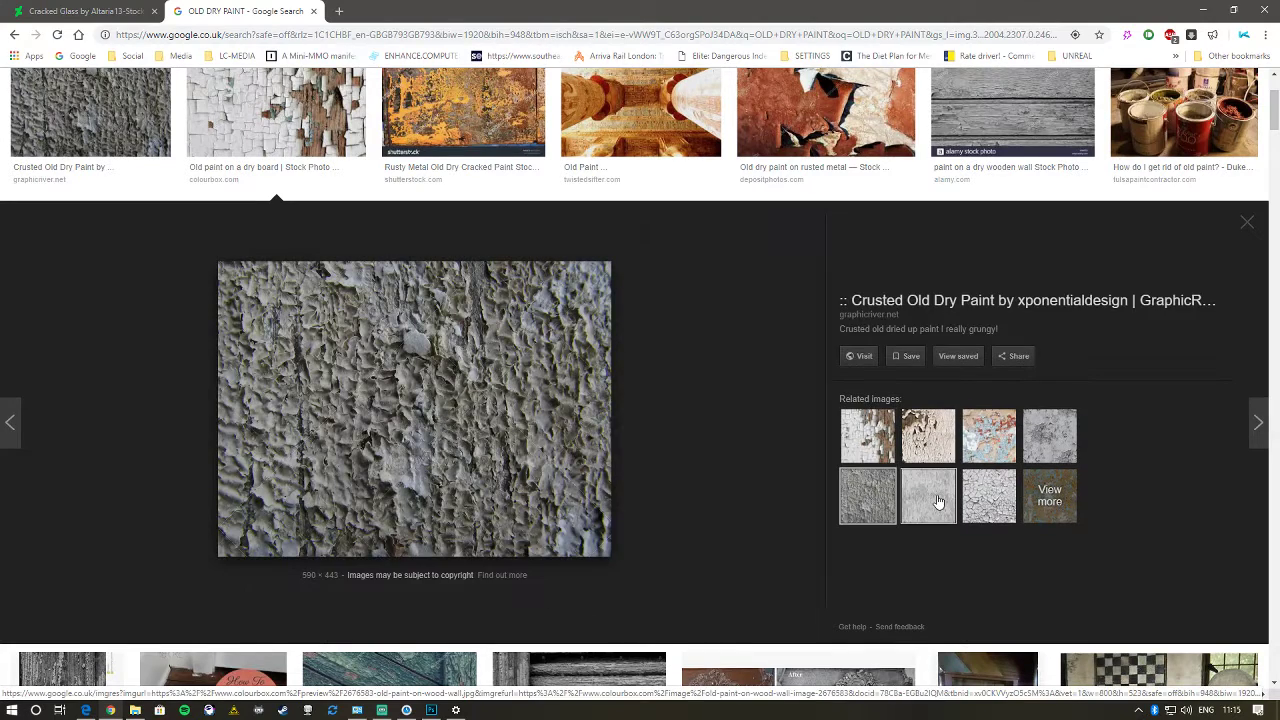
left_click(928, 490)
left_click(928, 440)
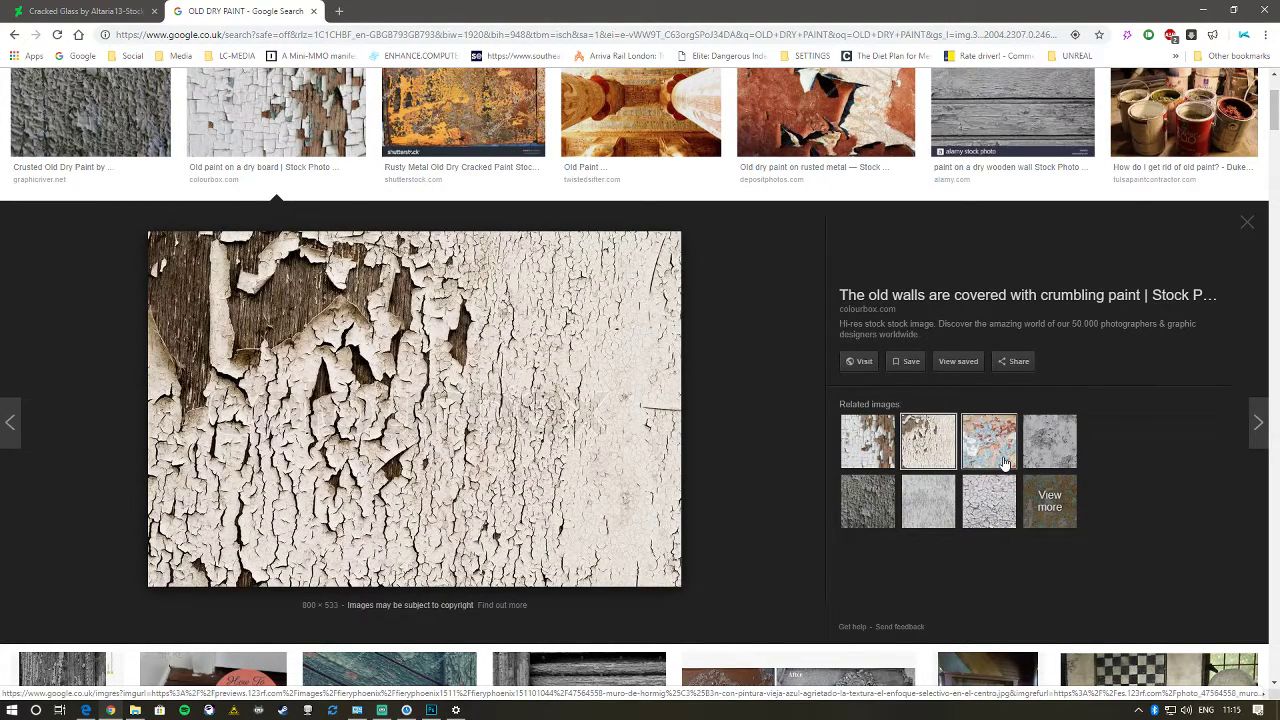
right_click(404, 394)
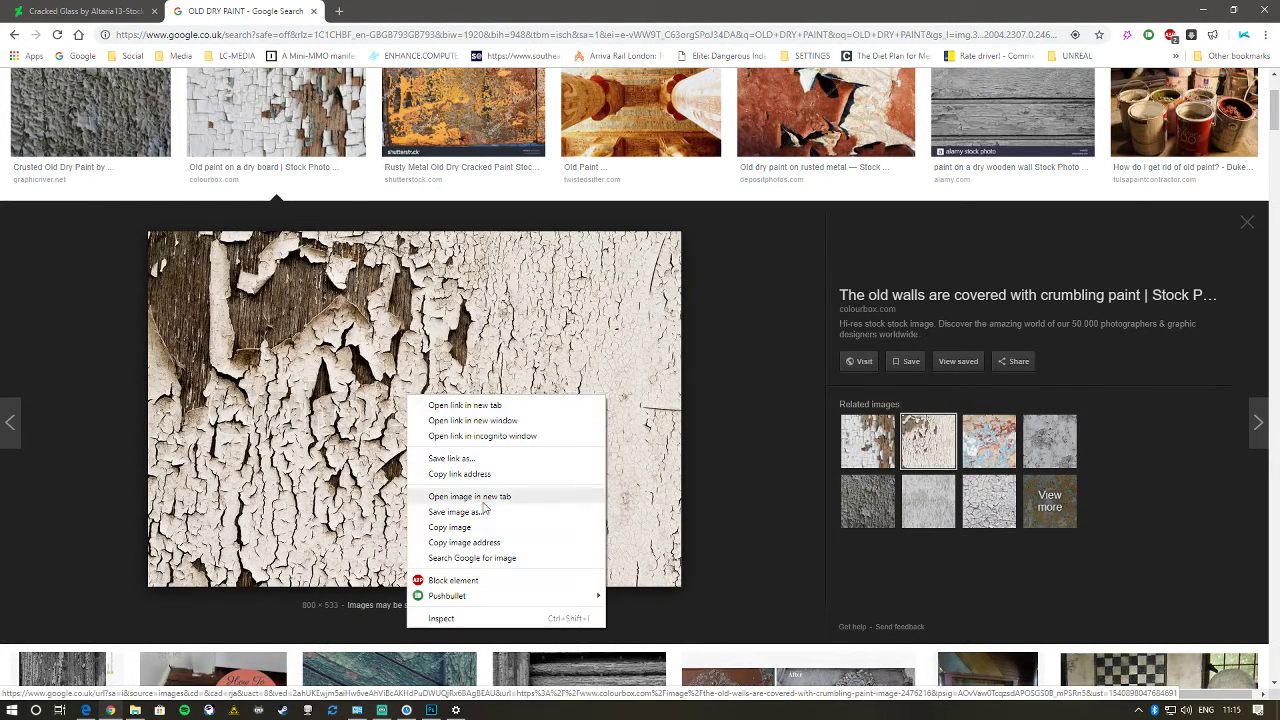
left_click(482, 526)
- Return to Photoshop, paste the crumbling paint texture as a new layer, and scale it to about 257% by 224% to cover the canvas
key("alt+Tab")
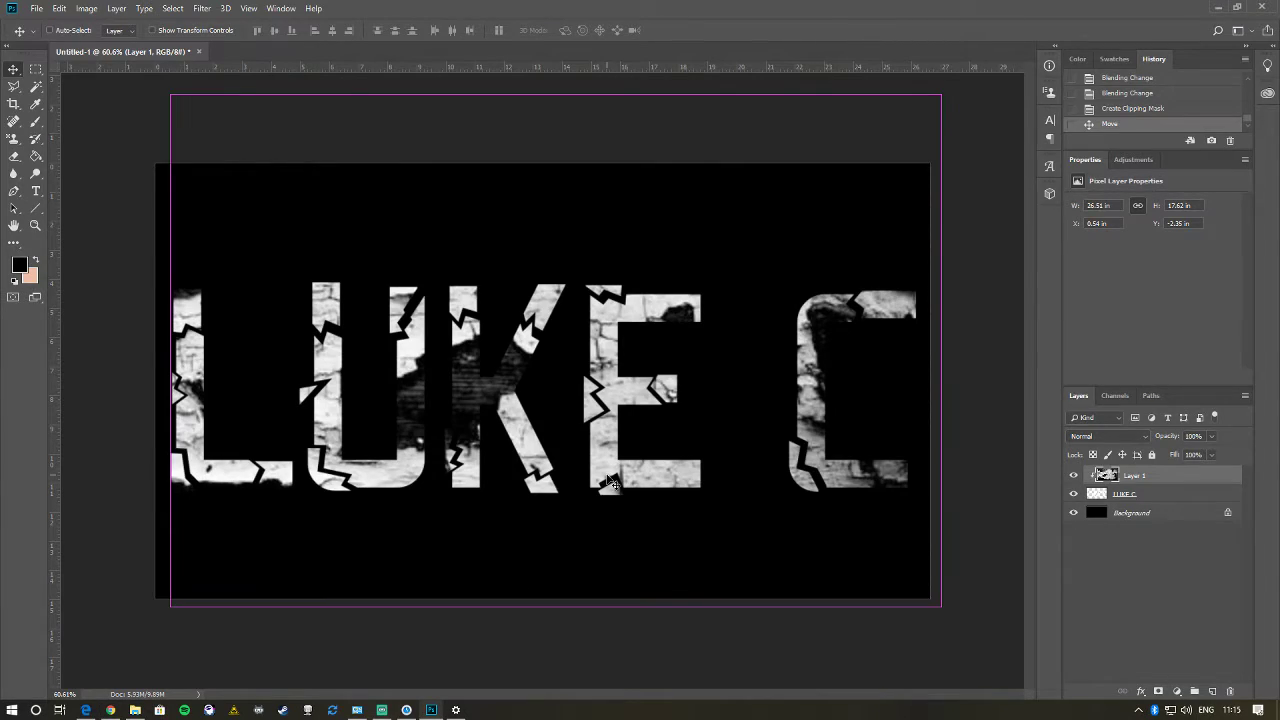
key("ctrl+v")
left_click_drag(573, 405, 367, 355)
key("ctrl+t")
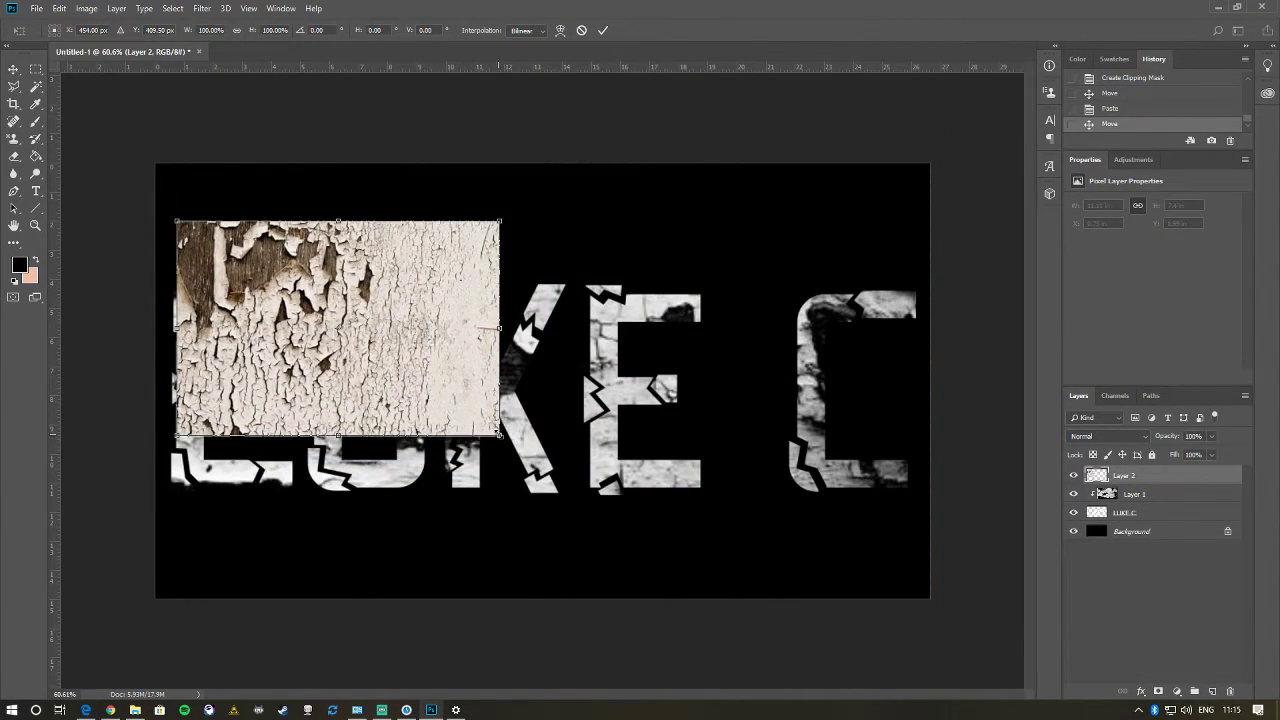
left_click_drag(499, 436, 1006, 702)
mouse_move(652, 498)
left_mouse_down()
mouse_move(595, 442)
mouse_move(617, 426)
left_mouse_up()
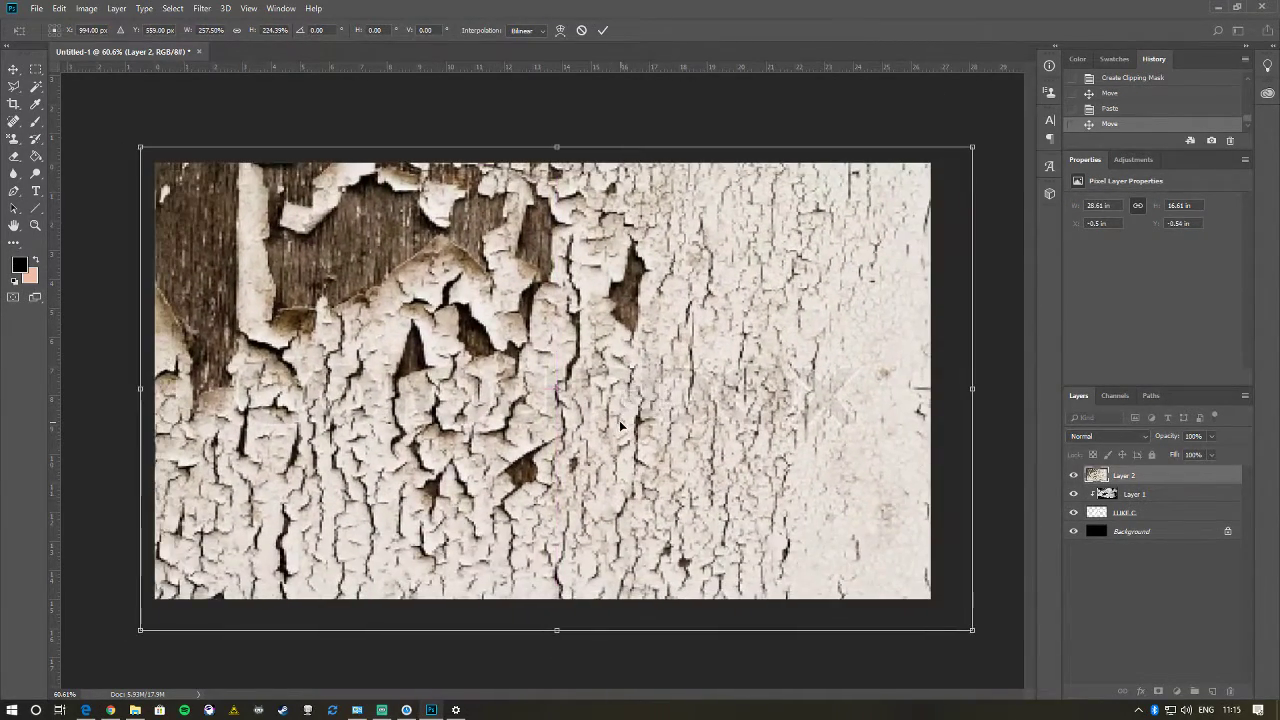
left_click(14, 70)
key("Return")
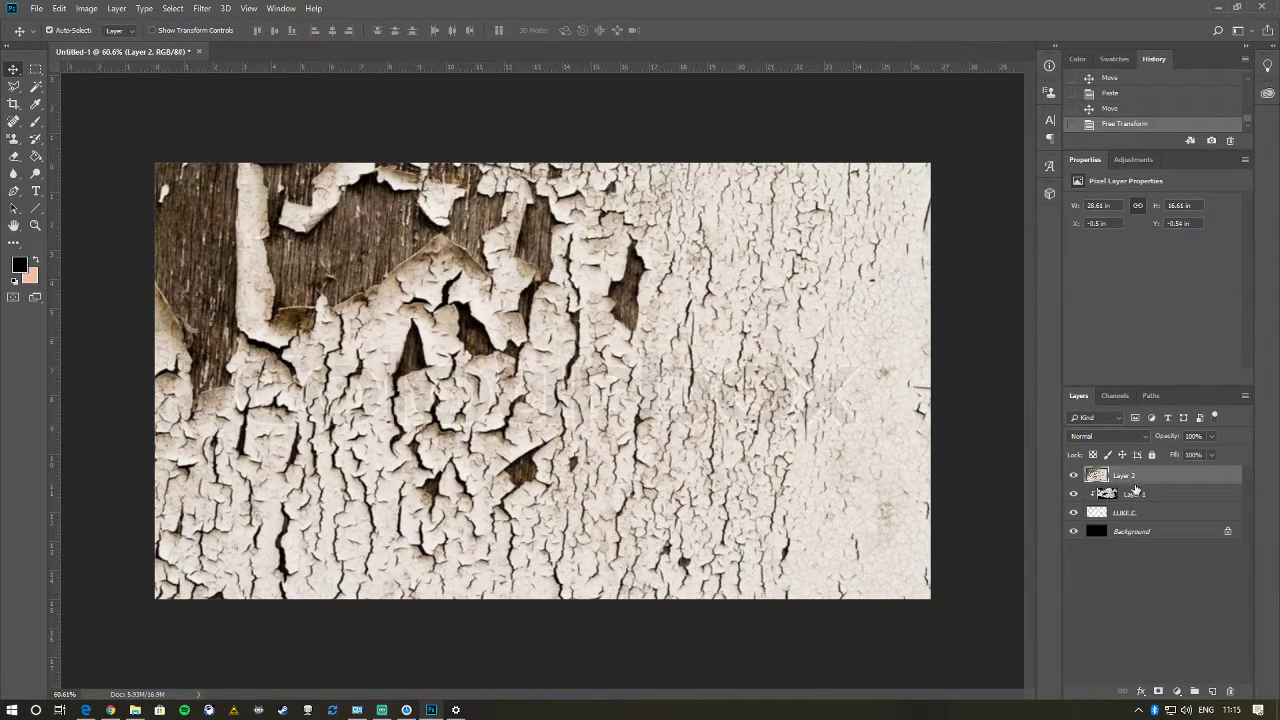
- Hide the black-and-white paint texture and clip the new crumbling paint layer to the LUKE C lettering
left_click(1074, 494)
right_click(1143, 474)
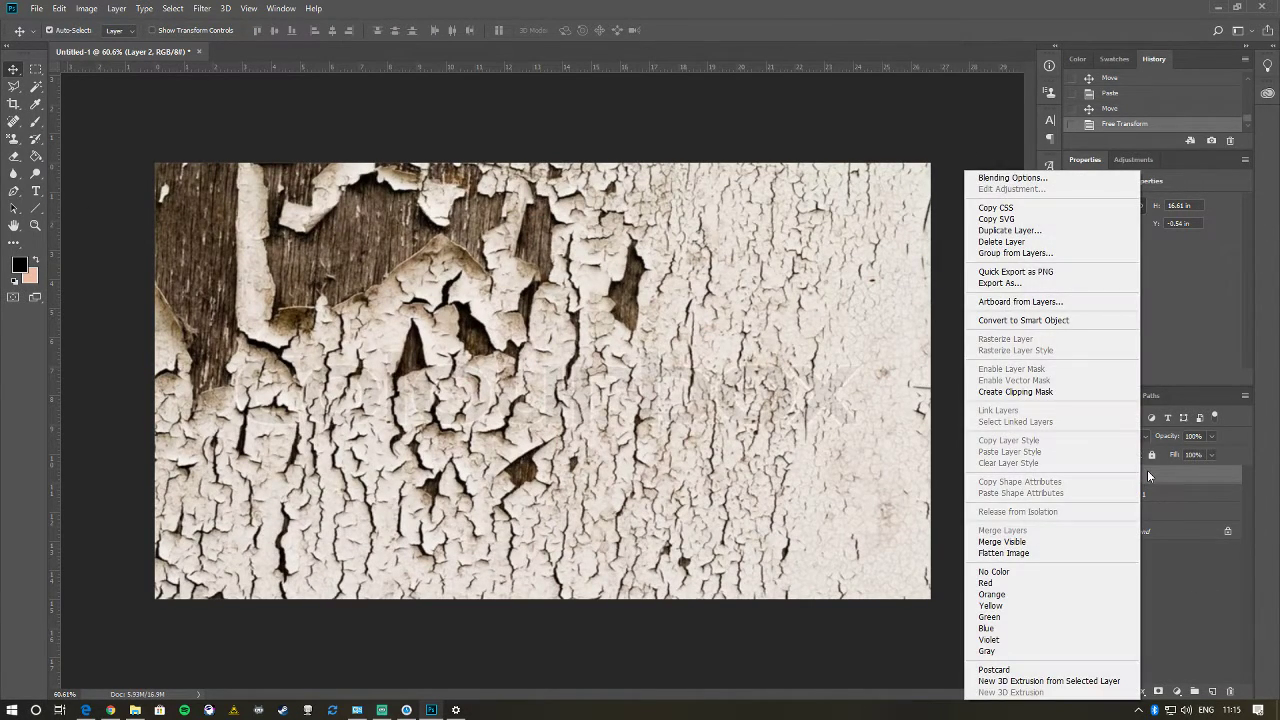
left_click(1060, 386)
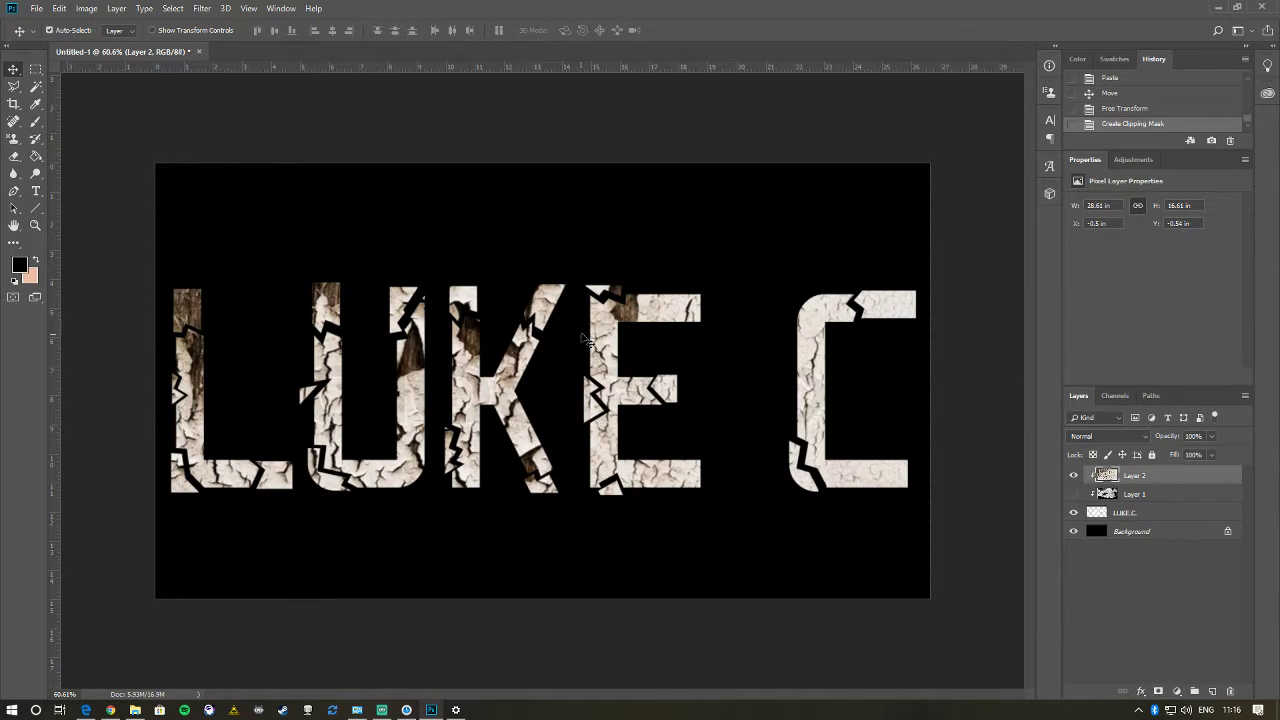
- Select only the crumbling paint layer and move it up inside the letters to about Y -4.19 in
left_click(1170, 512, "ctrl")
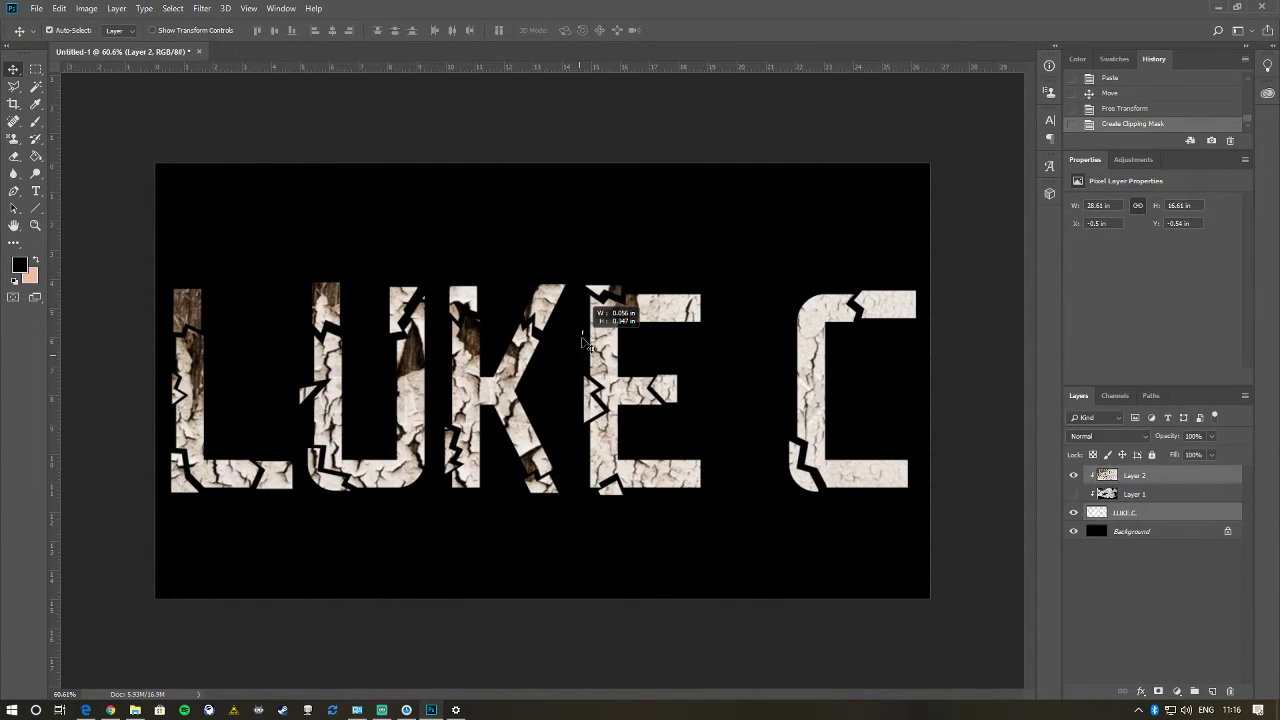
left_click(1118, 477)
left_click_drag(632, 399, 630, 286)
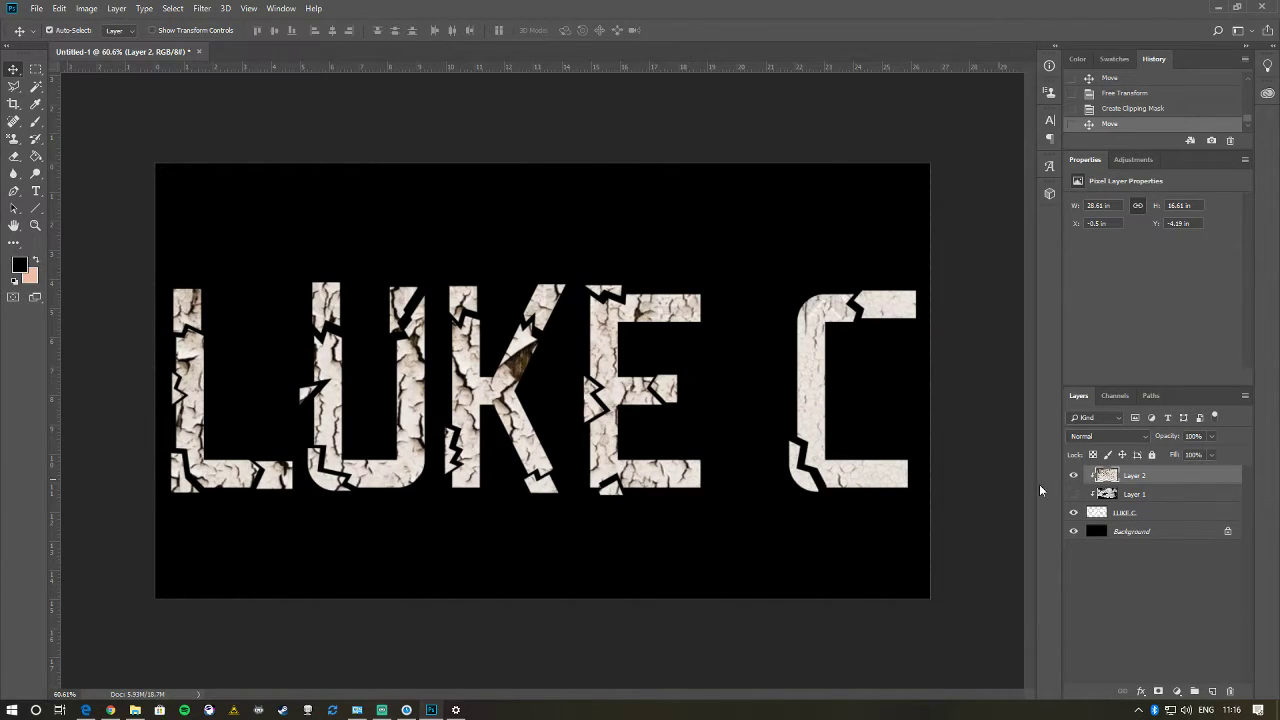
- Add a Levels adjustment layer with the black input at 92 and midtones at 1.12, and check the letters' cracks up close
left_click(1177, 691)
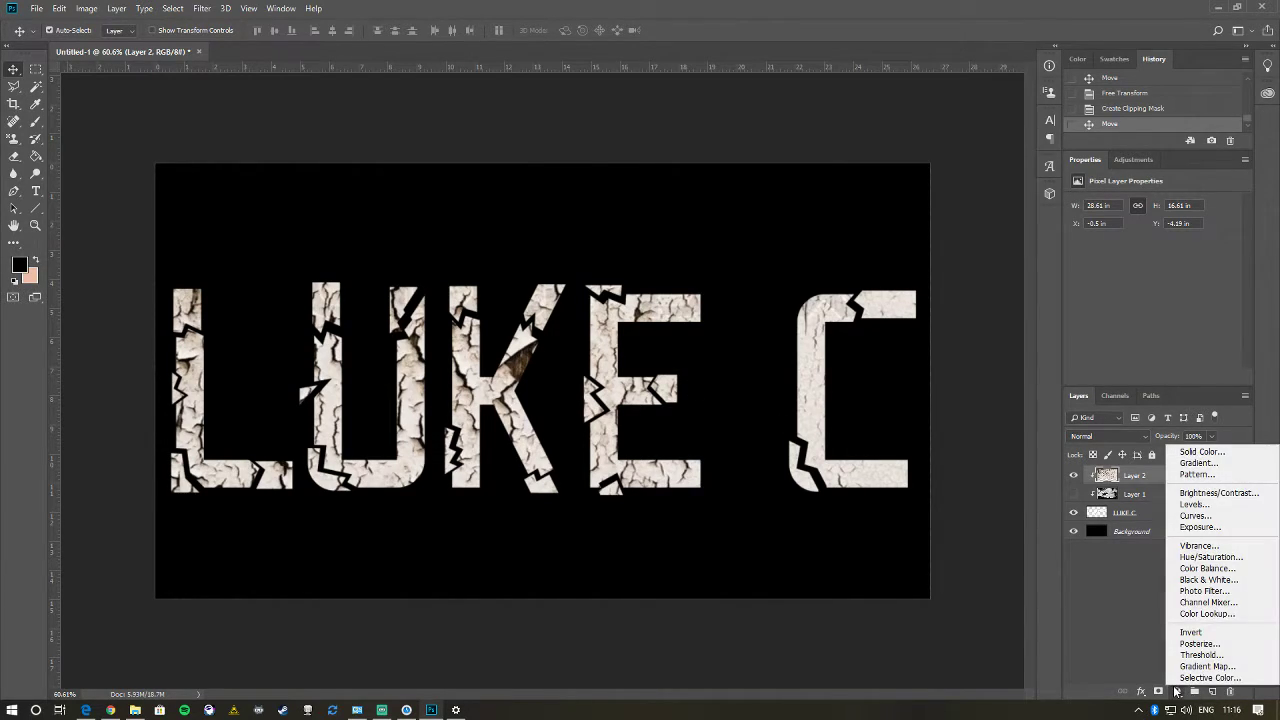
left_click(1195, 504)
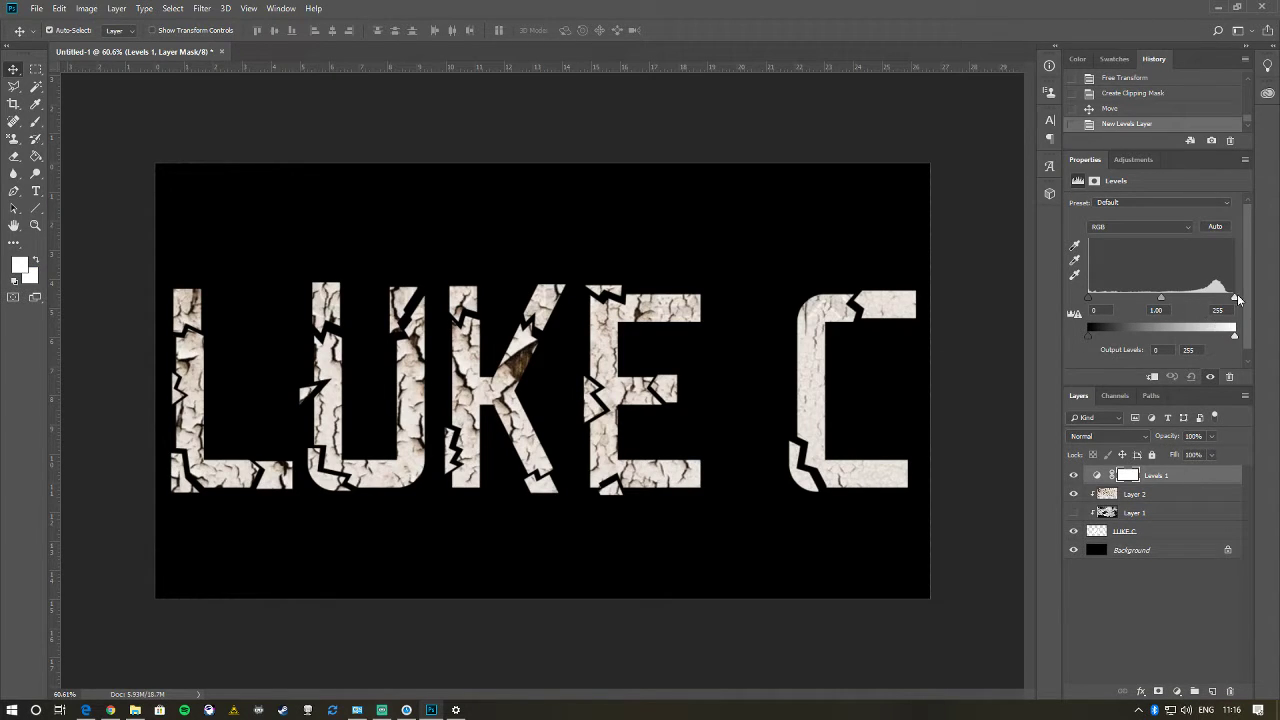
mouse_move(1234, 298)
left_mouse_down()
mouse_move(1194, 300)
mouse_move(1234, 298)
left_mouse_up()
left_click_drag(1090, 297, 1161, 296)
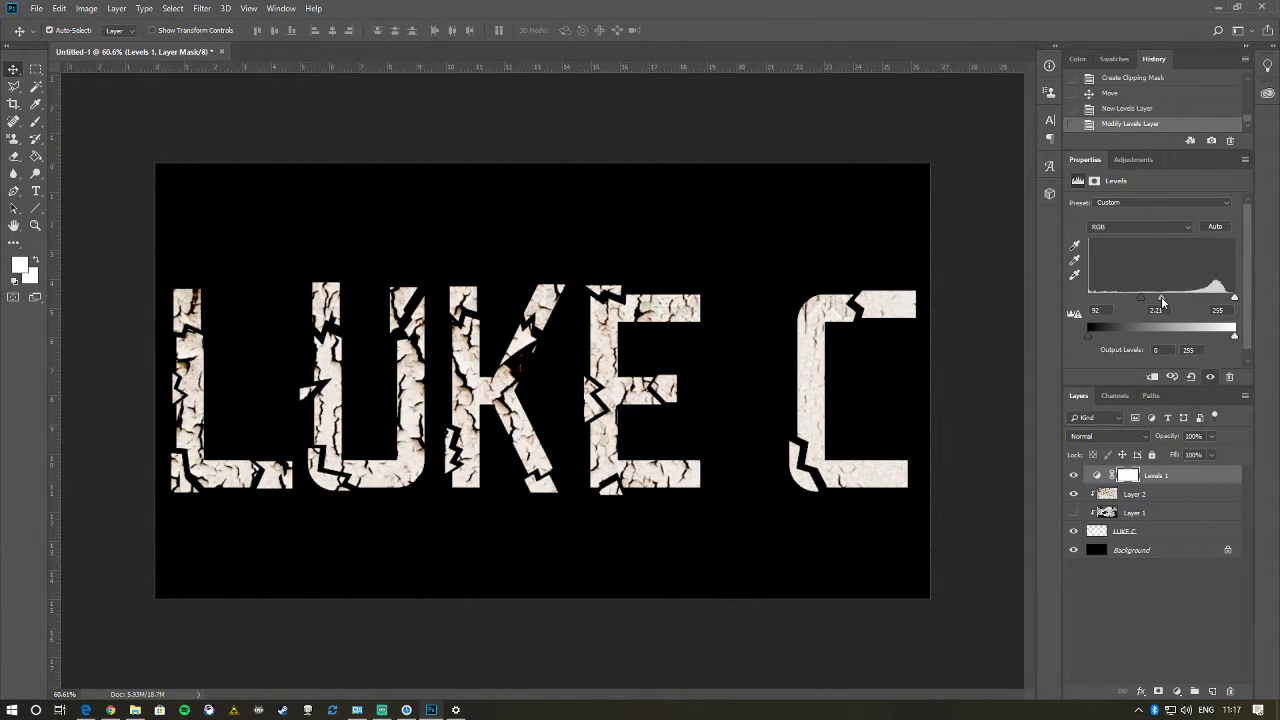
left_click_drag(1234, 336, 1265, 333)
mouse_move(1160, 298)
left_mouse_down()
mouse_move(1178, 300)
mouse_move(1145, 294)
mouse_move(1185, 302)
left_mouse_up()
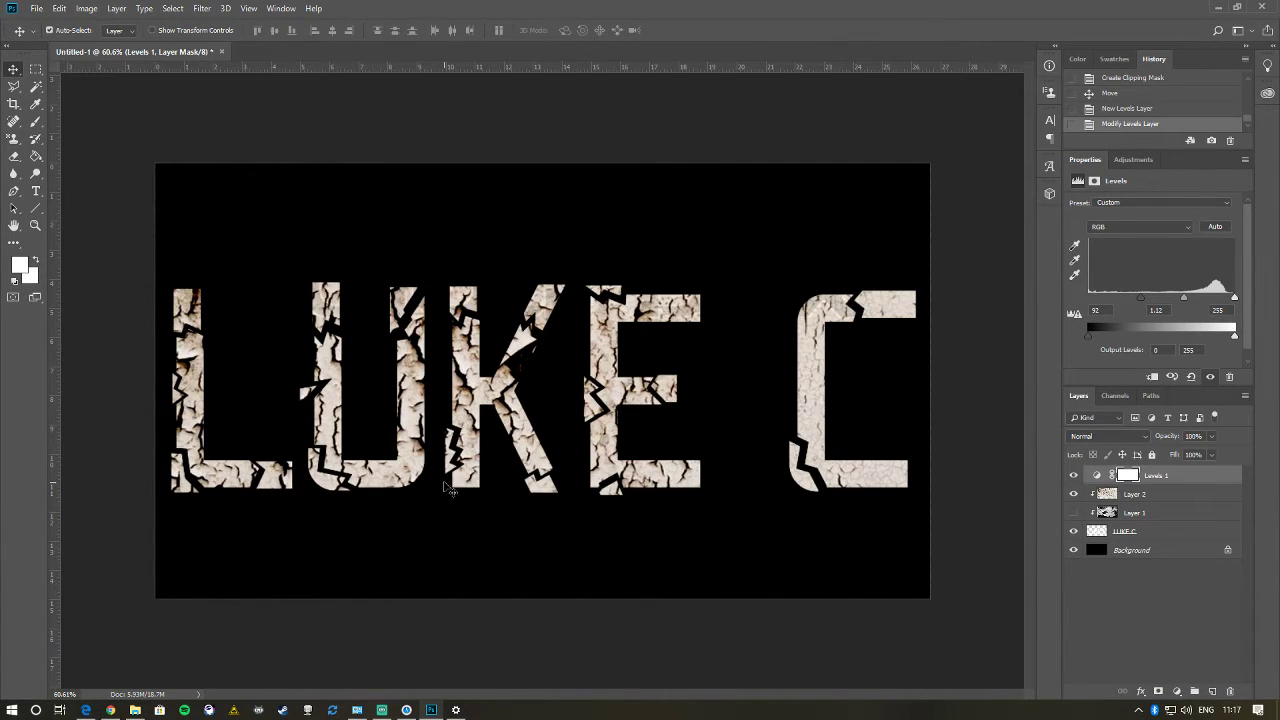
scroll(445, 485, "up", 4)
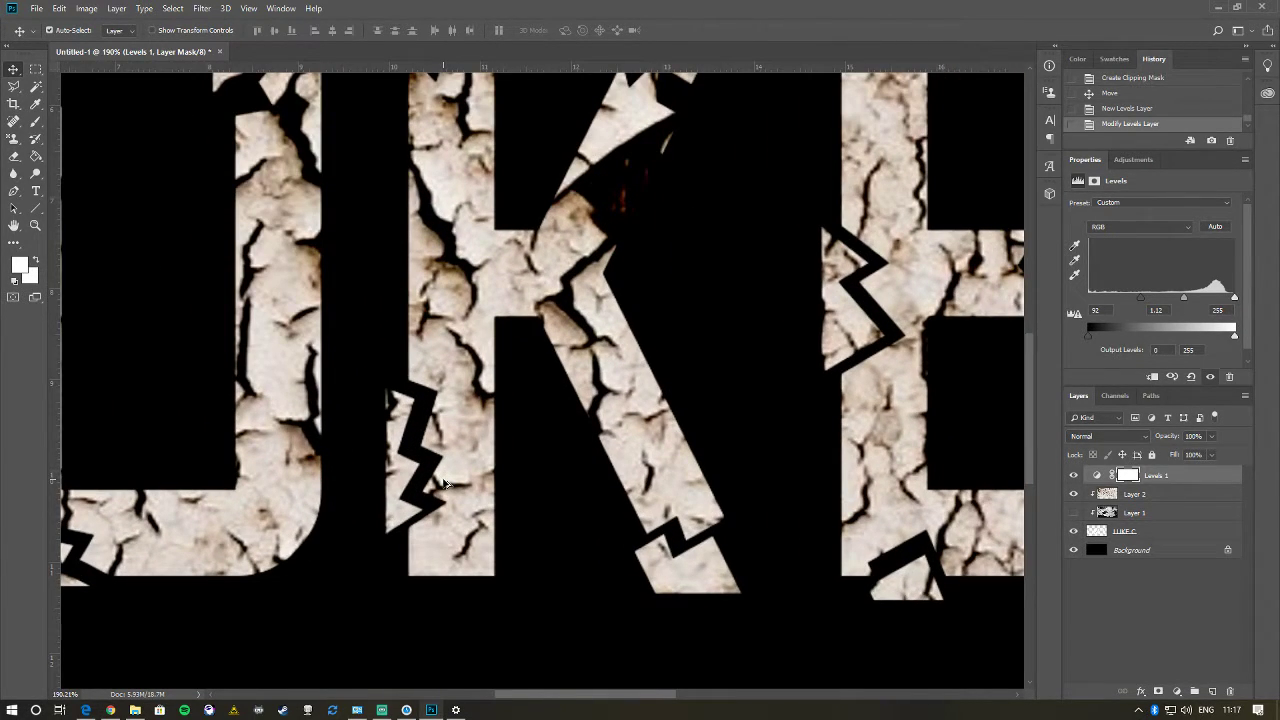
scroll(445, 485, "down", 4)
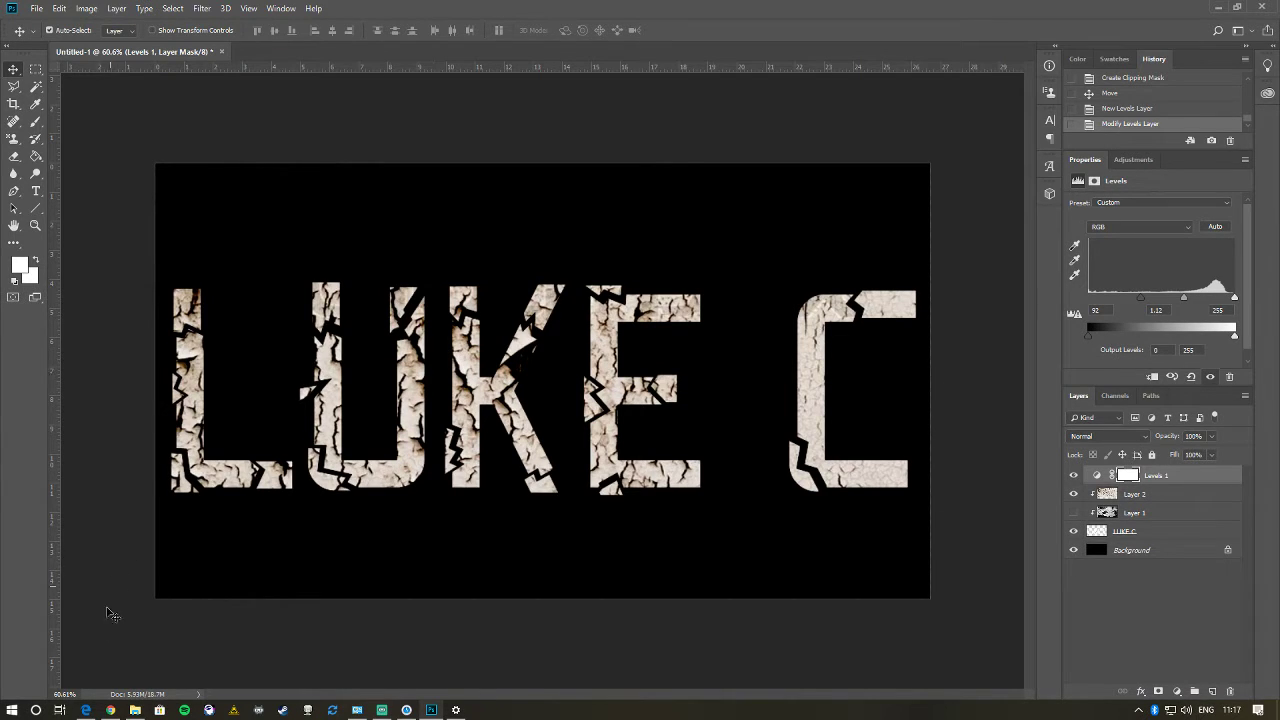
- Switch to Chrome and send the DeviantArt Cracked Glass page link through the Pushbullet extension
left_click(110, 710)
left_click(140, 11)
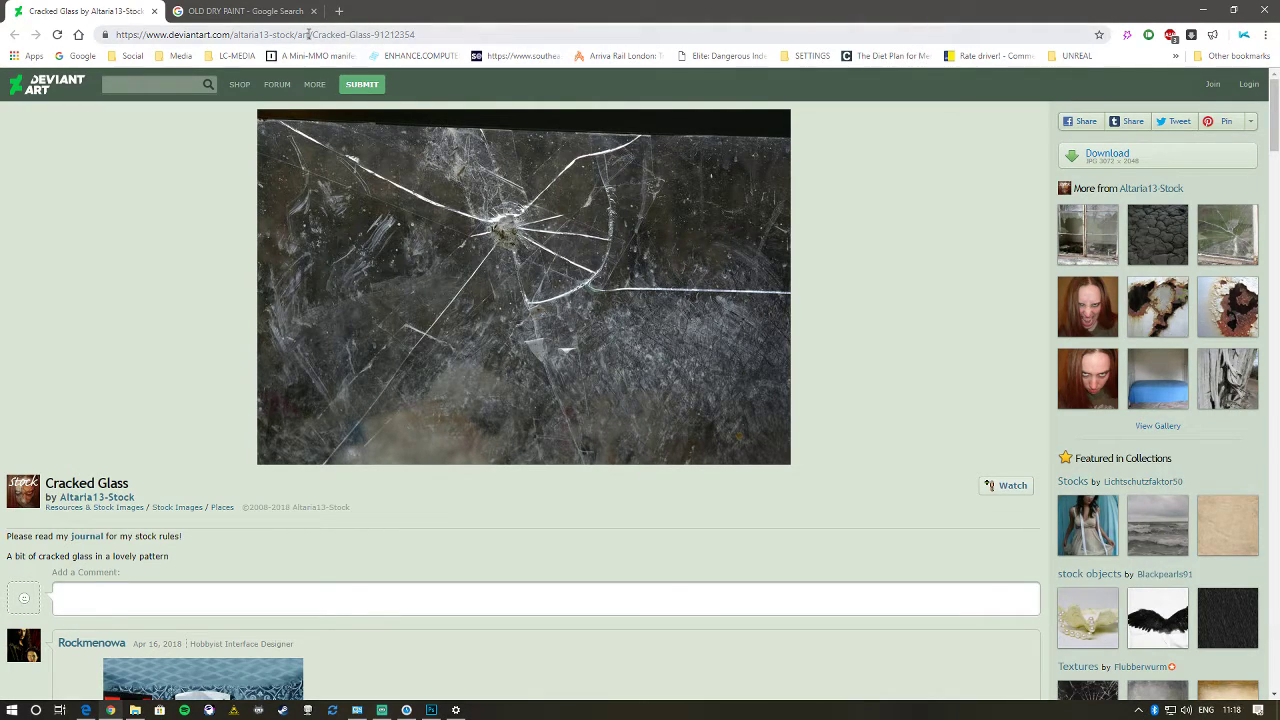
left_click(1148, 35)
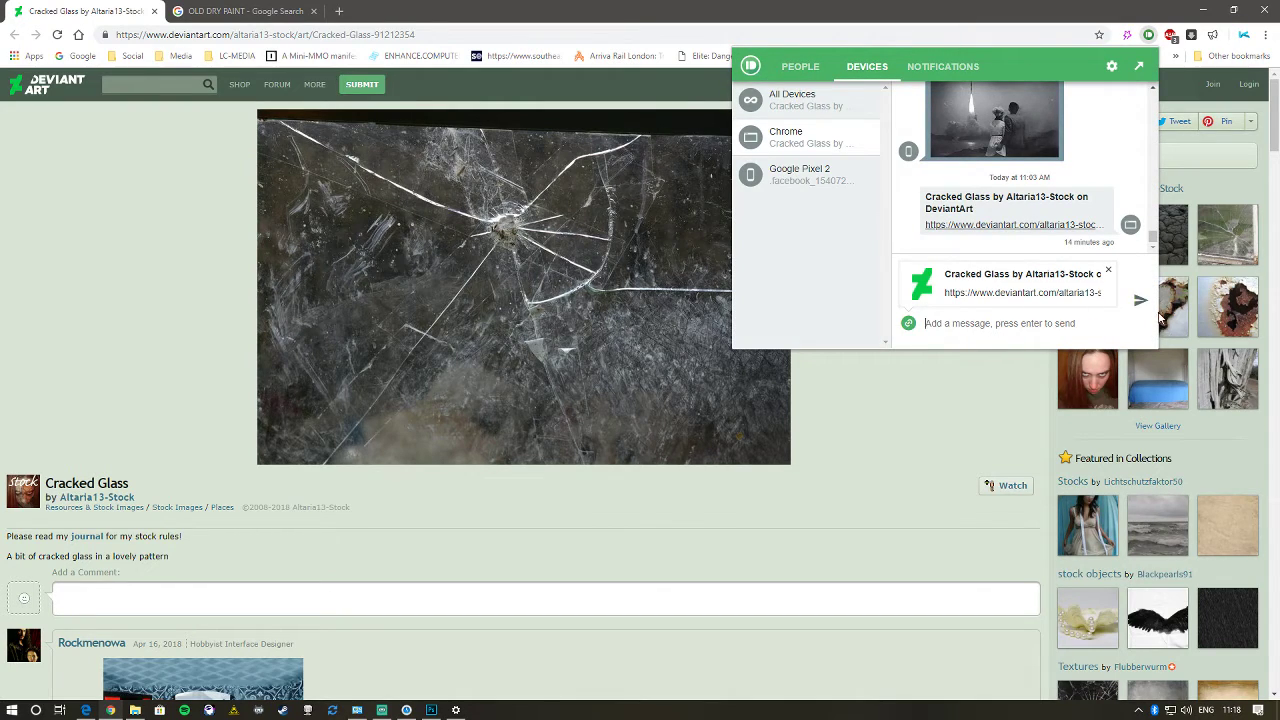
left_click(1138, 298)
left_click(949, 14)
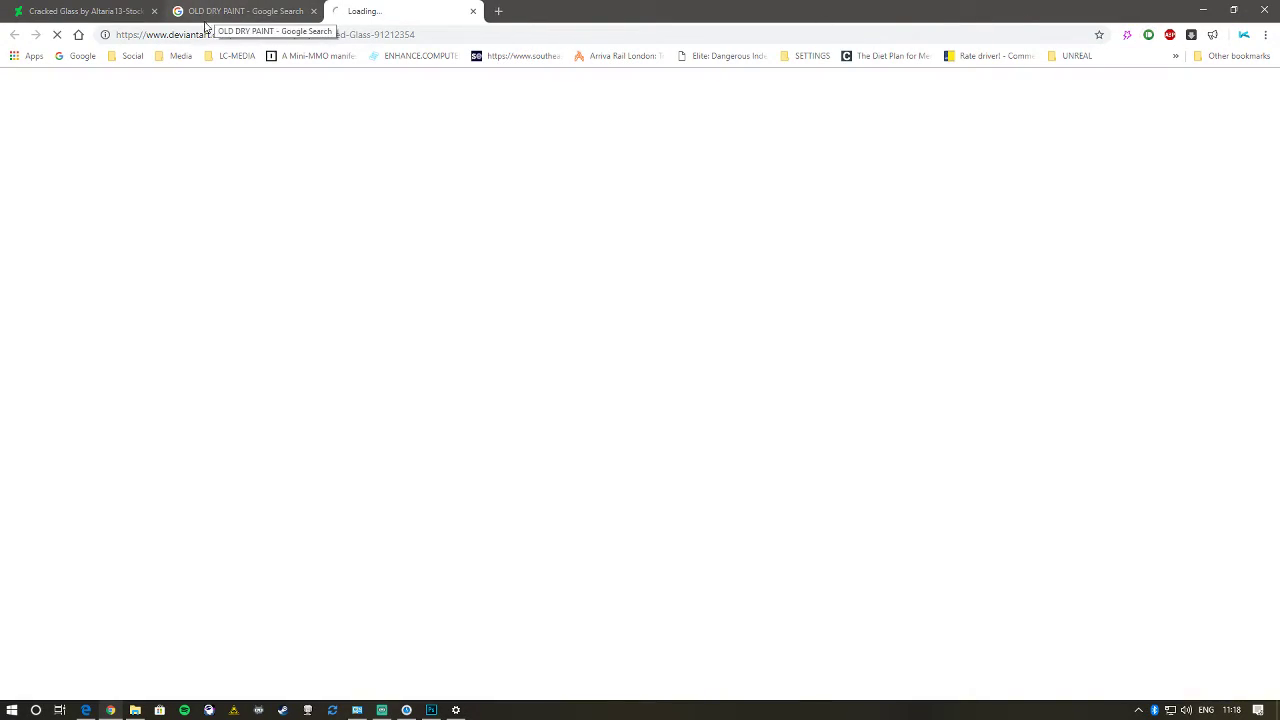
- Copy the Cracked Glass photo from the newly opened DeviantArt page
left_click(252, 12)
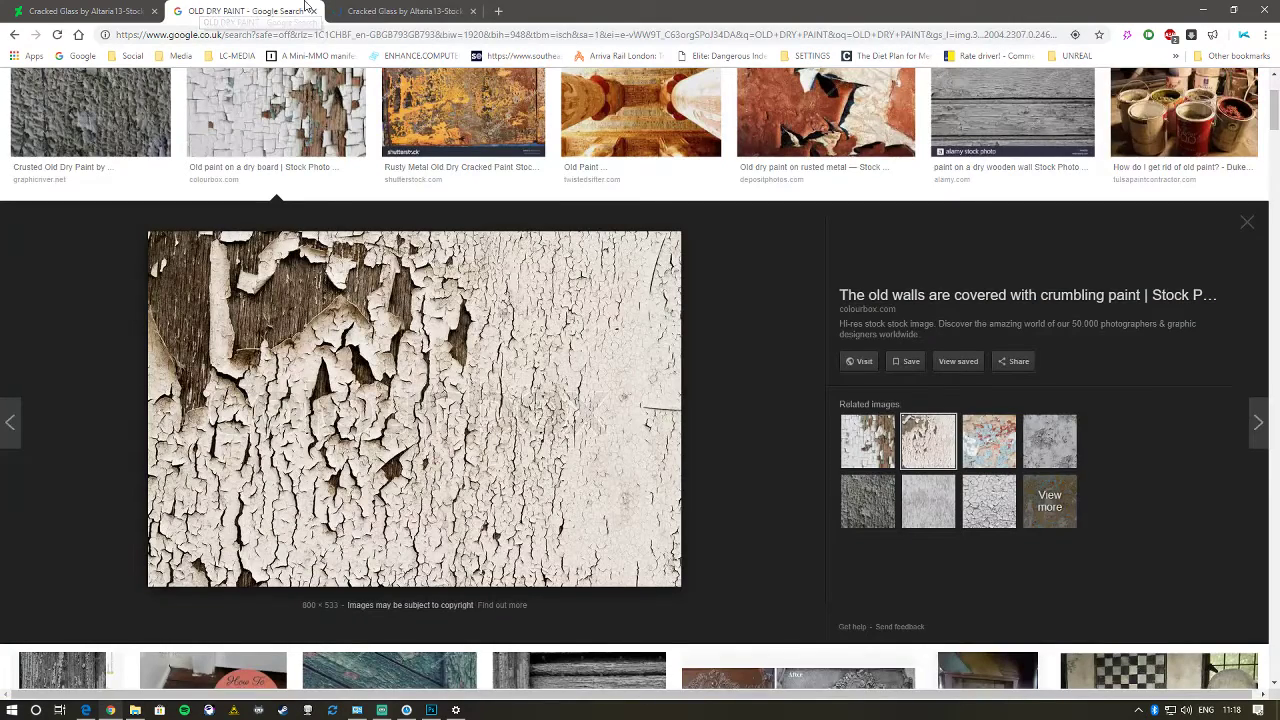
left_click(388, 10)
right_click(570, 246)
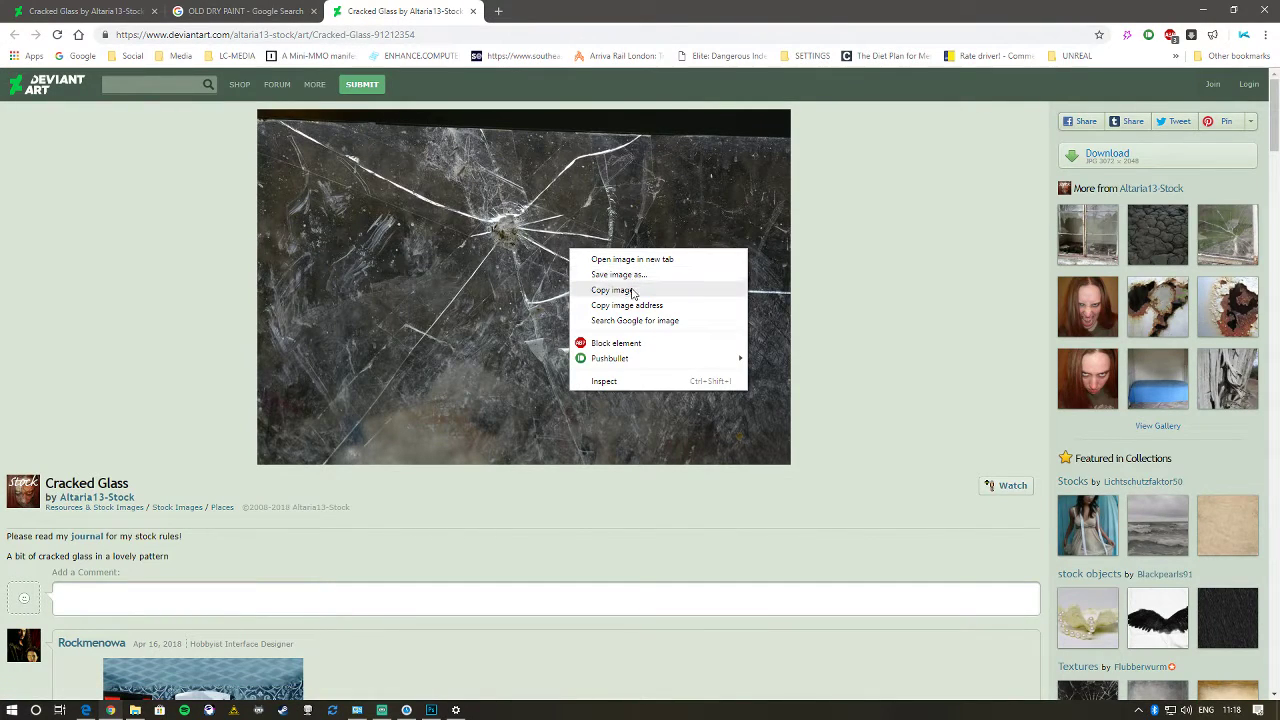
left_click(631, 287)
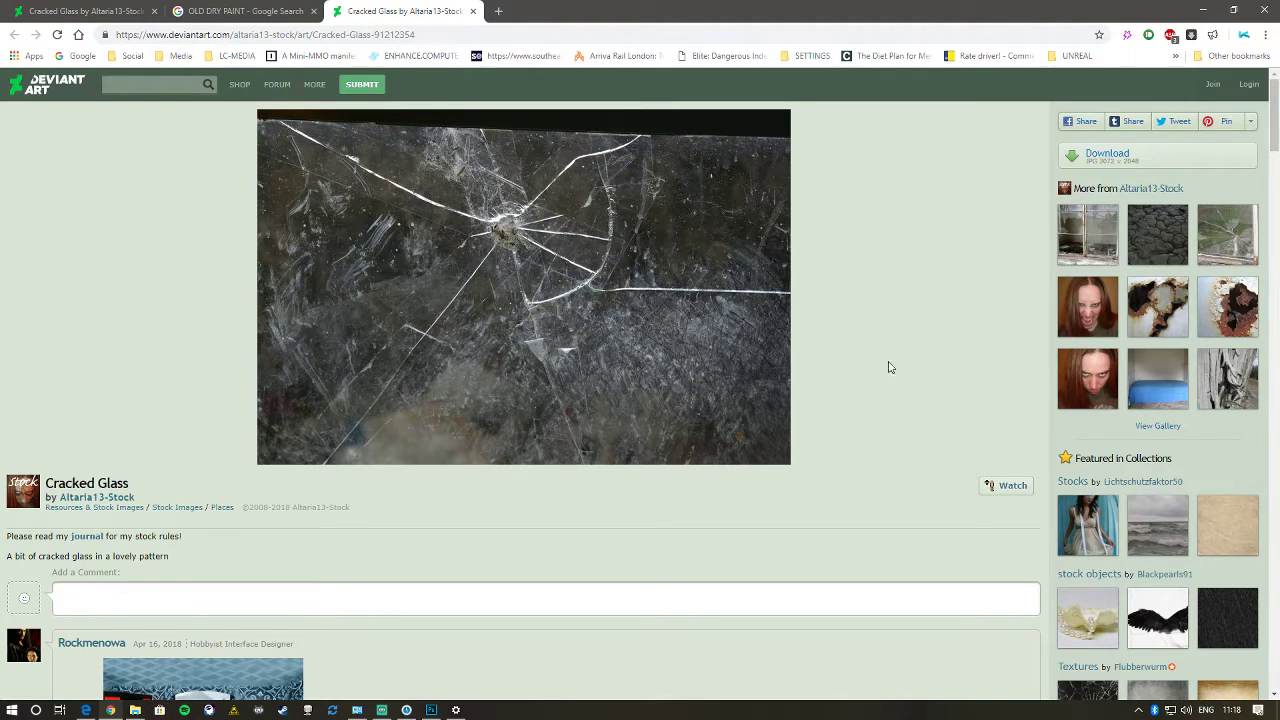
right_click(528, 219)
left_click(580, 261)
- Switch to Photoshop, paste the cracked glass photo and move it to the canvas's upper-left corner
left_click(1204, 9)
key("ctrl+v")
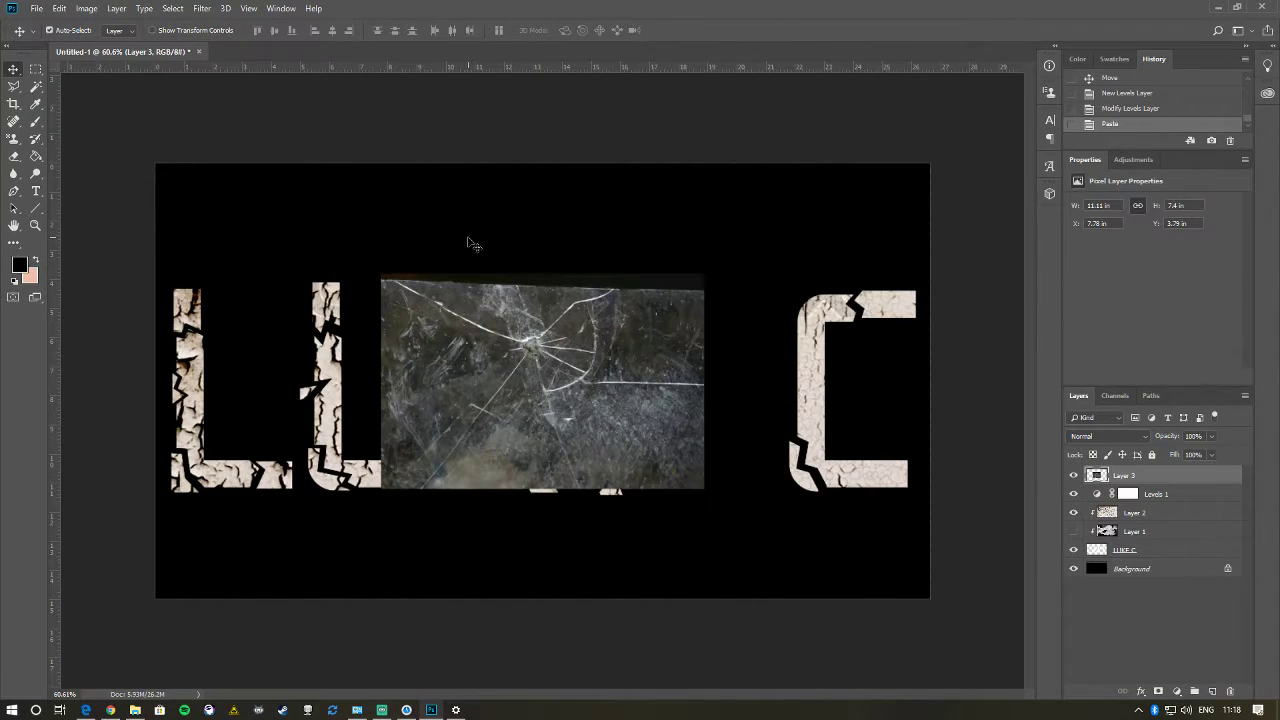
left_click_drag(500, 368, 277, 250)
- Scale the cracked glass layer proportionally to 240.66% and move it up to about Y -1.4 in, covering the canvas
key("ctrl+t")
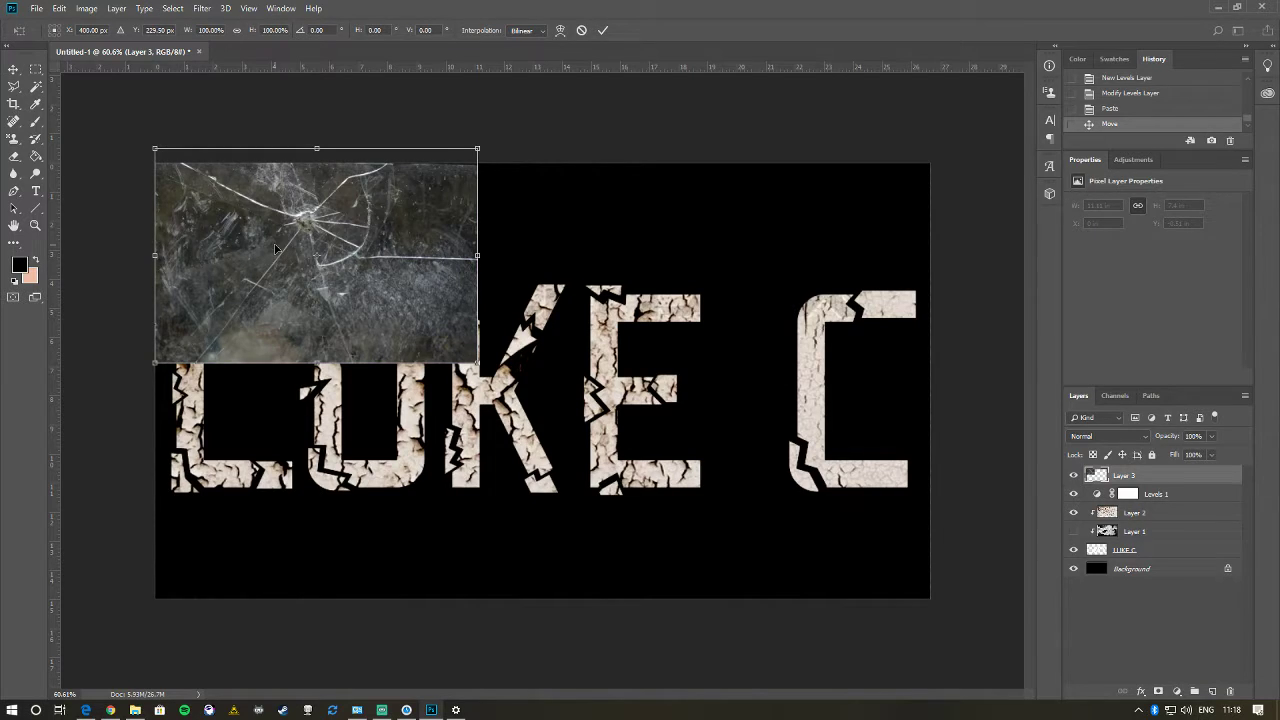
left_click(236, 31)
left_click_drag(477, 362, 938, 658)
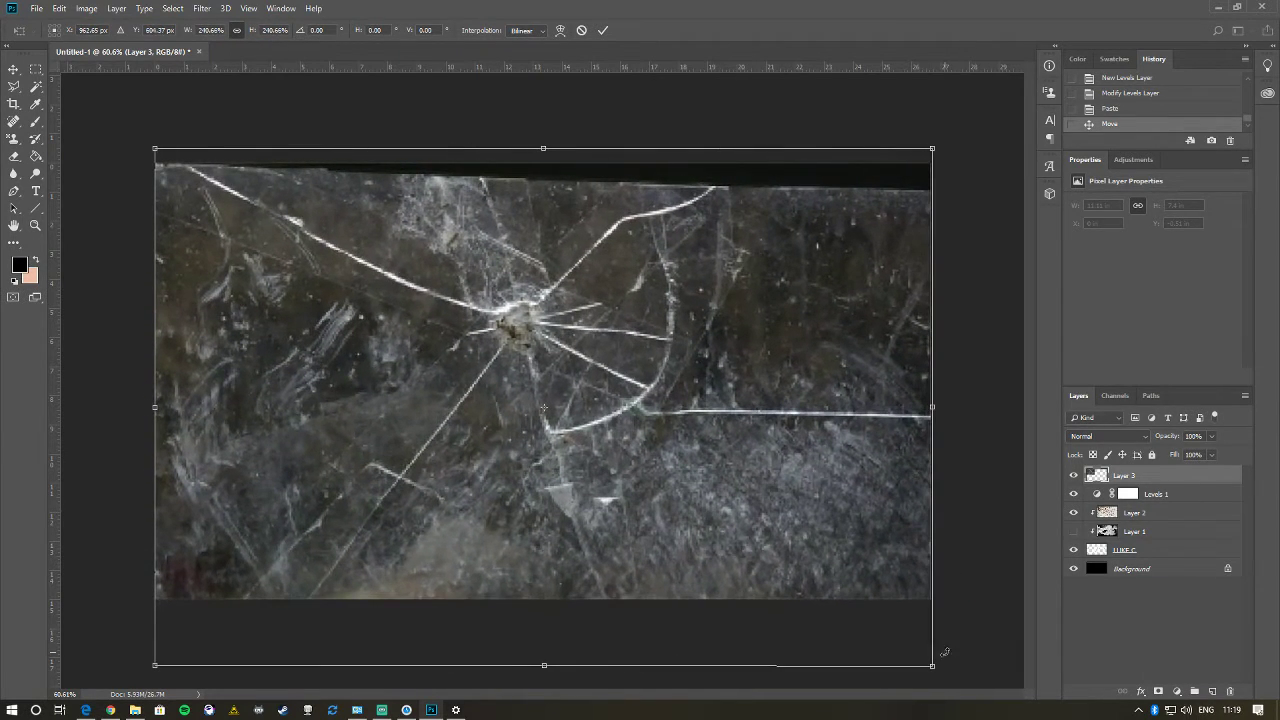
left_click_drag(789, 583, 790, 557)
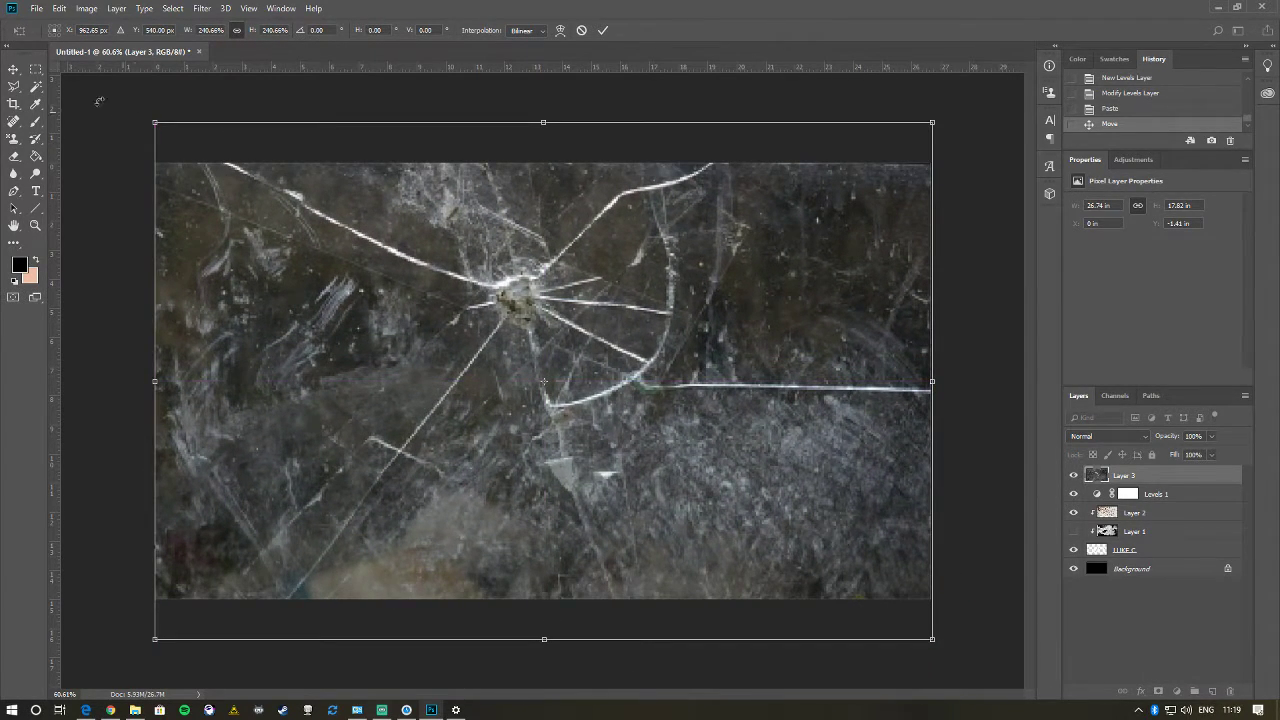
left_click(15, 72)
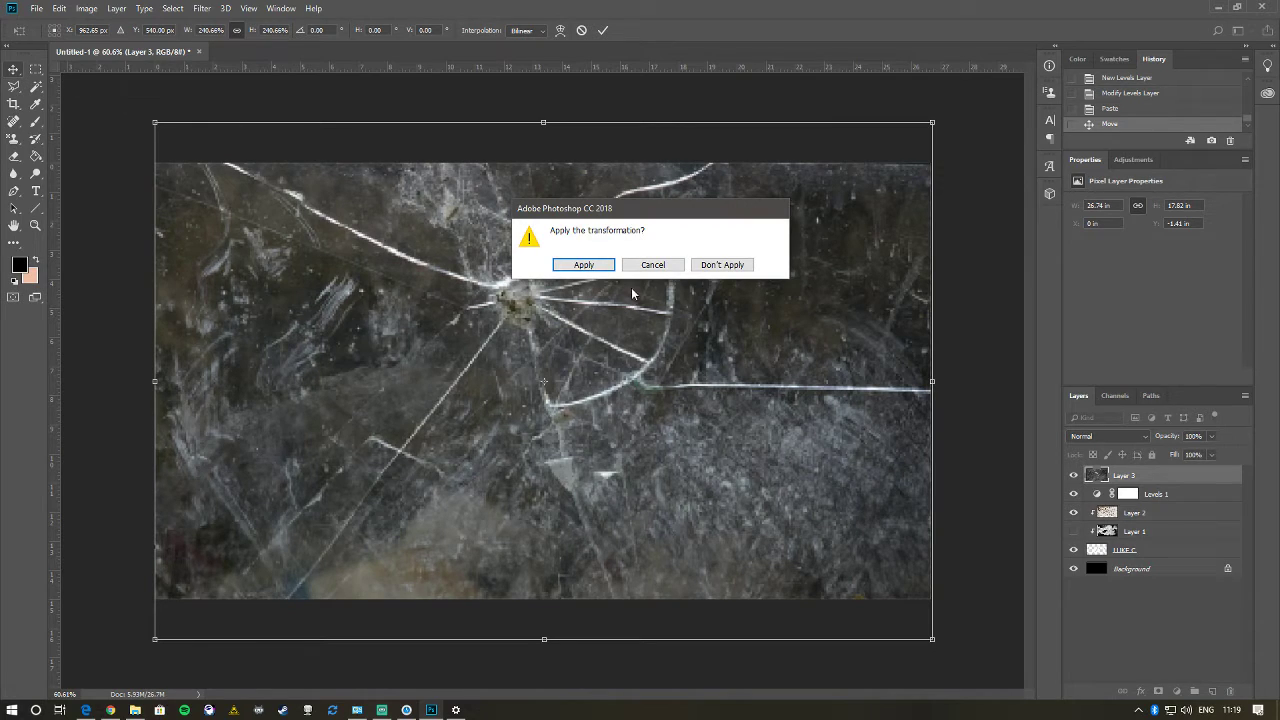
left_click(585, 266)
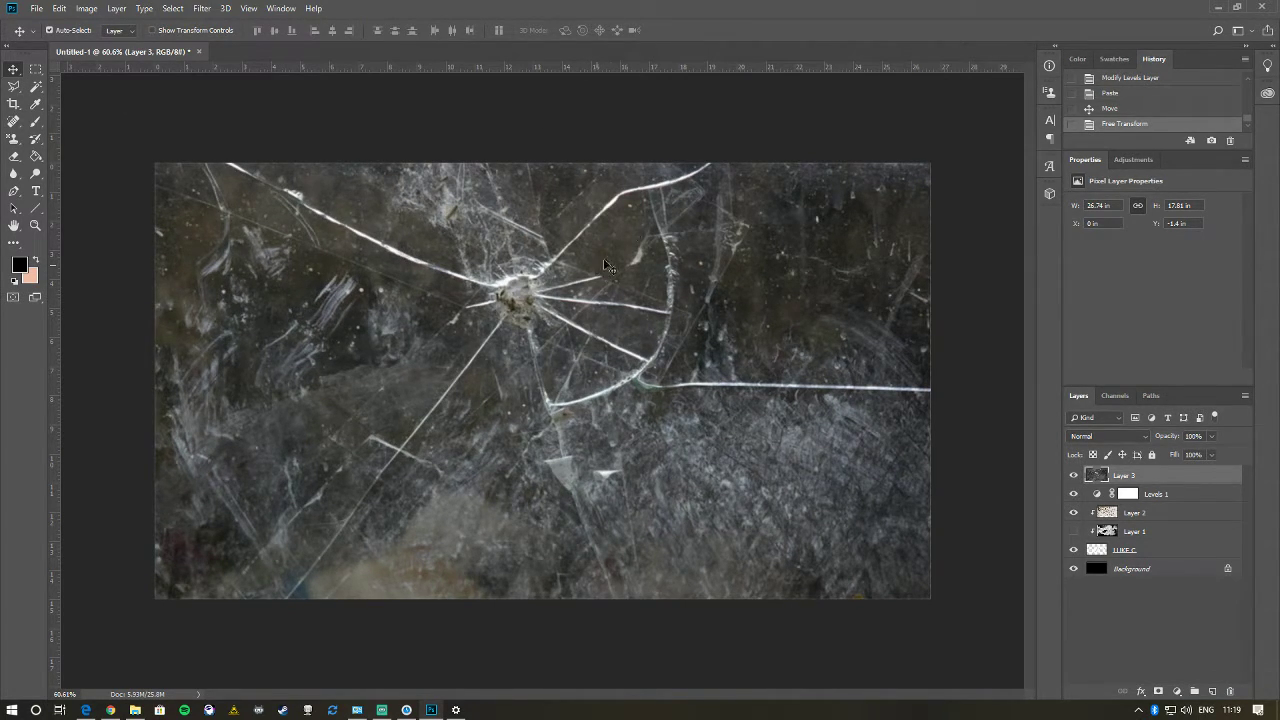
- Try several blend modes on the cracked glass layer, including Overlay, Color Dodge, Screen and Linear Light
left_click(1120, 435)
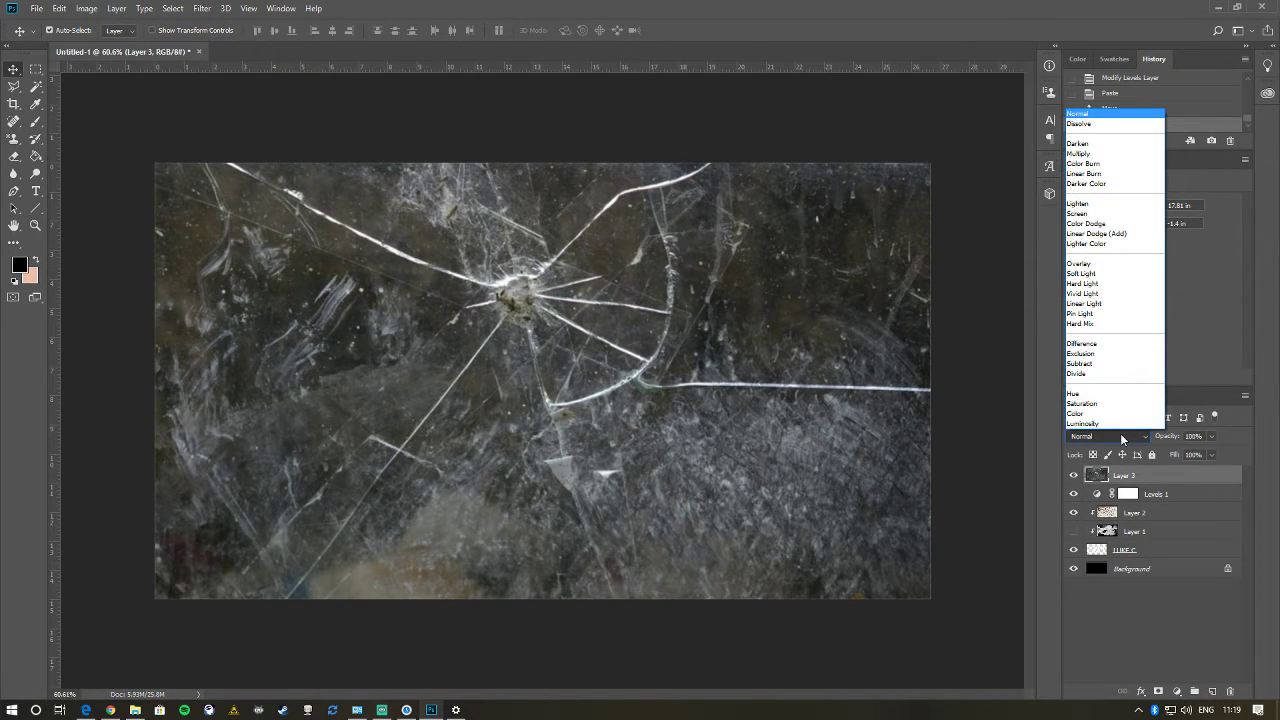
left_click(1079, 263)
scroll(1120, 440, "up", 8)
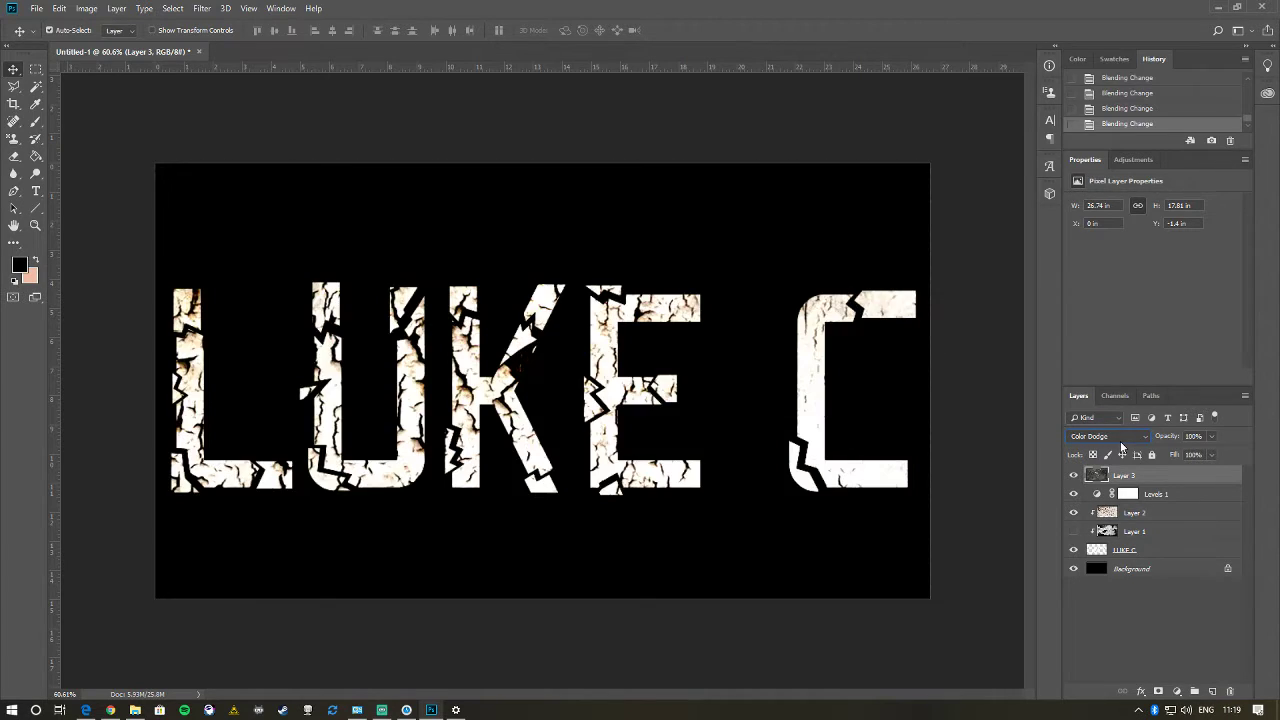
scroll(1118, 442, "up", 3)
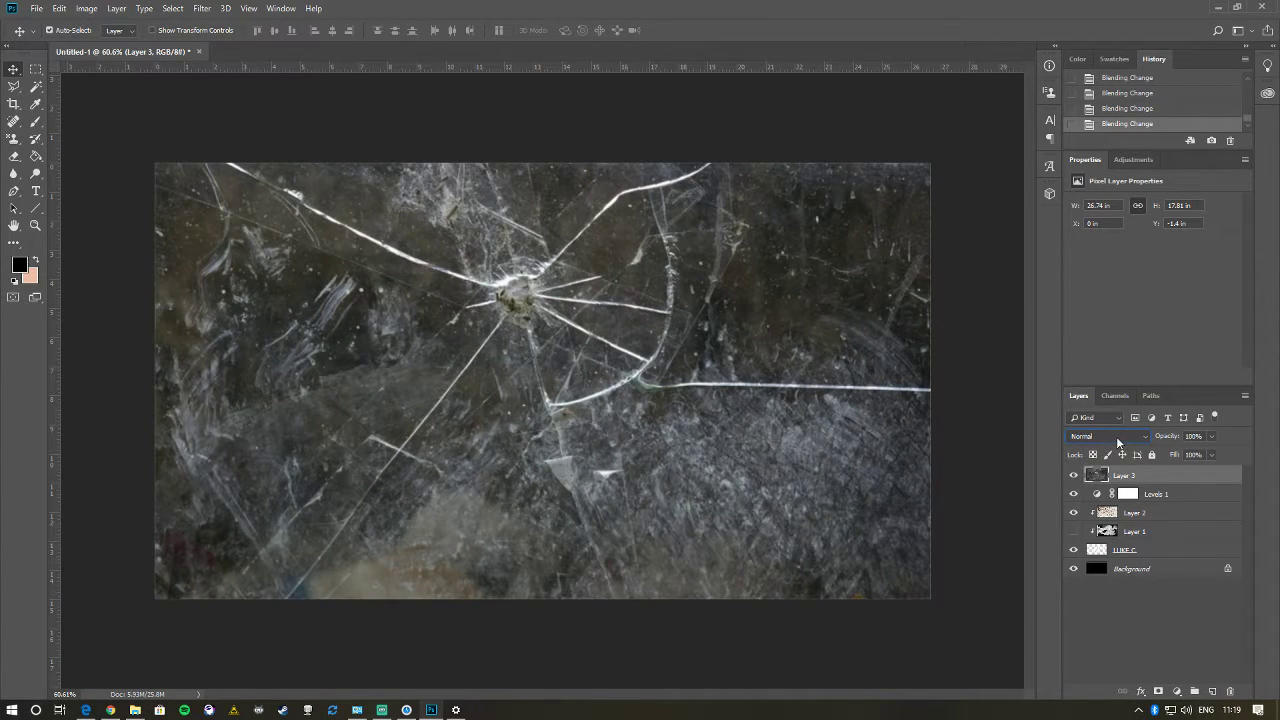
scroll(1116, 436, "down", 8)
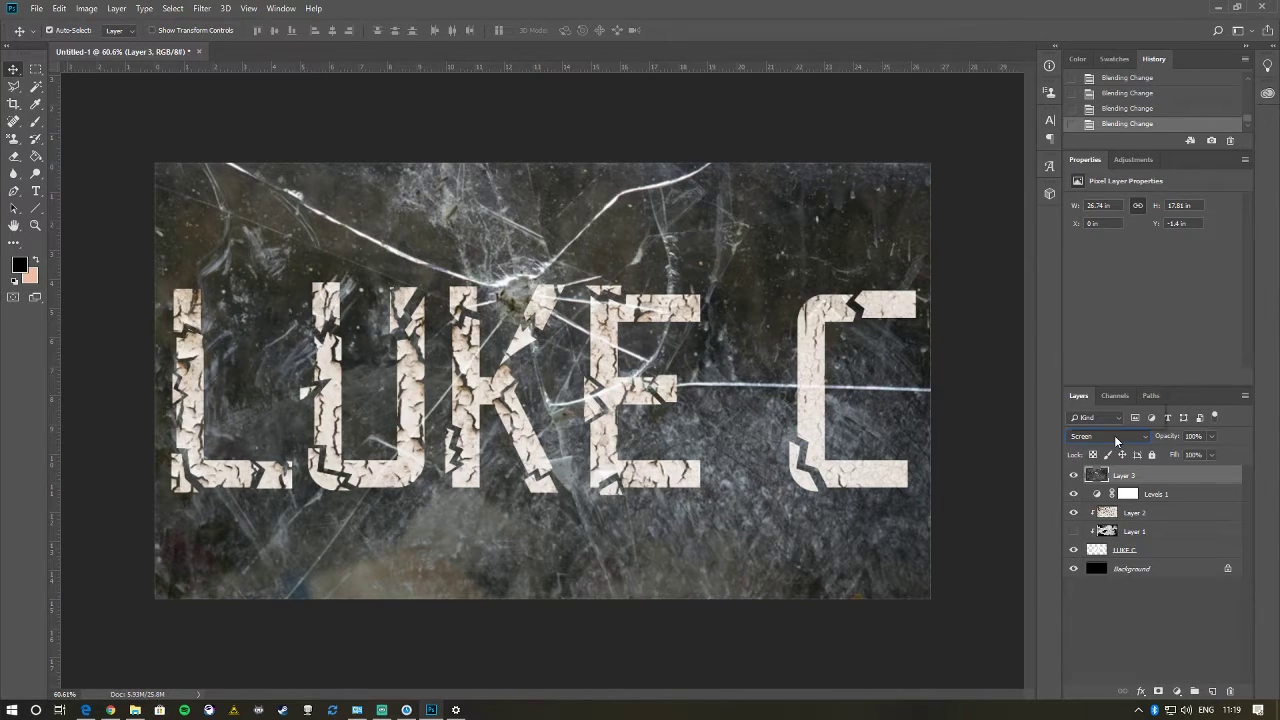
left_click(1114, 435)
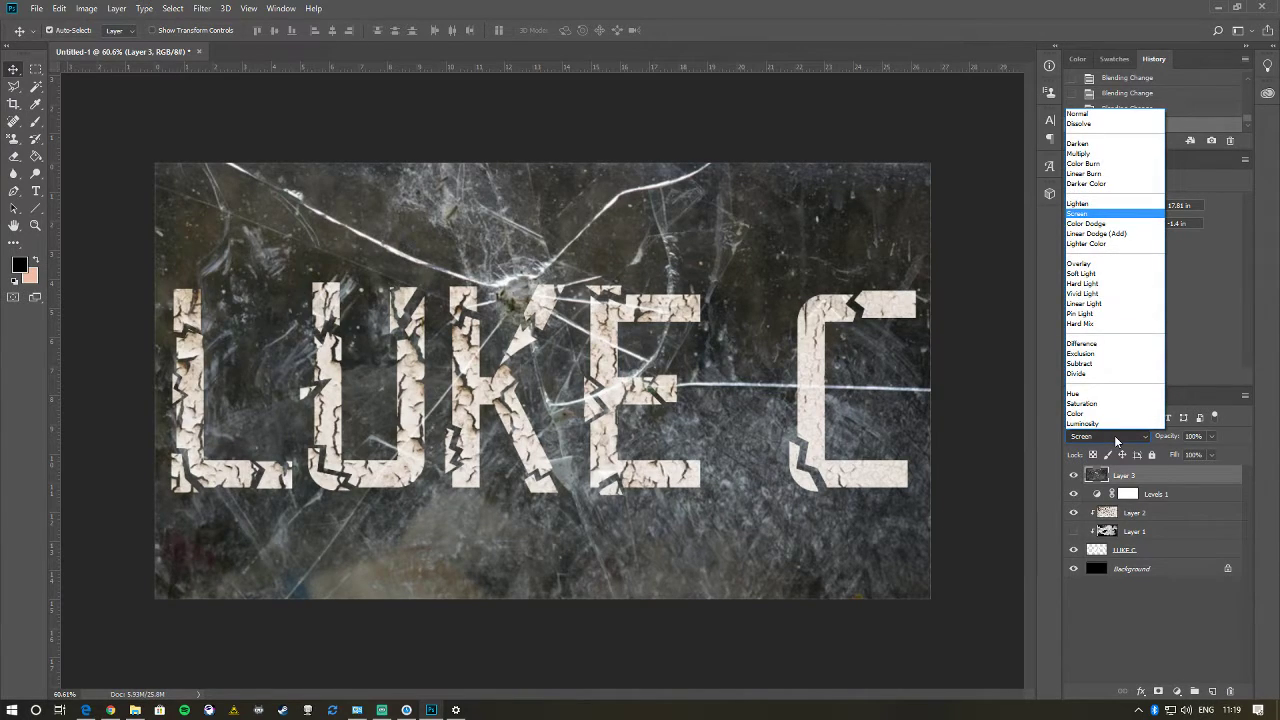
left_click(1108, 304)
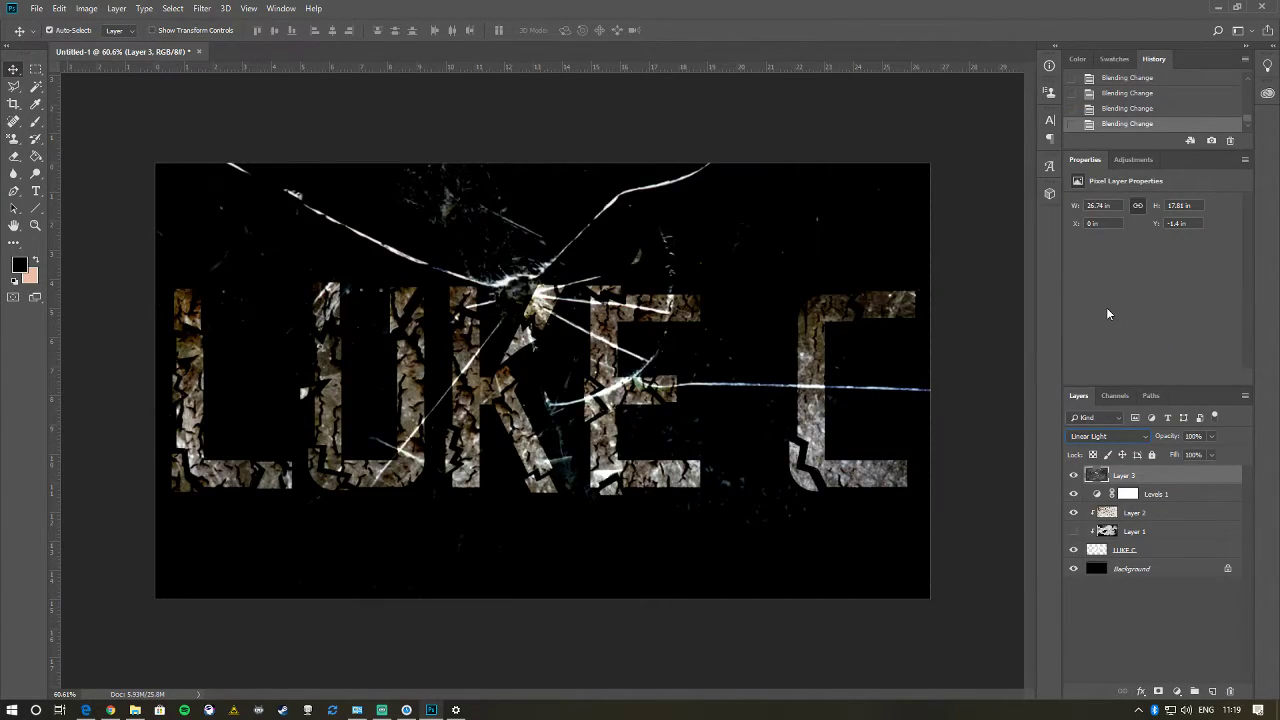
- Set the cracked glass layer's blend mode to Lighter Color and nudge the layer to about X -0.07 in
left_click(1114, 437)
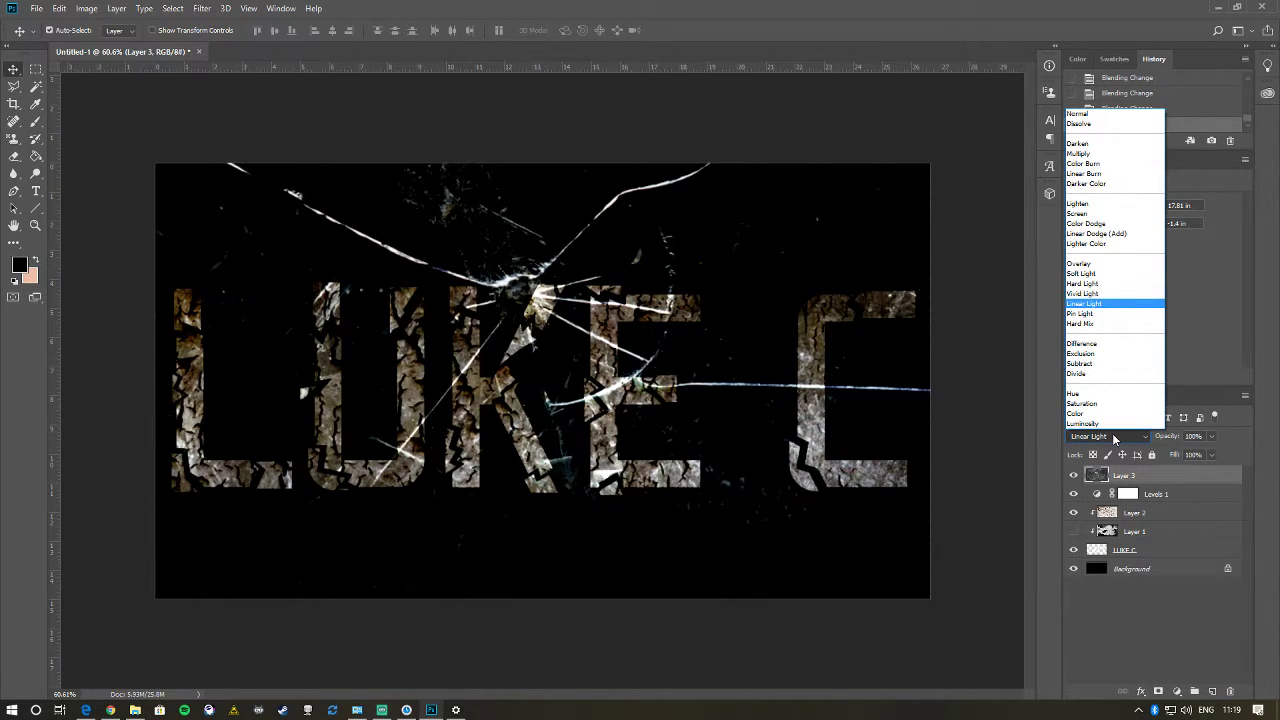
left_click(1088, 244)
mouse_move(667, 293)
left_mouse_down()
mouse_move(653, 263)
mouse_move(663, 291)
left_mouse_up()
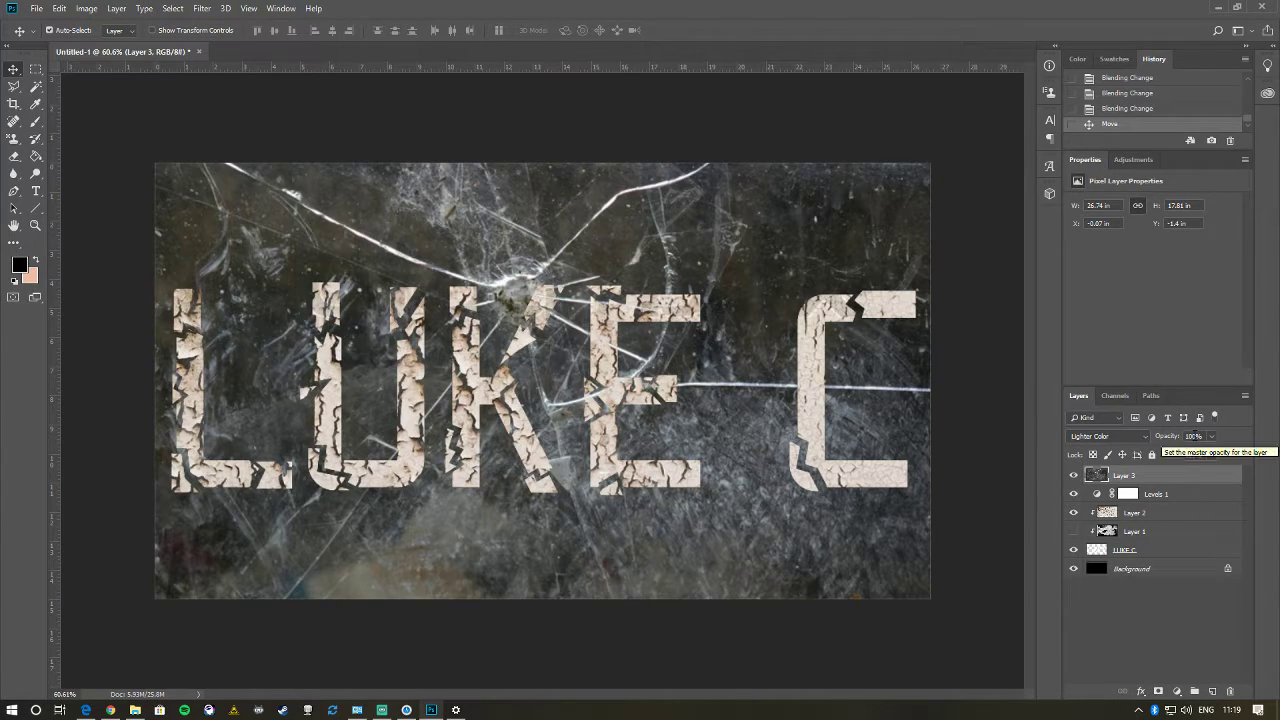
- Try different opacities on the cracked glass layer and settle on 25%
left_click(1194, 436)
type("0")
key("Return")
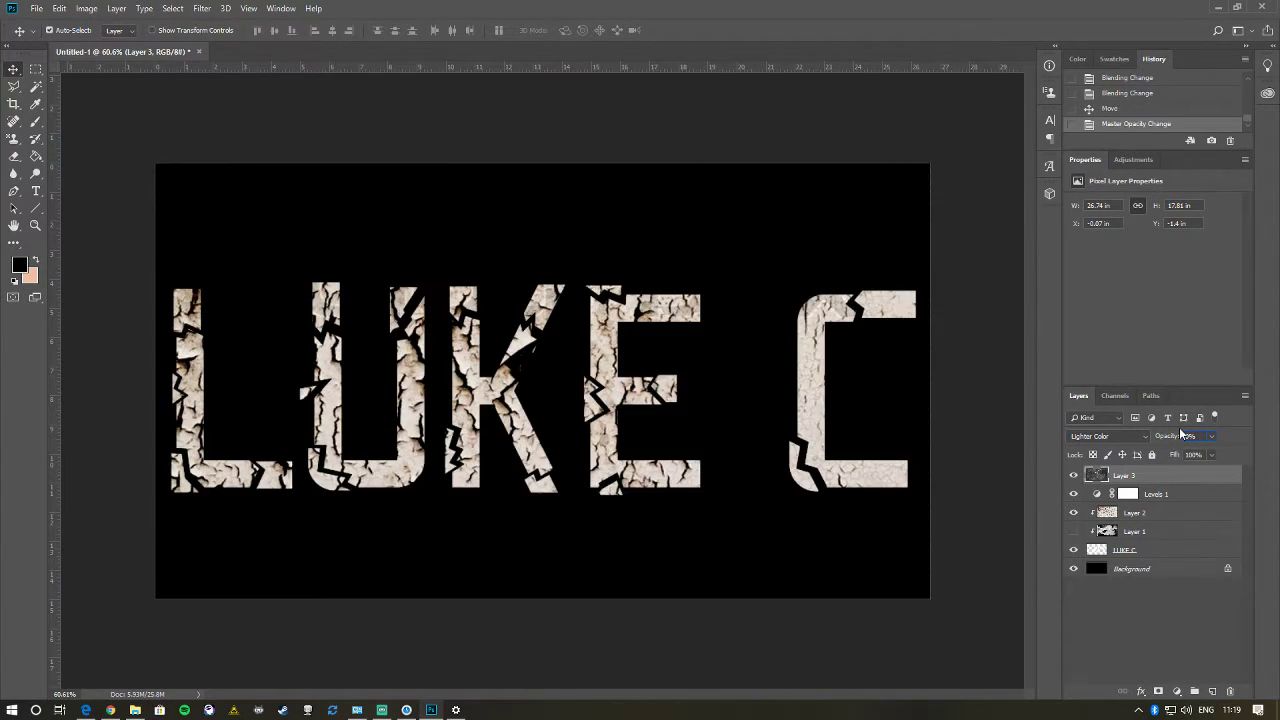
type("35")
key("Return")
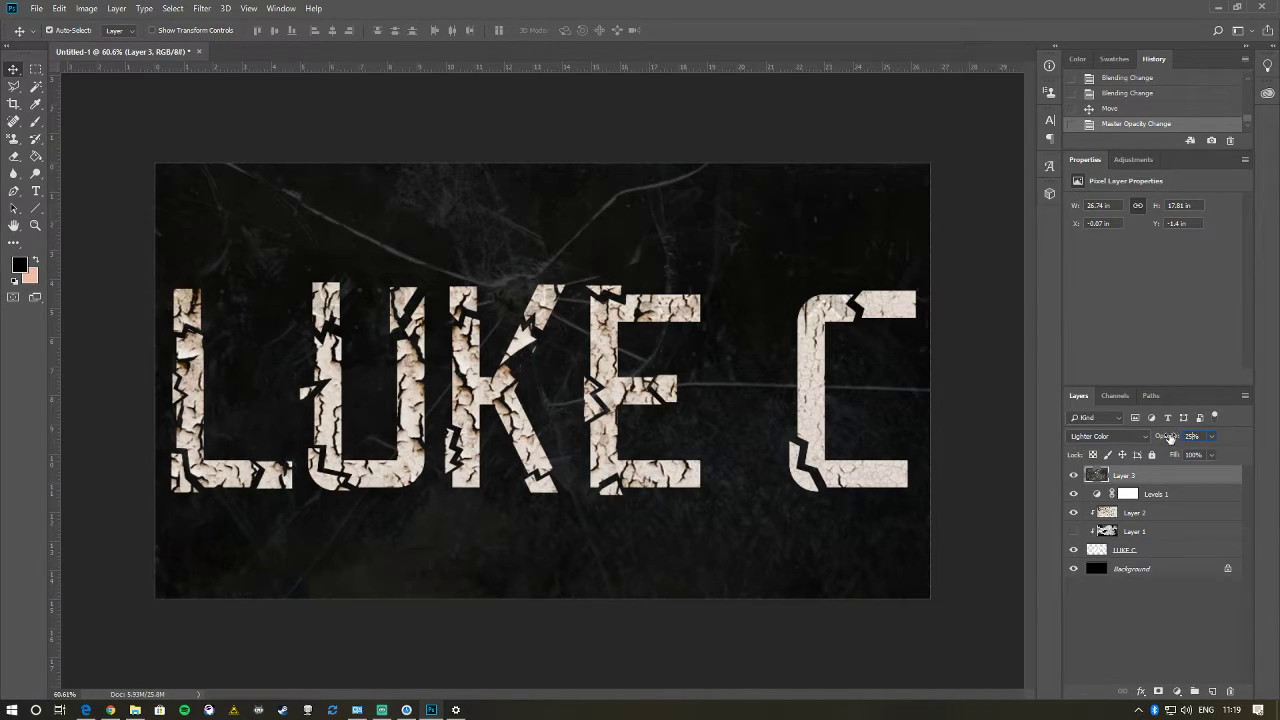
left_click_drag(1177, 436, 1165, 438)
right_click(1136, 478)
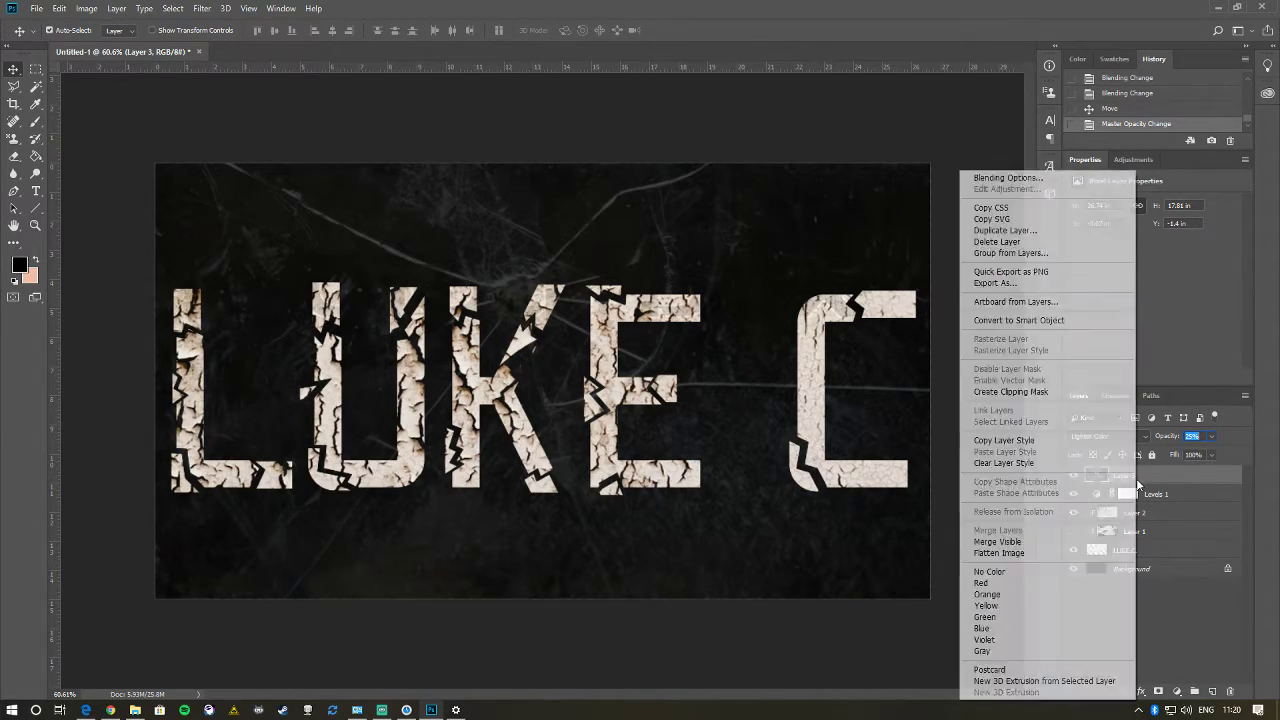
left_click(1159, 472)
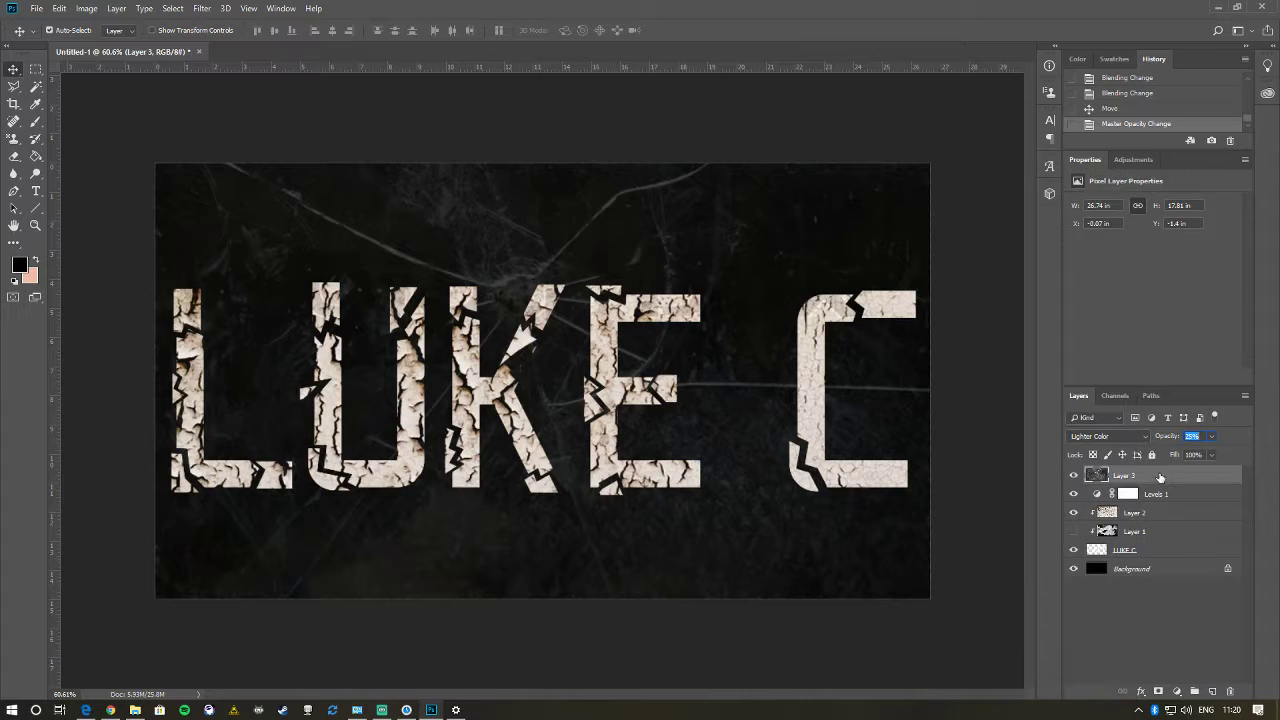
- Add a Levels adjustment layer above the cracked glass, raising the black input and lowering the white input and midtones for more contrast
left_click(1179, 691)
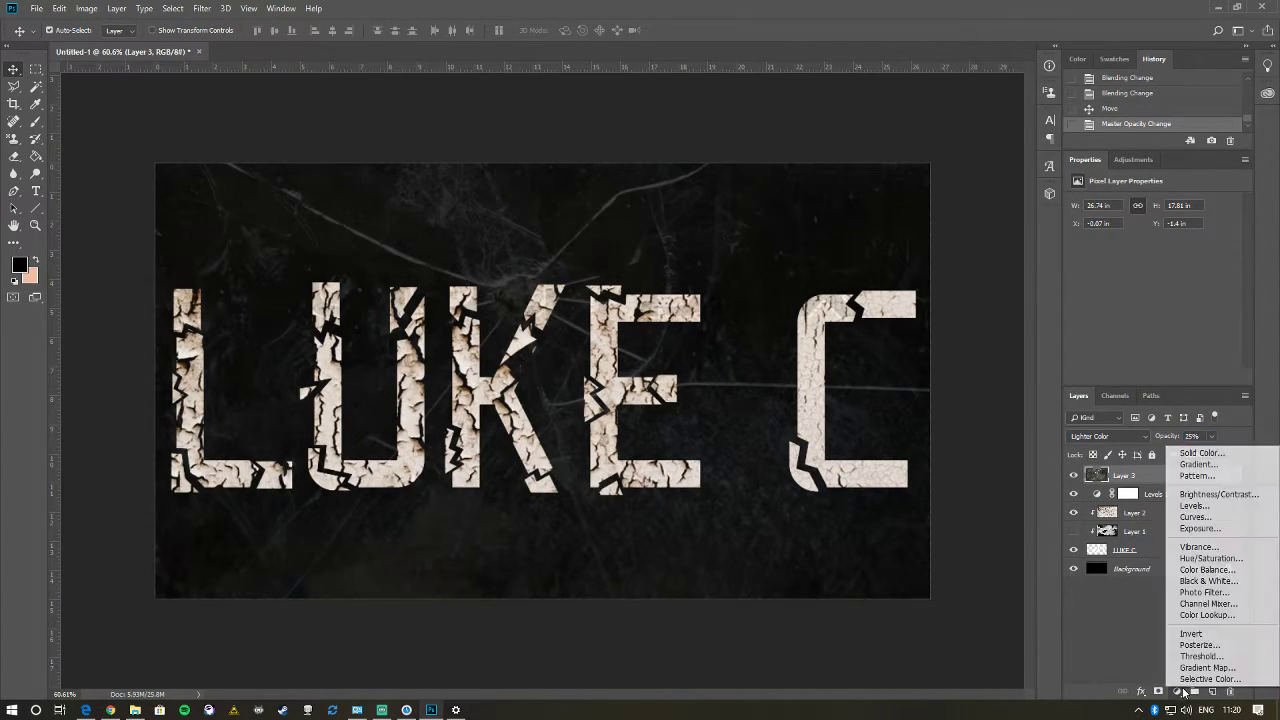
left_click(1192, 506)
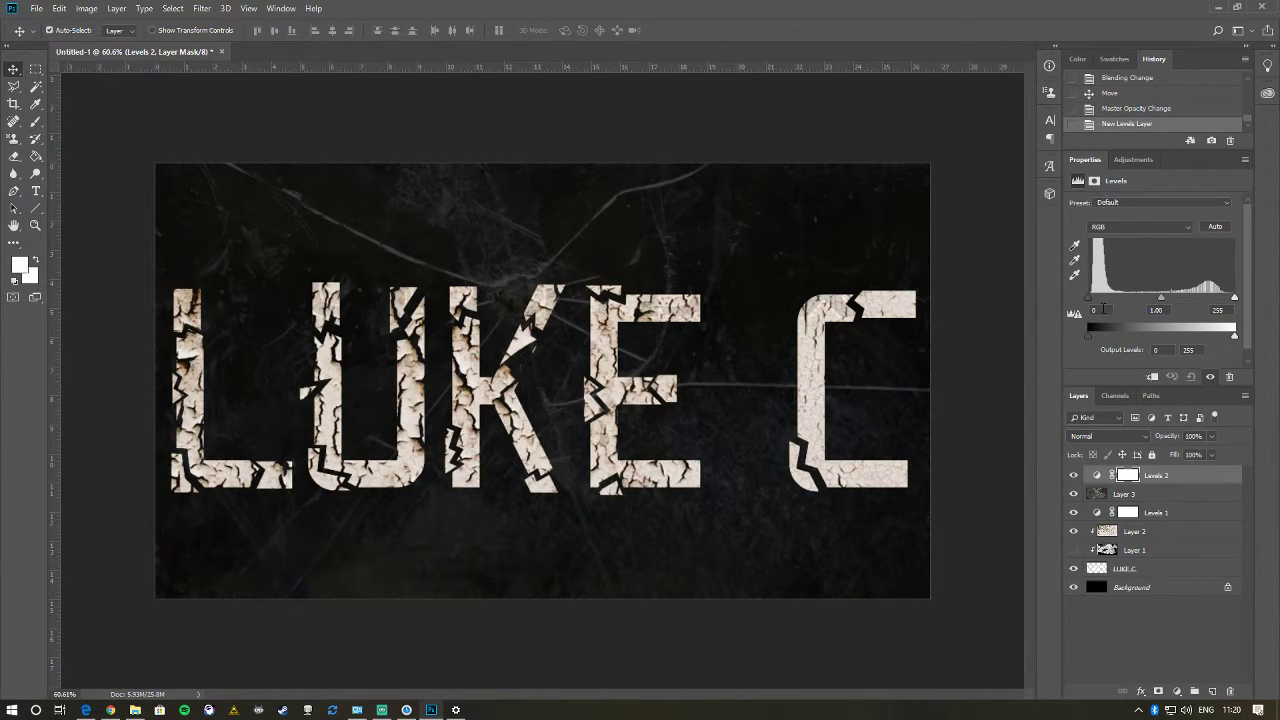
mouse_move(1086, 297)
left_mouse_down()
mouse_move(1105, 297)
mouse_move(1092, 297)
left_mouse_up()
left_click_drag(1236, 300, 1157, 298)
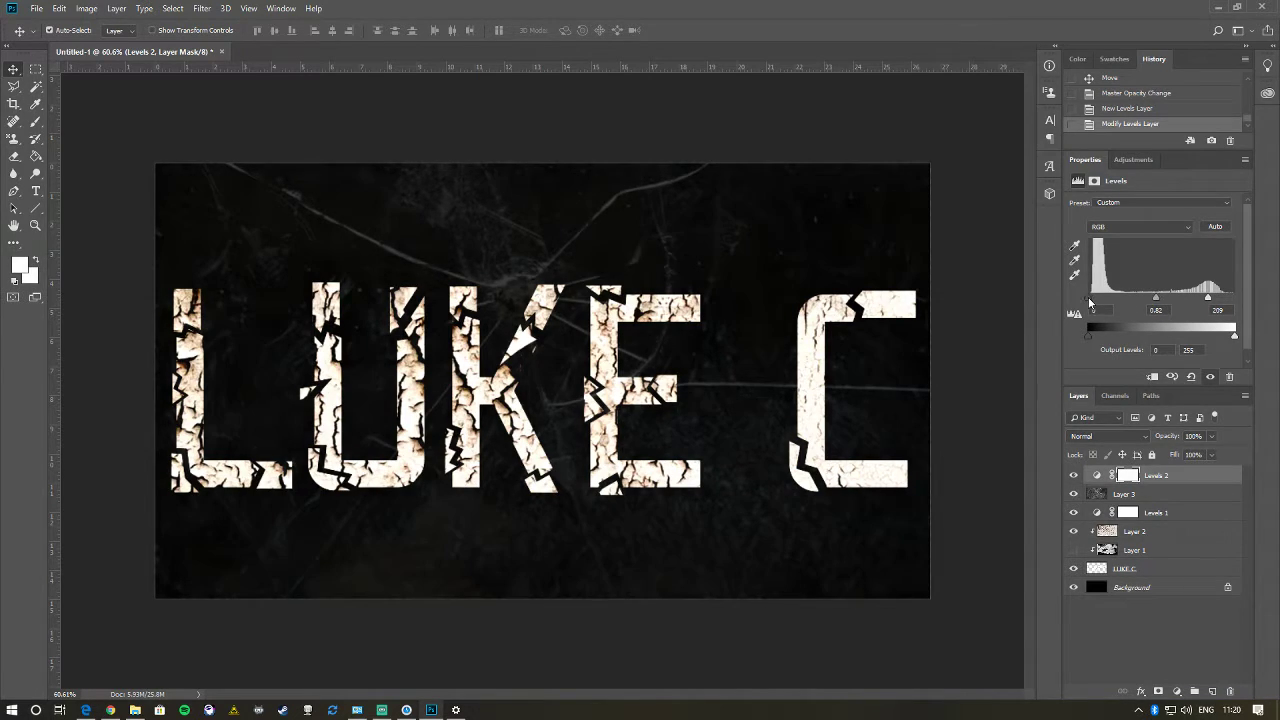
left_click_drag(1088, 298, 1211, 300)
left_click(1201, 679)
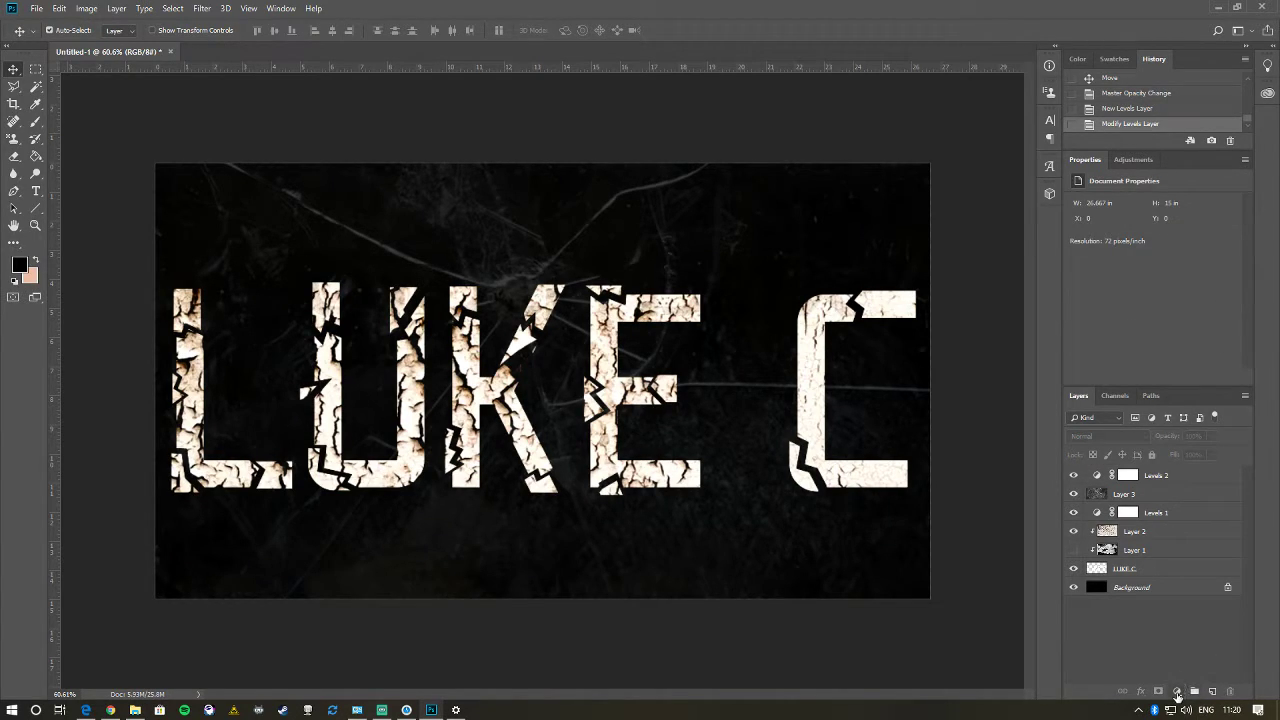
- Add a Hue/Saturation adjustment layer on top of the layer stack with the saturation at -100
left_click(1177, 691)
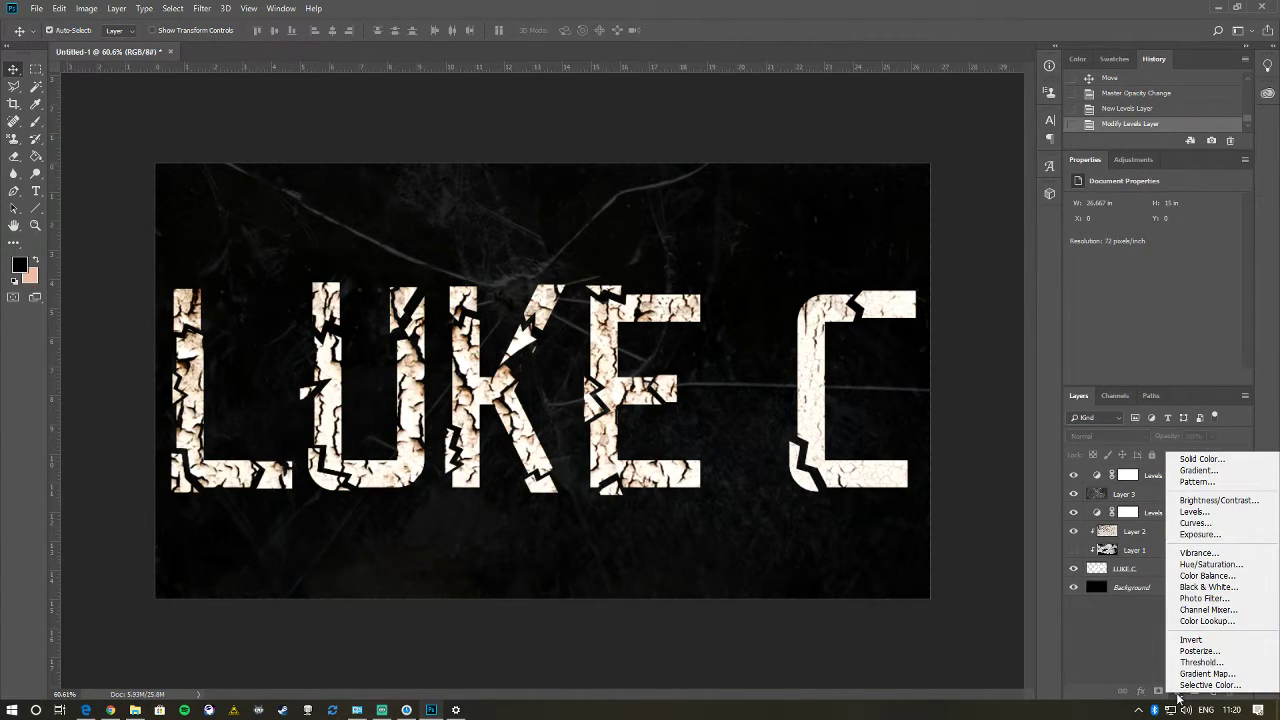
left_click(1216, 566)
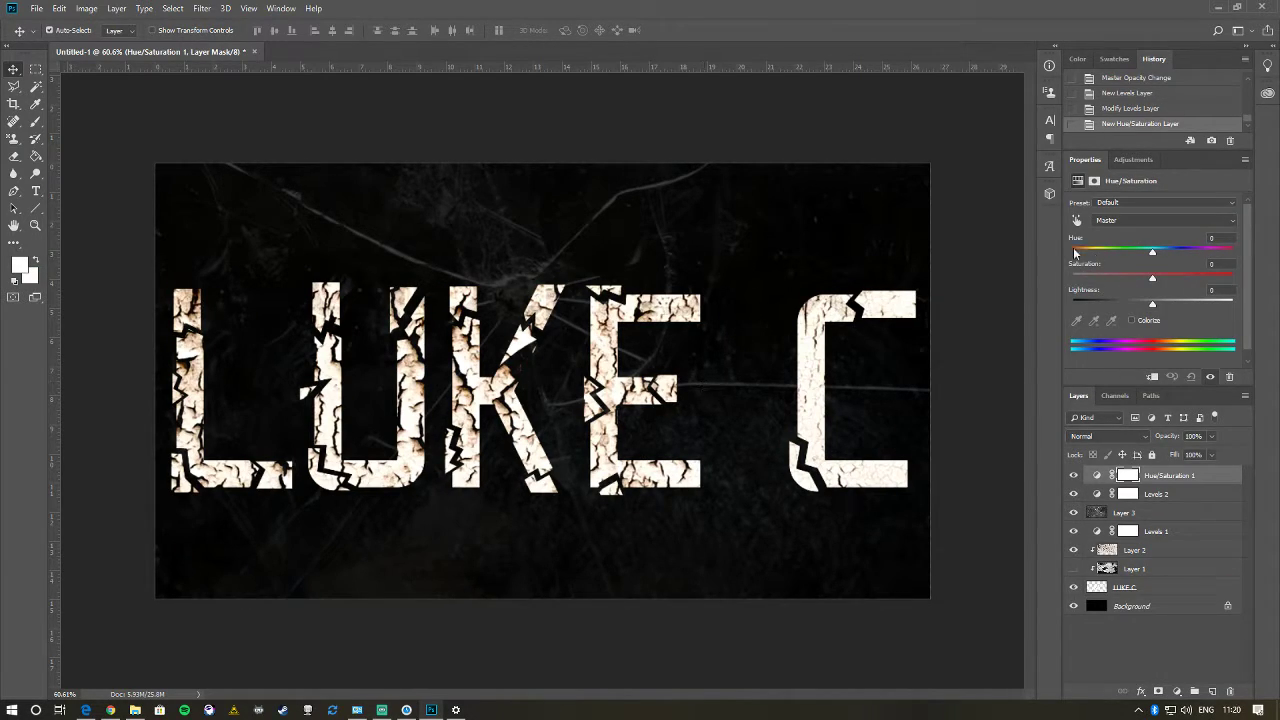
left_click_drag(1154, 280, 1011, 278)
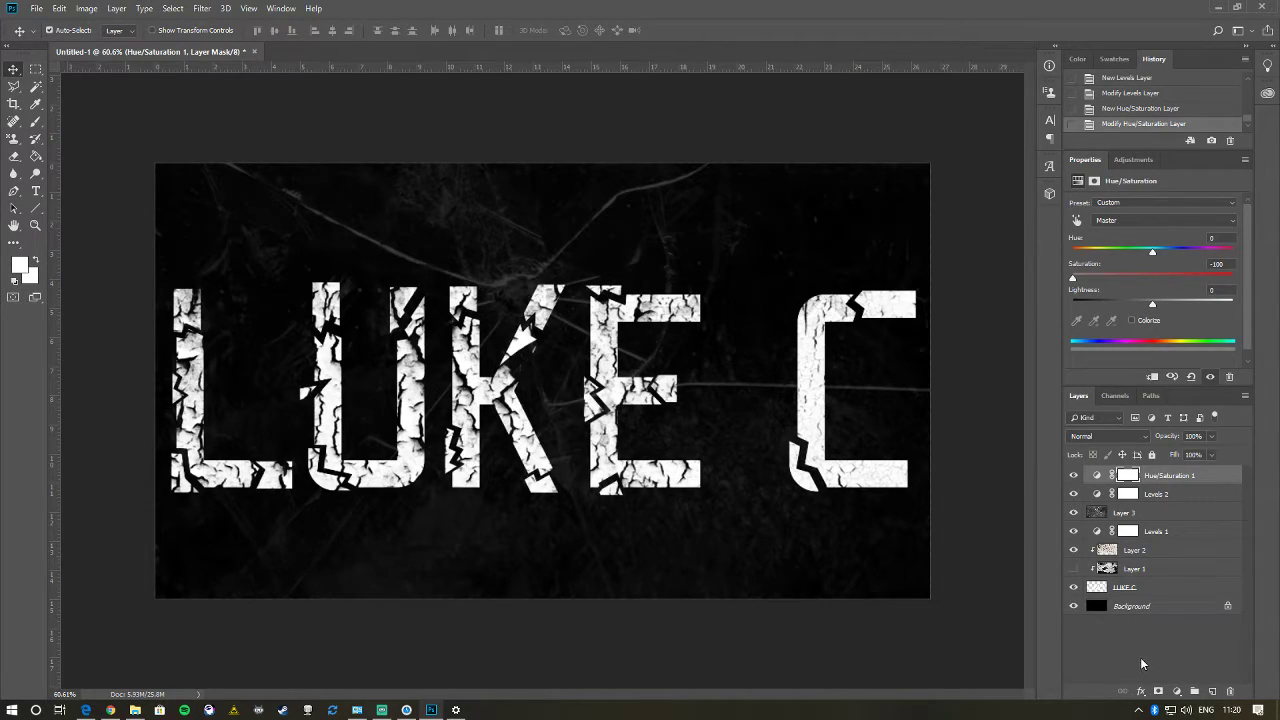
- Add a Brightness/Contrast adjustment layer on top with the brightness at 65
left_click(1177, 691)
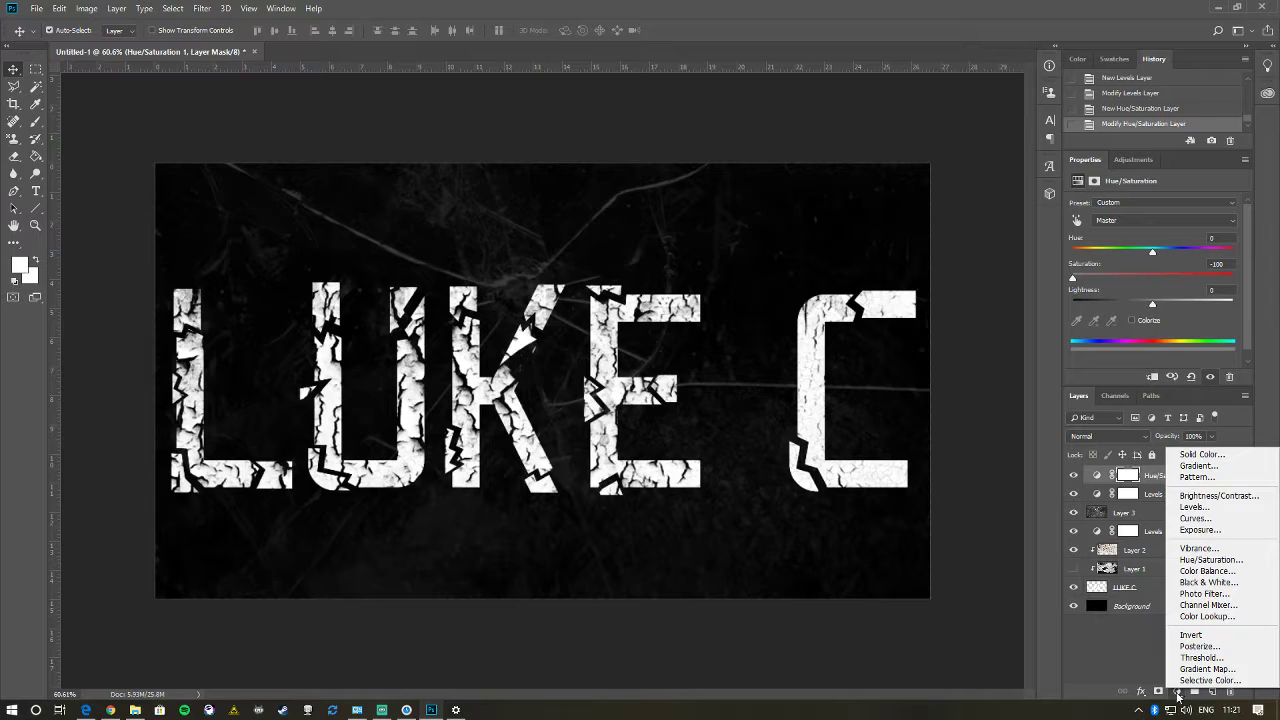
left_click(1210, 496)
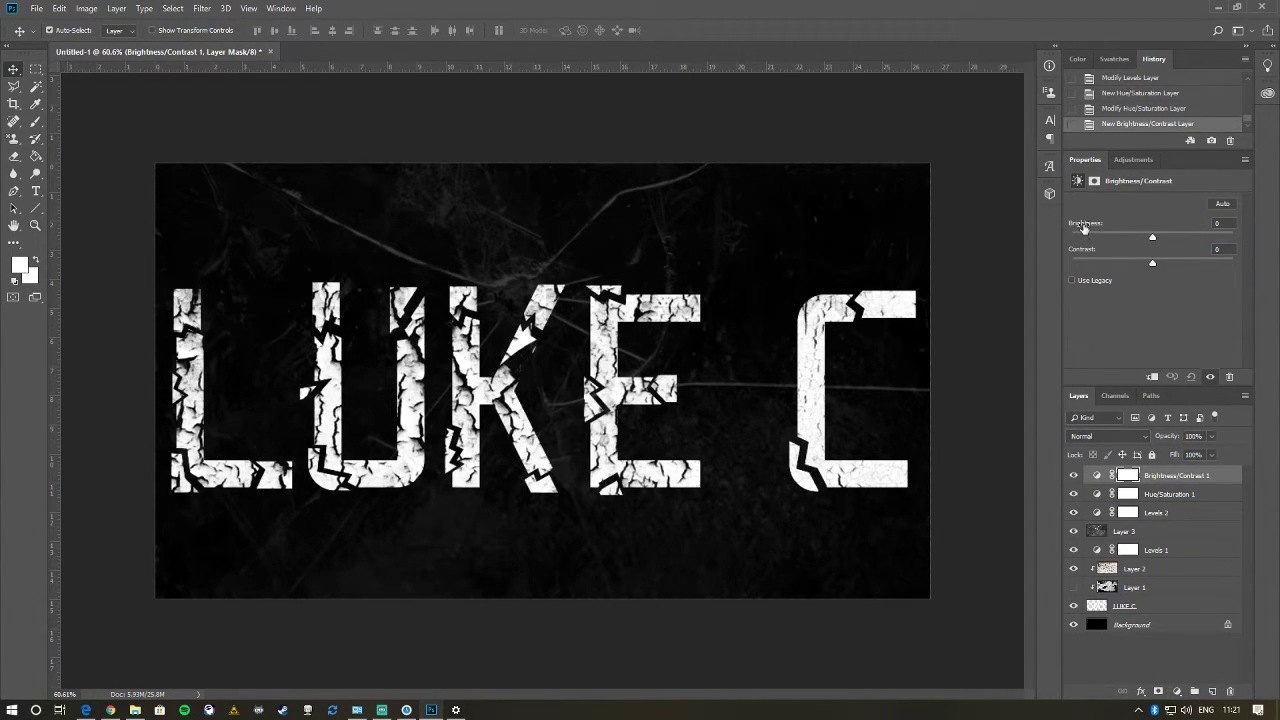
mouse_move(1083, 228)
left_mouse_down()
mouse_move(1152, 226)
mouse_move(1065, 229)
left_mouse_up()
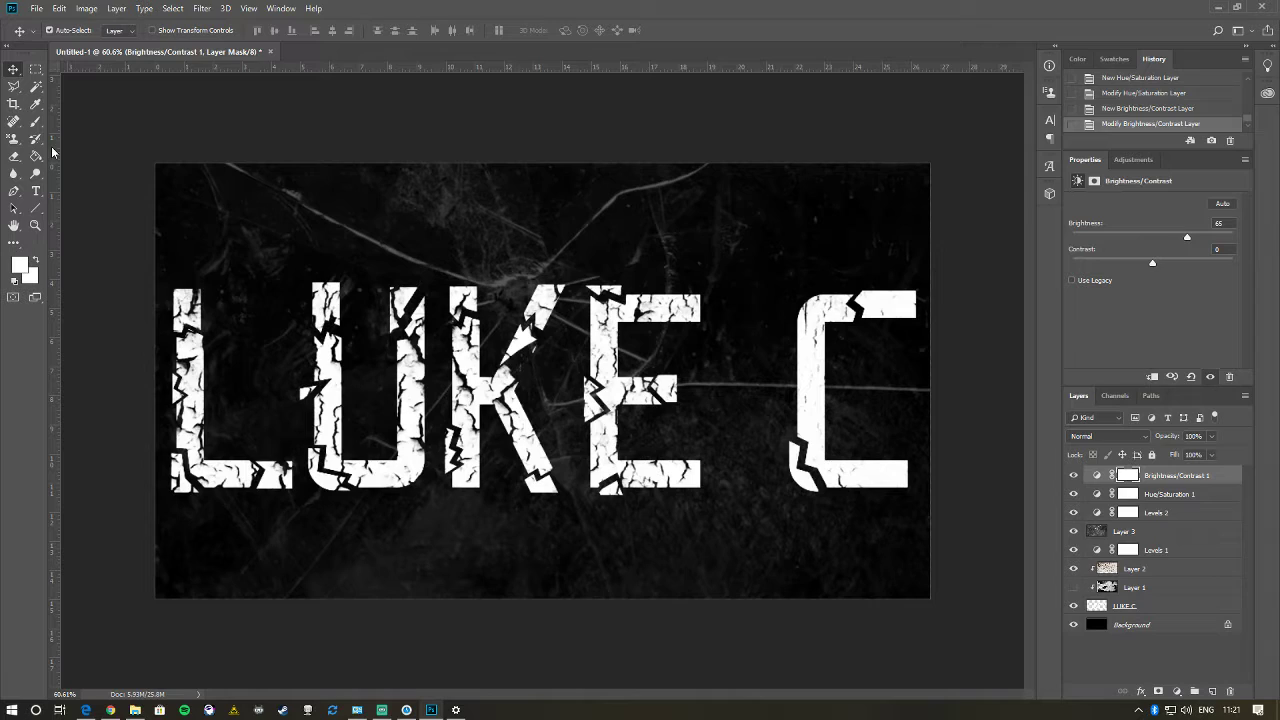
- Try to mask out the brightness effect near the canvas's upper edge with the Brush and Eraser in white
left_click(35, 121)
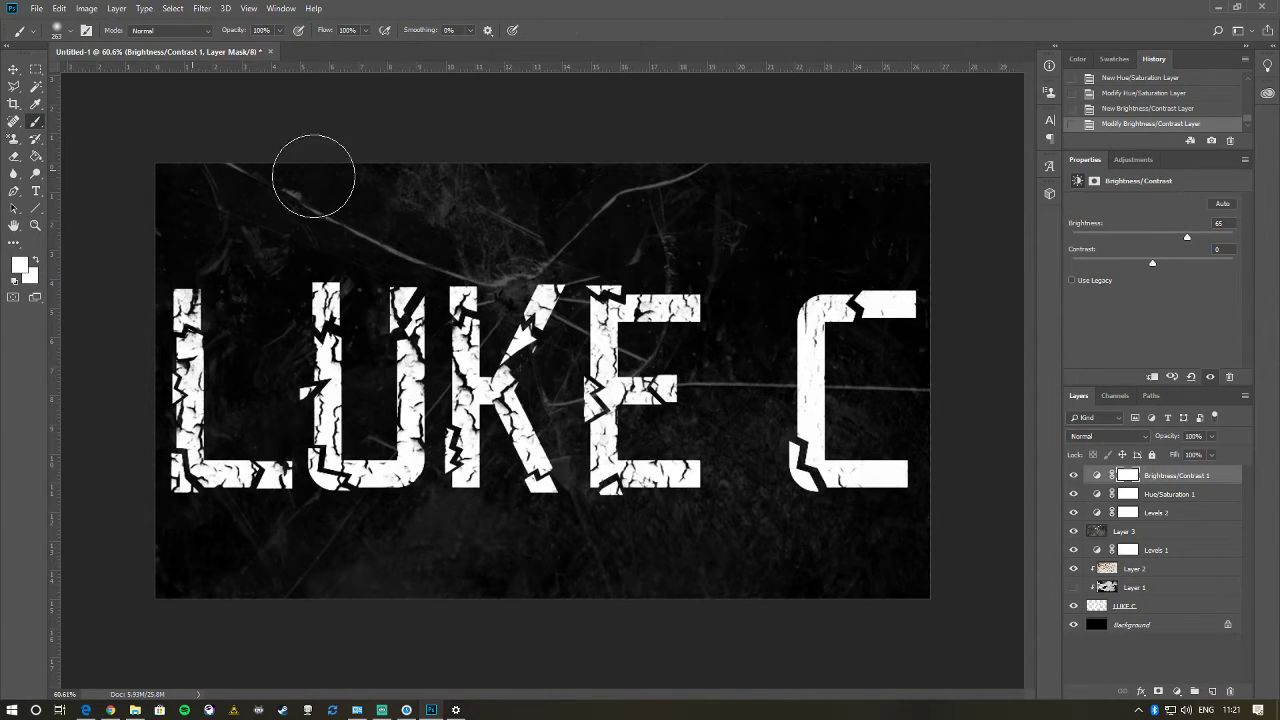
left_click(313, 175)
left_click(13, 156)
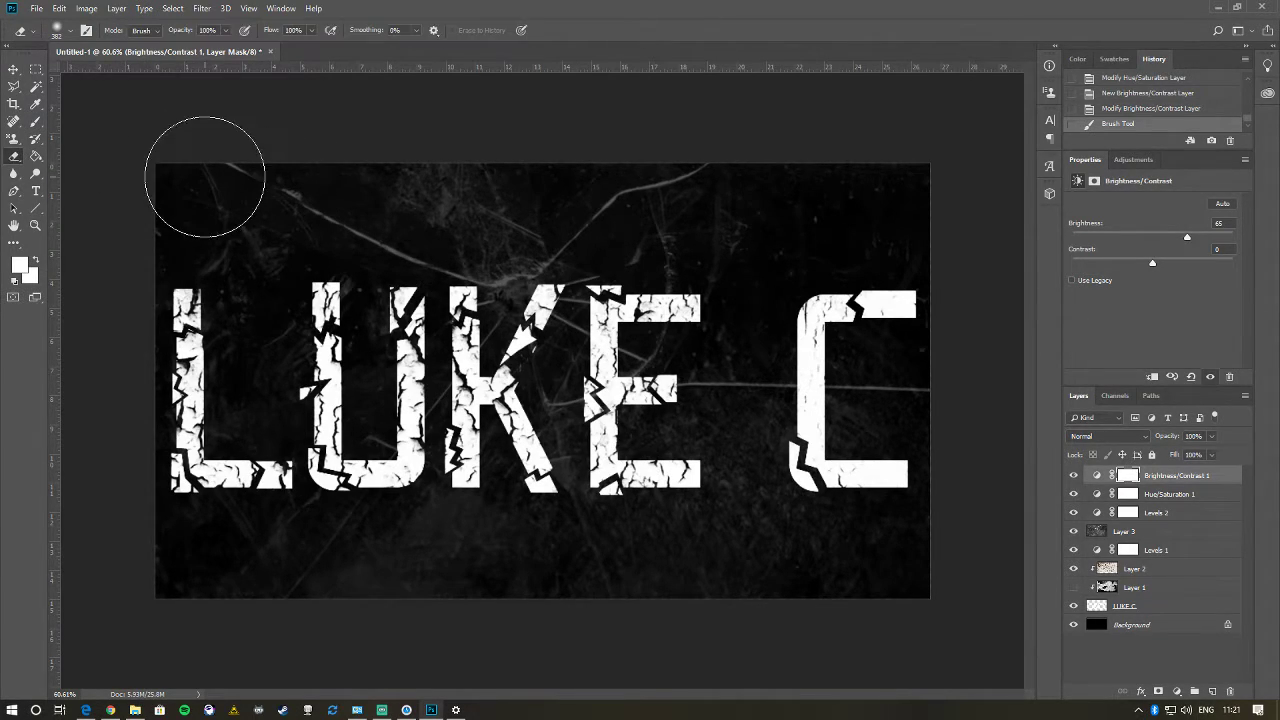
left_click_drag(376, 172, 235, 173)
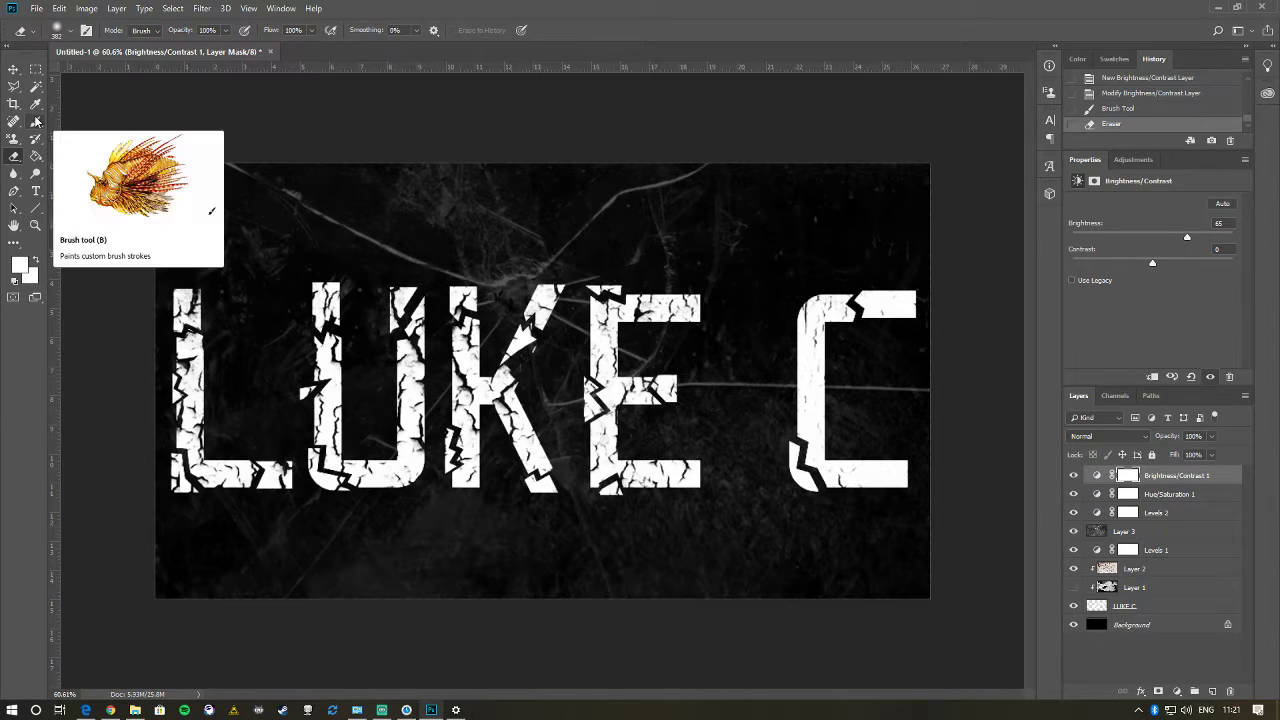
- Set the foreground color to 000000 and brush along the canvas's upper edge on the Brightness/Contrast layer mask
left_click(18, 265)
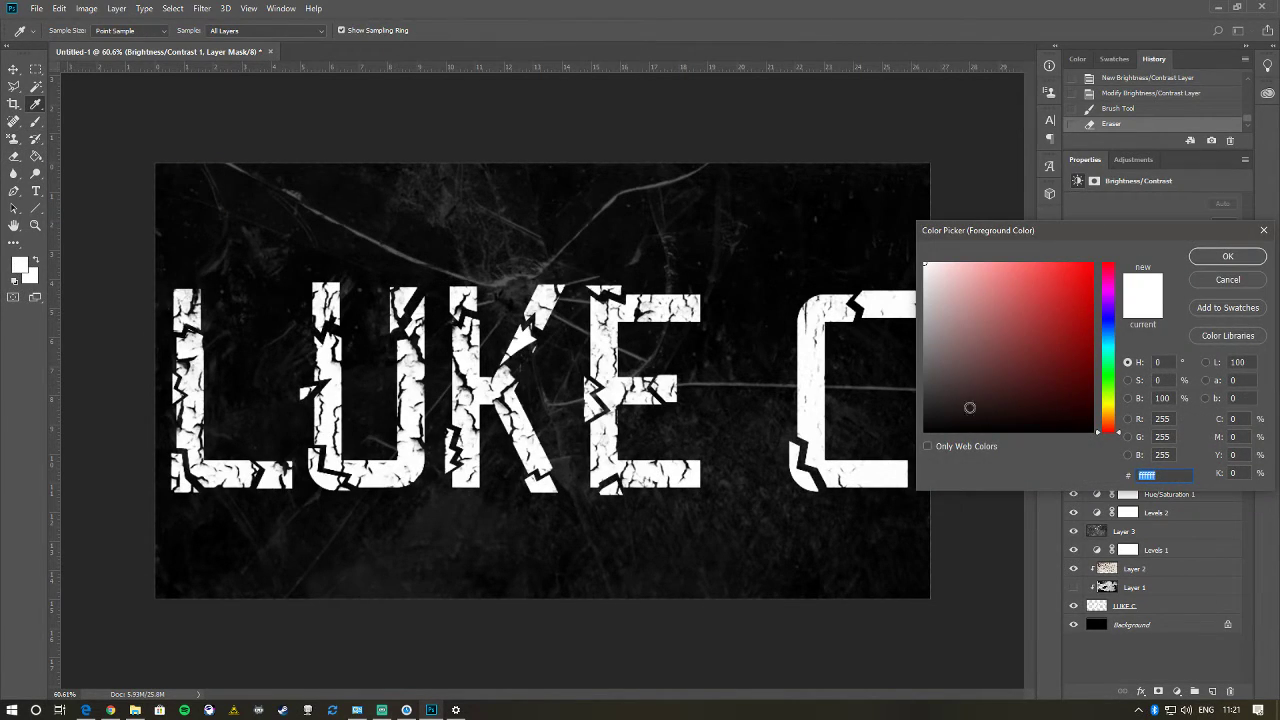
type("000000")
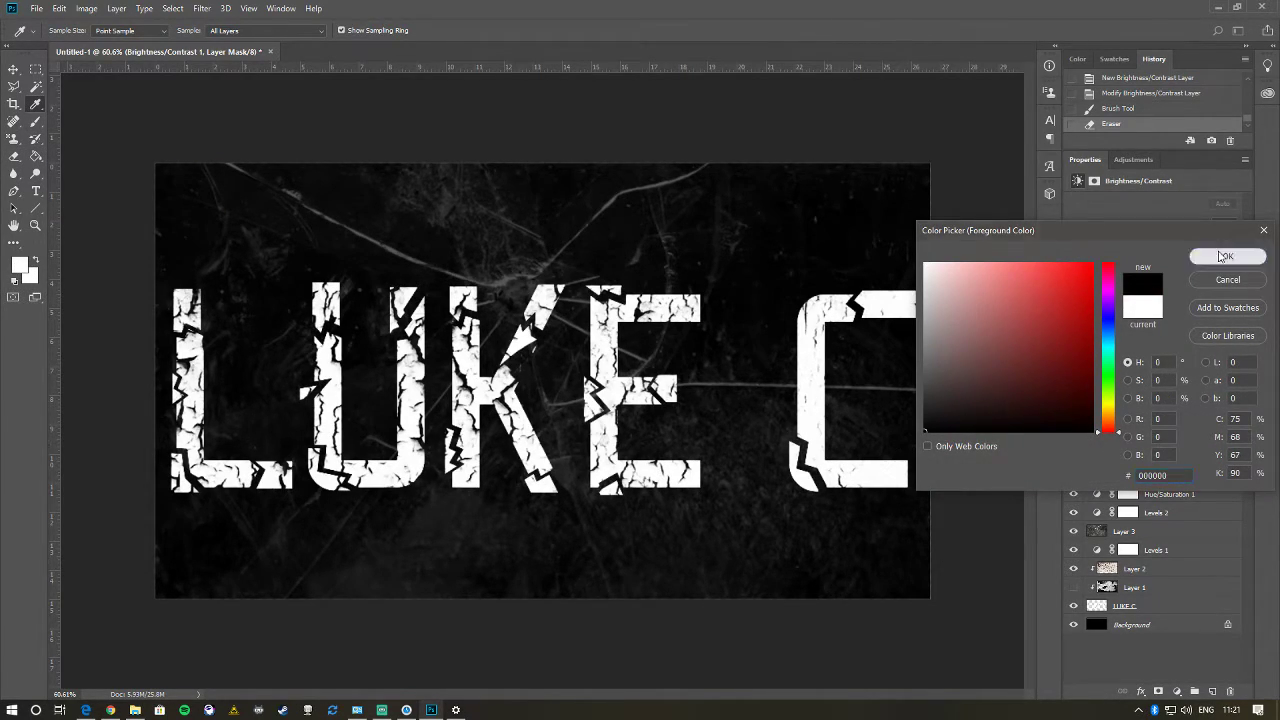
left_click(1225, 256)
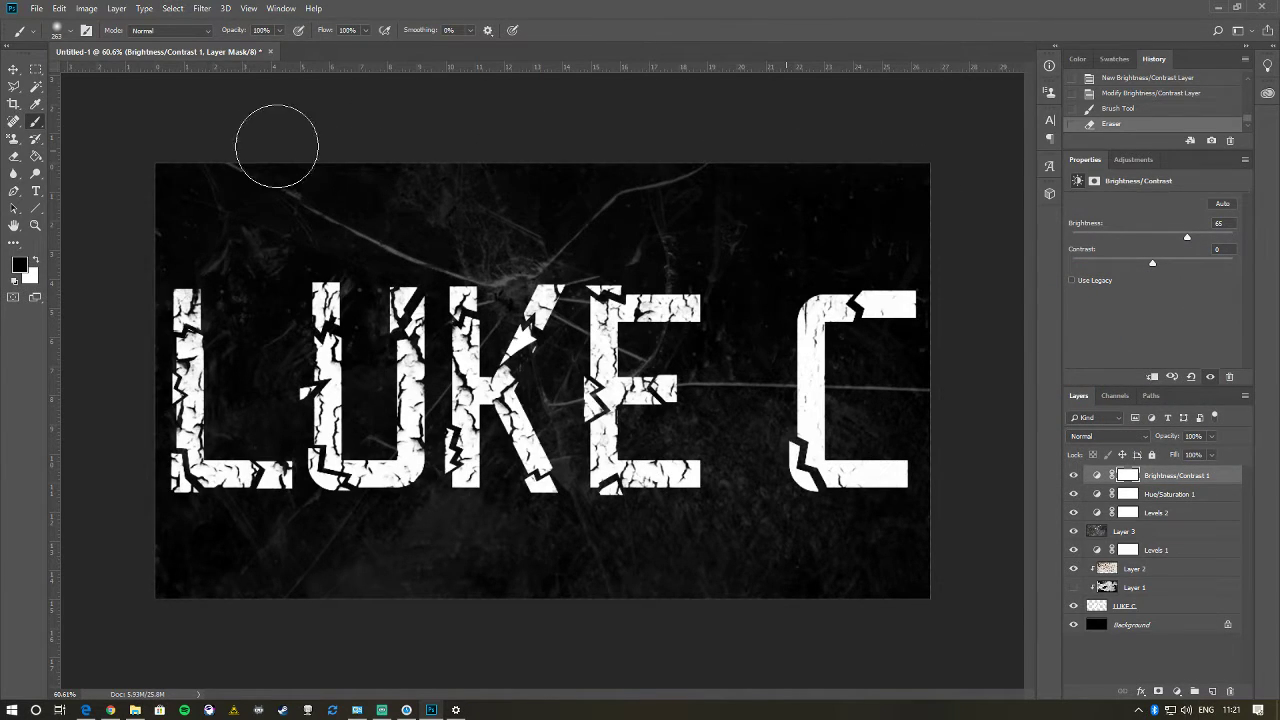
mouse_move(179, 157)
left_mouse_down()
mouse_move(597, 138)
mouse_move(63, 150)
left_mouse_up()
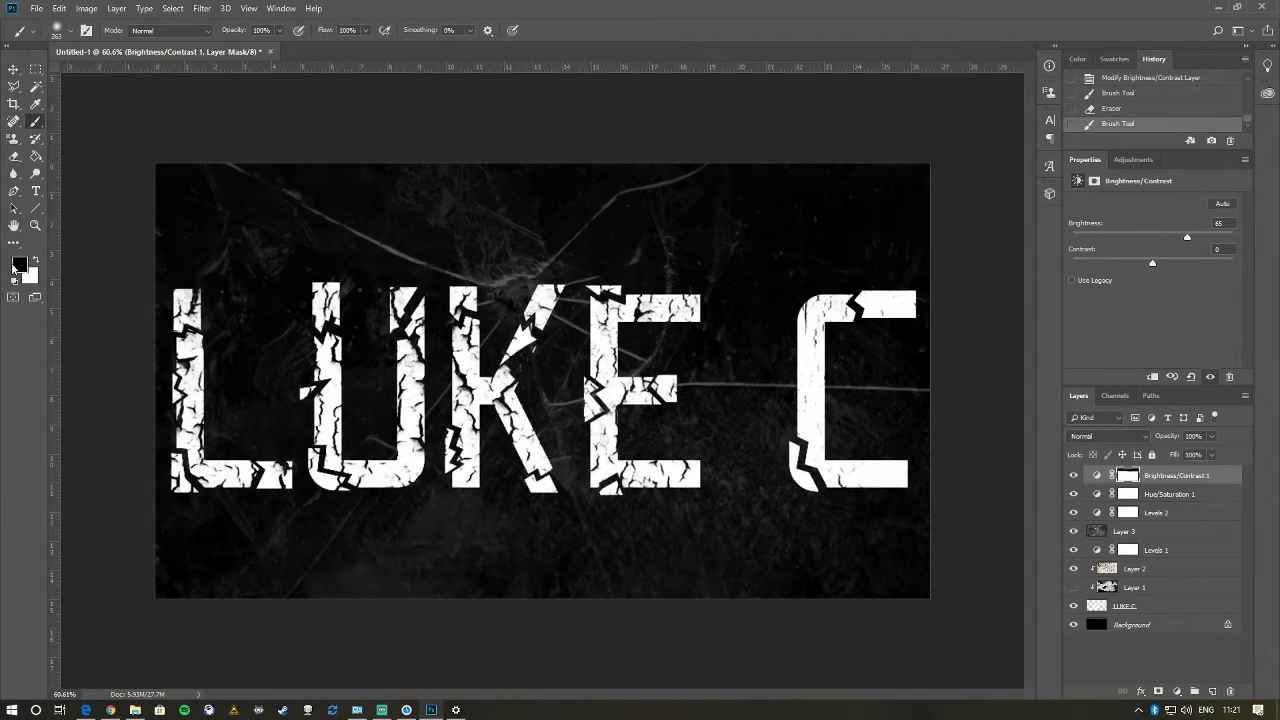
- Brush black around all the canvas edges on the Brightness/Contrast layer mask and set the brush size to 160
mouse_move(147, 168)
left_mouse_down()
mouse_move(902, 167)
mouse_move(930, 195)
left_mouse_up()
left_click_drag(981, 567, 549, 605)
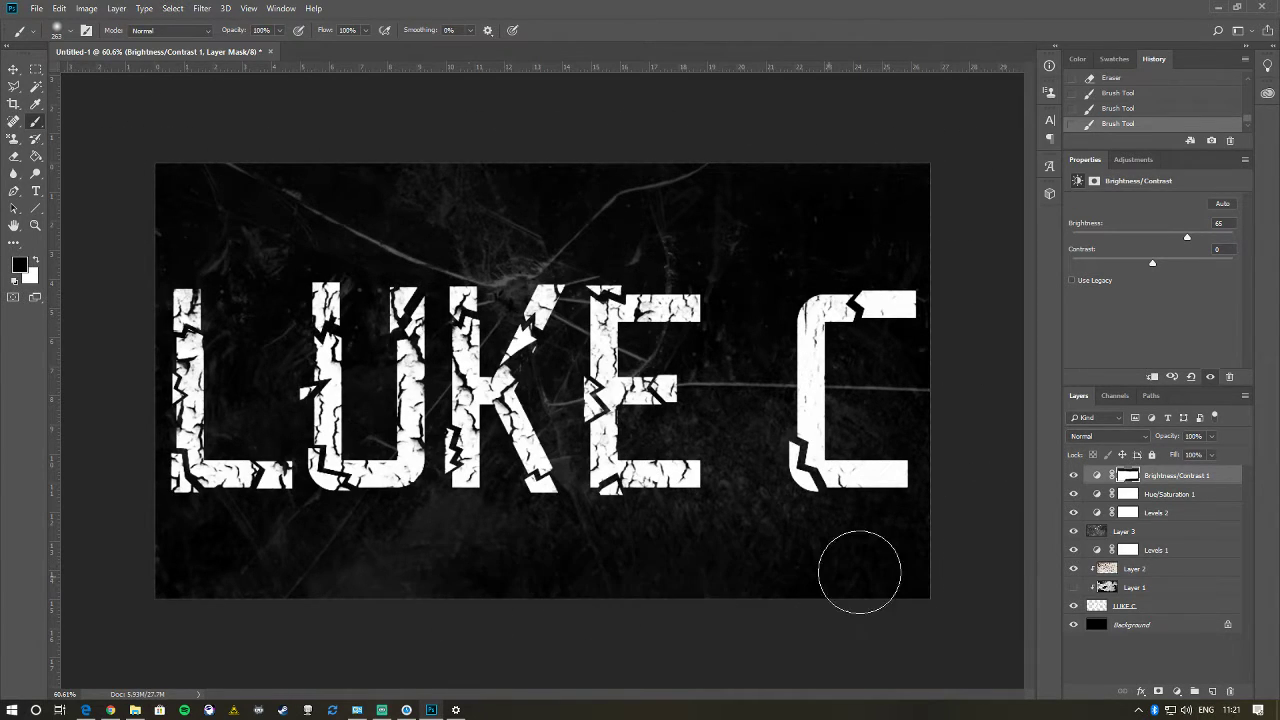
mouse_move(860, 572)
left_mouse_down()
mouse_move(622, 561)
mouse_move(306, 577)
mouse_move(487, 574)
mouse_move(103, 561)
mouse_move(706, 608)
mouse_move(978, 607)
mouse_move(162, 567)
mouse_move(137, 177)
left_mouse_up()
mouse_move(956, 133)
left_mouse_down()
mouse_move(934, 428)
mouse_move(949, 551)
left_mouse_up()
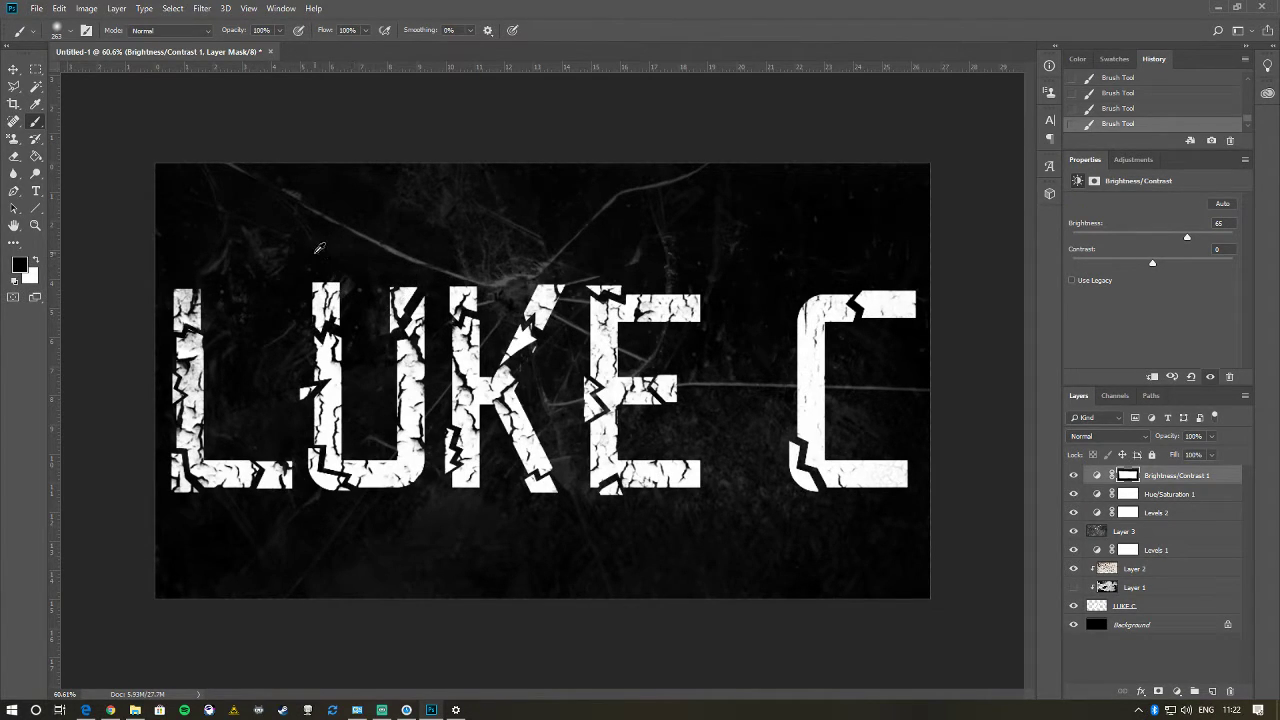
mouse_move(314, 255)
left_mouse_down()
mouse_move(625, 254)
mouse_move(350, 230)
mouse_move(300, 200)
mouse_move(230, 87)
mouse_move(305, 285)
mouse_move(600, 523)
mouse_move(459, 318)
mouse_move(466, 346)
mouse_move(167, 270)
mouse_move(177, 250)
mouse_move(197, 280)
mouse_move(197, 329)
mouse_move(194, 249)
mouse_move(224, 351)
mouse_move(200, 300)
mouse_move(204, 165)
left_mouse_up()
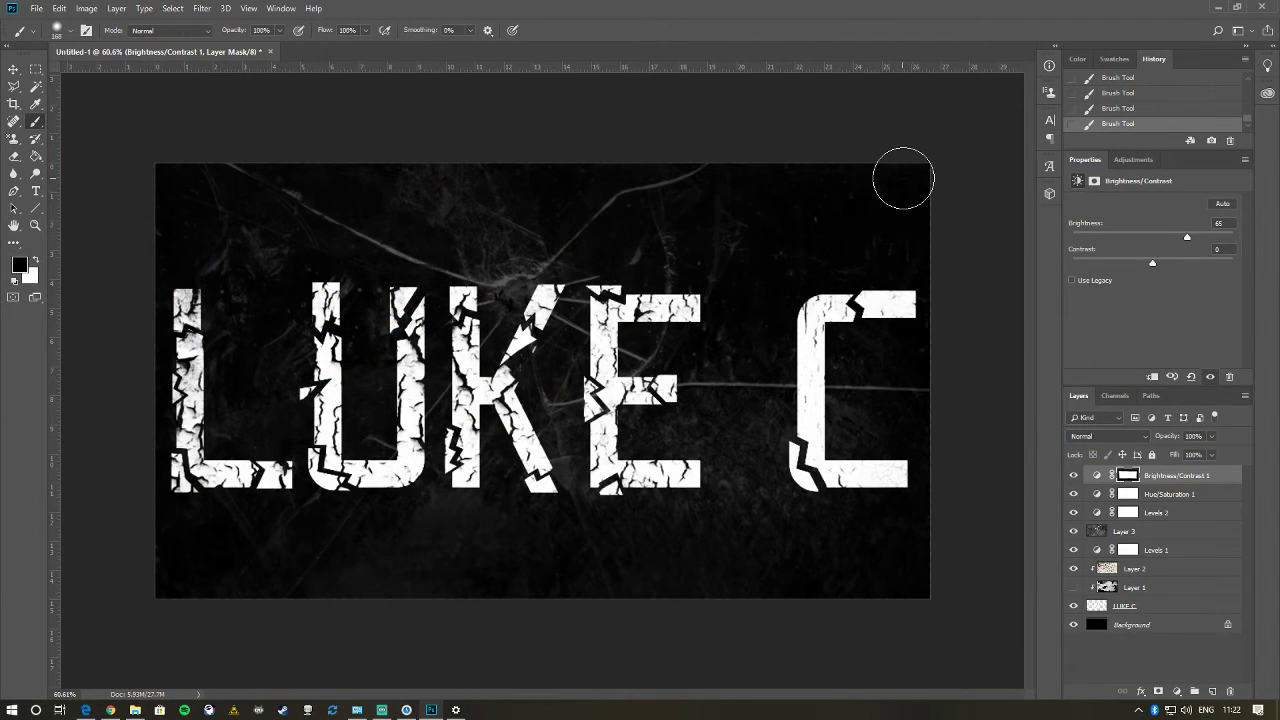
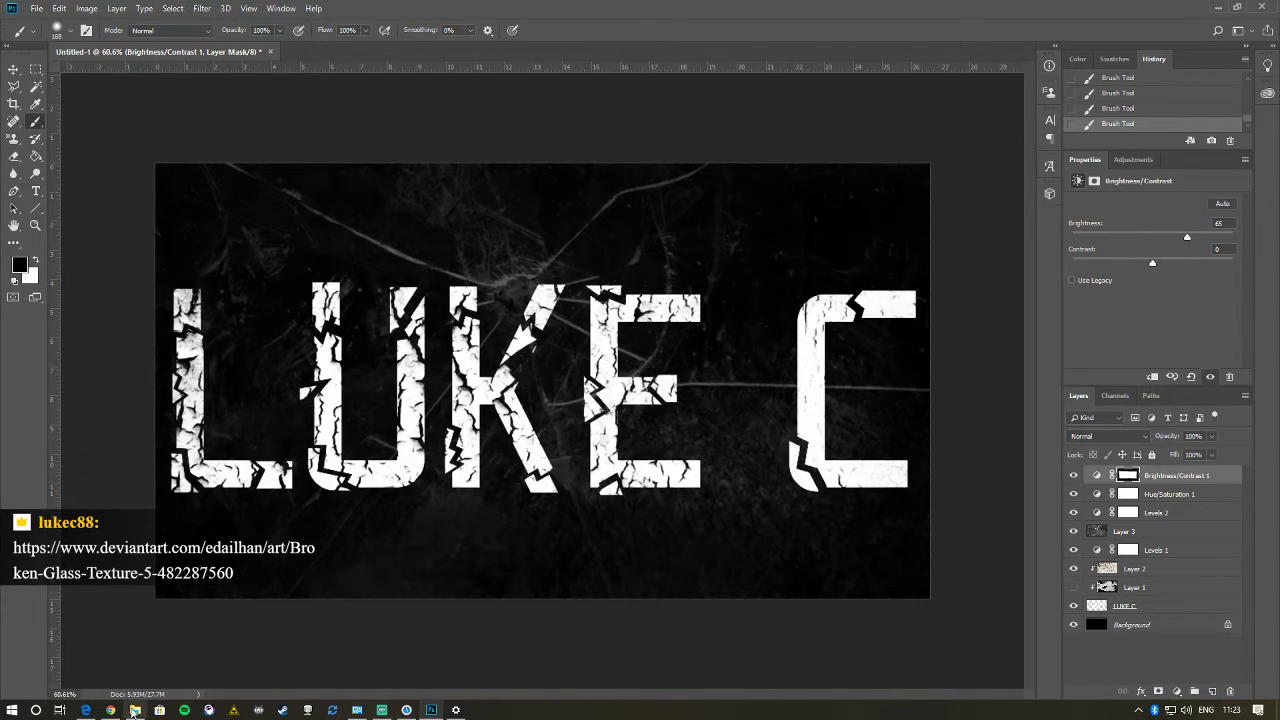
- Switch to File Explorer and preview the textures in the broken_glass_texture_pack_7 folder to choose a shattered glass image
left_click(135, 710)
left_click(661, 210)
double_click(661, 210)
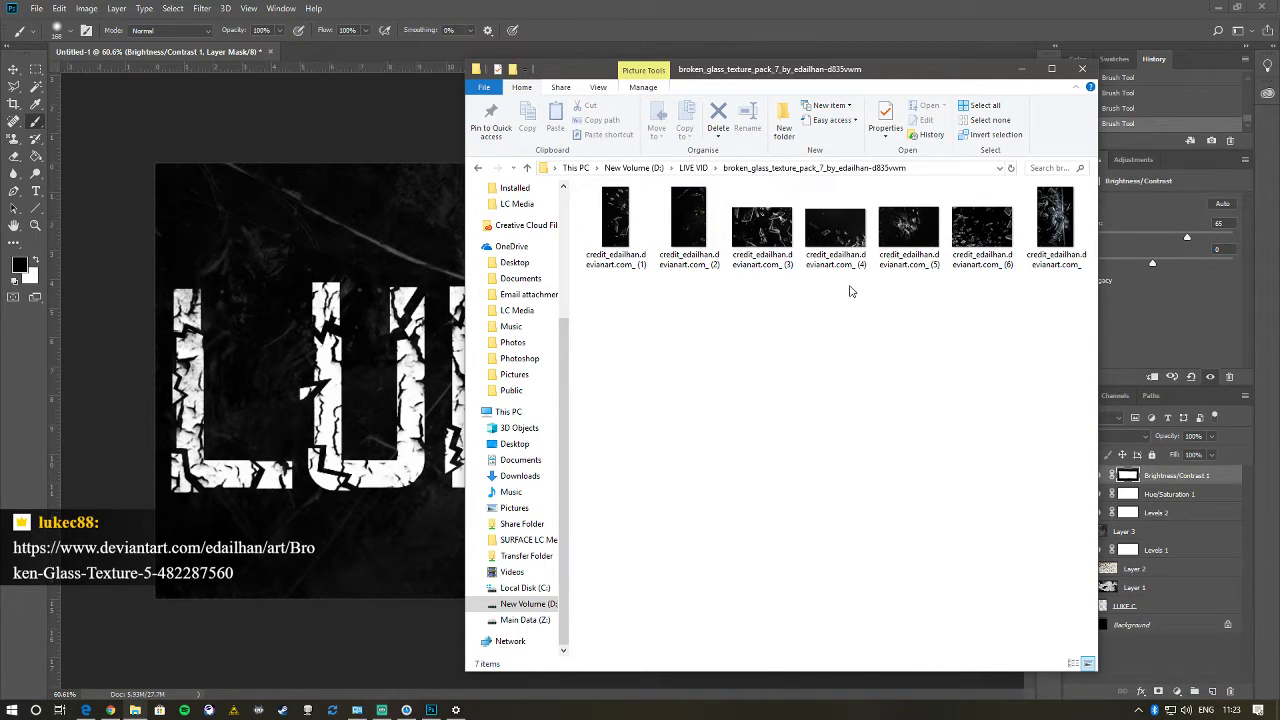
left_click(910, 228)
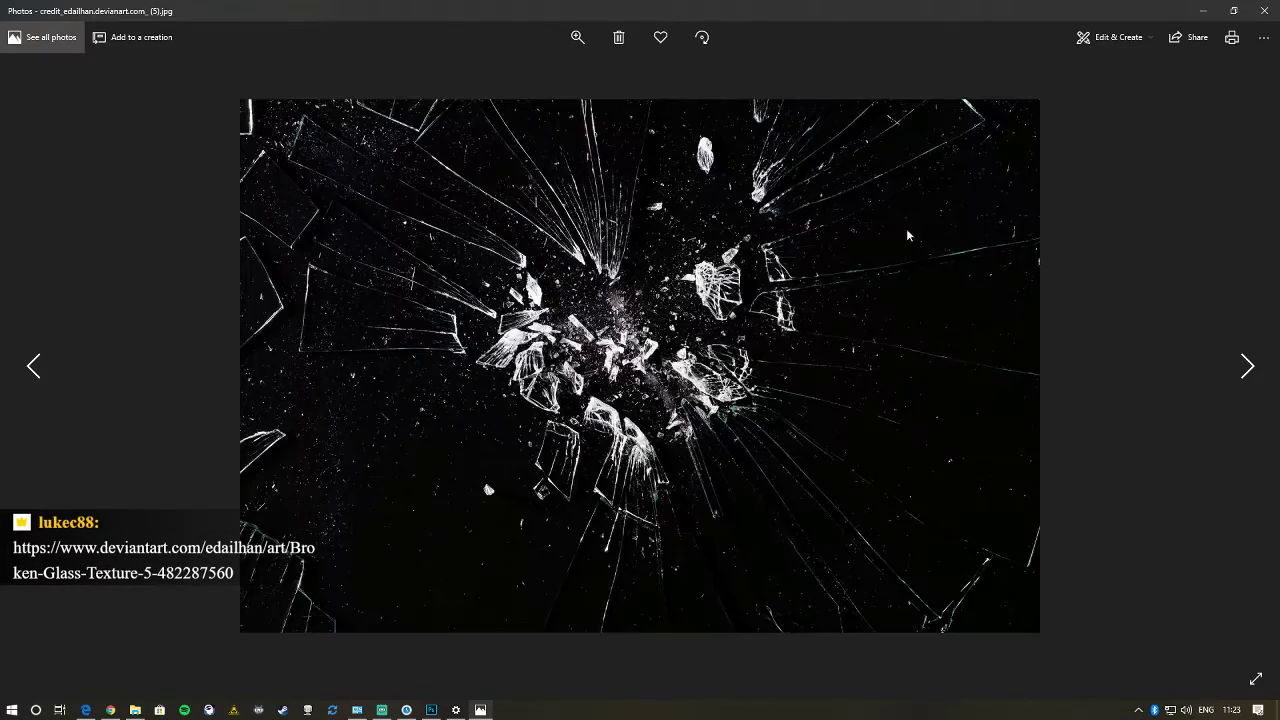
left_click(1263, 37)
left_click(1262, 10)
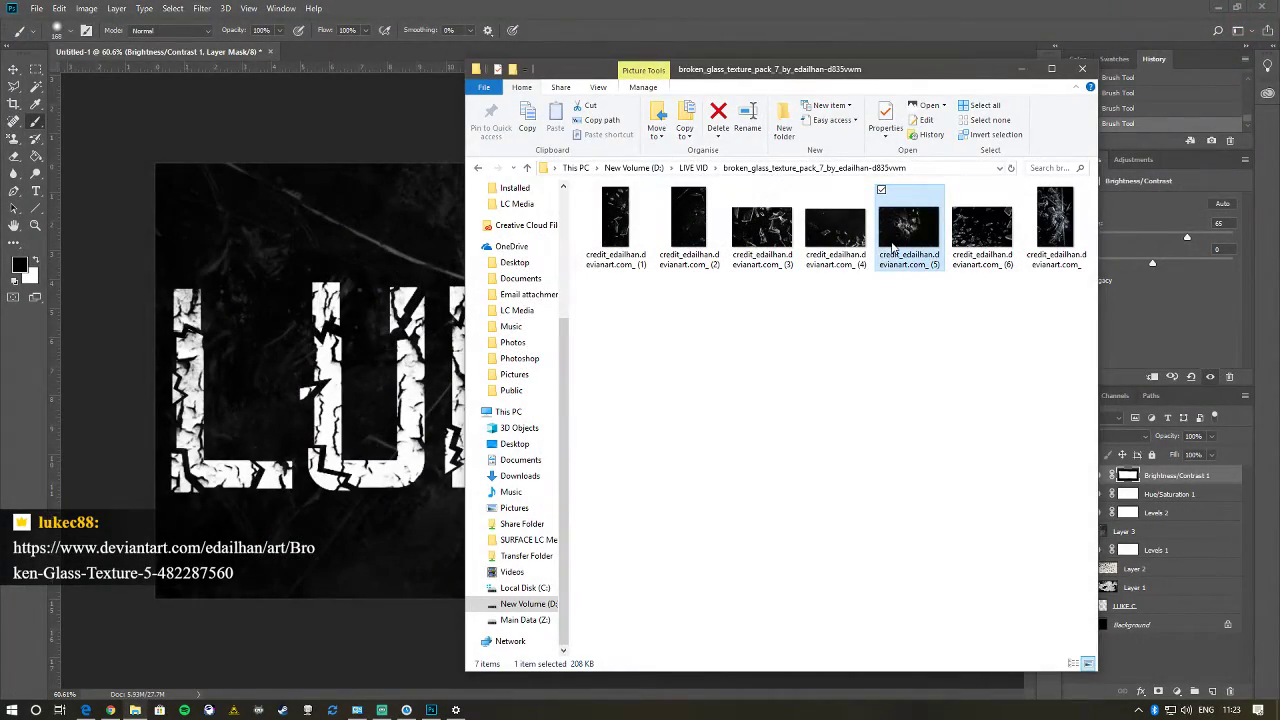
double_click(893, 248)
left_click(1264, 10)
double_click(1060, 210)
key("Left")
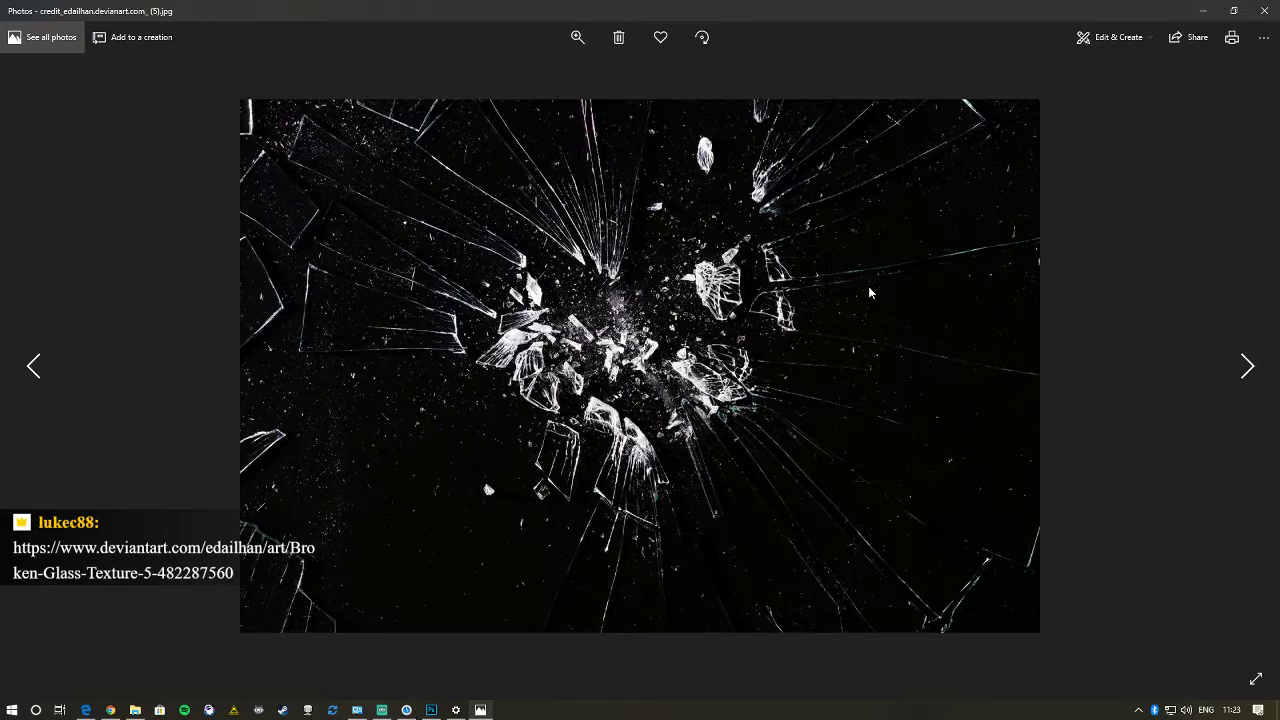
left_click(1264, 10)
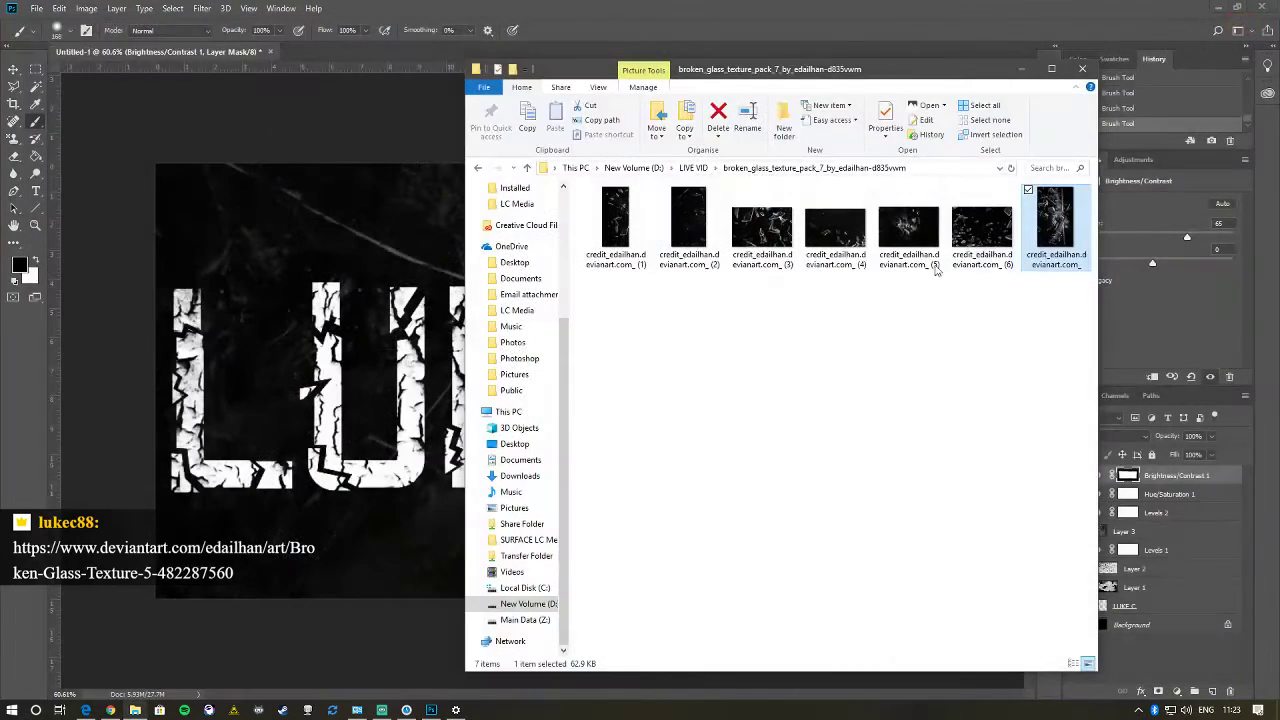
- Place the shattered glass image credit_edailhan.devianart.com_ (5) as the top layer, scaled to about 161% to span the canvas width
left_click(935, 230)
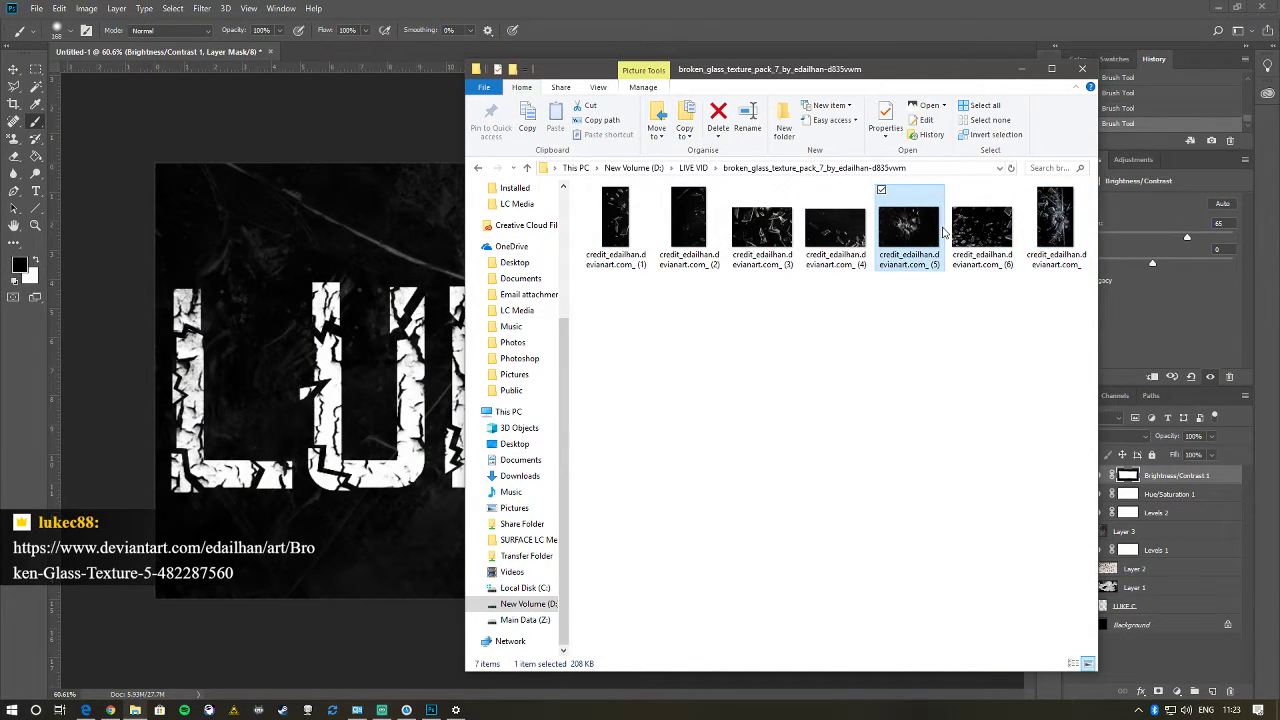
left_click(297, 80)
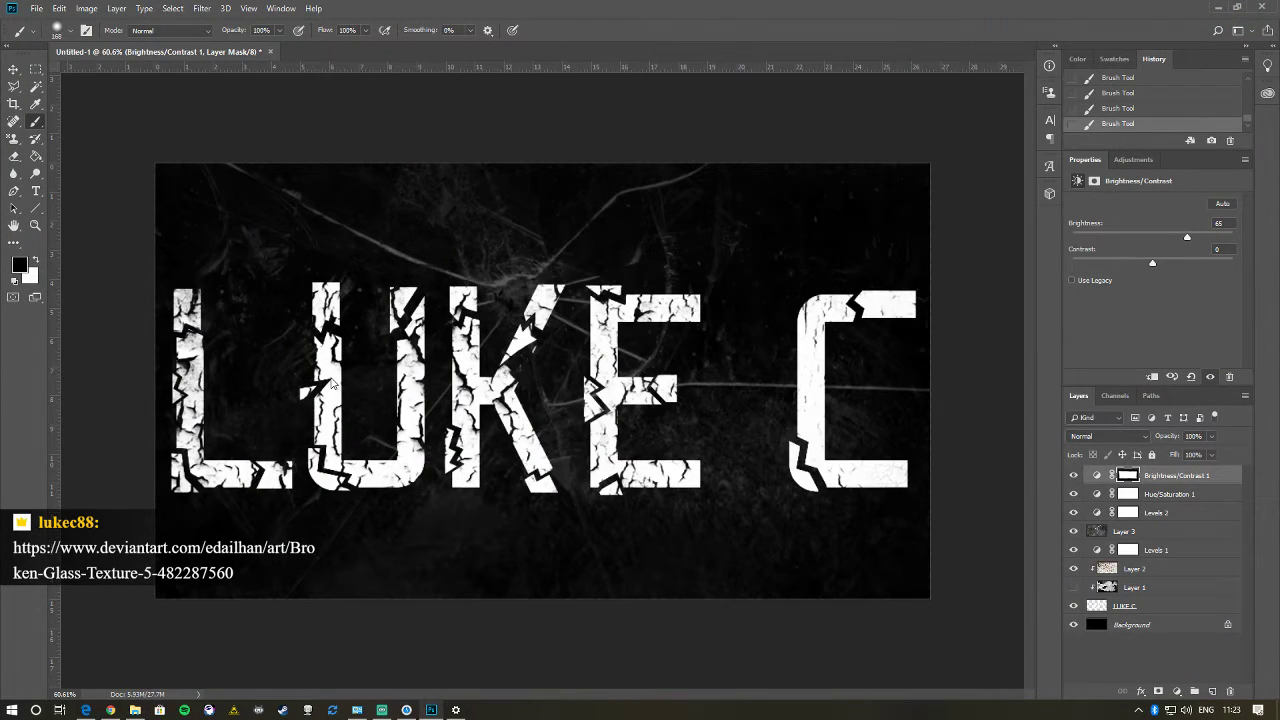
left_click_drag(332, 383, 334, 382)
left_click_drag(451, 344, 305, 286)
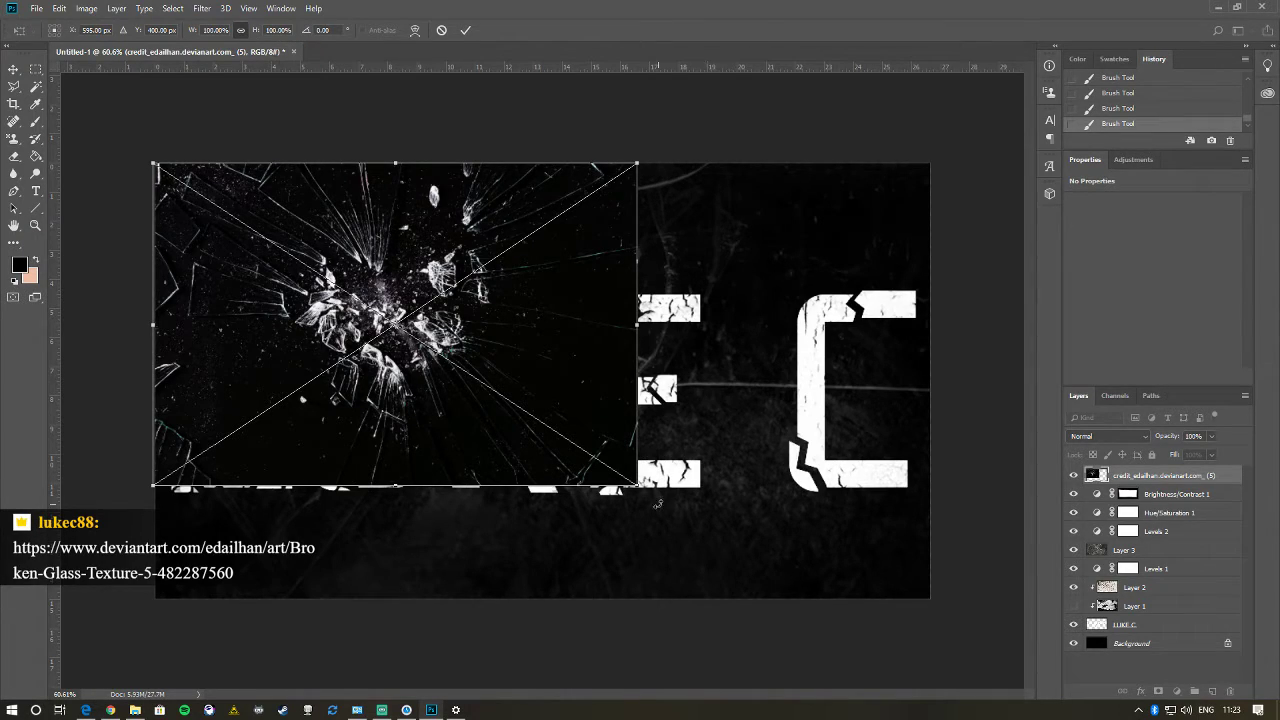
left_click_drag(636, 486, 970, 628)
left_click_drag(805, 500, 800, 468)
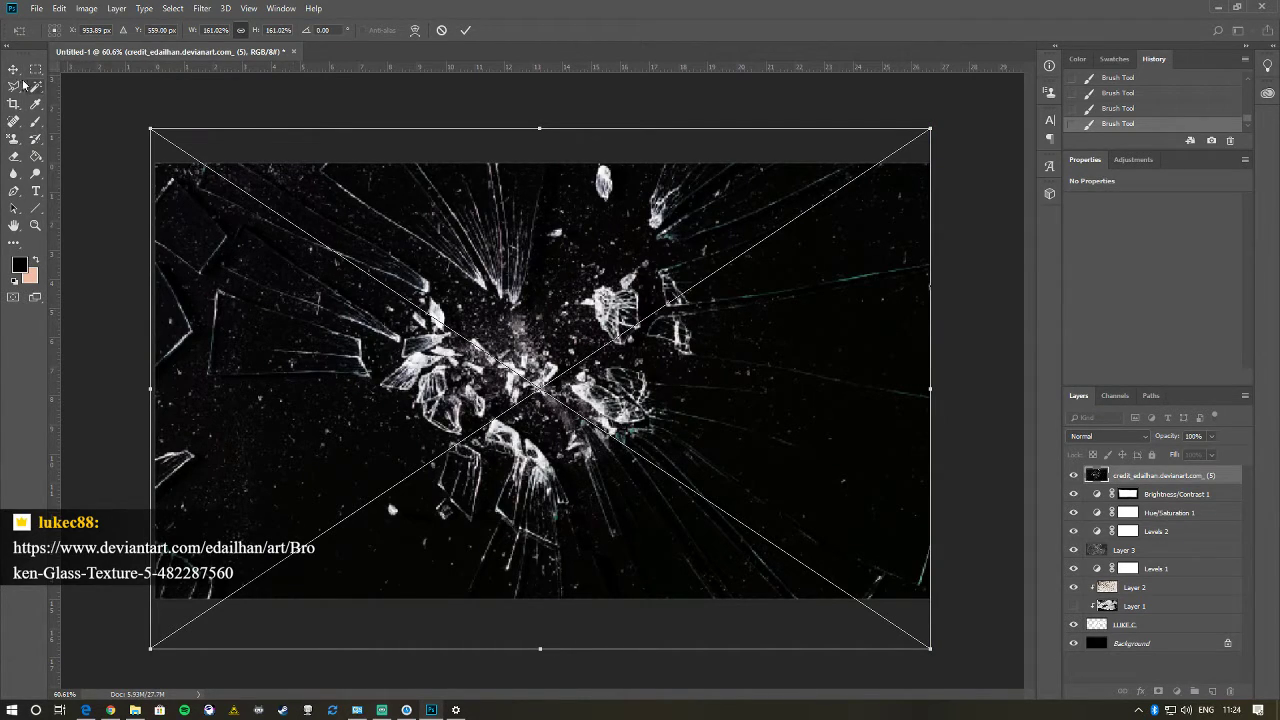
left_click(14, 72)
left_click(583, 264)
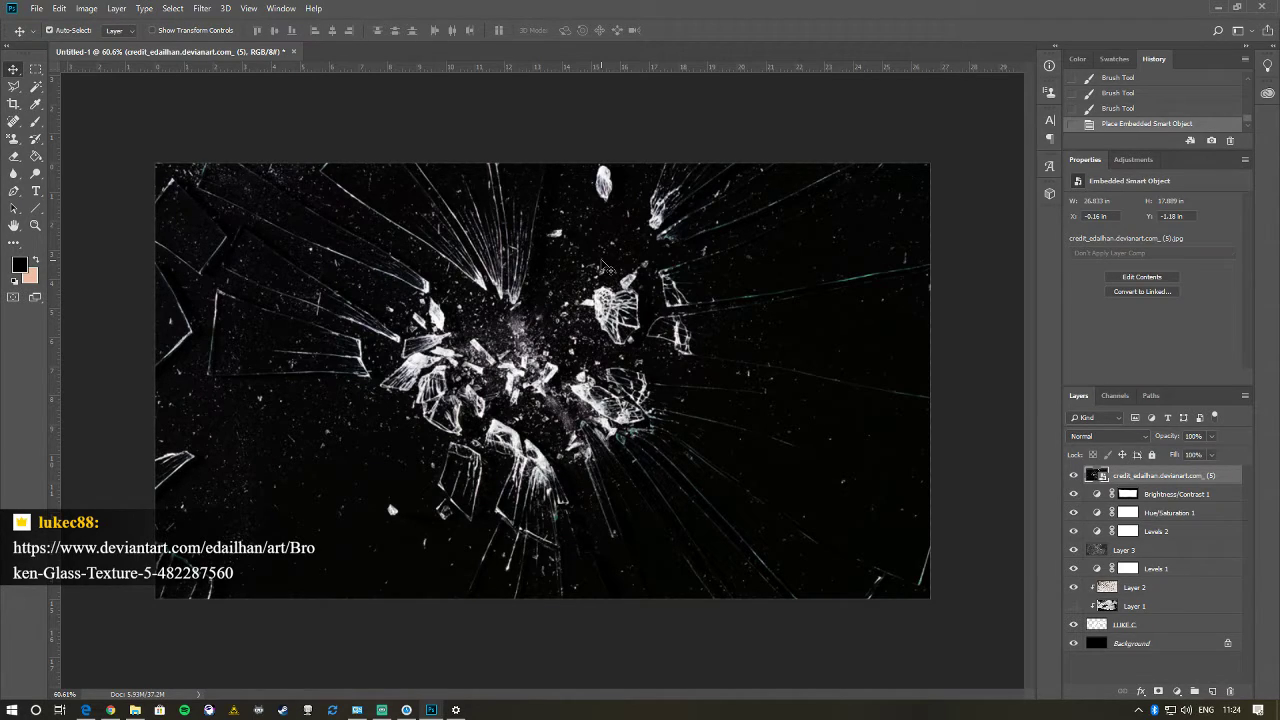
- Set the shattered glass layer's blend mode to Screen and shift the glass upward behind the tops of the letters
left_click(1091, 437)
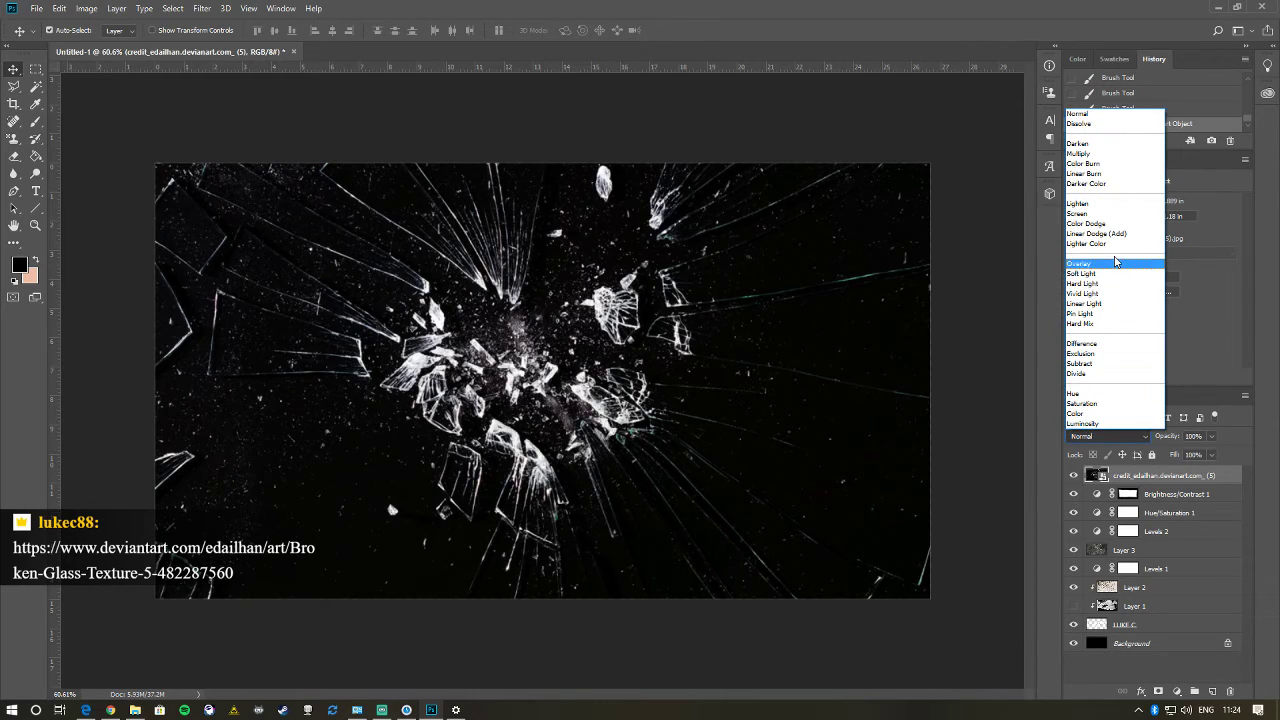
left_click(1118, 214)
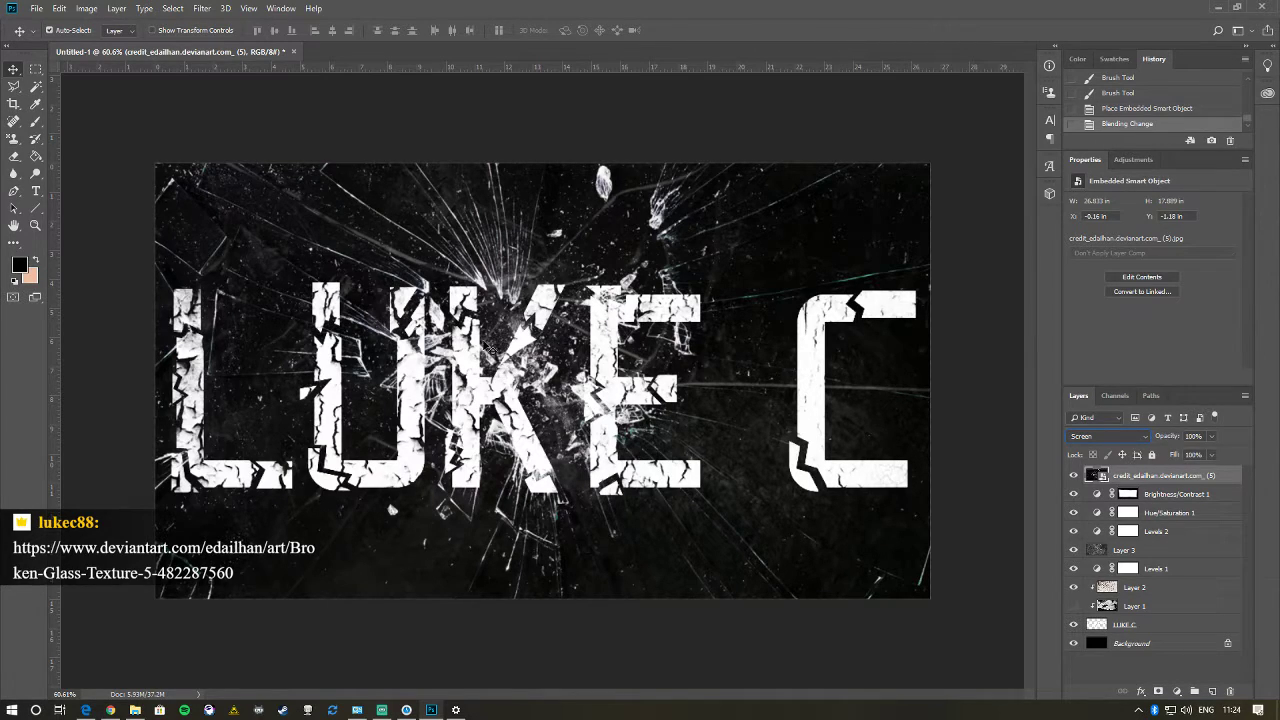
left_click_drag(498, 343, 497, 301)
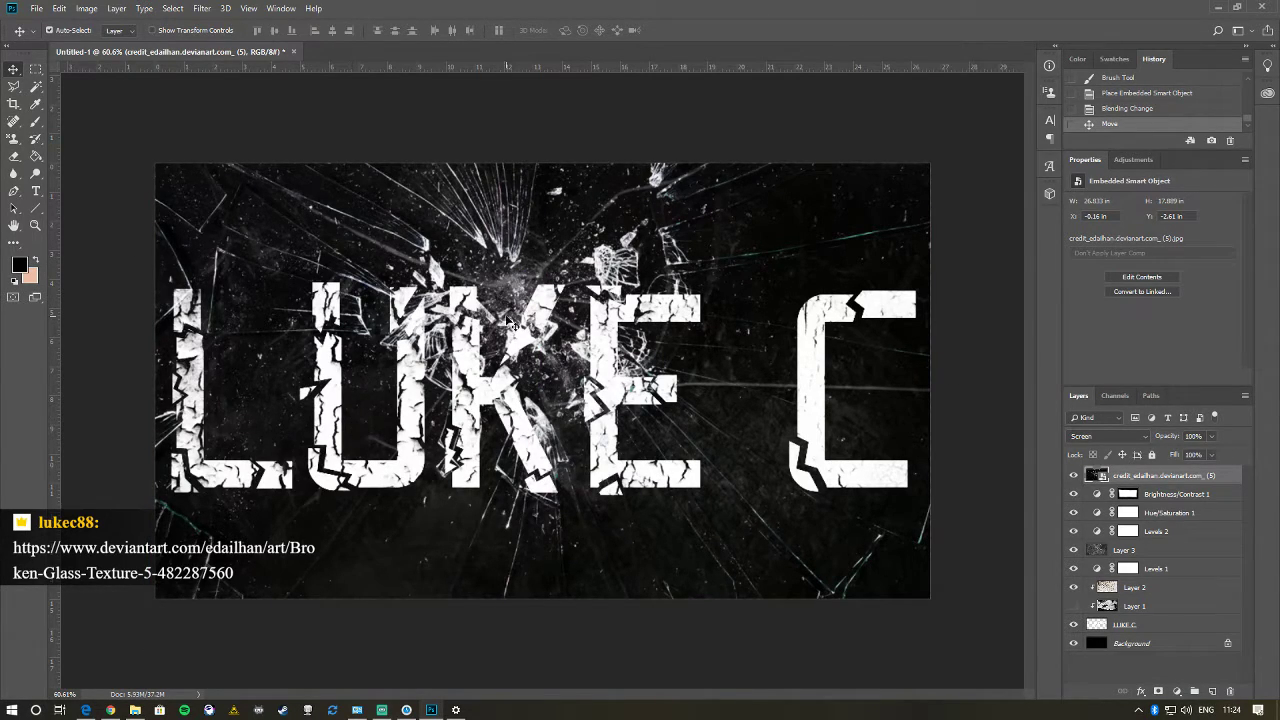
left_click_drag(512, 323, 511, 315)
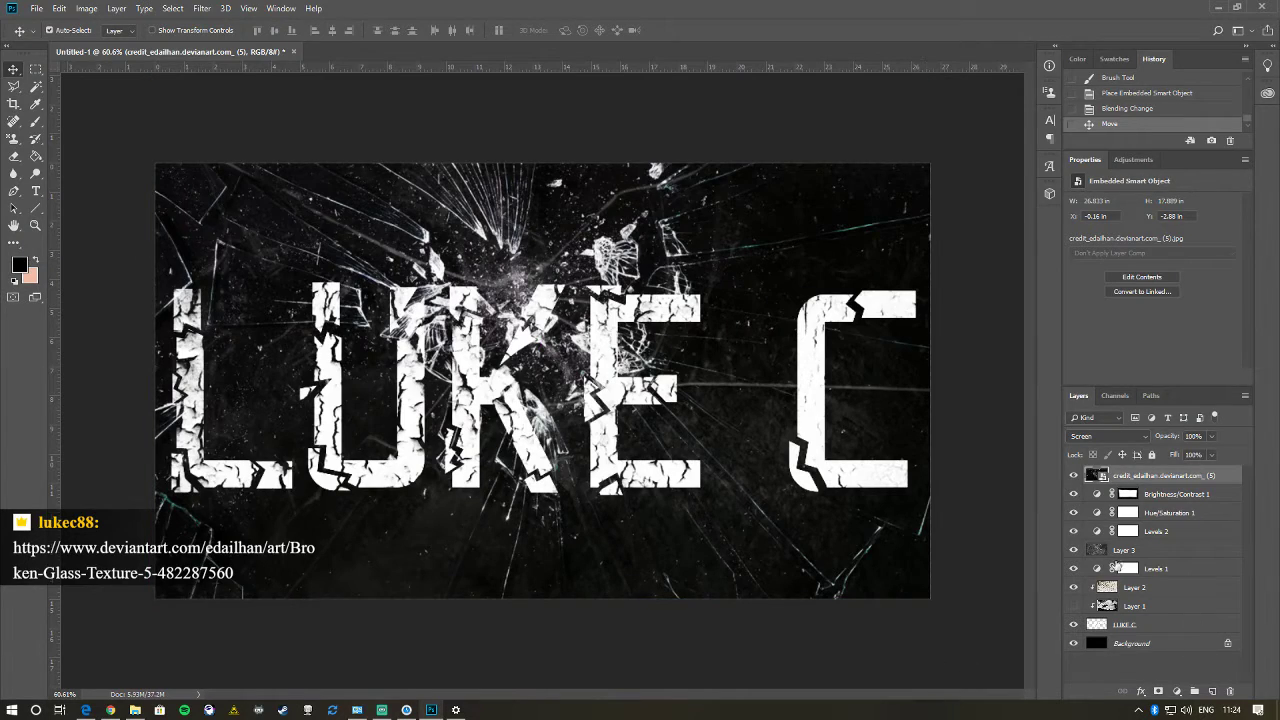
- Compare the design with and without Layer 3 and with and without the crumbling paint on Layer 2
left_click(1074, 550)
left_click(1074, 550)
left_click(1074, 551)
left_click(1074, 551)
left_click(1074, 588)
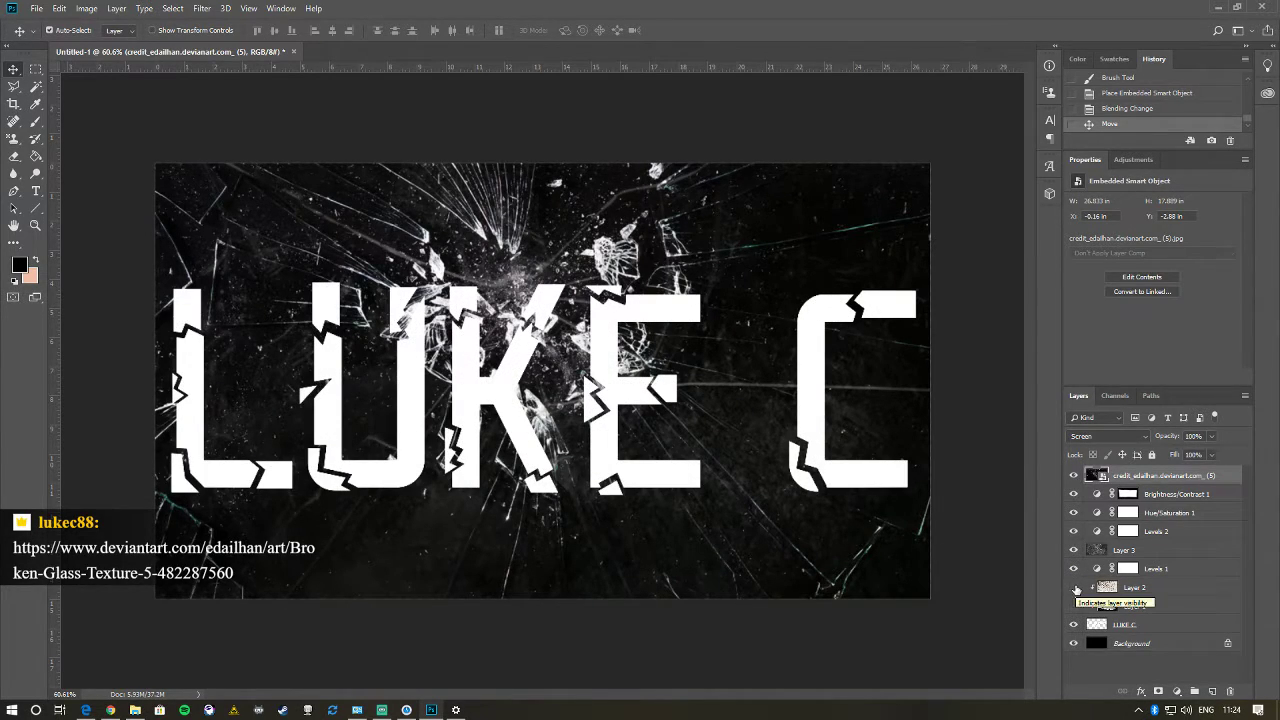
left_click(1074, 588)
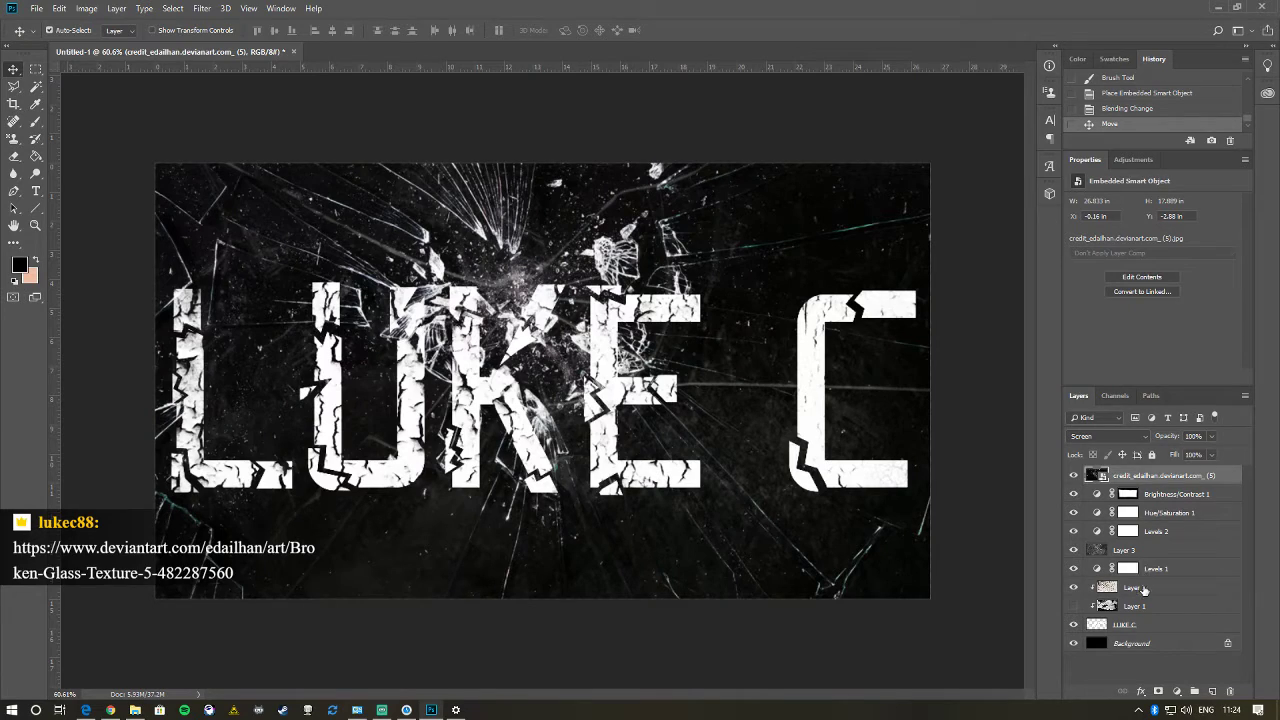
- Reduce the opacity of the lettering layer to 83%
left_click(1146, 625)
mouse_move(1175, 440)
left_mouse_down()
mouse_move(1154, 441)
mouse_move(1190, 440)
left_mouse_up()
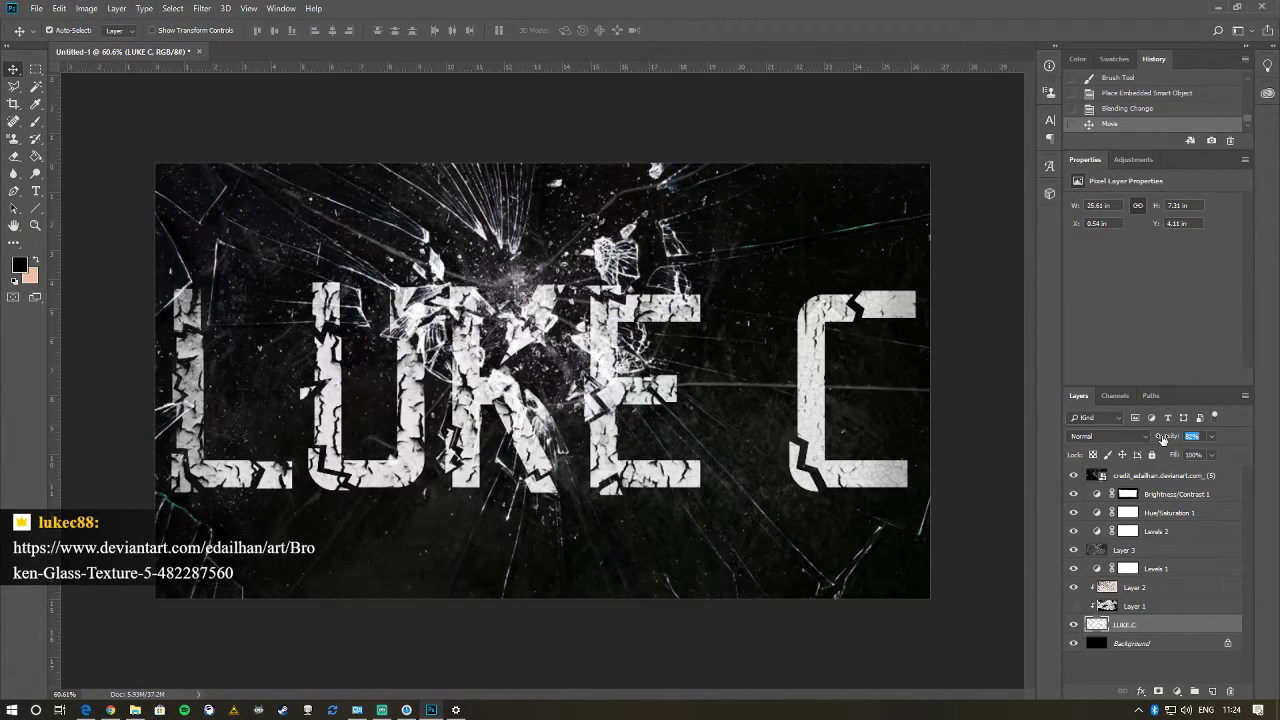
left_click_drag(1163, 441, 1192, 440)
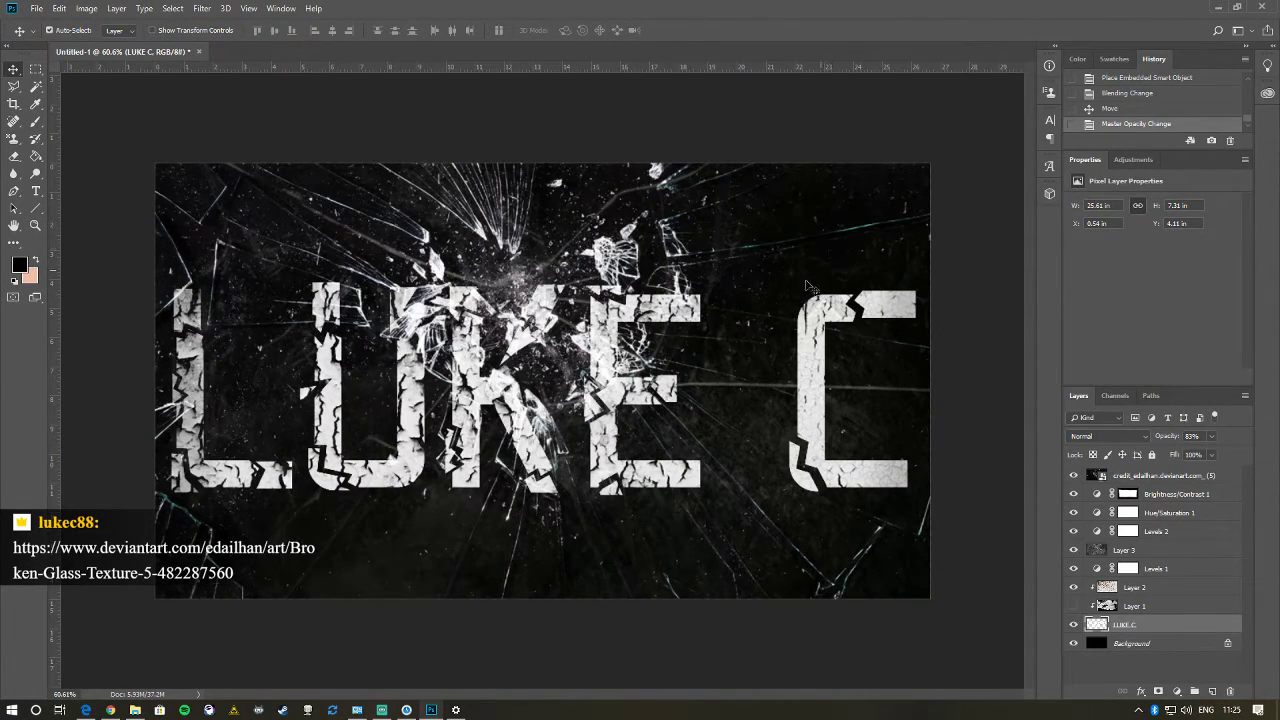
- Cut off the upper arm of the letter C with the Polygonal Lasso, nudge it upward to open a crack, and deselect
left_click(13, 86)
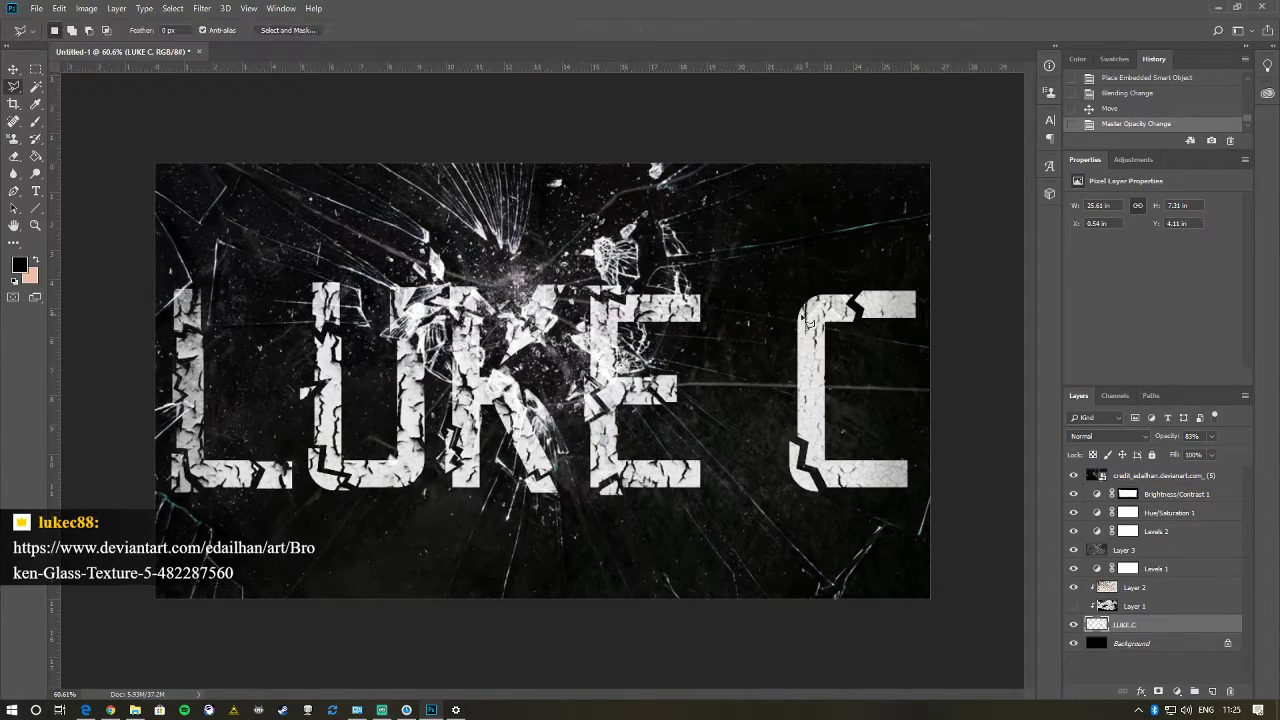
left_click(789, 321)
left_click(916, 347)
left_click(922, 307)
left_click(915, 265)
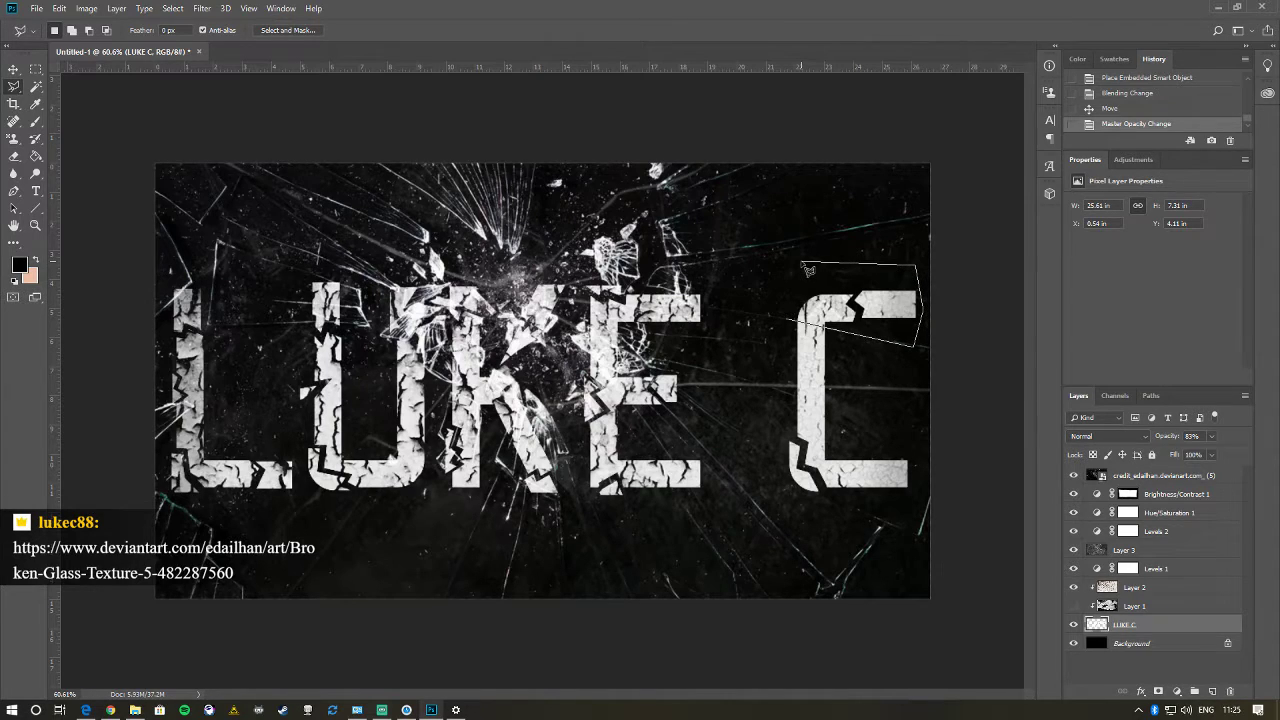
left_click(790, 316)
left_click(13, 70)
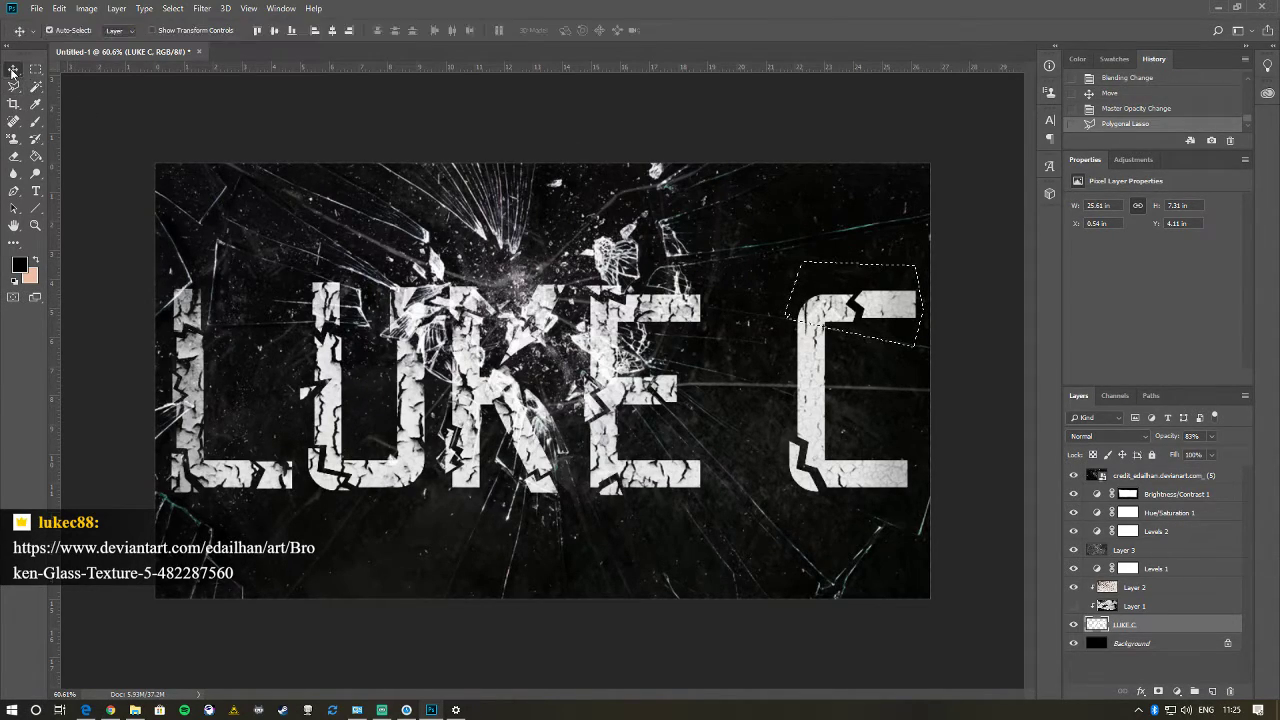
key("Up")
key("Up")
key("Up")
key("Up")
key("Up")
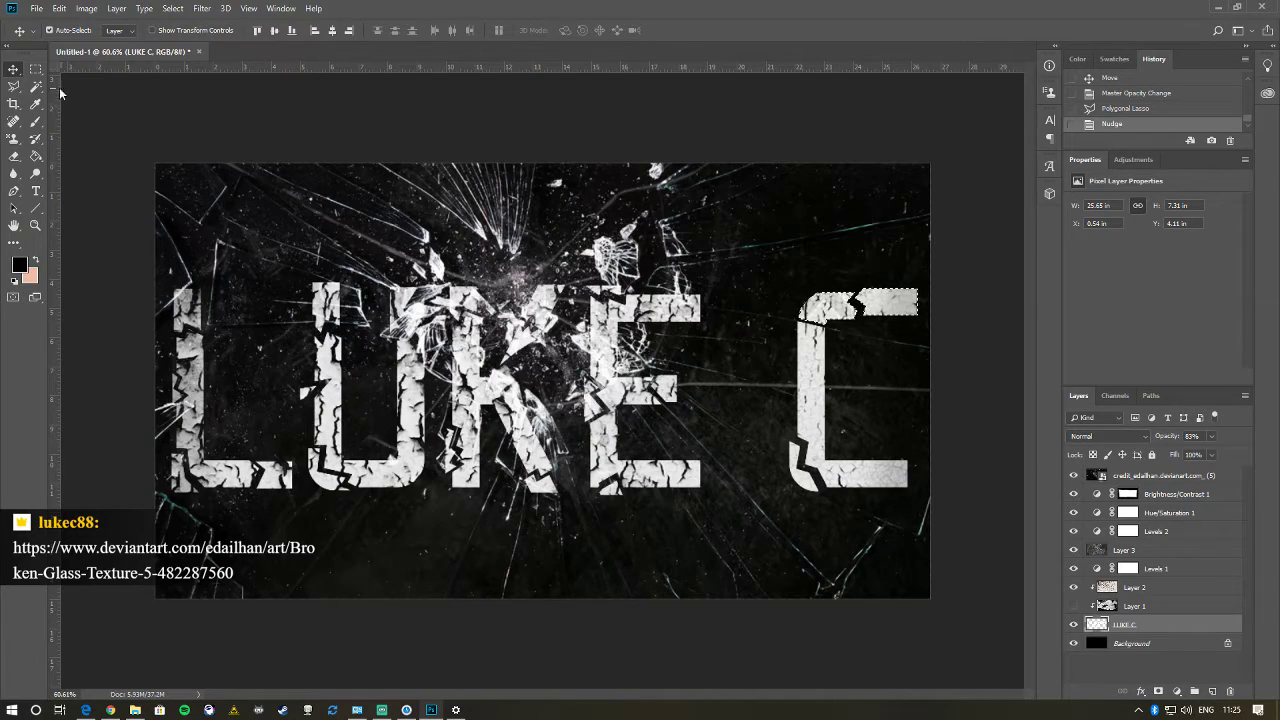
left_click(13, 86)
key("ctrl+d")
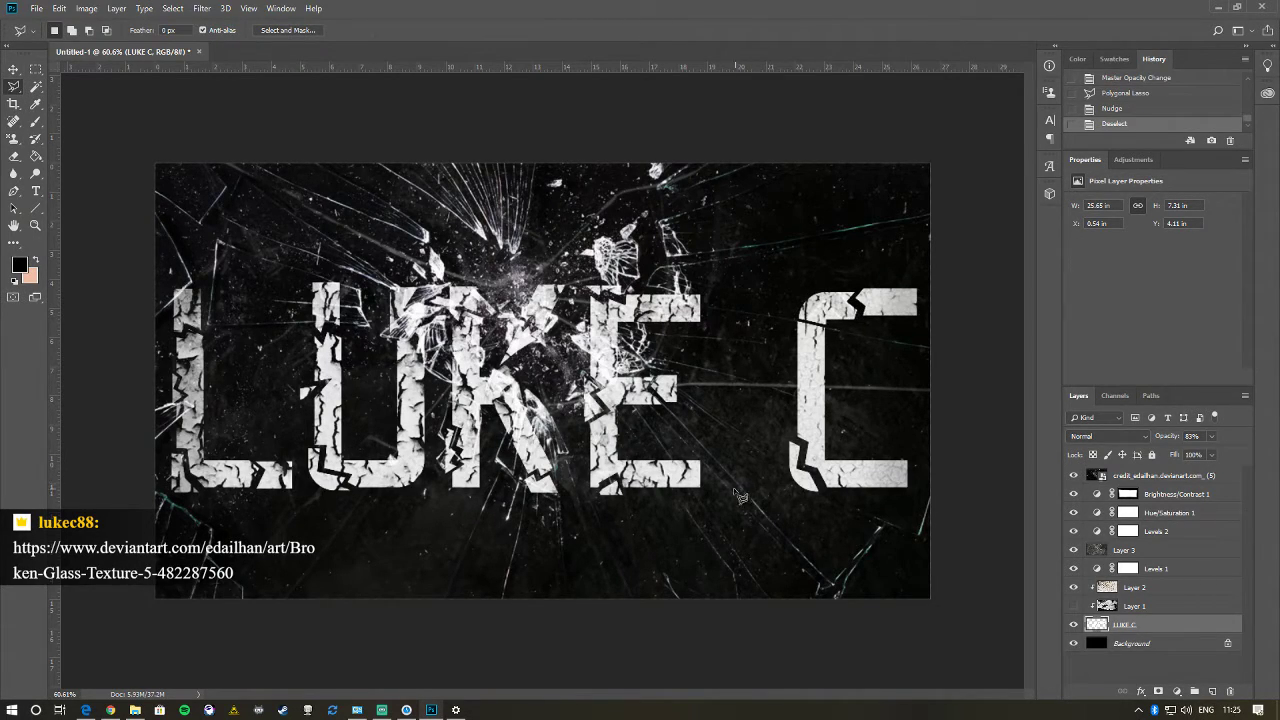
- Cut off the end of the letter E's lower arm with the Polygonal Lasso and nudge it to the right and down
left_click(671, 458)
left_click(706, 510)
left_click(726, 482)
left_click(725, 441)
left_click(671, 458)
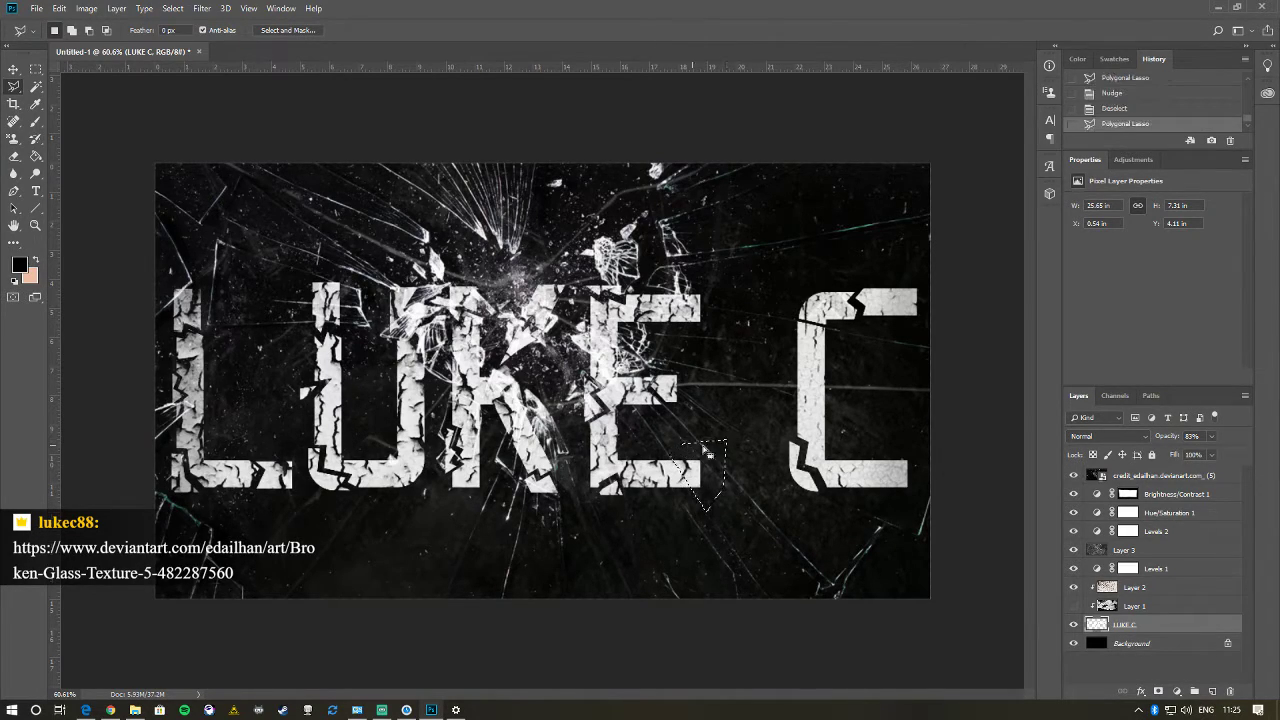
left_click(14, 72)
key("Right")
key("Right")
key("Right")
key("Down")
key("Down")
key("Down")
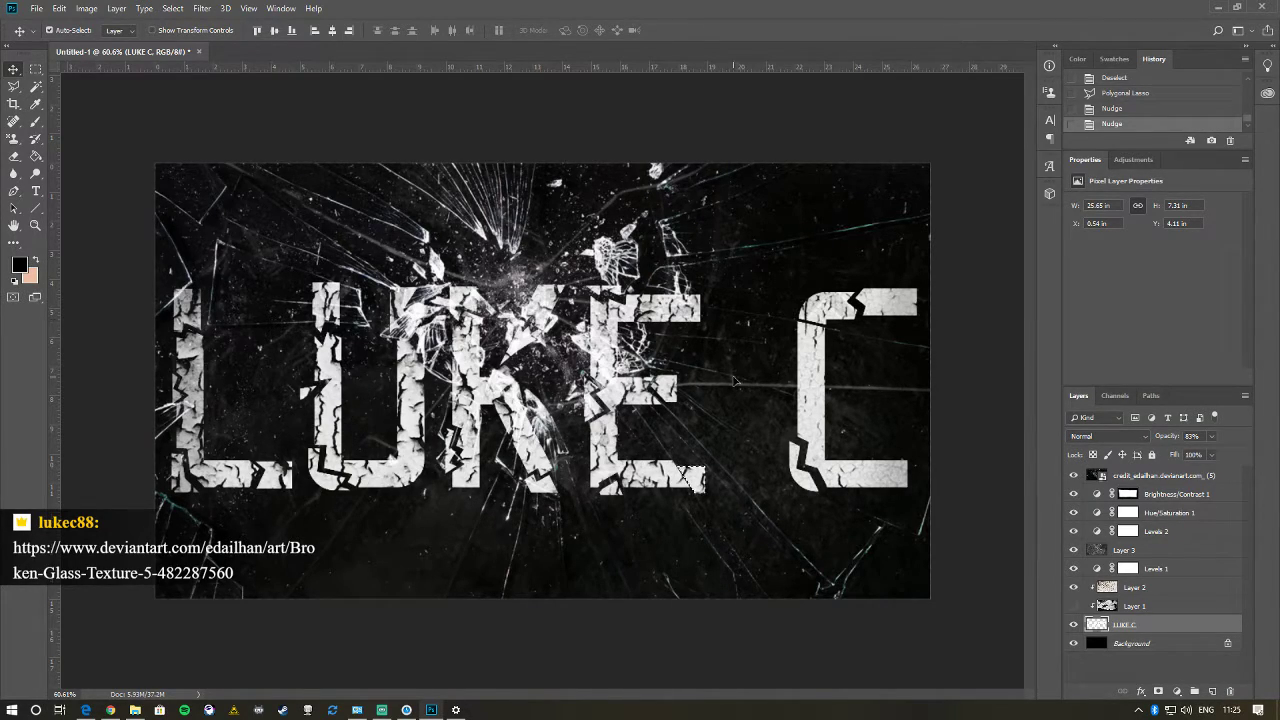
- Cut a thin sliver from the upper edge of the letter E's top arm, nudge it outward to the right, and deselect
left_click(13, 86)
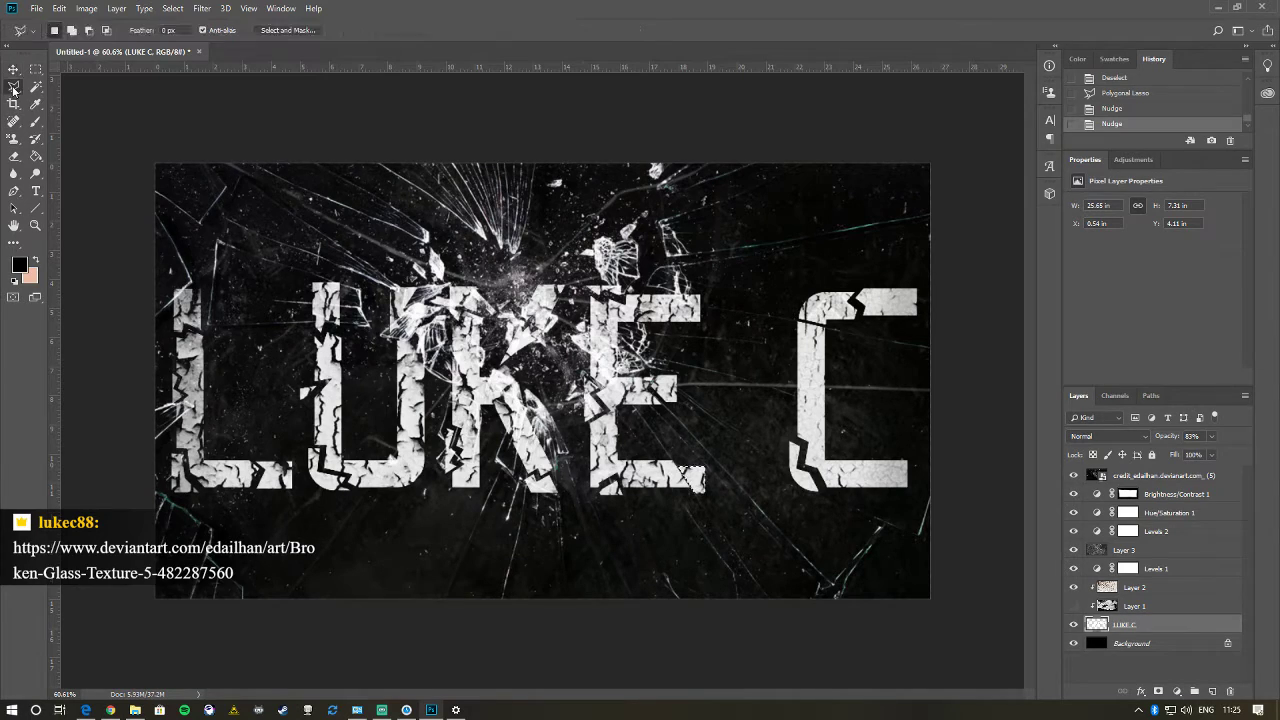
left_click(715, 309)
left_click(628, 293)
left_click(657, 276)
left_click(747, 290)
left_click(716, 309)
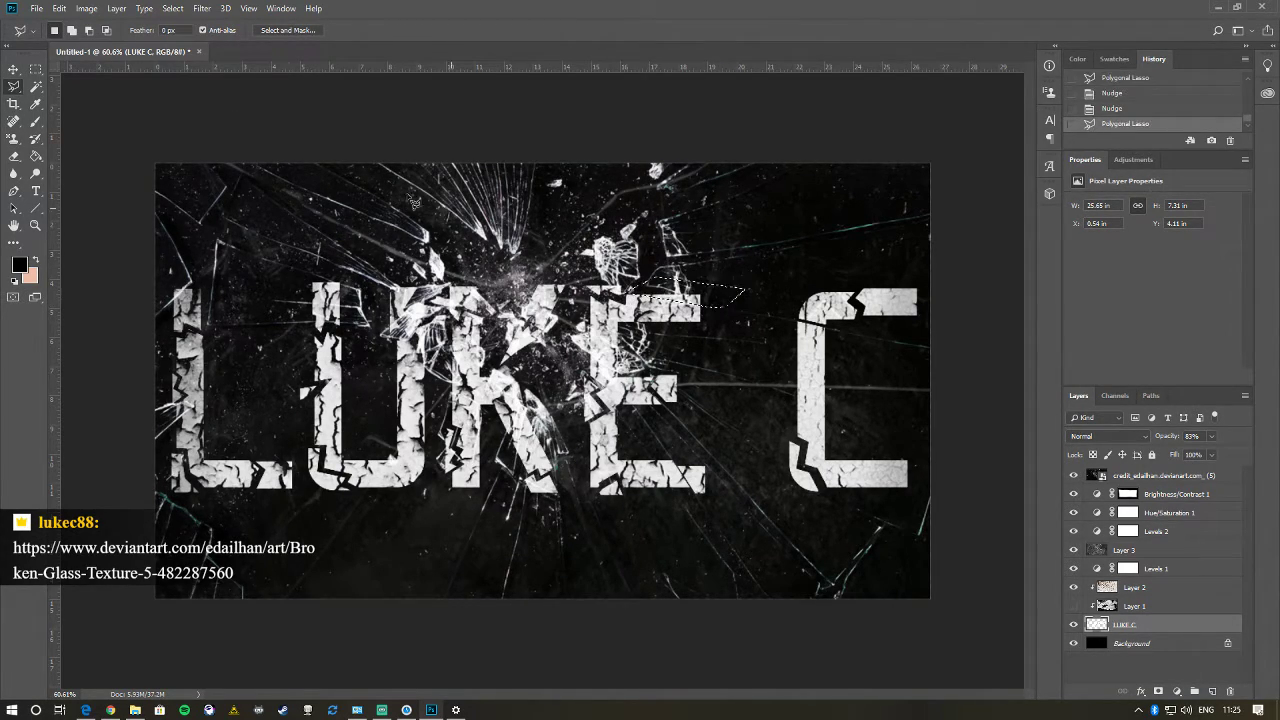
left_click(13, 69)
key("Up")
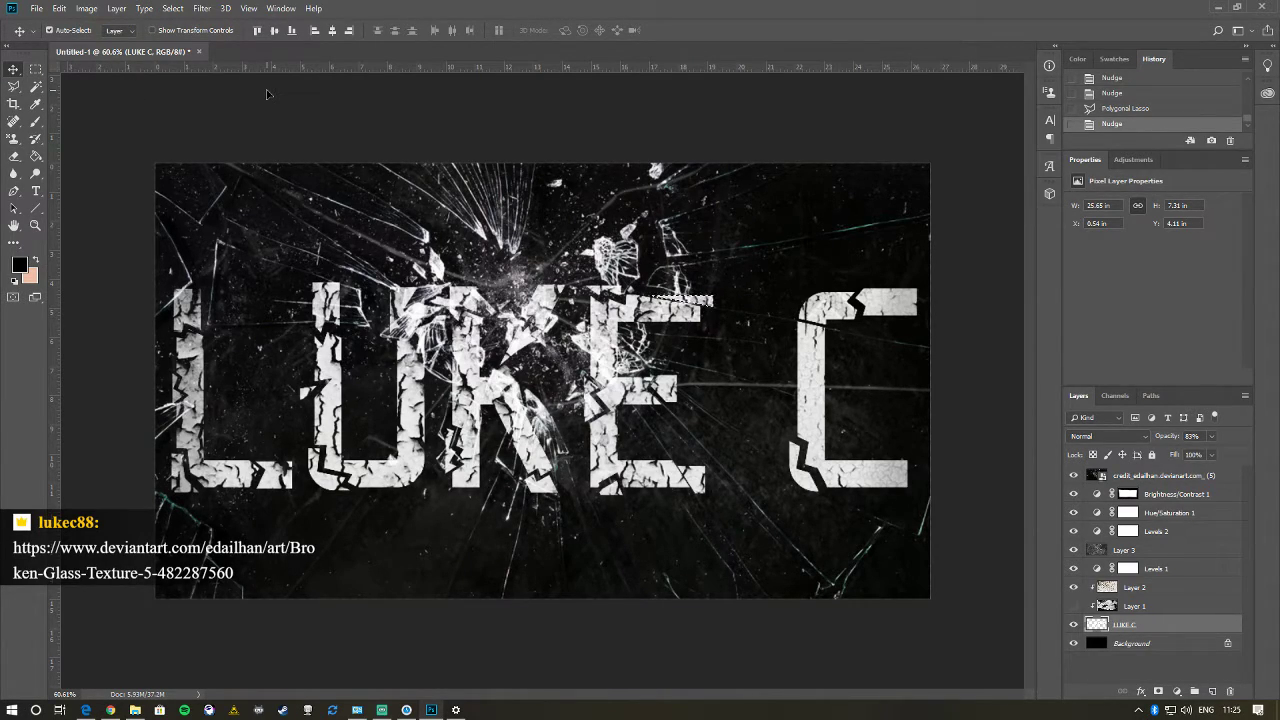
key("ctrl+d")
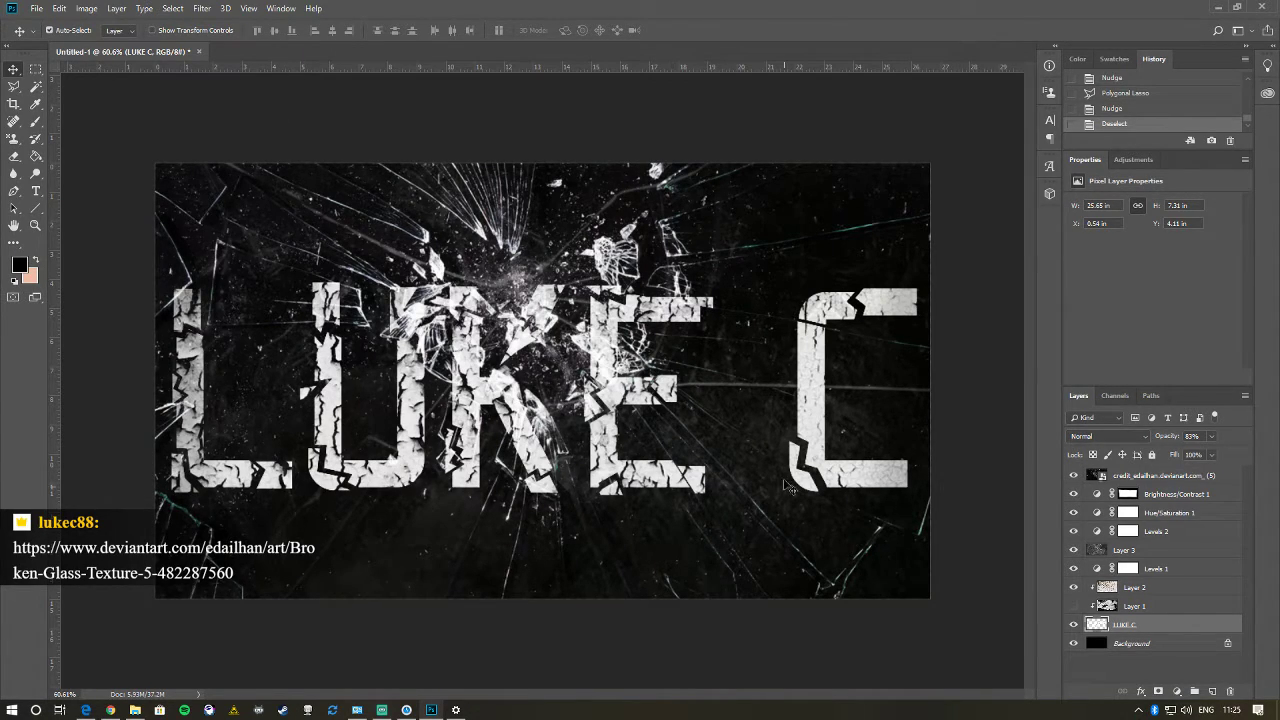
- Cut off the letter U's lower-right corner diagonally with the Polygonal Lasso, nudge it down and to the left to open a thin crack, and deselect
scroll(360, 530, "up", 3)
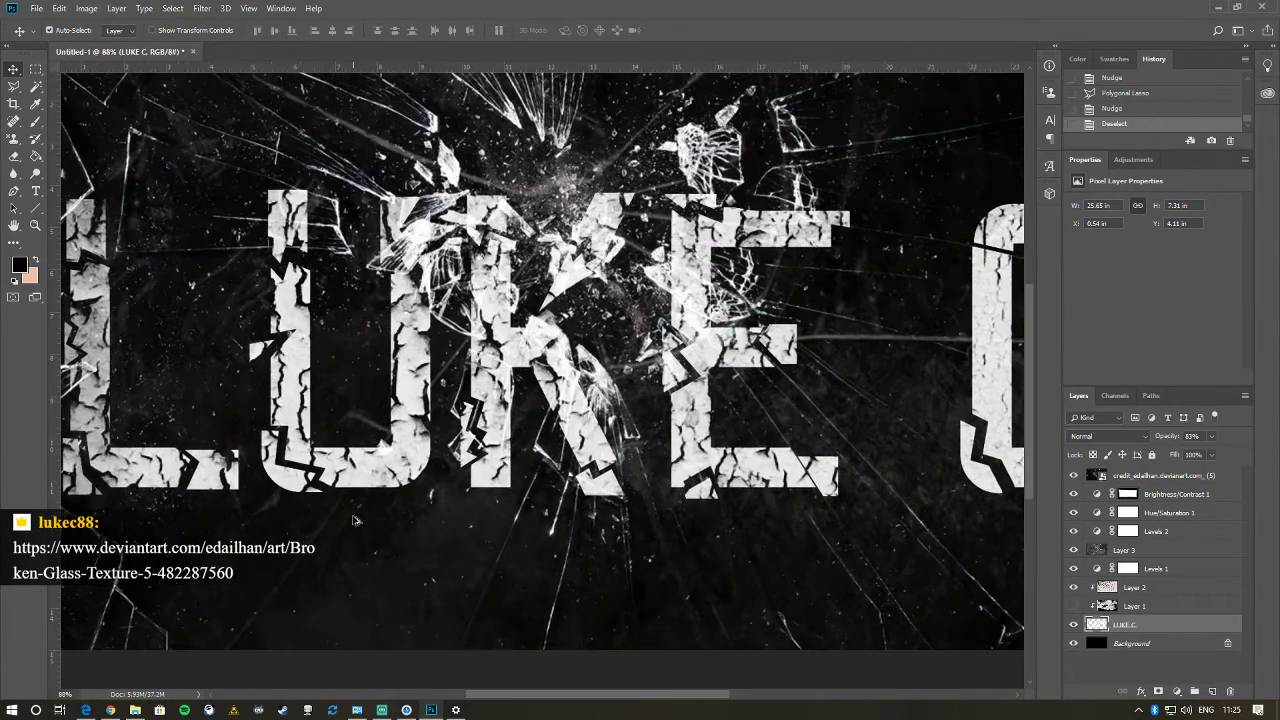
scroll(320, 495, "up", 2)
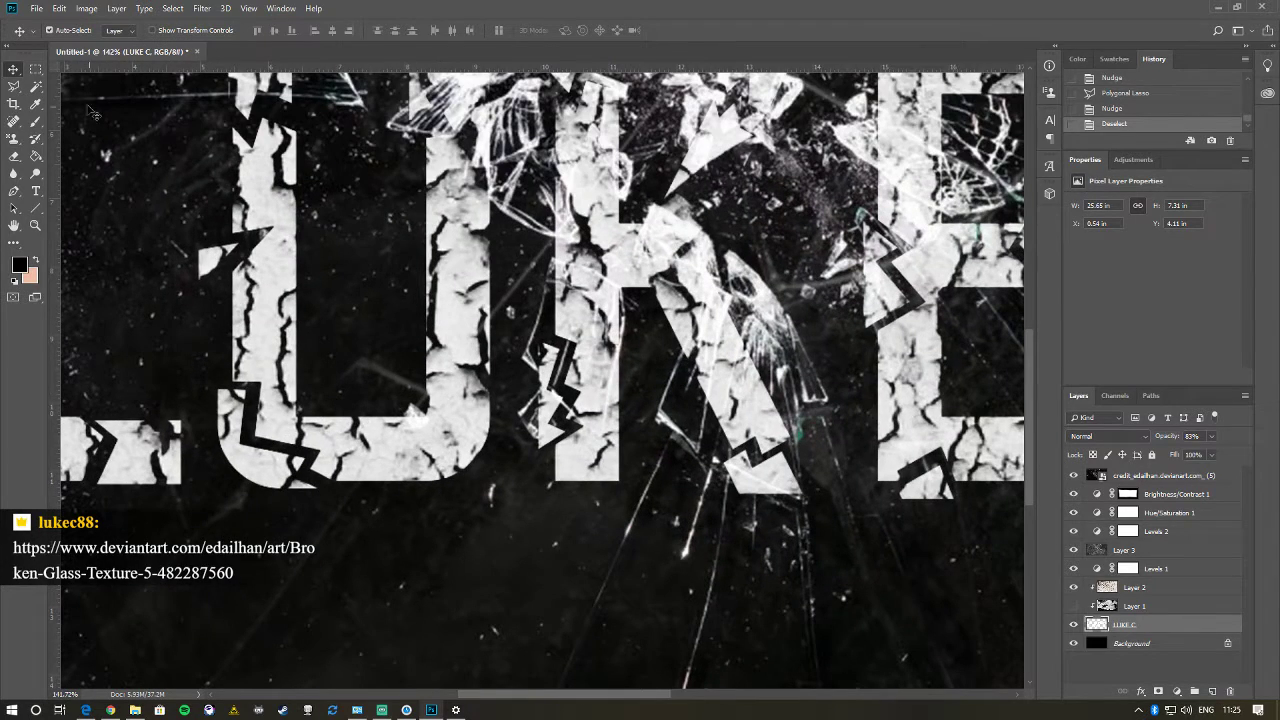
left_click(13, 87)
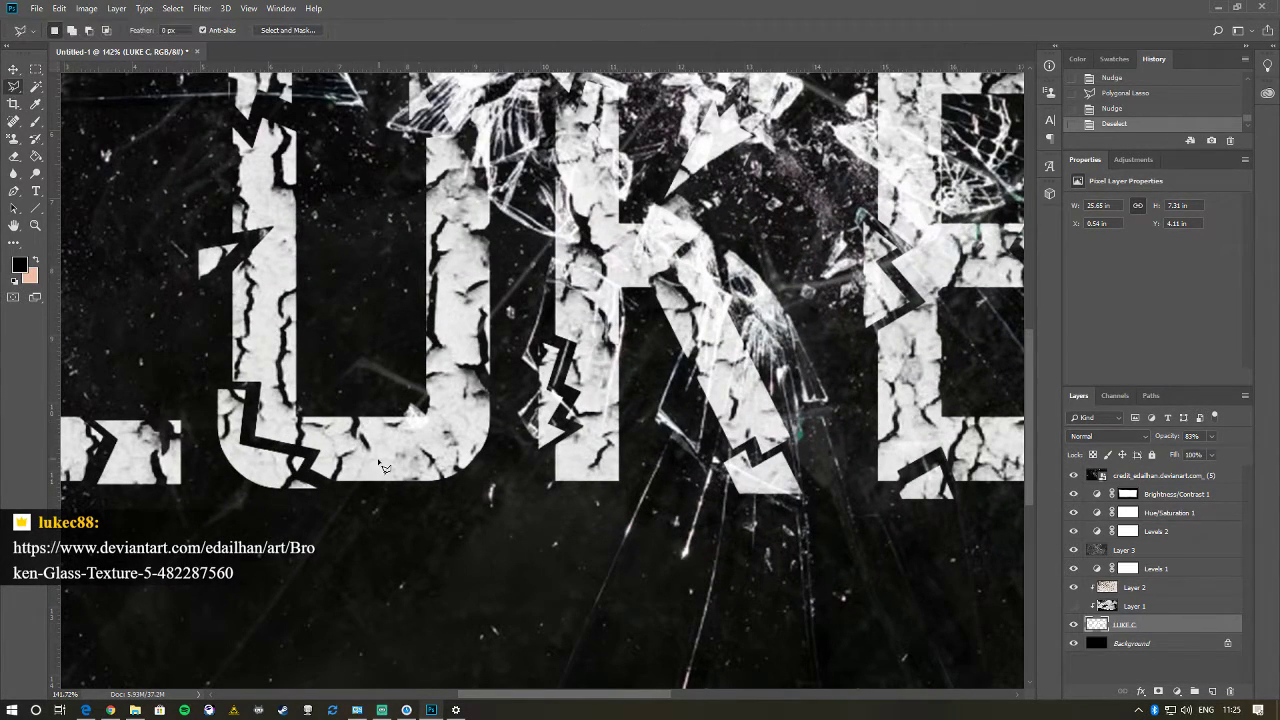
left_click(345, 498)
left_click(513, 292)
left_click(512, 483)
left_click(350, 500)
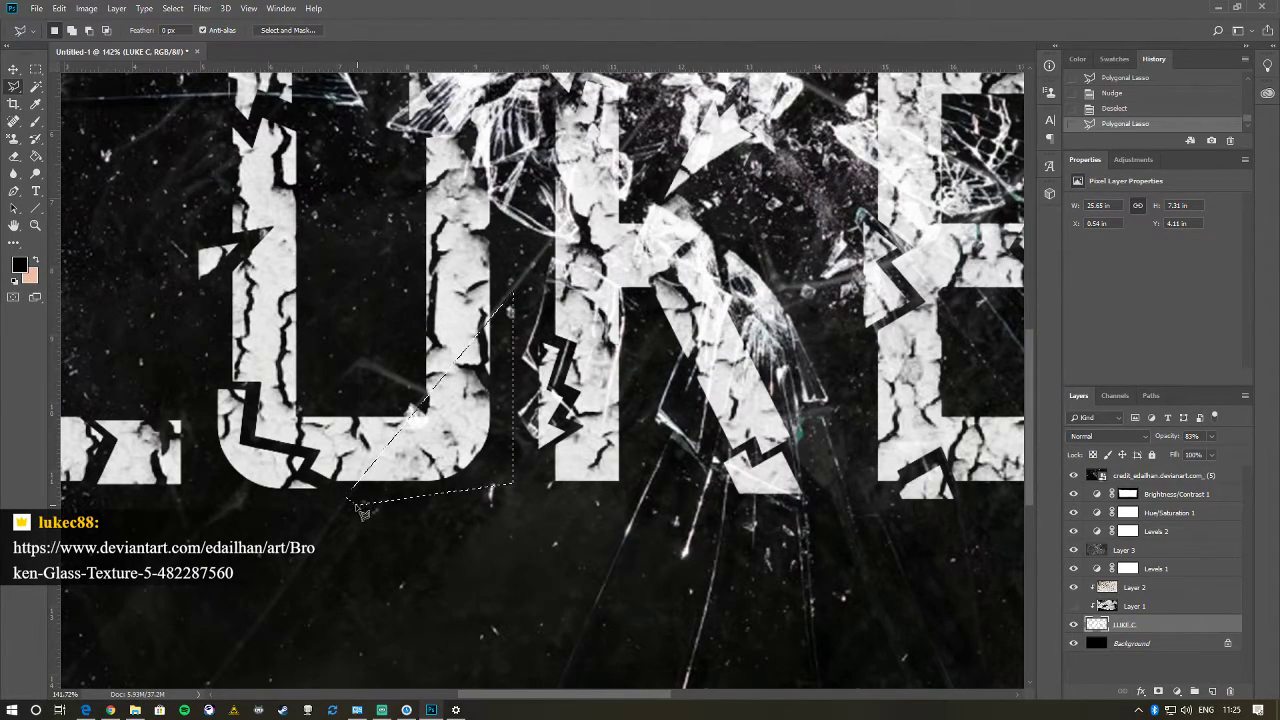
left_click(14, 70)
key("shift+Left")
key("shift+Left")
key("Left")
key("Left")
key("Left")
key("Left")
key("Left")
key("Left")
key("Left")
key("Left")
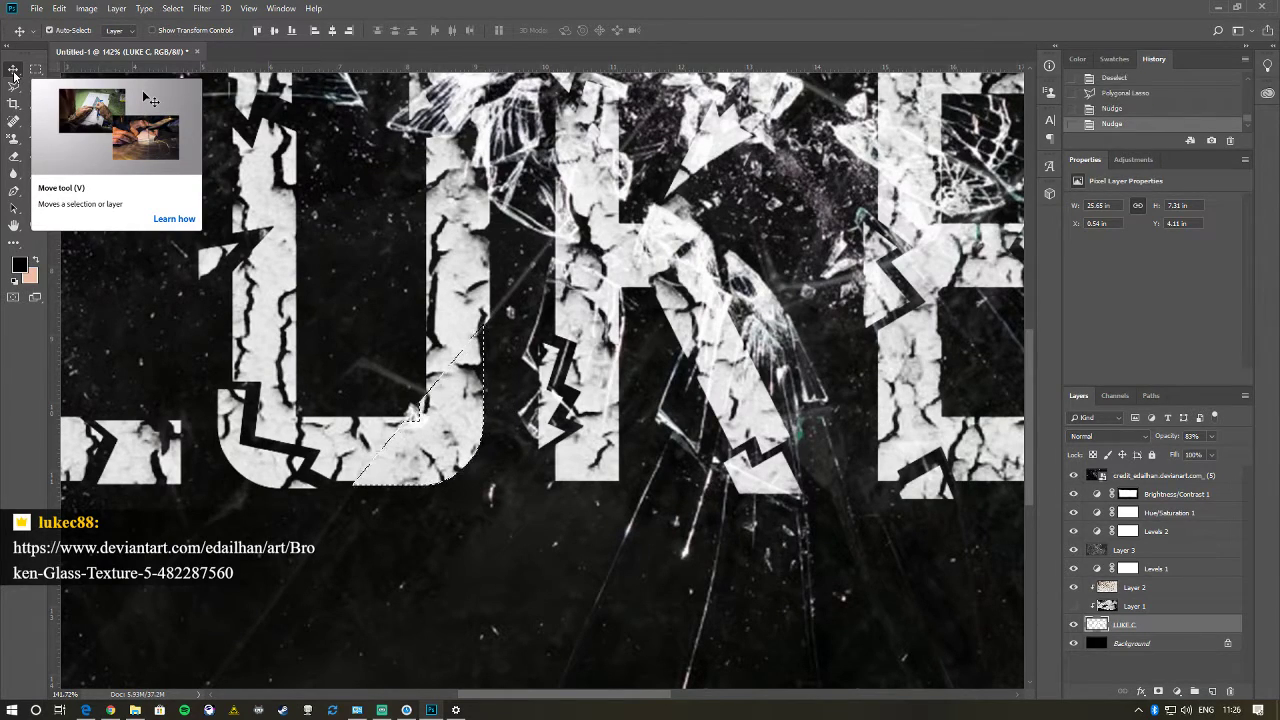
key("Down")
key("Down")
key("Down")
key("Down")
key("Down")
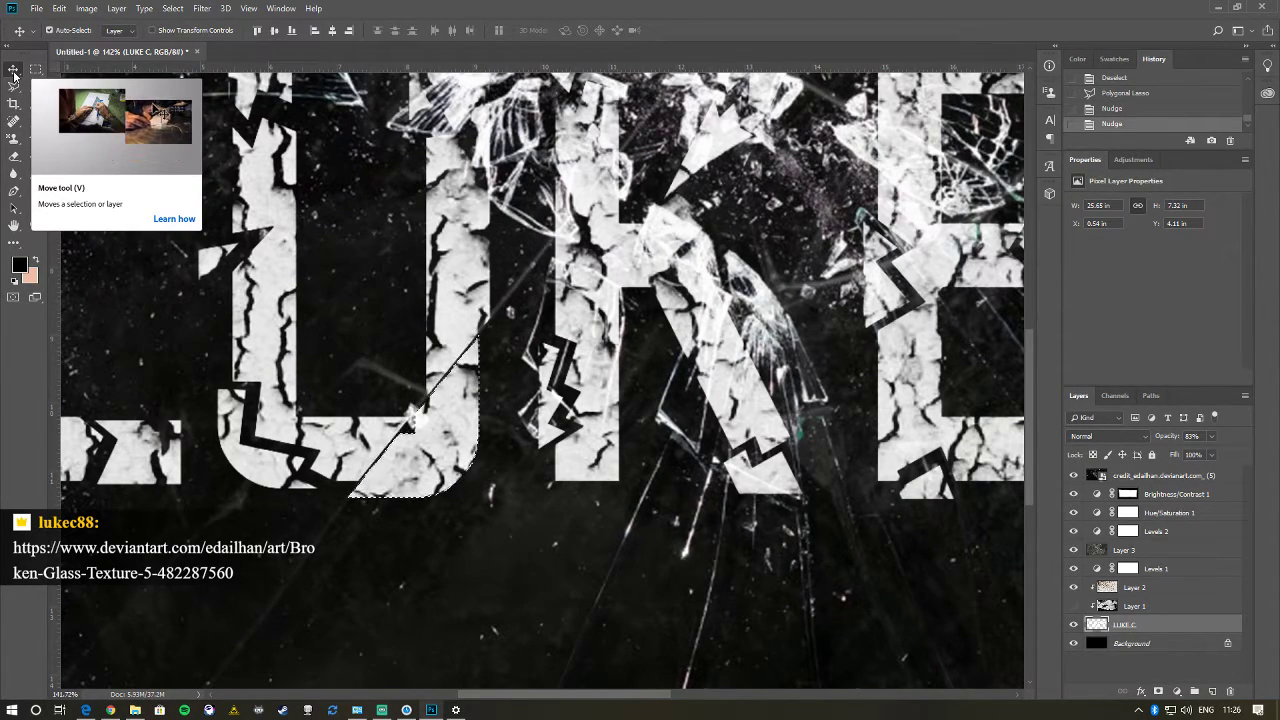
key("Down")
key("Down")
key("Down")
key("Down")
key("Down")
key("Down")
key("Down")
key("Down")
key("Down")
key("Down")
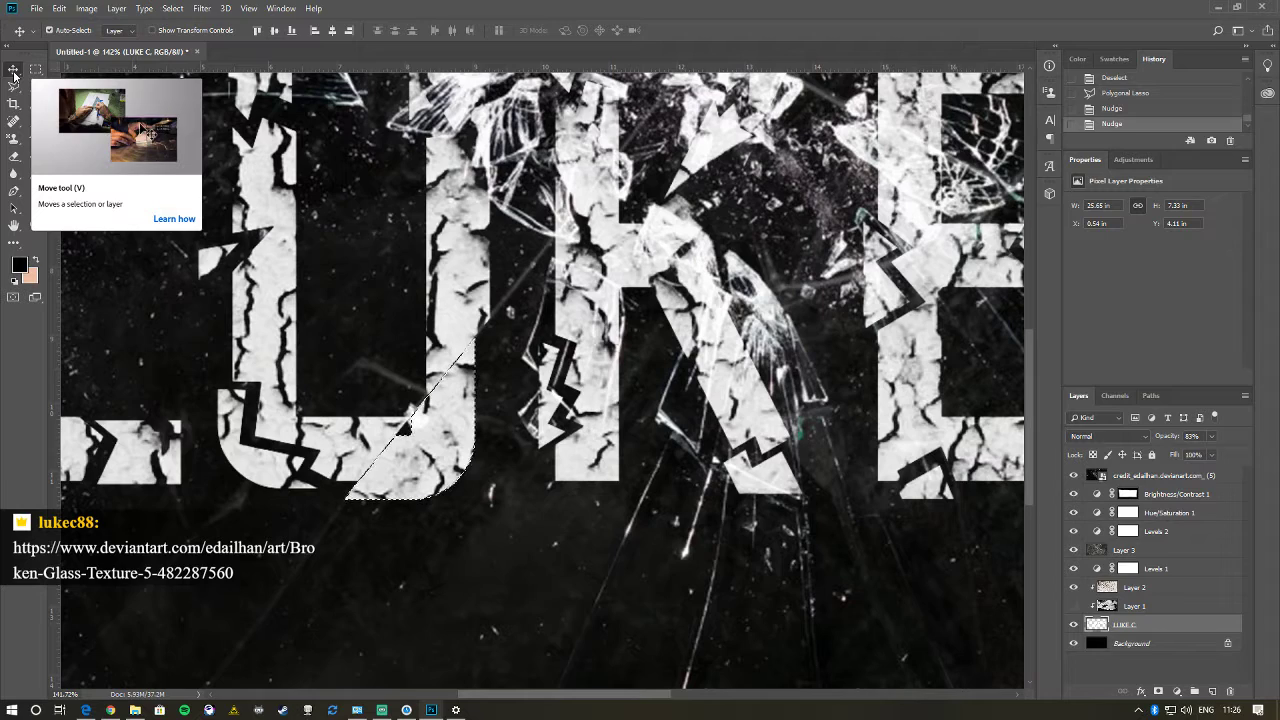
key("Left")
key("Left")
key("Left")
key("Left")
key("Left")
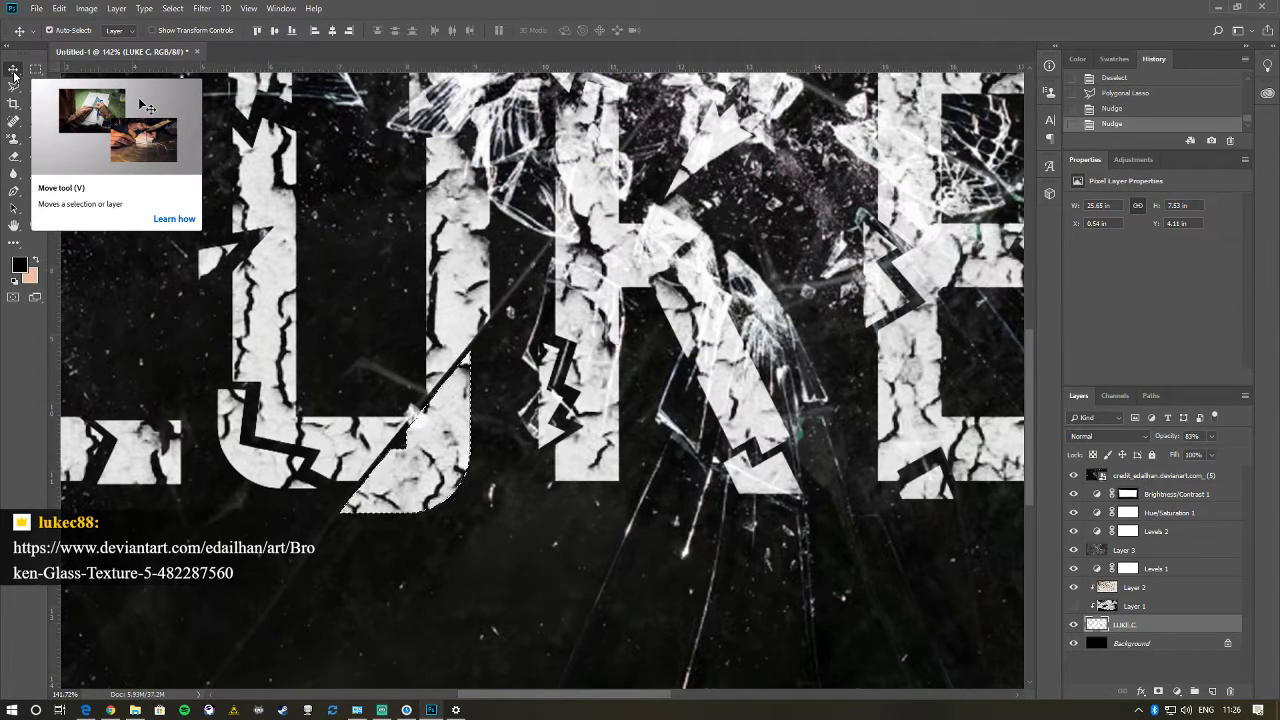
key("Up")
key("Up")
key("Up")
key("Right")
key("Right")
key("Right")
key("Right")
key("Right")
key("Right")
key("Right")
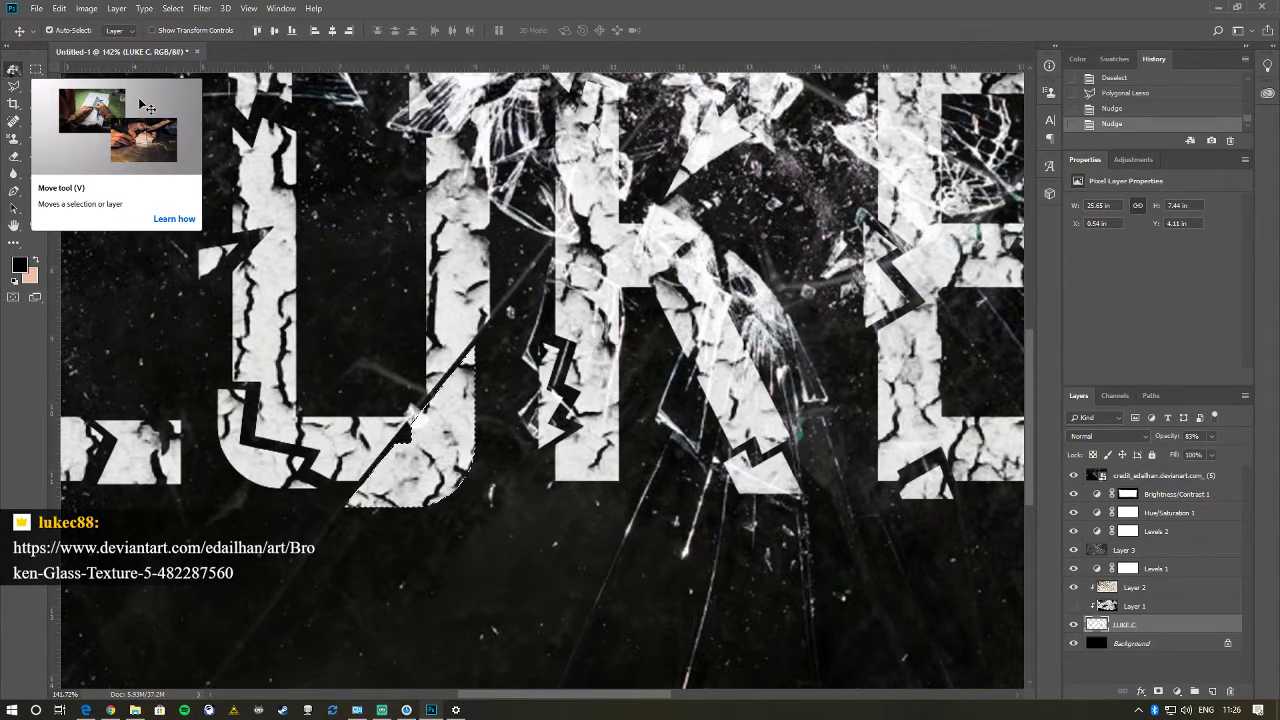
key("Up")
key("Up")
key("Up")
key("Up")
left_click_drag(403, 474, 445, 443)
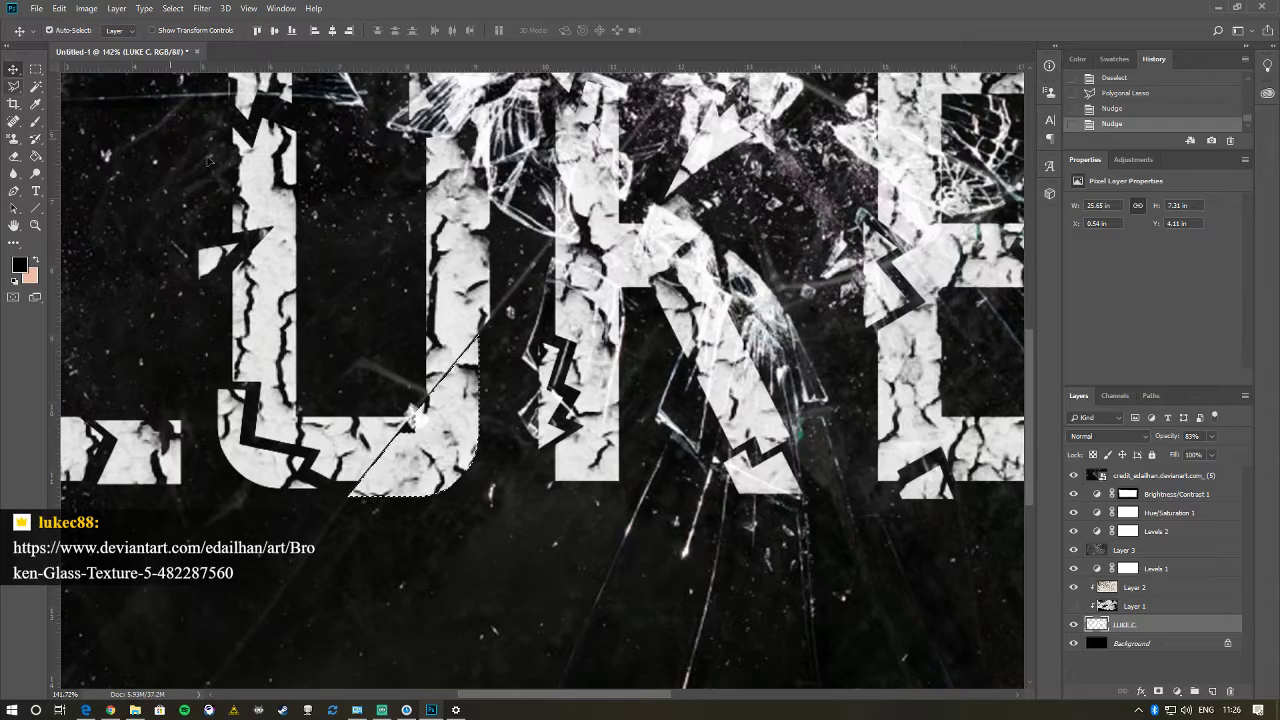
key("ctrl+d")
key("ctrl+0")
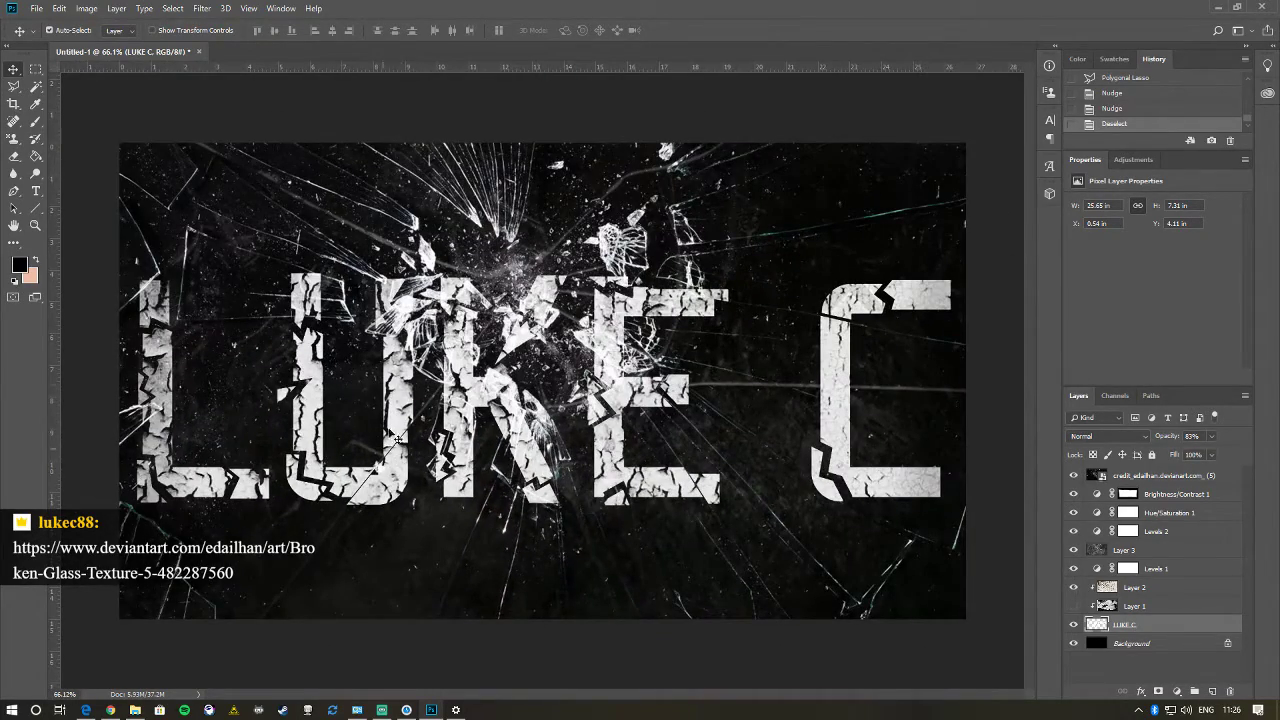
- Cut off the top block of the letter U's left stem with the Polygonal Lasso, shift it slightly to the left, and deselect
scroll(290, 244, "up", 11)
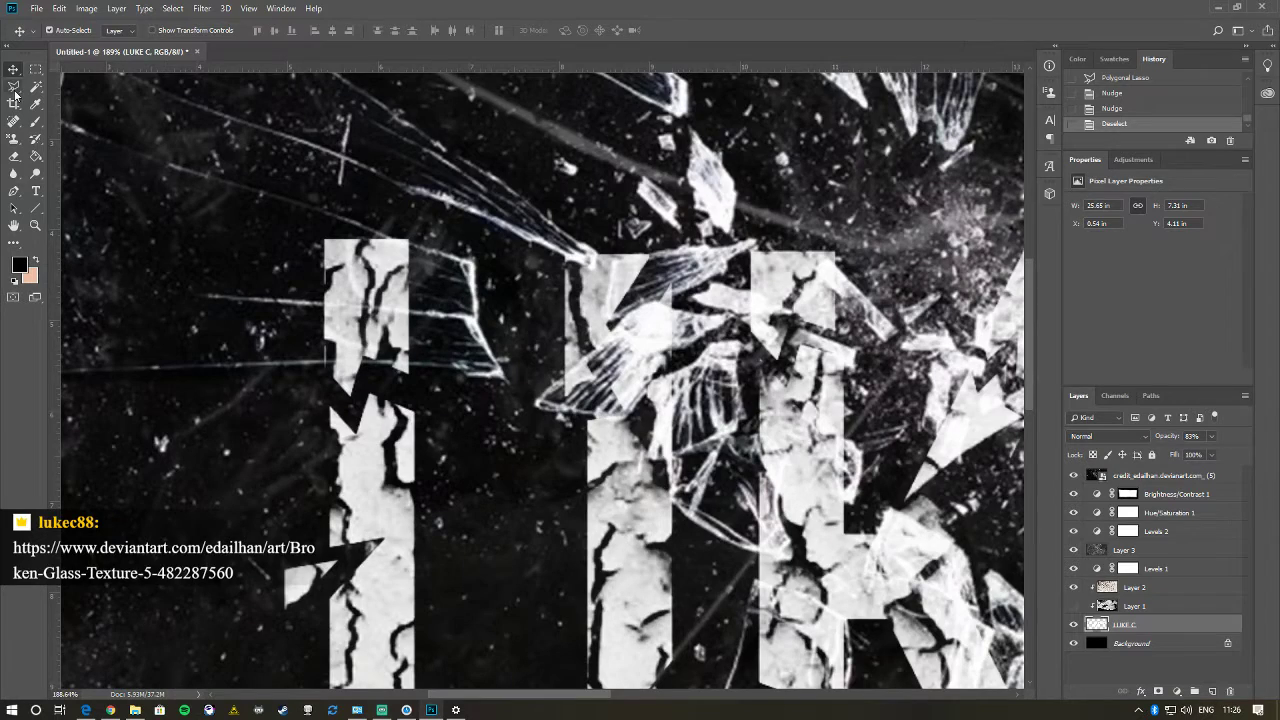
left_click(14, 88)
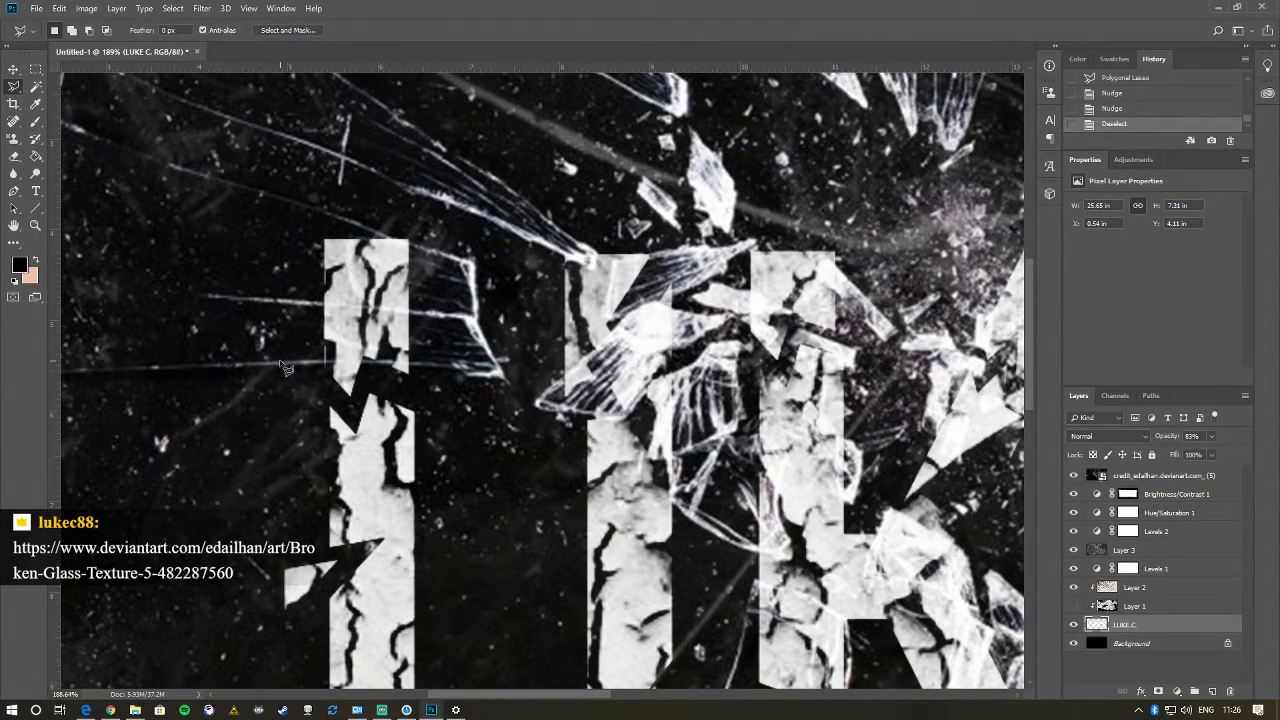
left_click(279, 364)
left_click(450, 365)
left_click(432, 207)
left_click(281, 194)
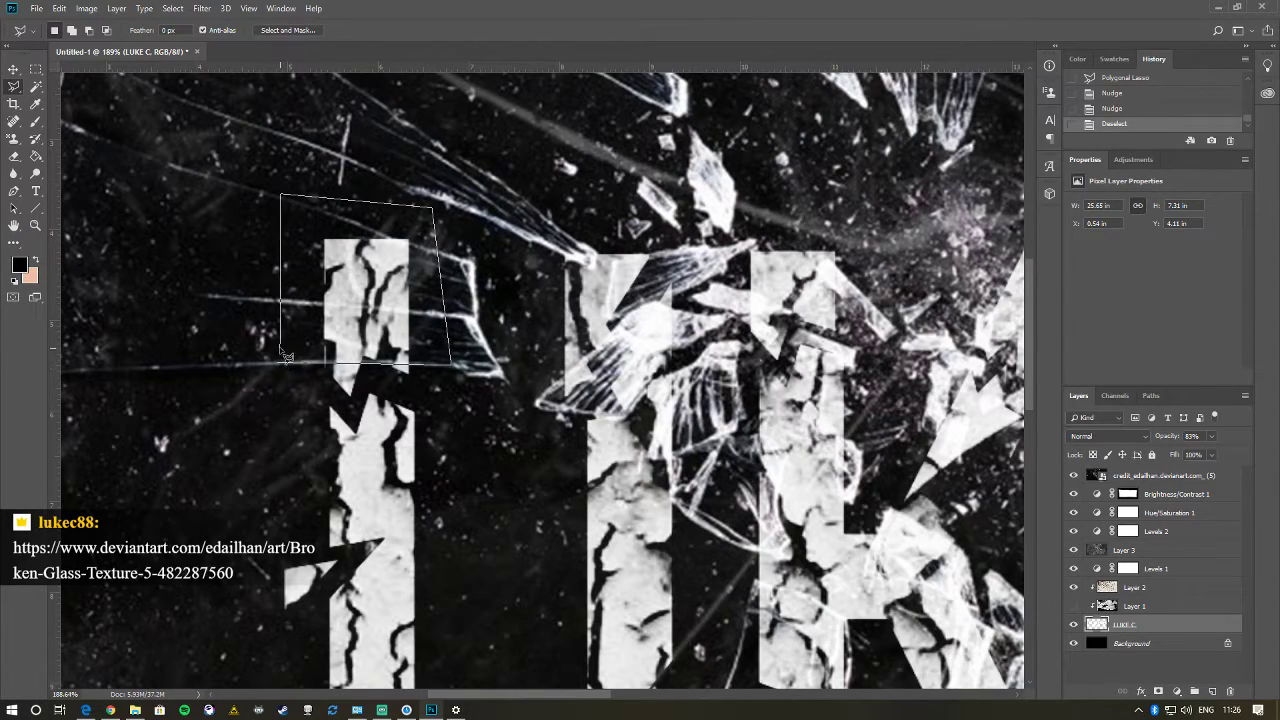
left_click(281, 365)
key("v")
left_click_drag(366, 308, 351, 303)
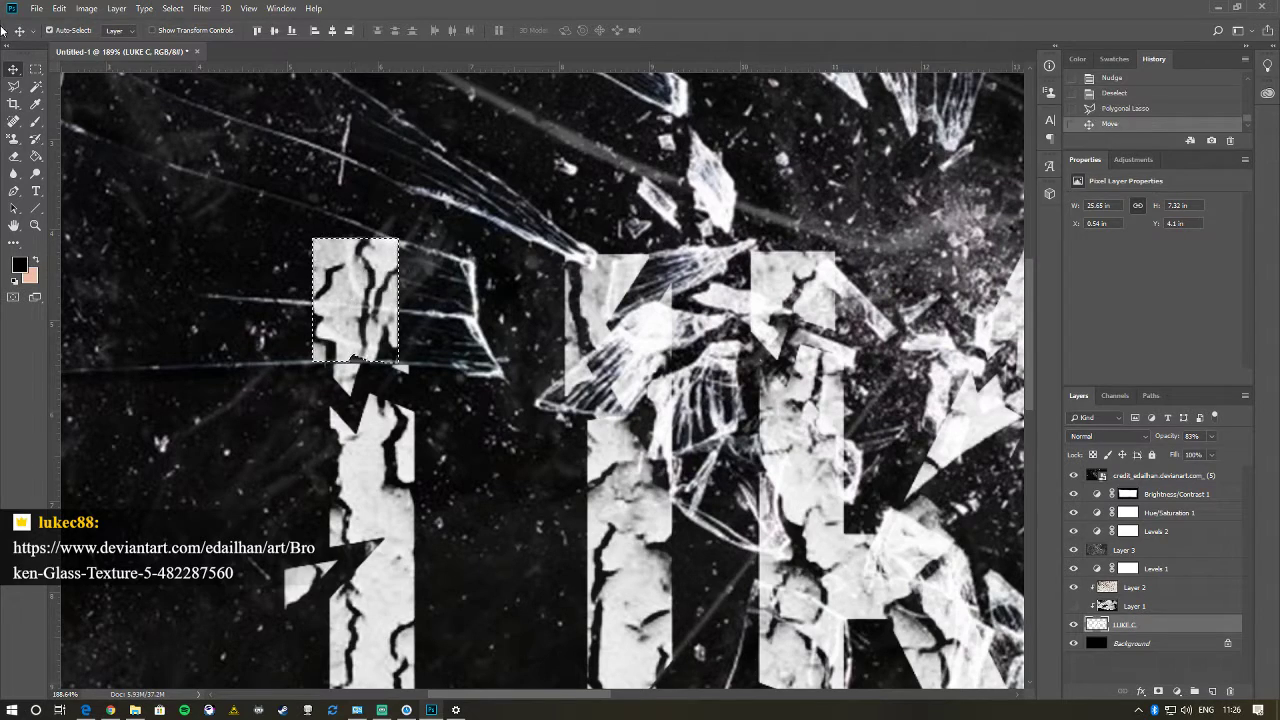
key("ctrl+d")
- Cut the shifted block on the U's left stem along the glass line, move its upper half further left, and deselect
left_click(15, 86)
left_click(300, 304)
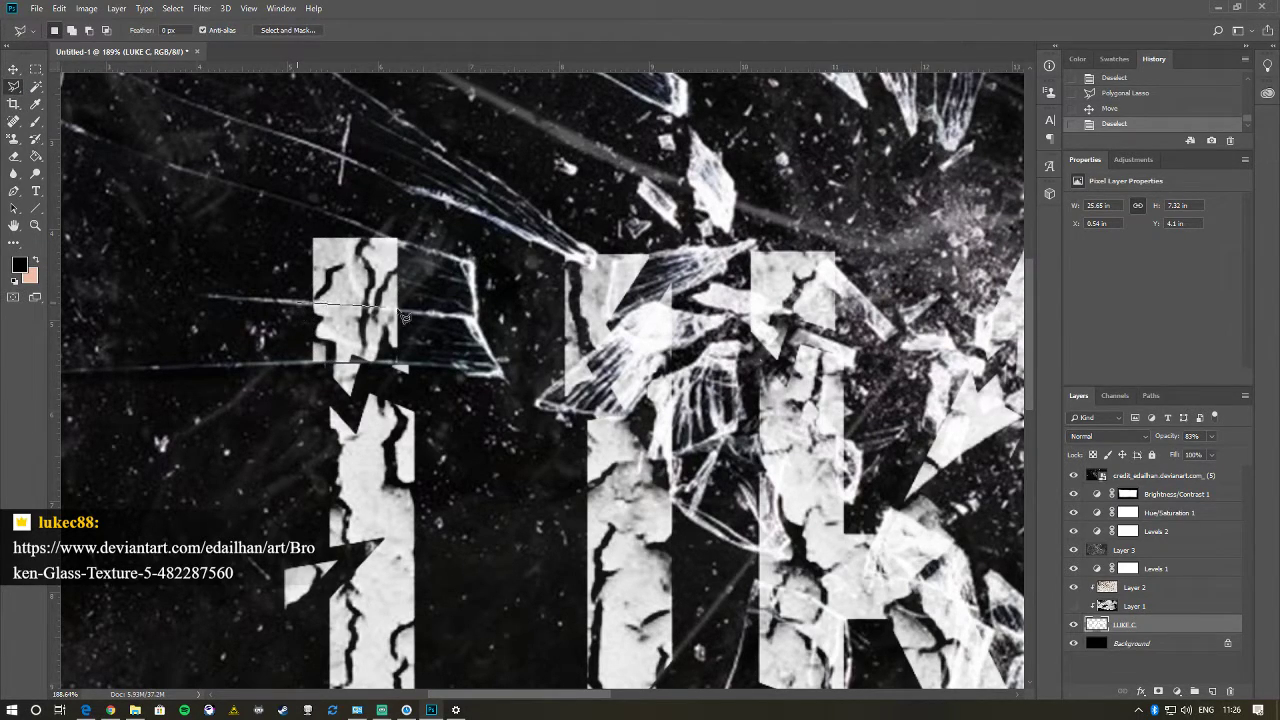
left_click(421, 311)
left_click(424, 192)
left_click(265, 177)
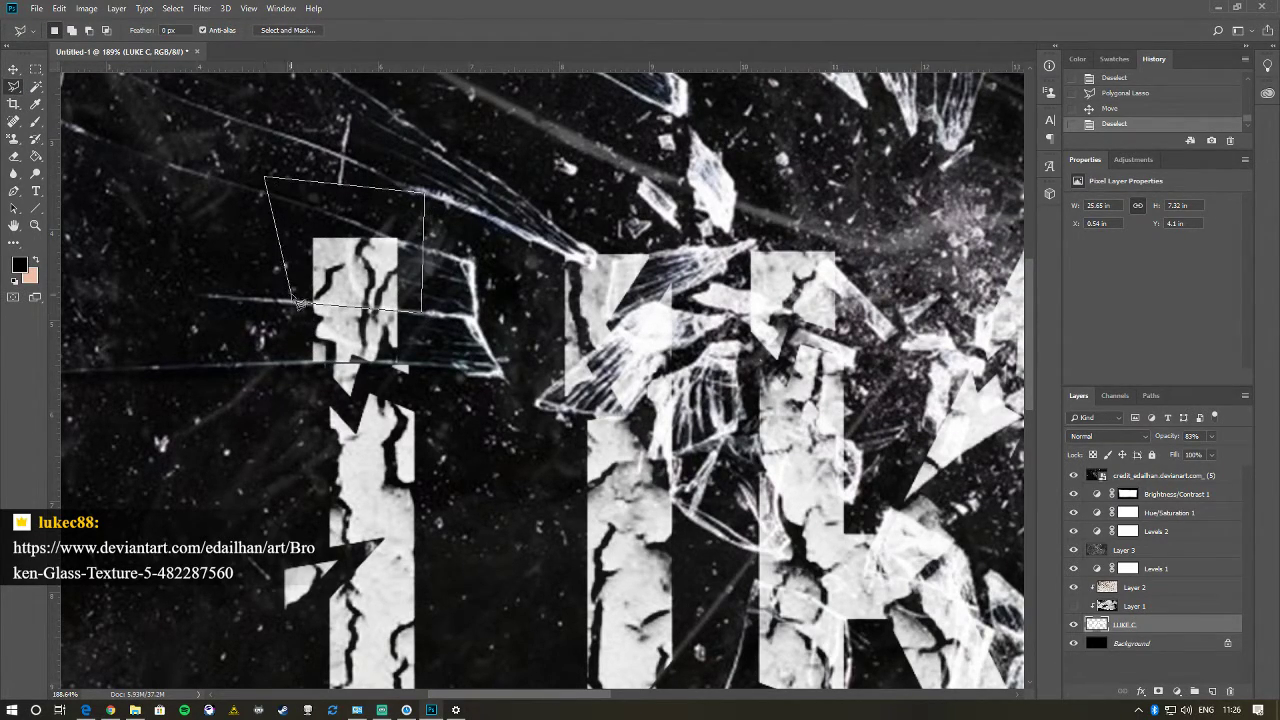
left_click(299, 303)
left_click(13, 69)
left_click_drag(393, 266, 360, 266)
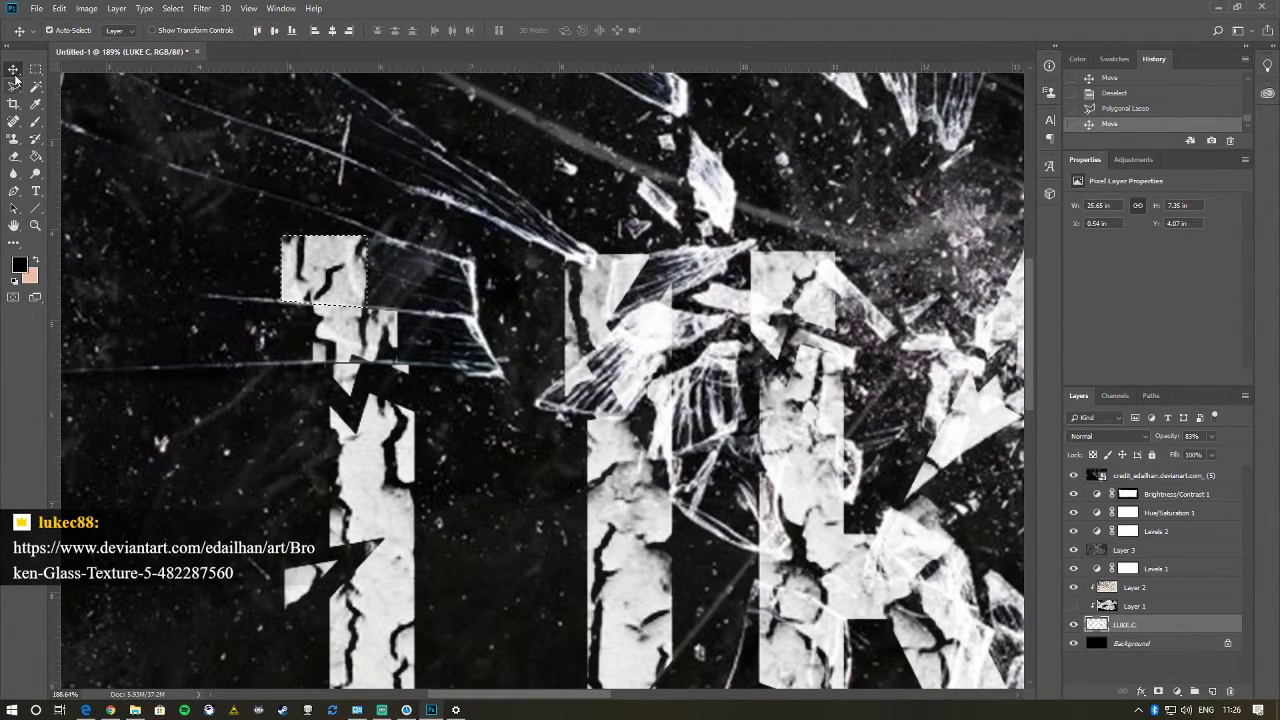
key("ctrl+d")
scroll(515, 377, "down", 5)
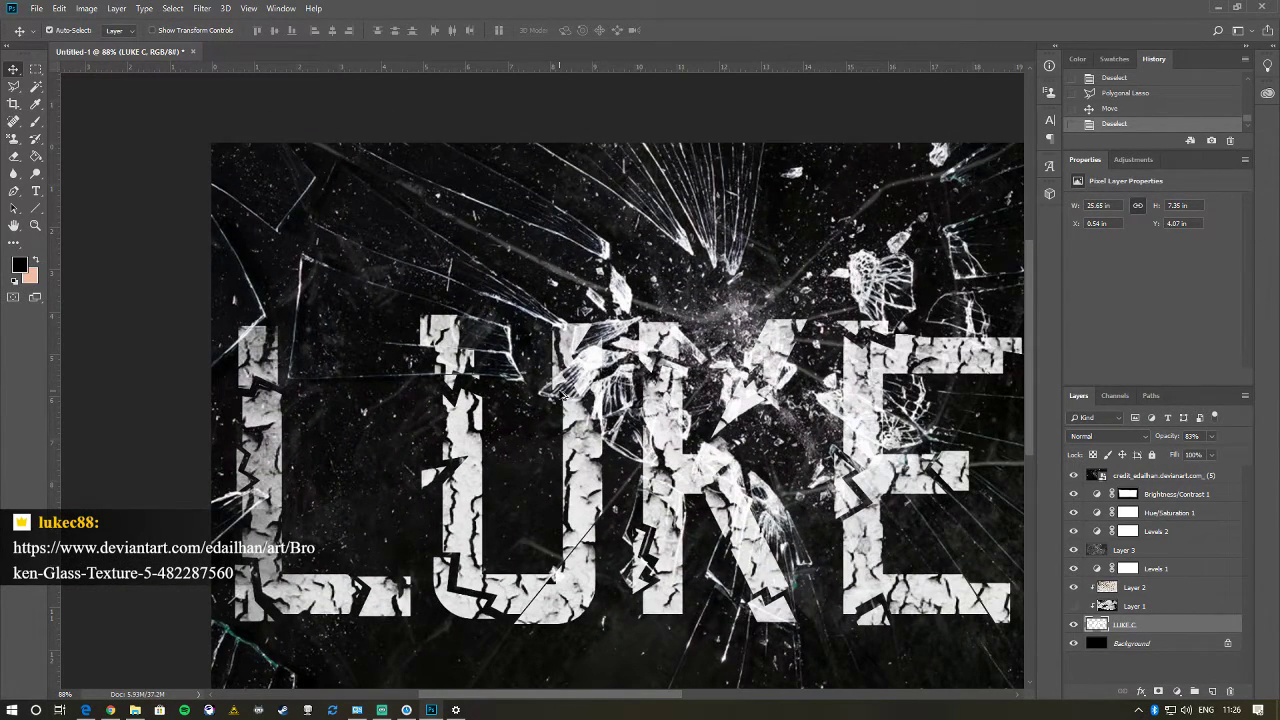
scroll(830, 355, "down", 1)
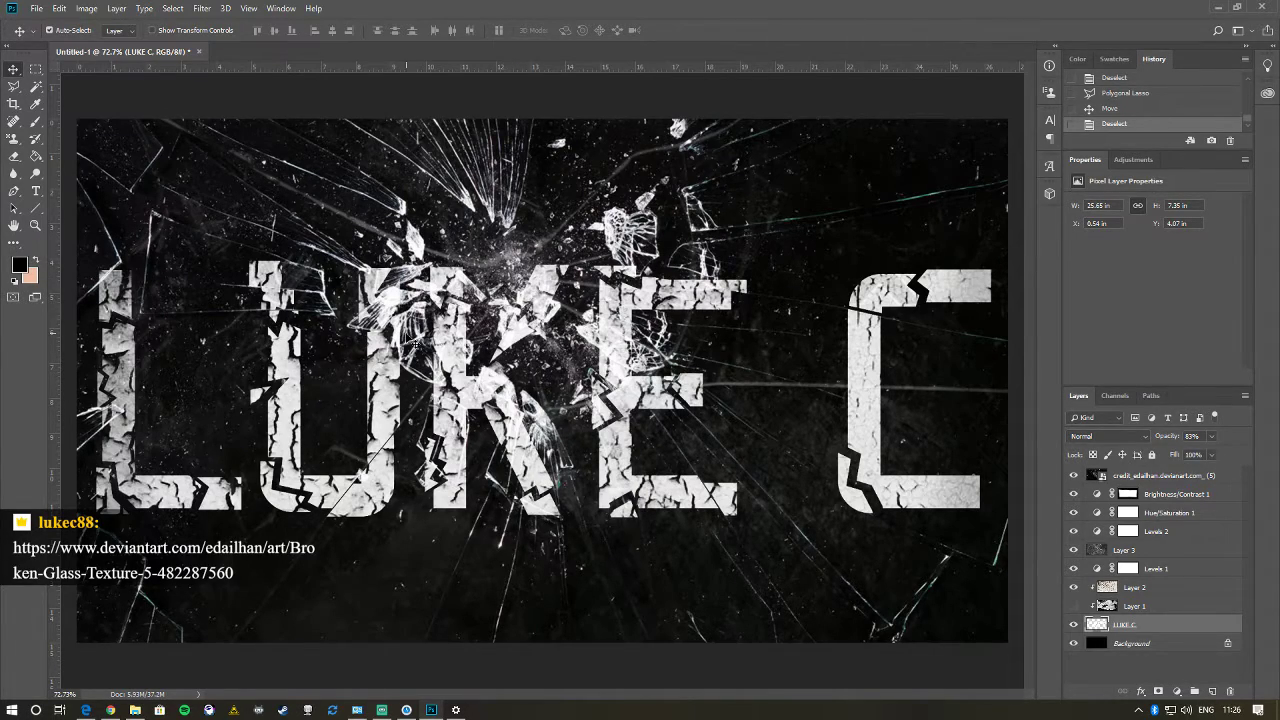
- Cut a slanted slice near the top of the letter K's upper arm with the Polygonal Lasso, shift it to the right, and deselect
scroll(577, 270, "up", 1)
scroll(577, 270, "up", 4)
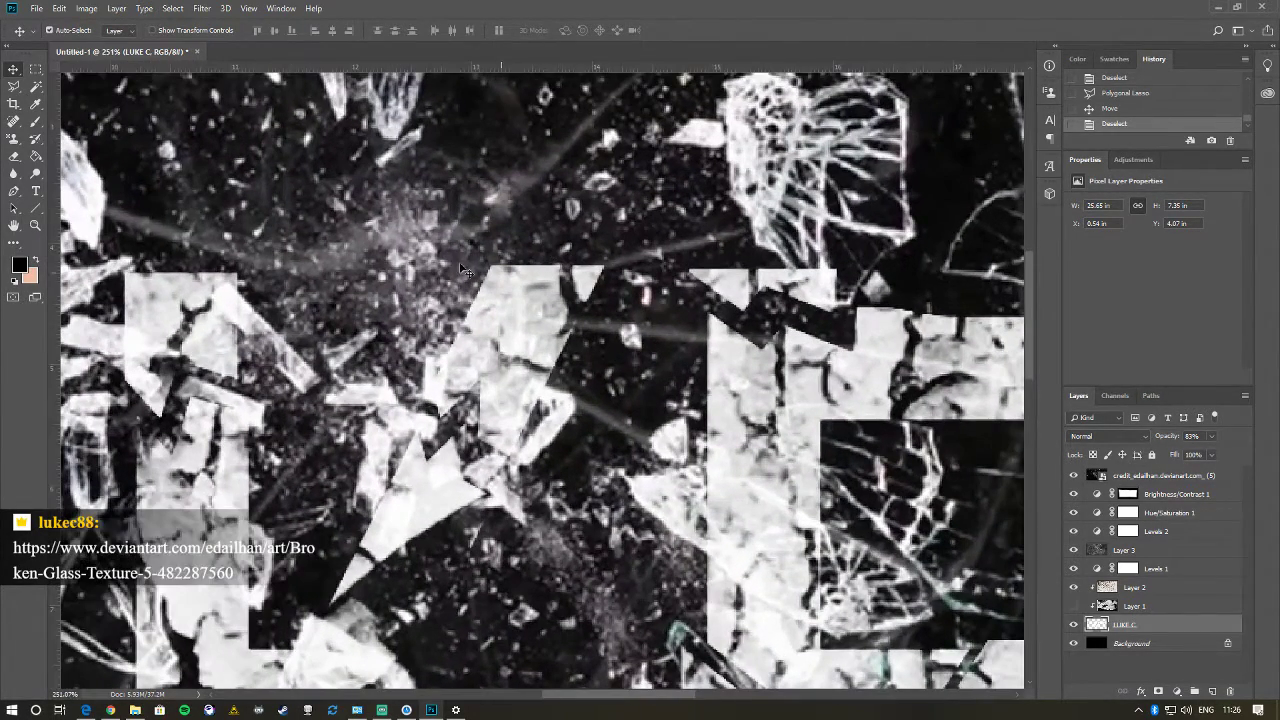
key("l")
left_click(597, 330)
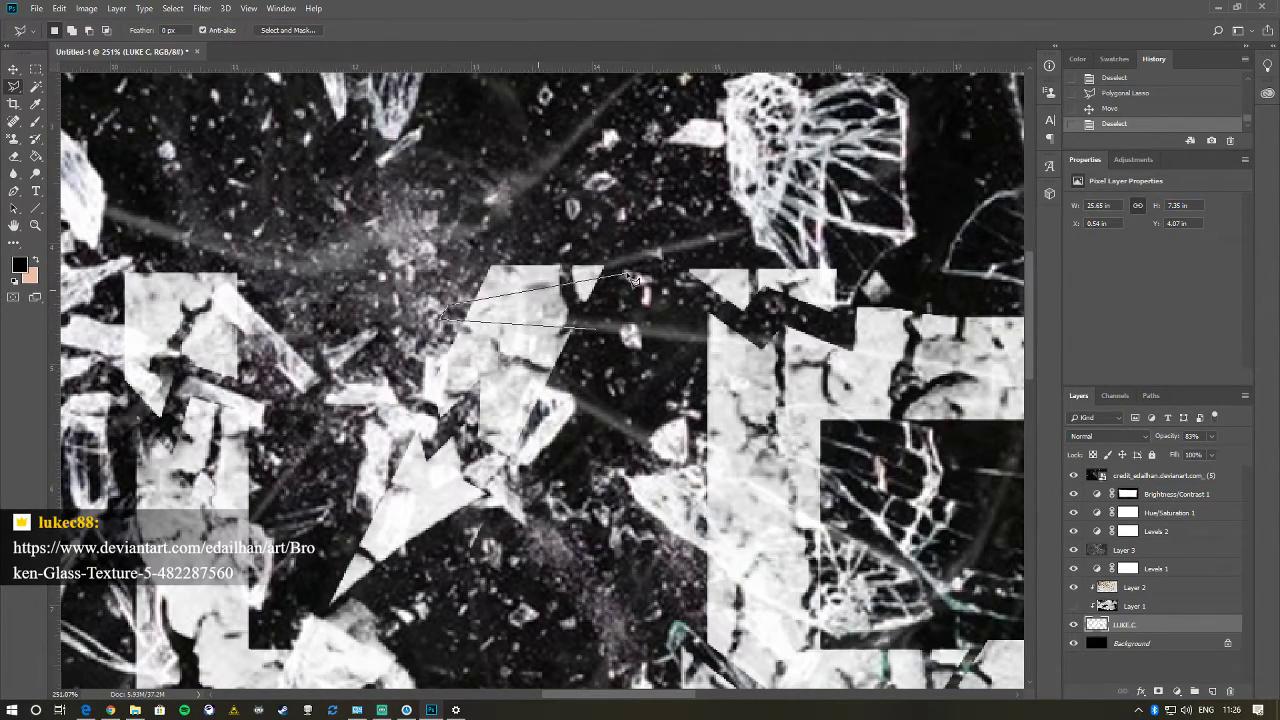
left_click(601, 326)
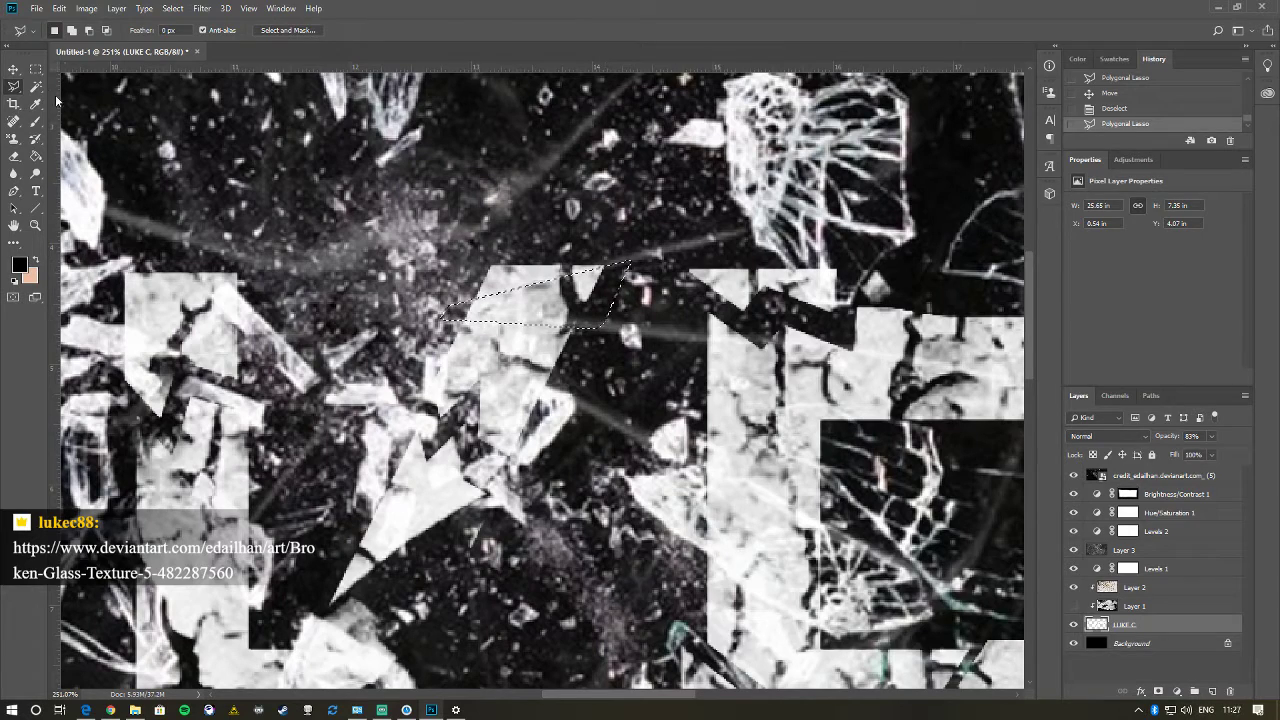
key("v")
left_click_drag(548, 304, 572, 308)
key("ctrl+d")
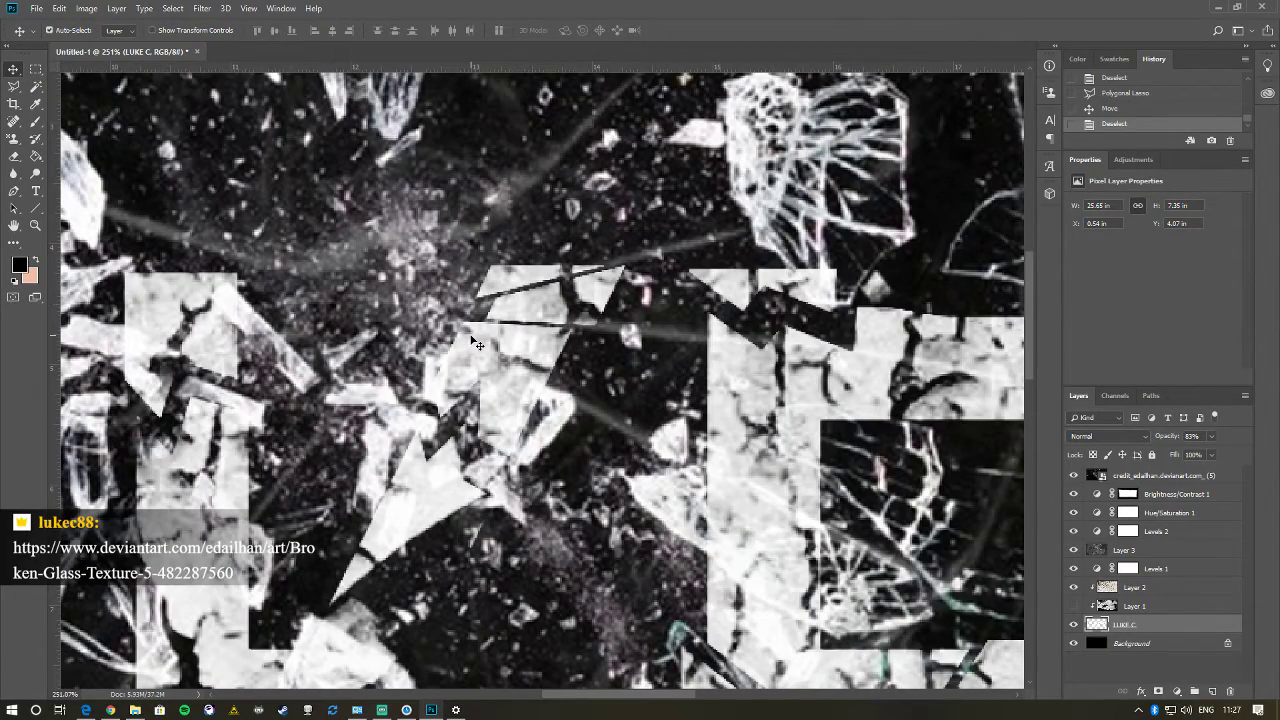
- Reduce the opacity of the shattered glass texture layer to 64%
scroll(540, 335, "down", 5)
scroll(540, 335, "up", 1)
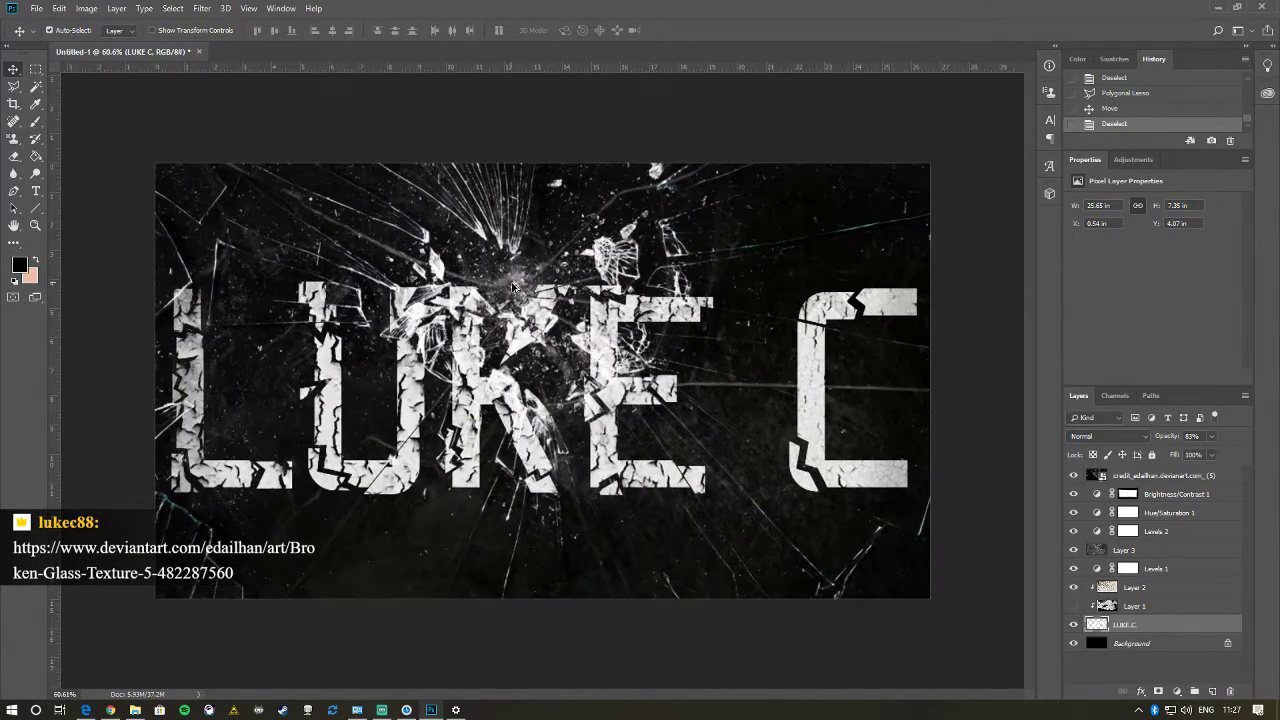
scroll(520, 400, "up", 1)
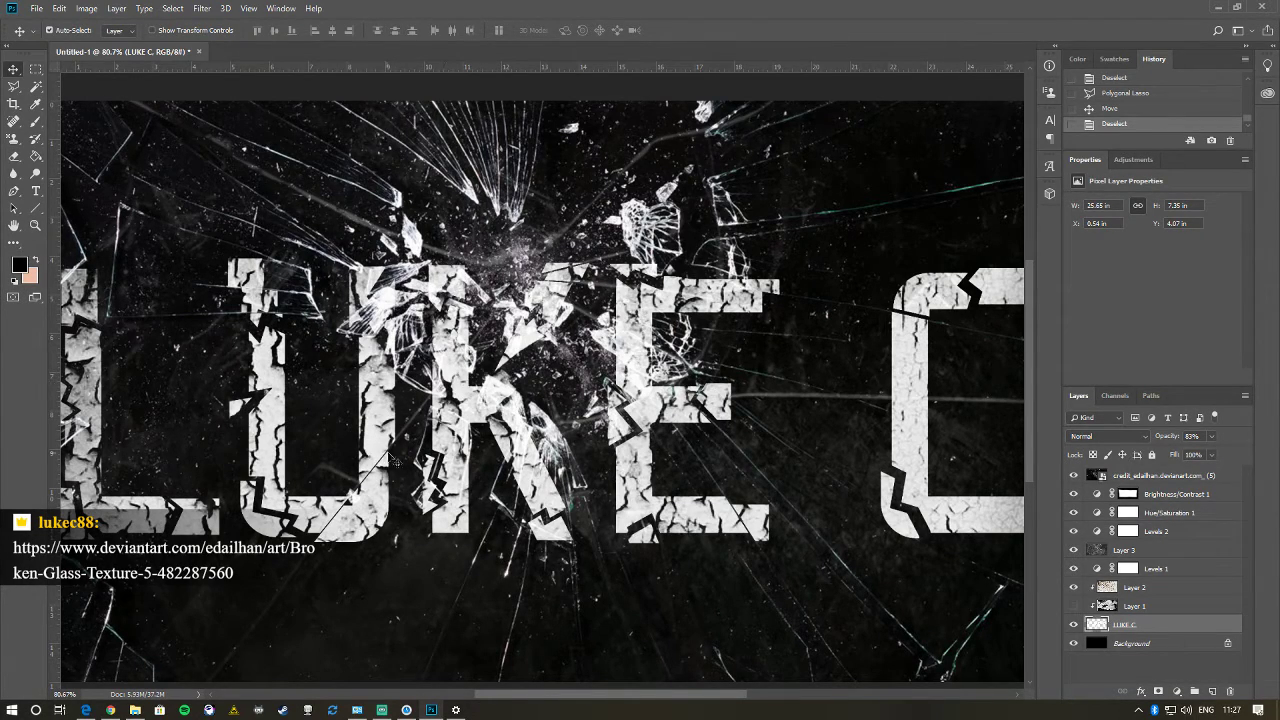
scroll(436, 425, "down", 2)
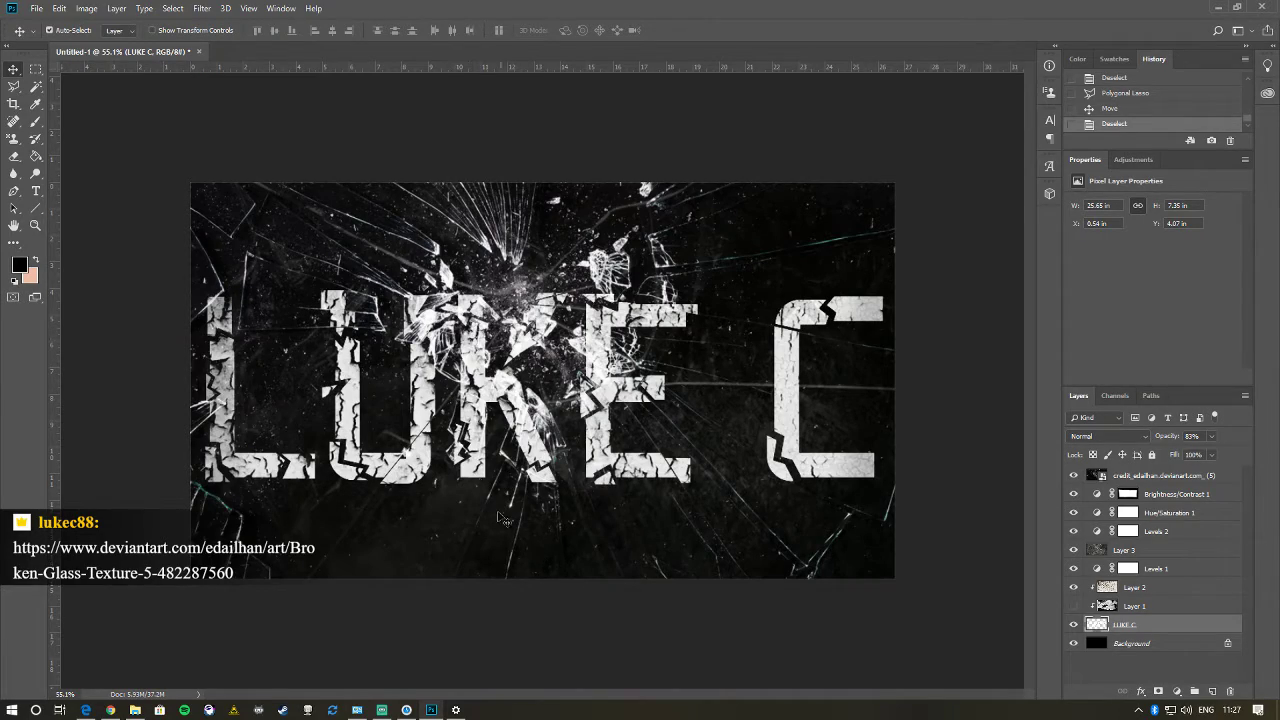
scroll(463, 394, "up", 3)
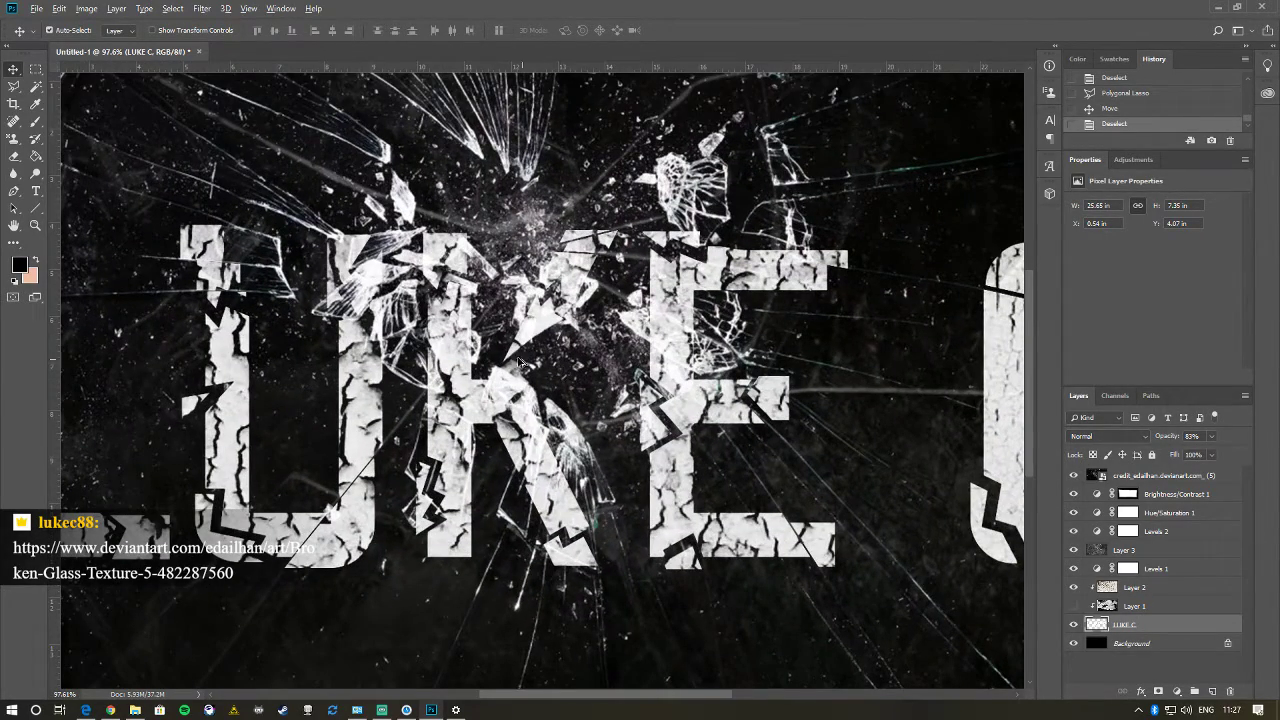
scroll(551, 370, "up", 1)
scroll(495, 376, "down", 3)
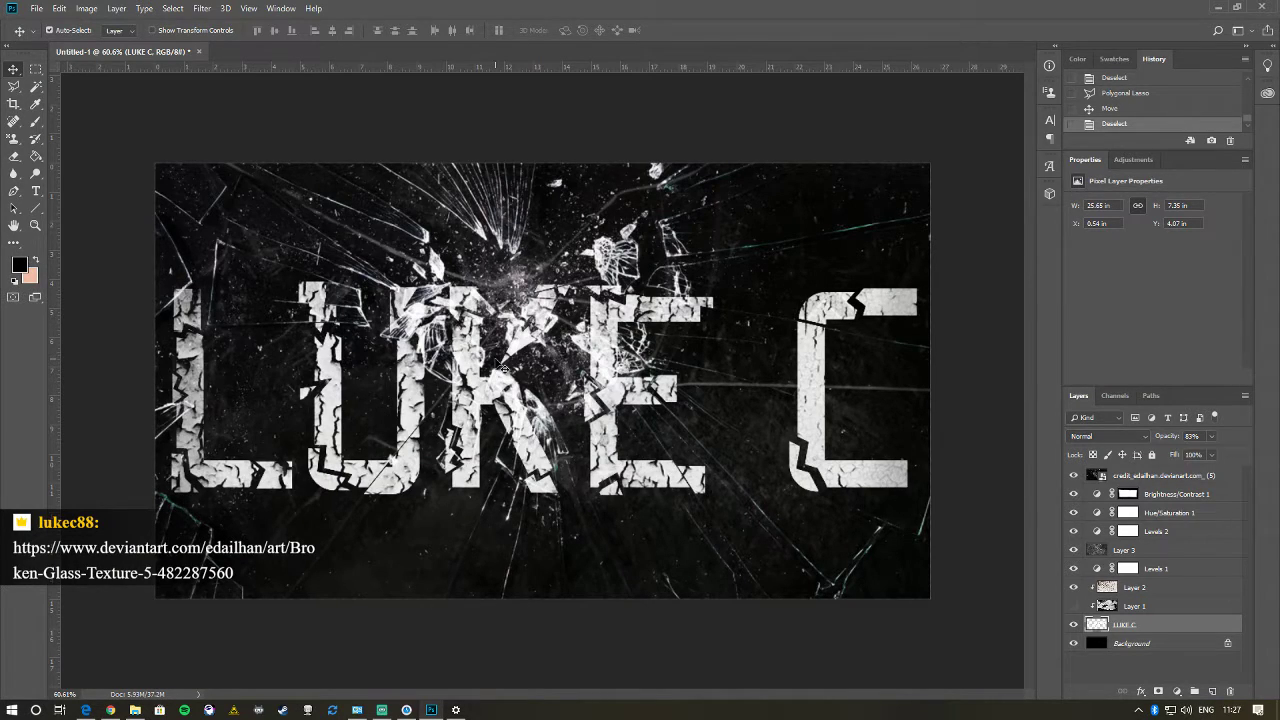
left_click(1163, 476)
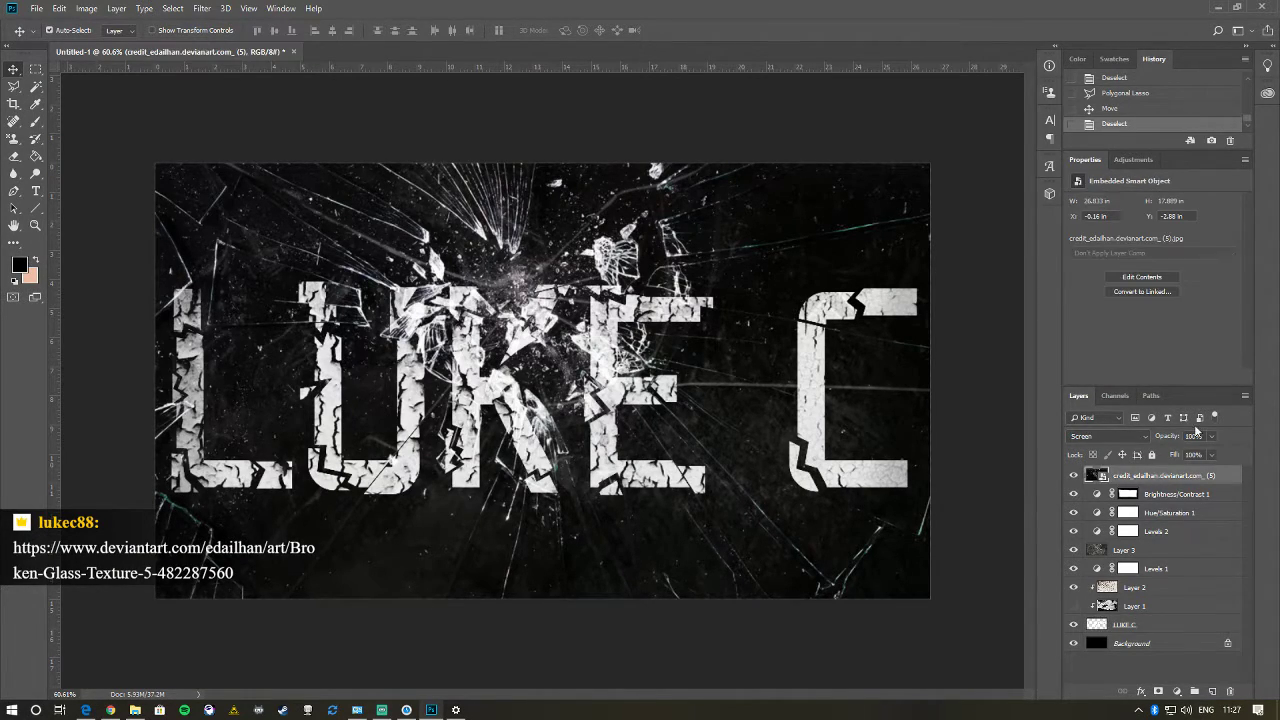
left_click_drag(1169, 440, 1153, 440)
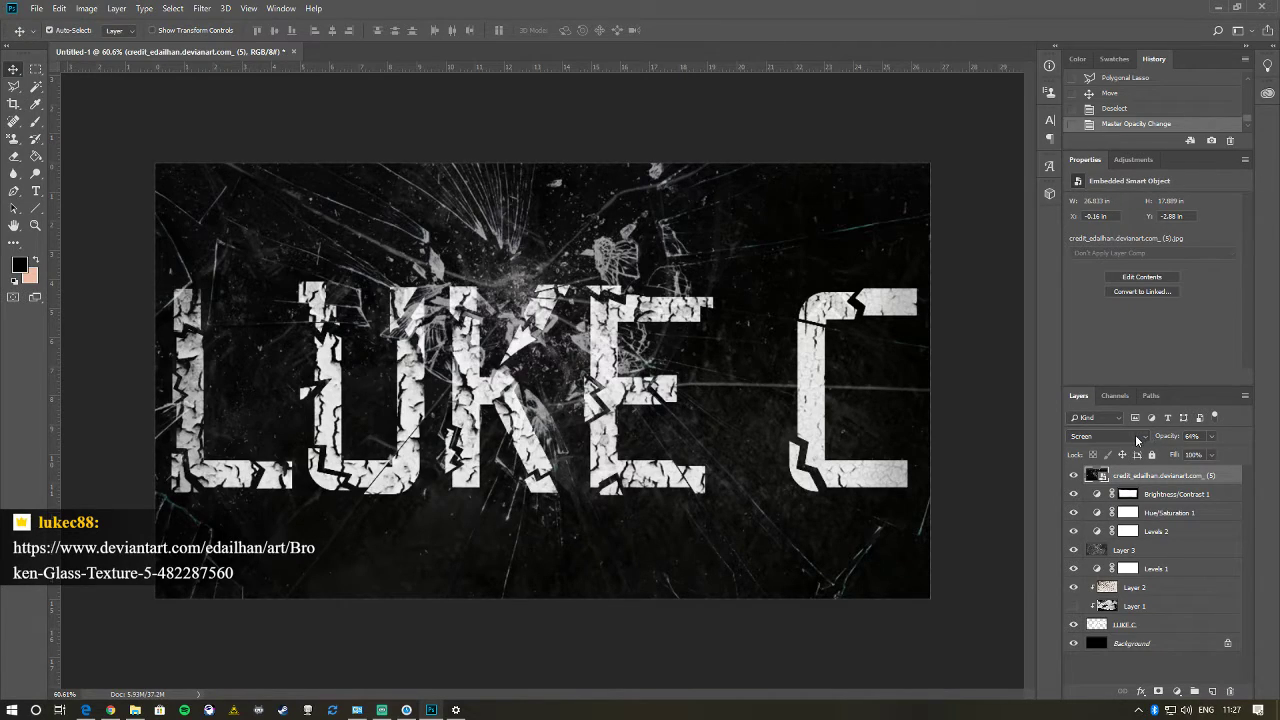
left_click(1176, 691)
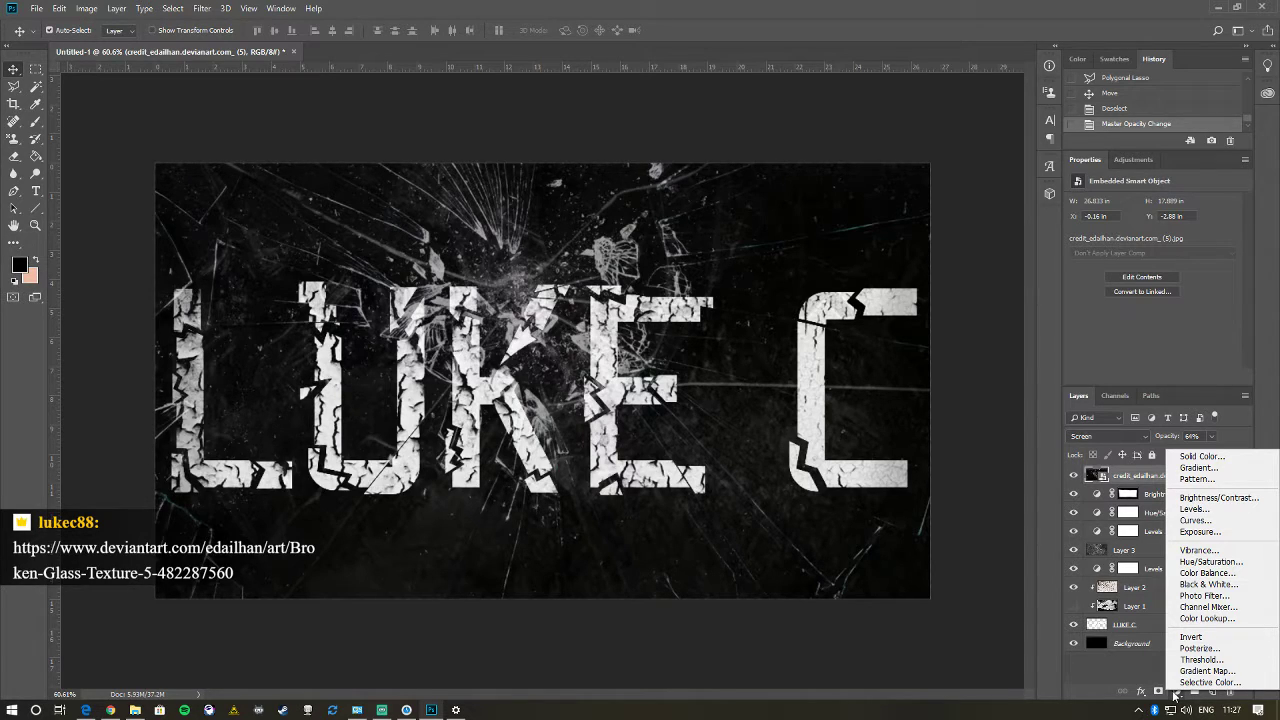
left_click(1225, 574)
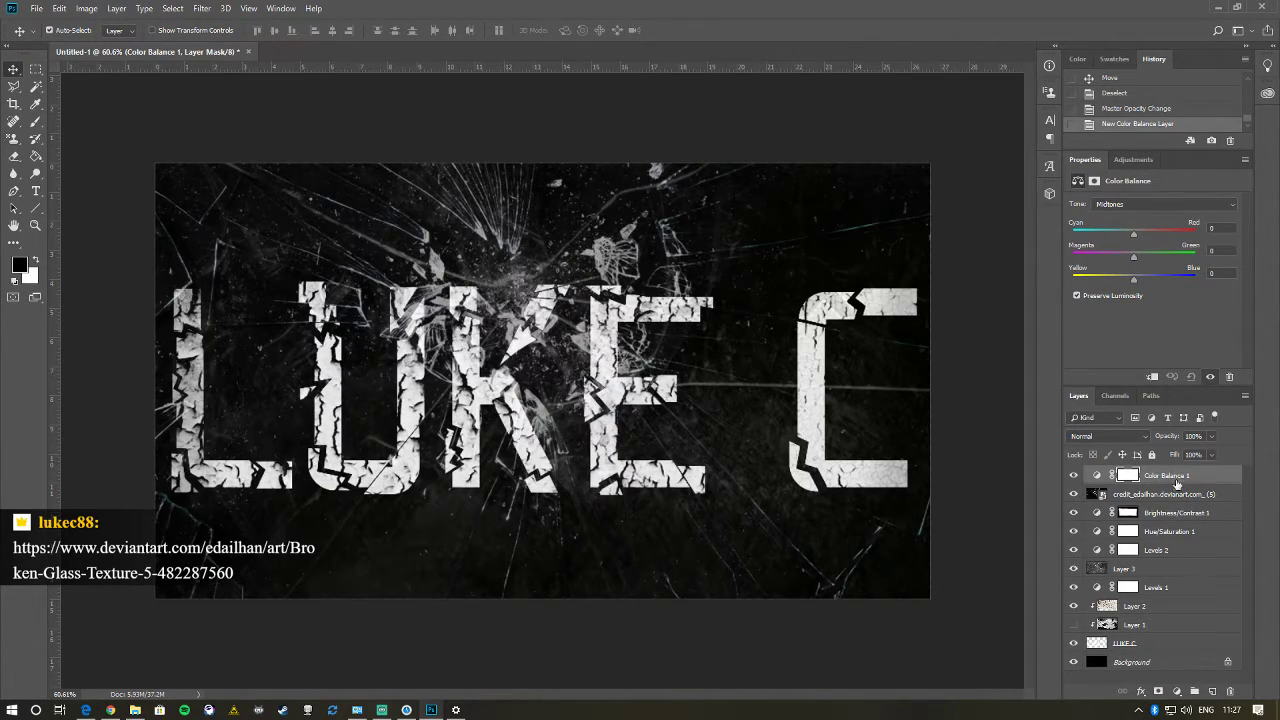
left_click_drag(1167, 481, 1231, 692)
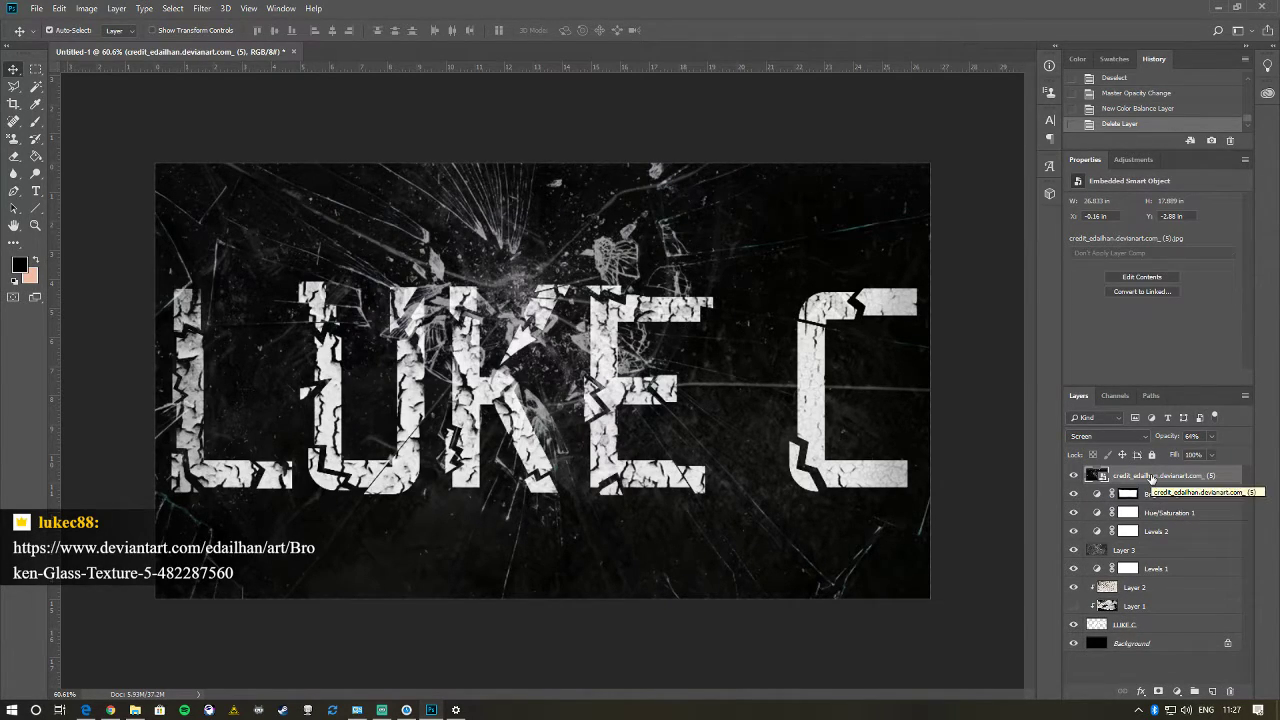
- Add a Photo Filter adjustment layer above the glass texture, try the Yellow and Orange filters, and settle on Deep Yellow at 25% density
left_click(1177, 691)
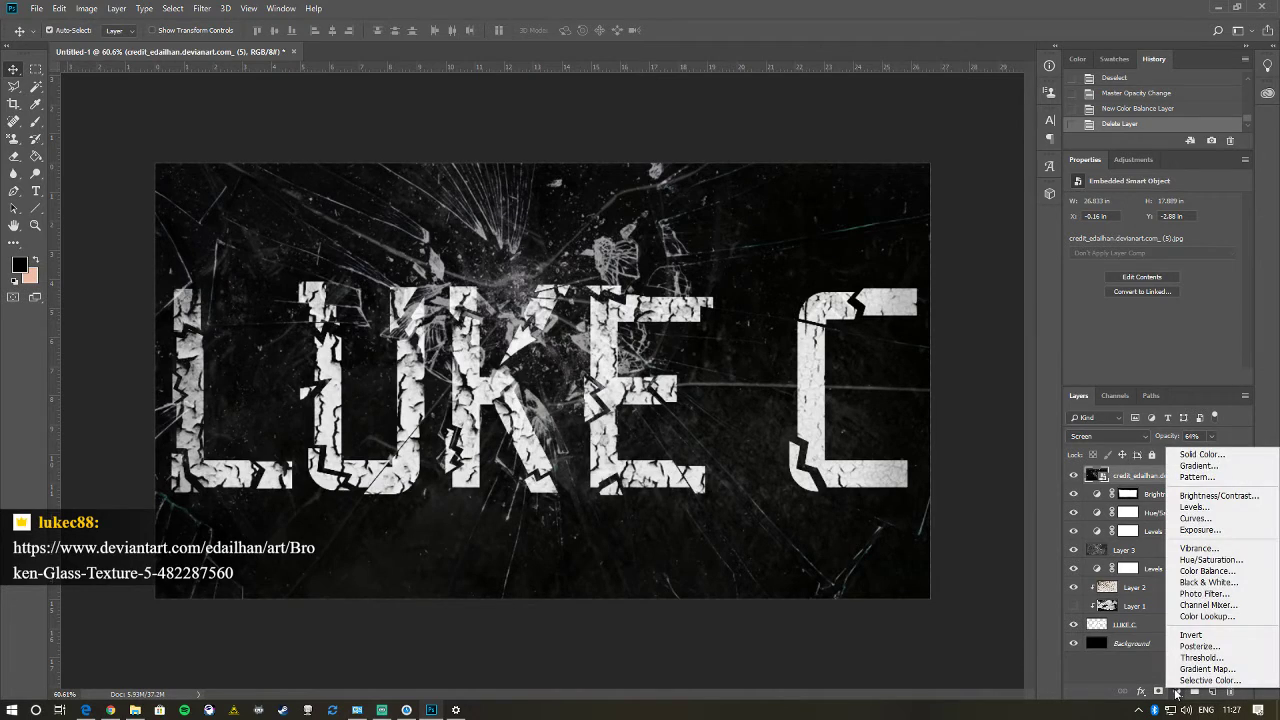
left_click(1216, 595)
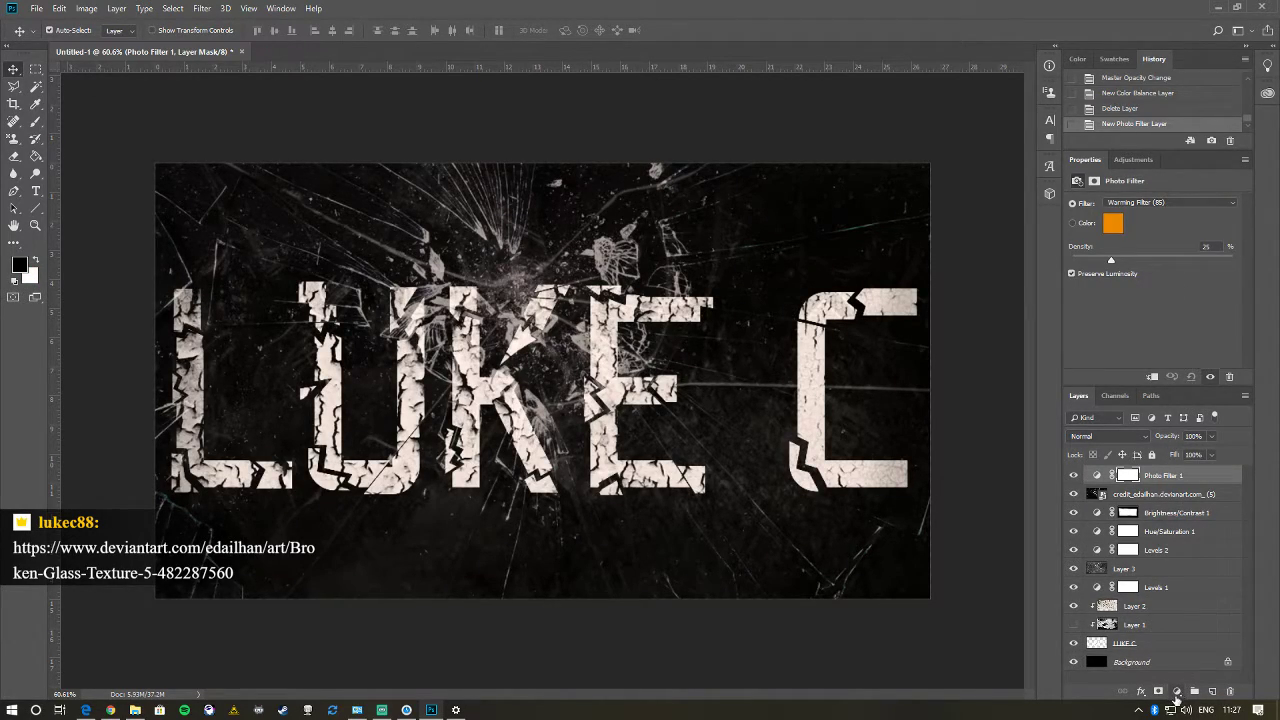
left_click(1149, 201)
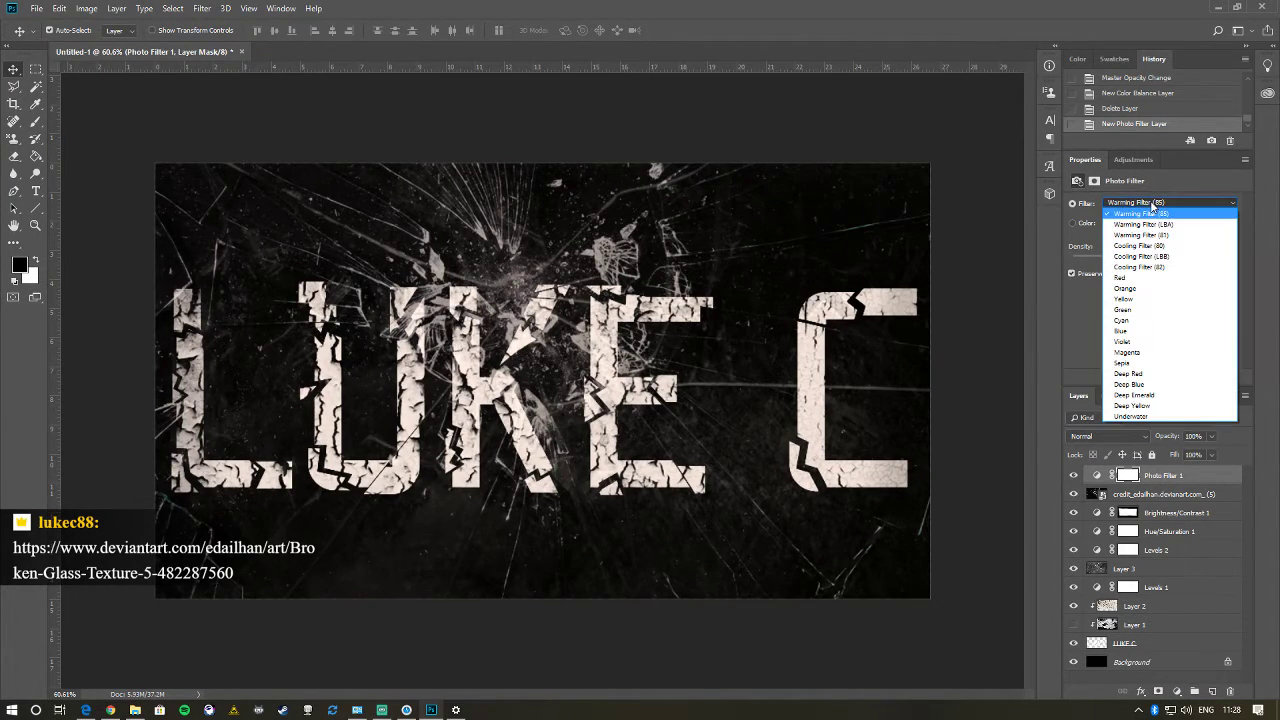
left_click(1124, 299)
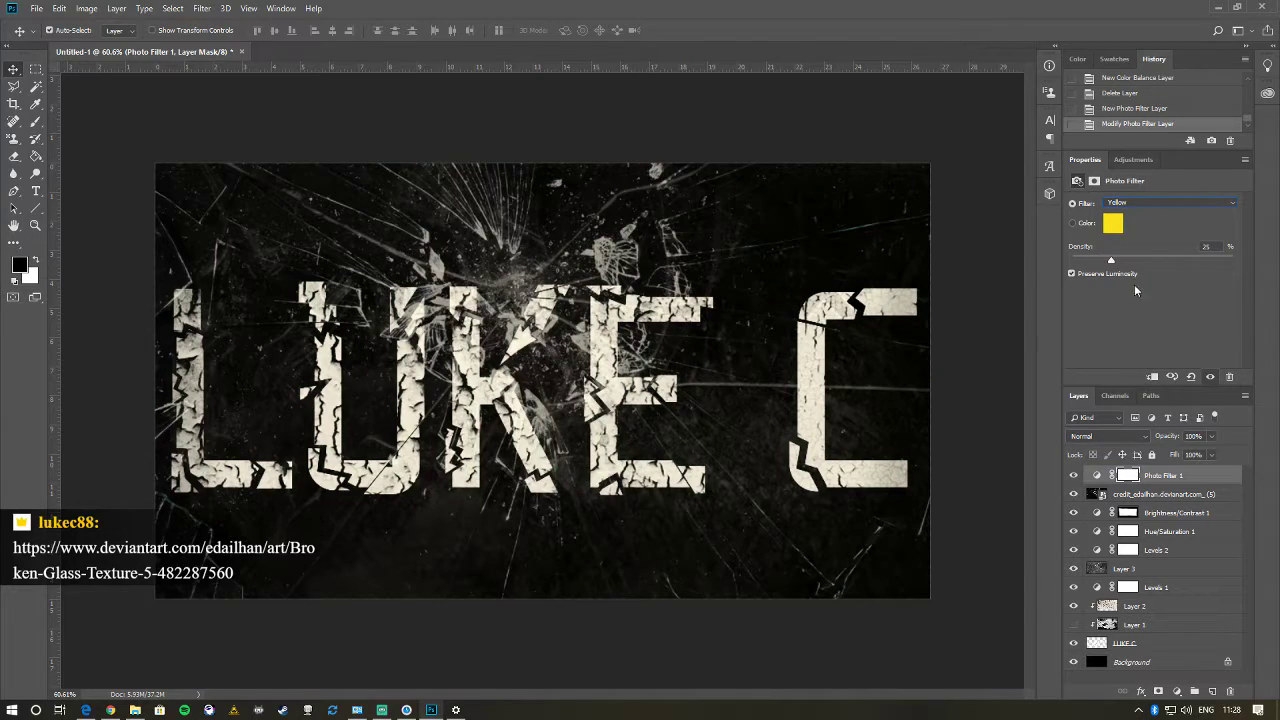
left_click(1143, 203)
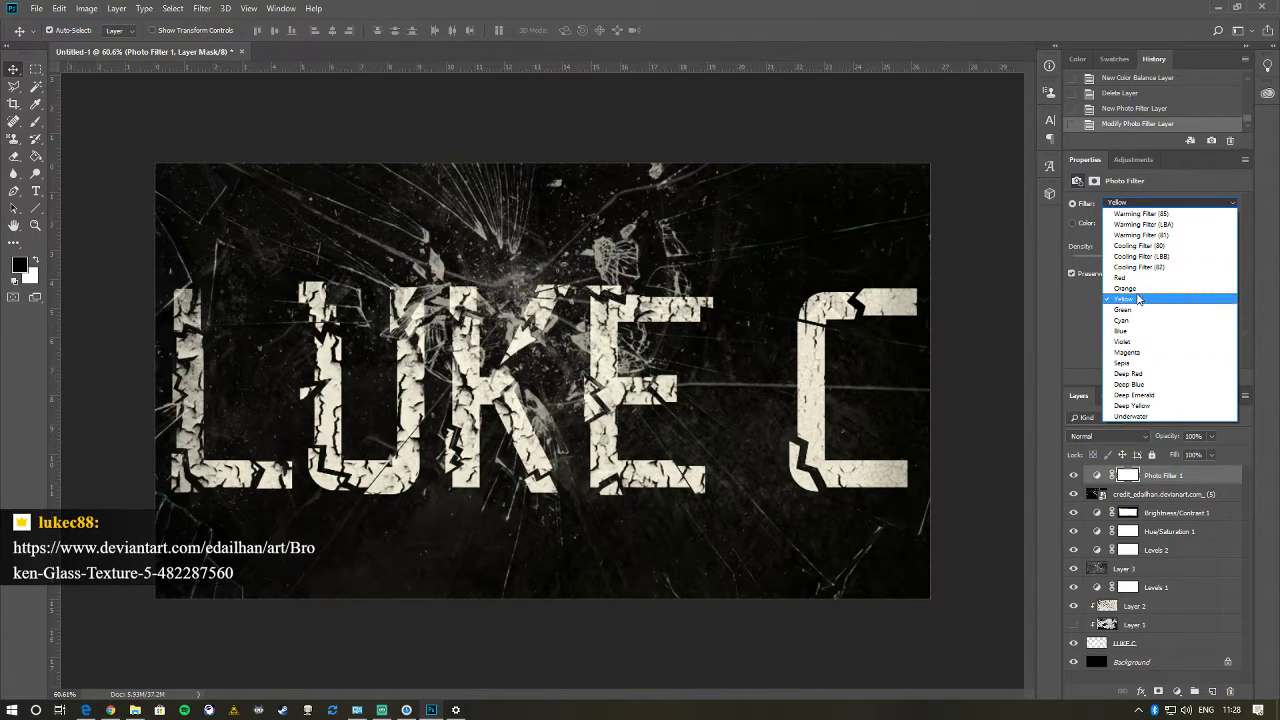
left_click(1137, 288)
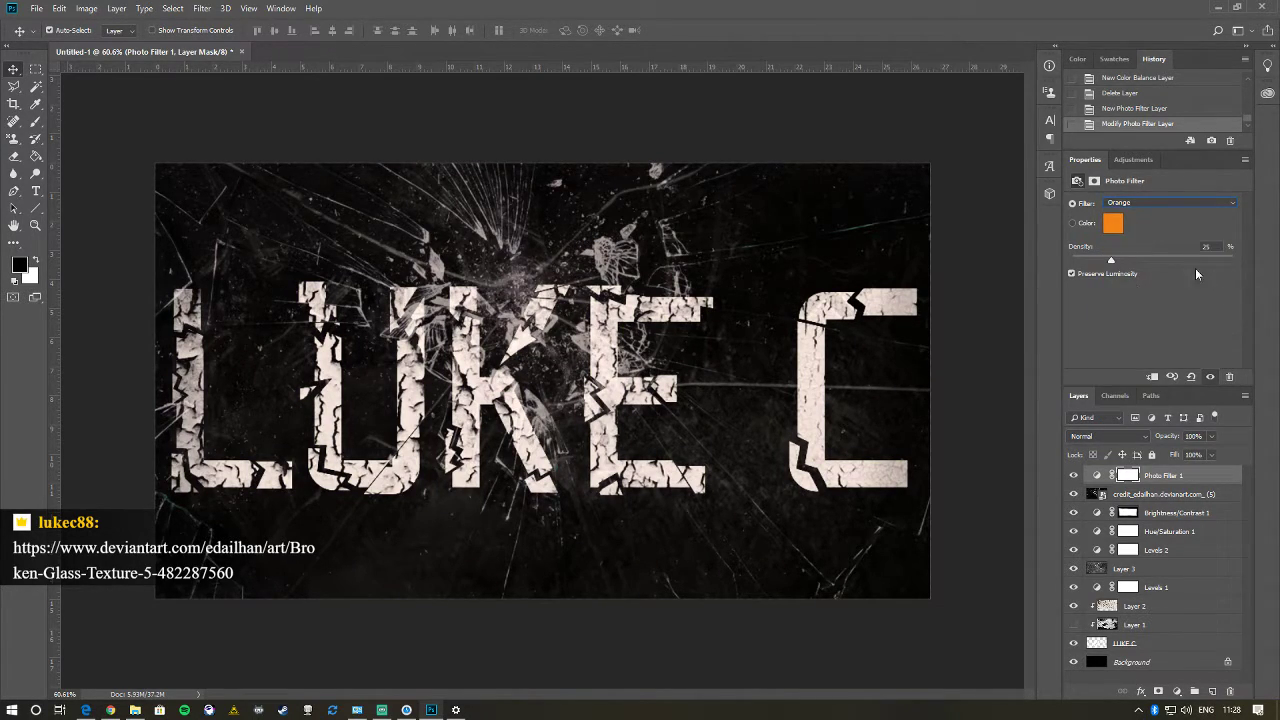
left_click_drag(1110, 264, 1138, 263)
left_click_drag(1115, 260, 1110, 262)
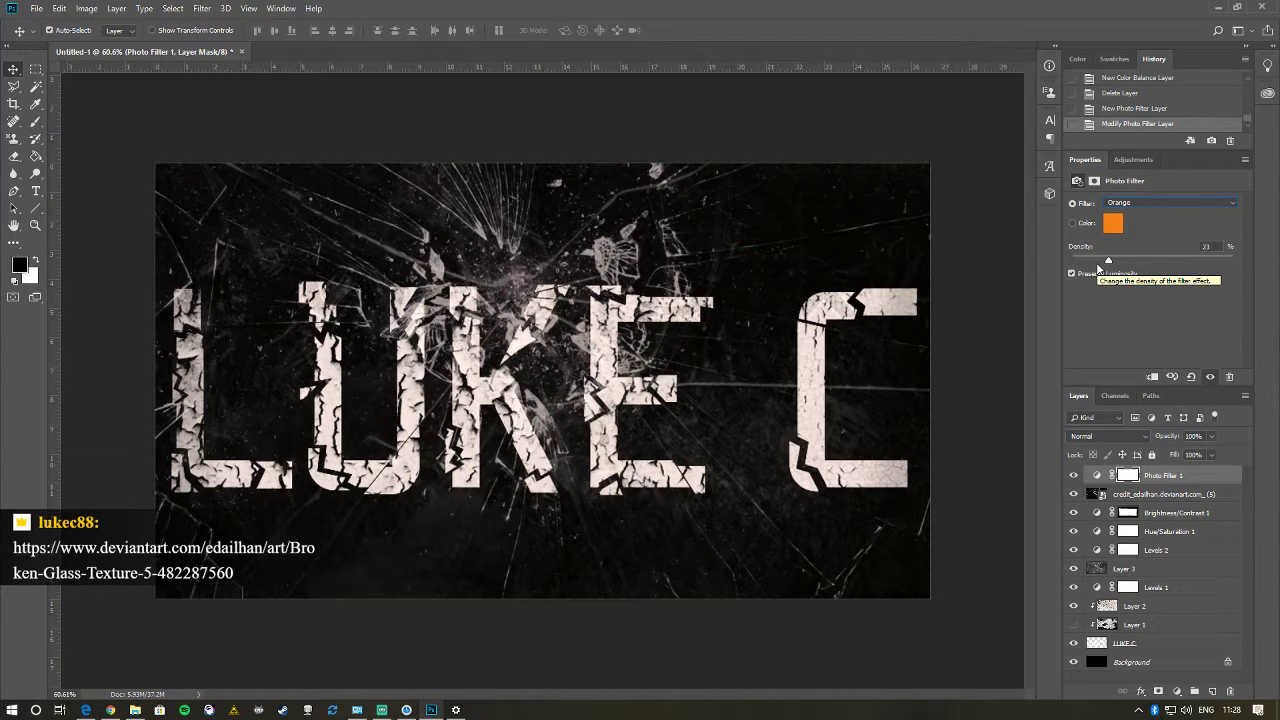
left_click(1140, 203)
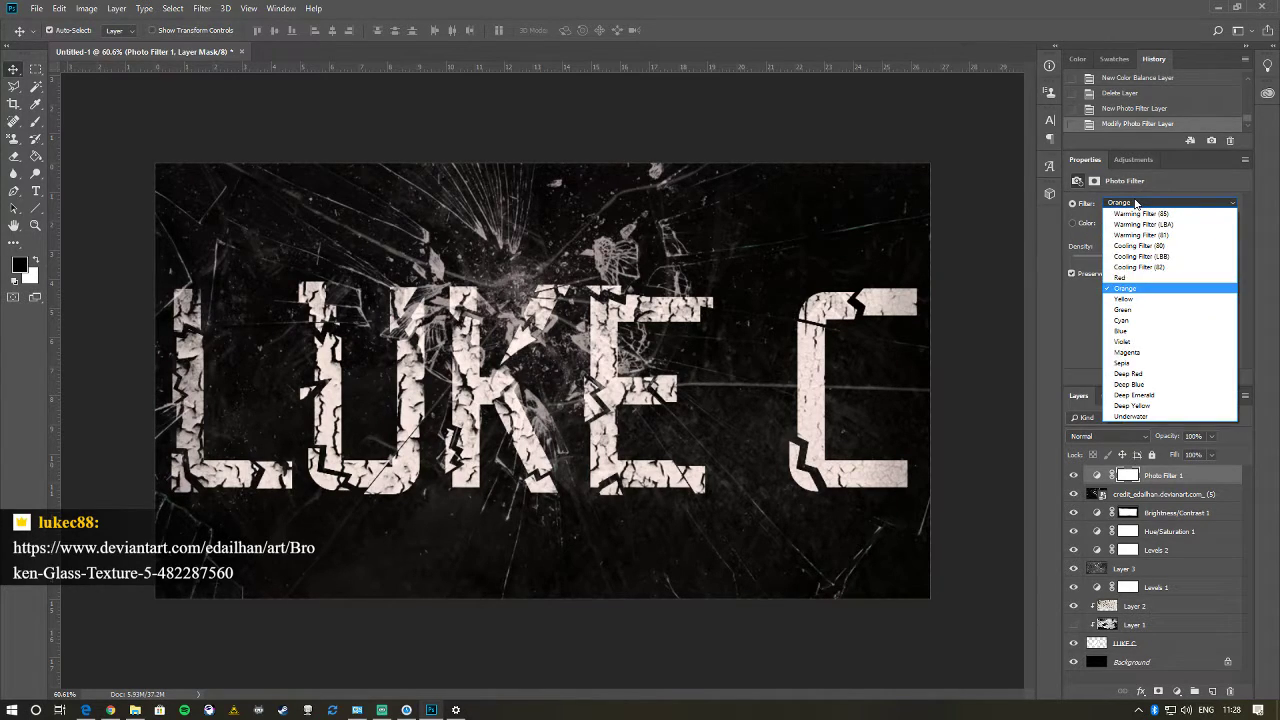
left_click(1138, 407)
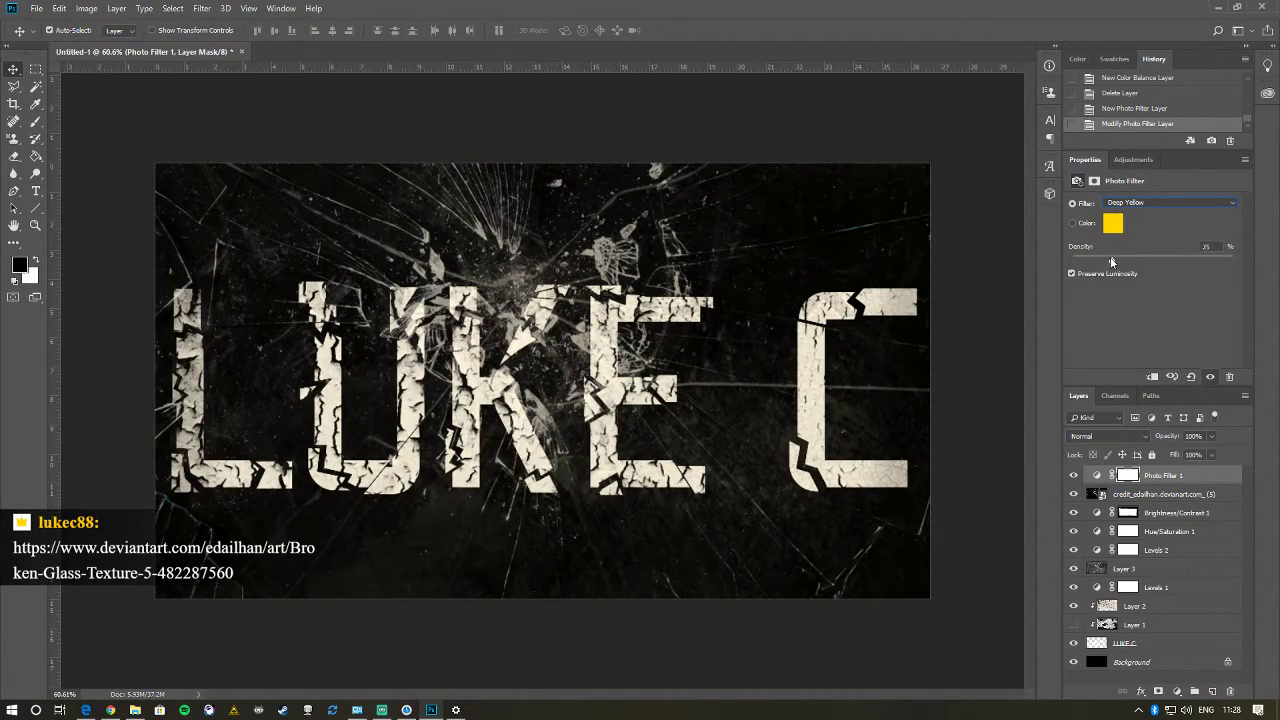
- Convert the cracked lettering layer just above the background into a smart object
left_click(1144, 644)
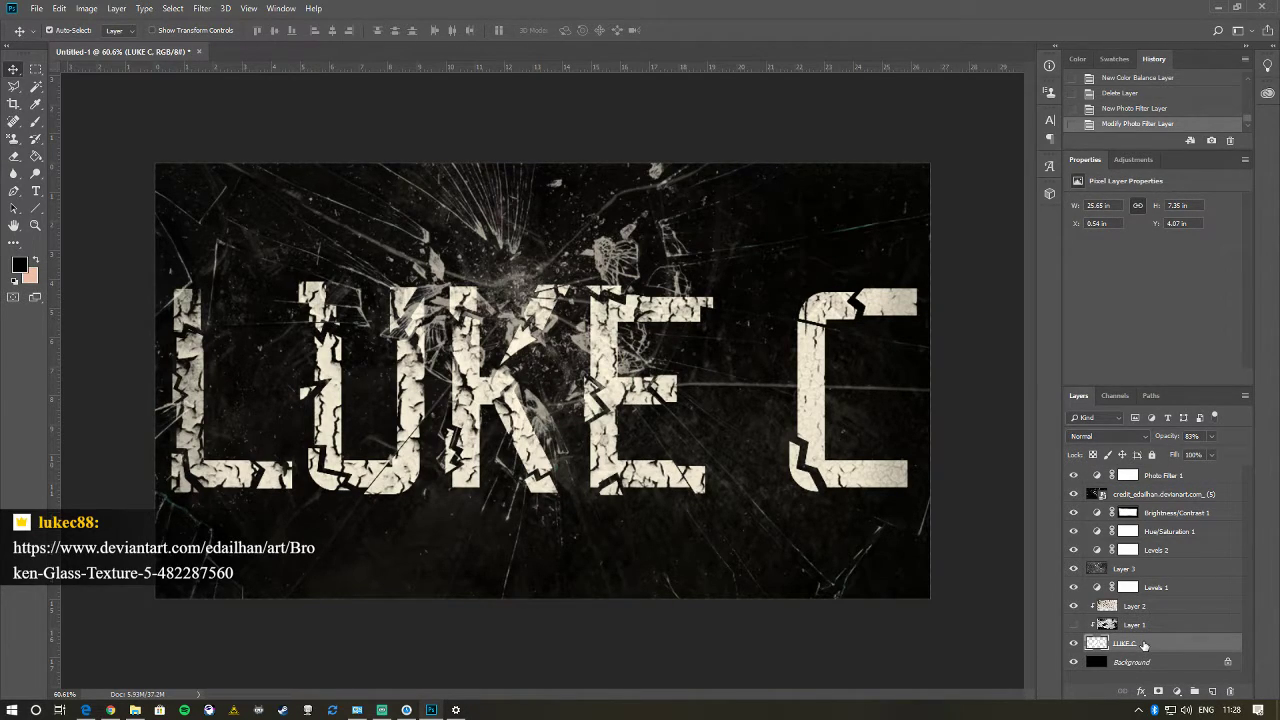
right_click(1144, 645)
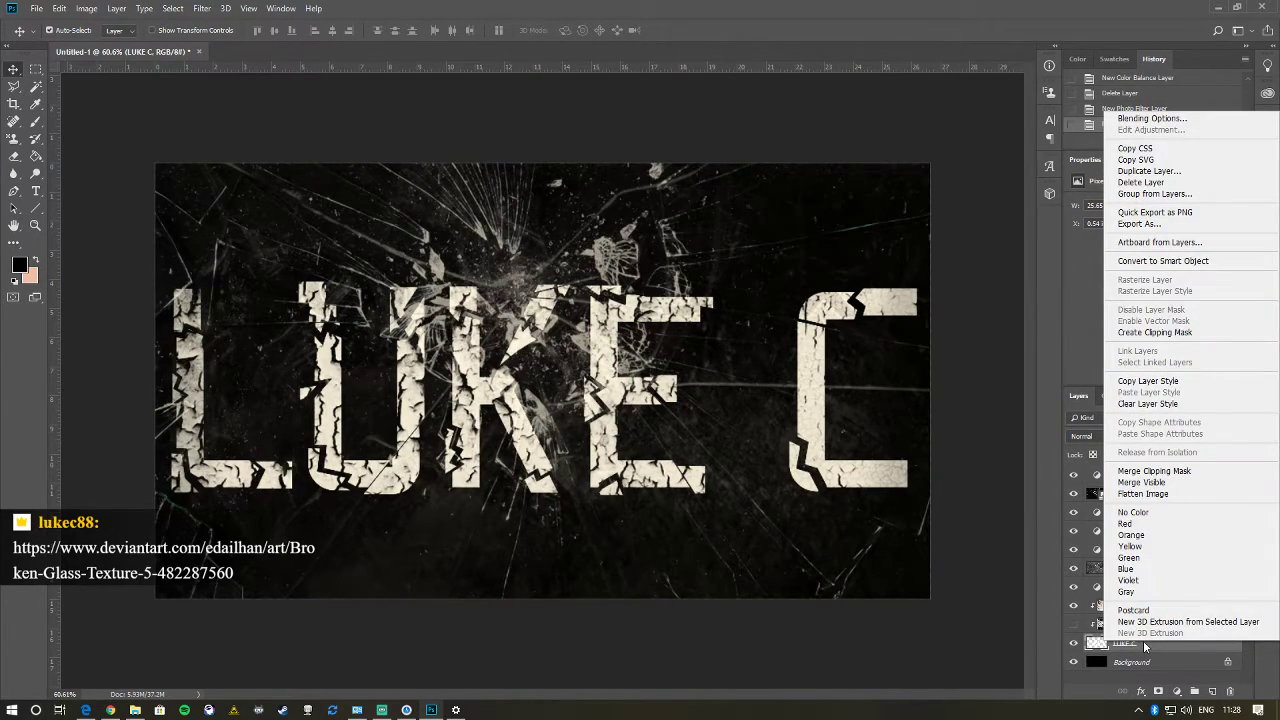
left_click(1165, 261)
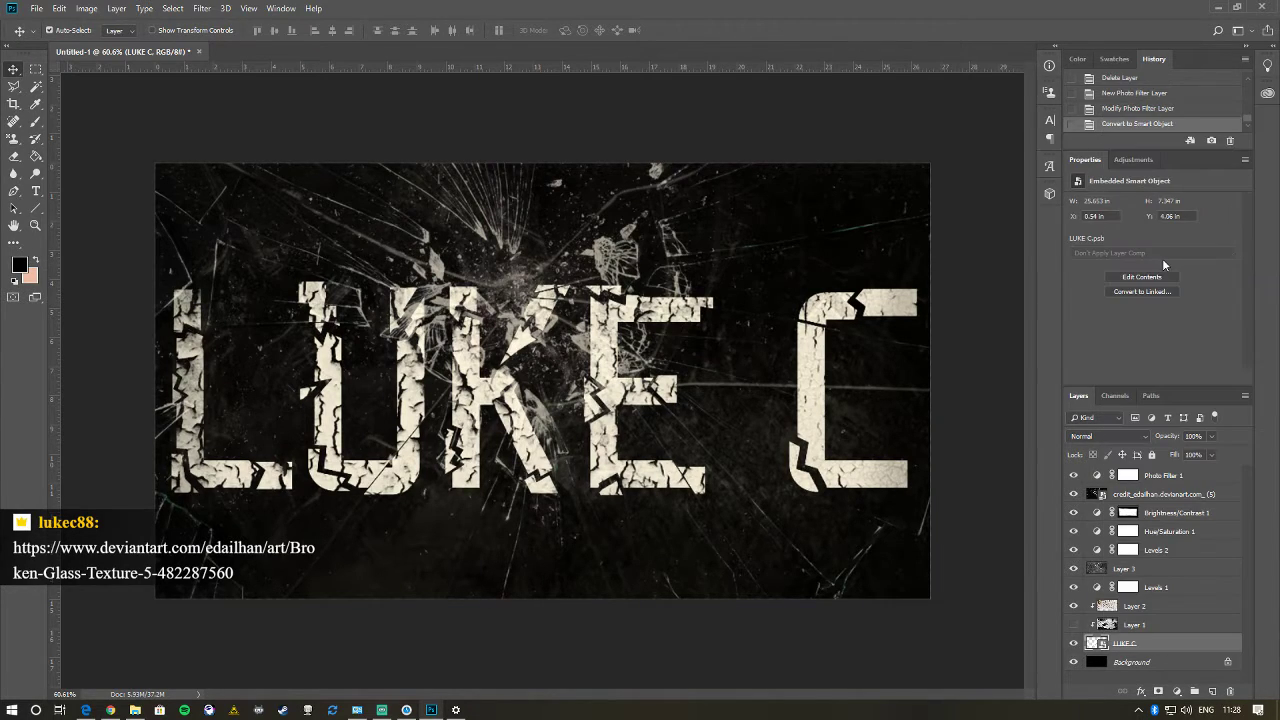
left_click(200, 8)
mouse_move(234, 163)
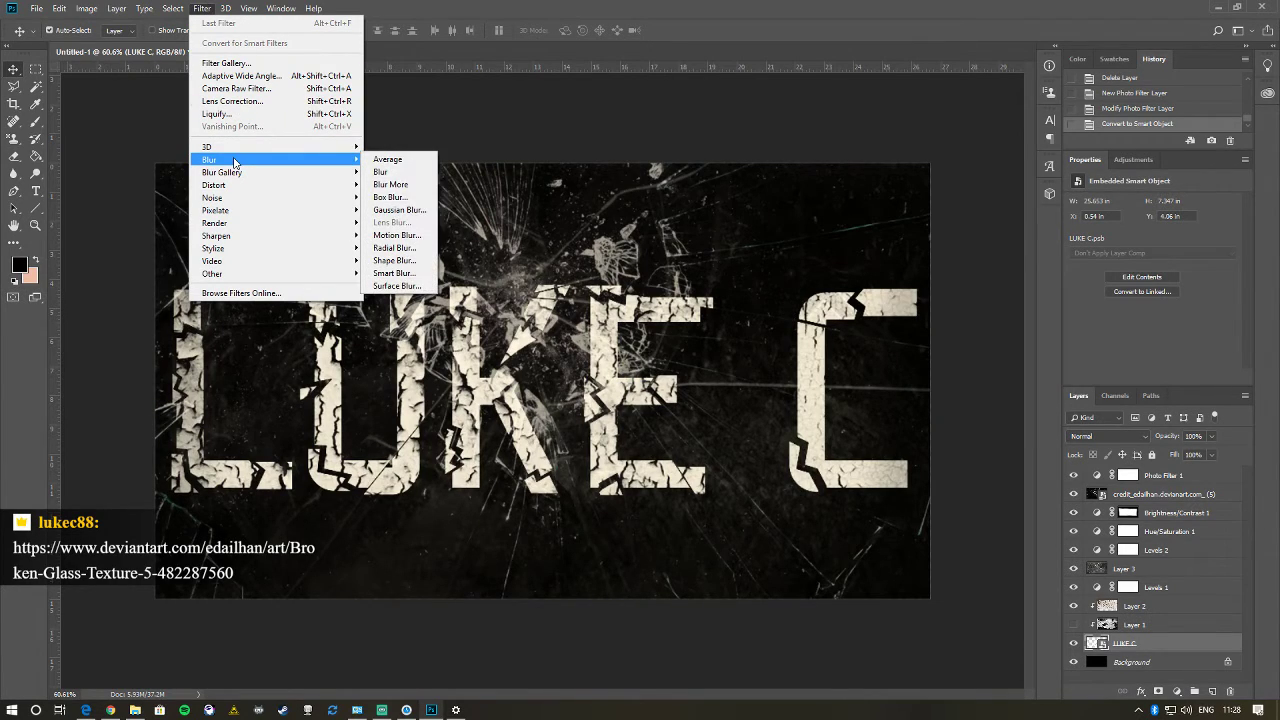
left_click(396, 235)
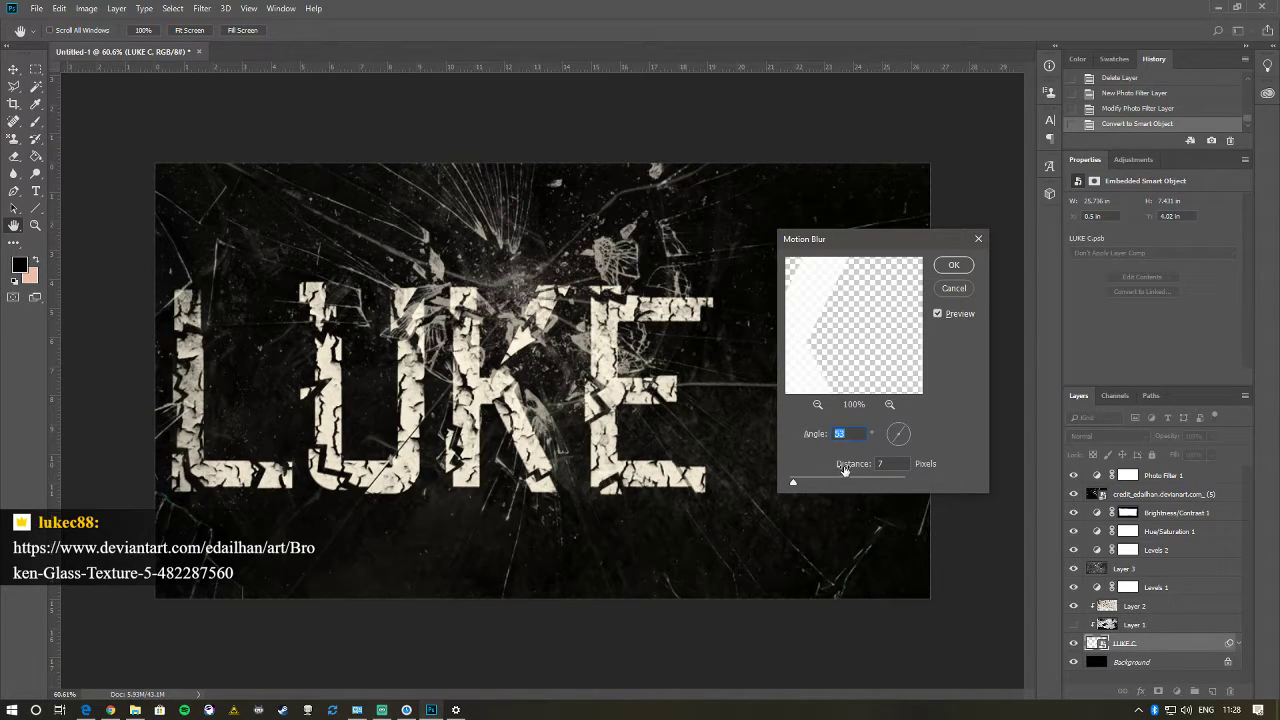
left_click_drag(845, 471, 852, 468)
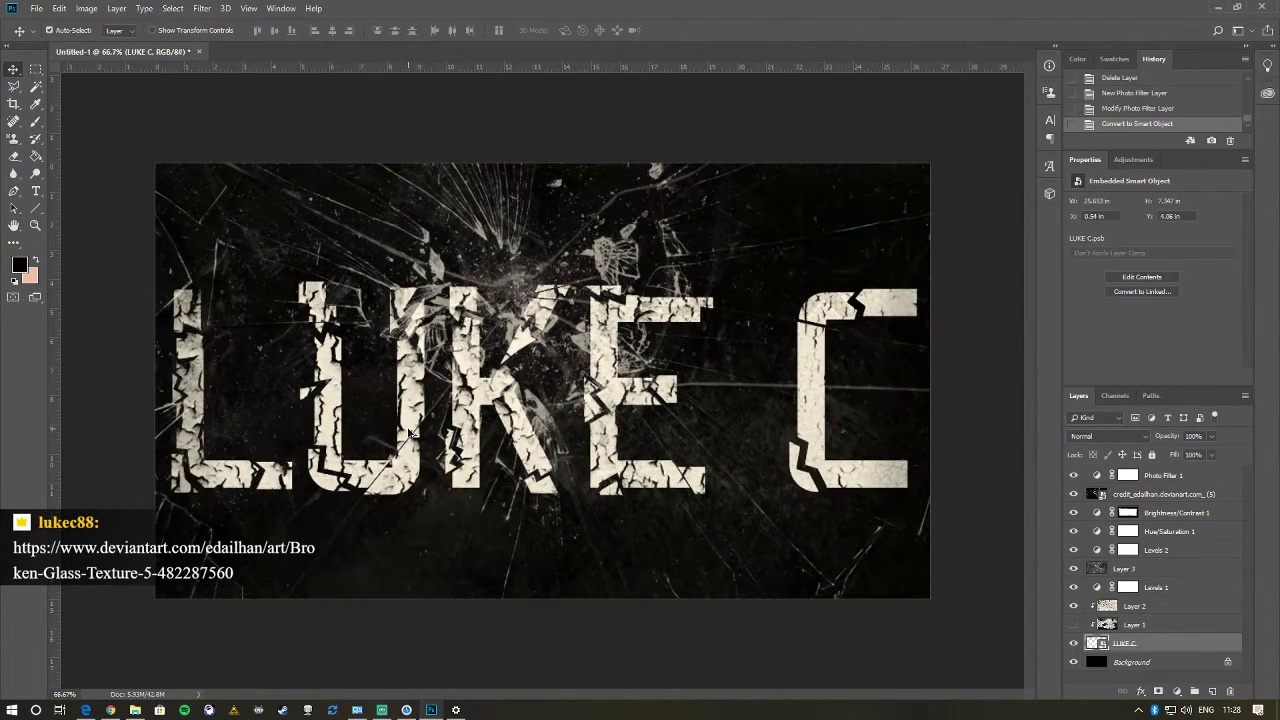
- Apply a Motion Blur smart filter to the lettering with an angle of 51° and a distance of 20 pixels
scroll(316, 480, "up", 5)
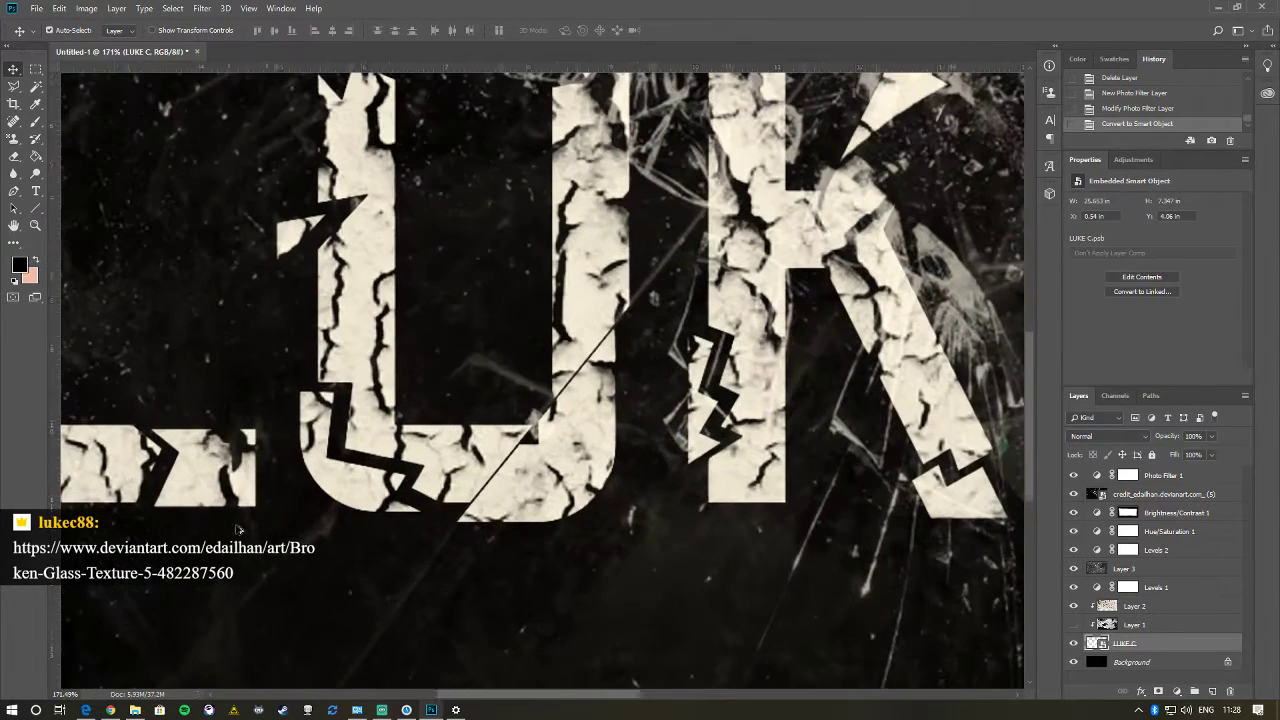
left_click(203, 9)
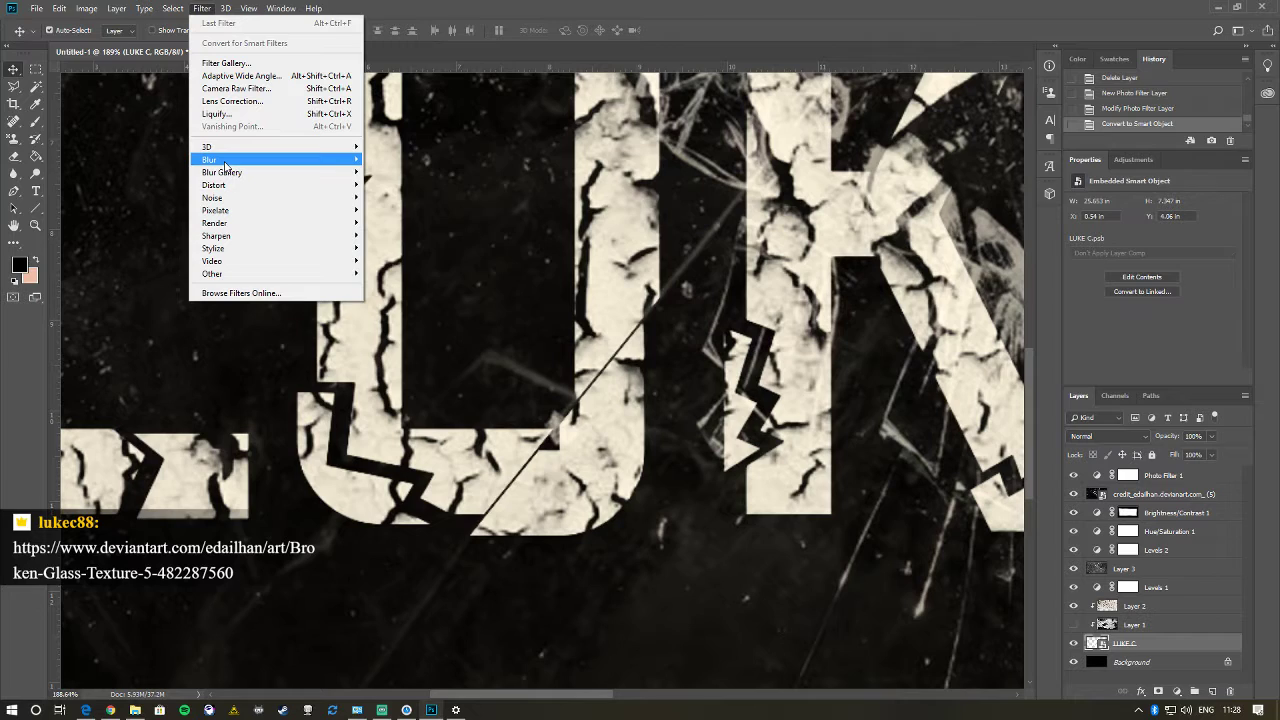
mouse_move(300, 160)
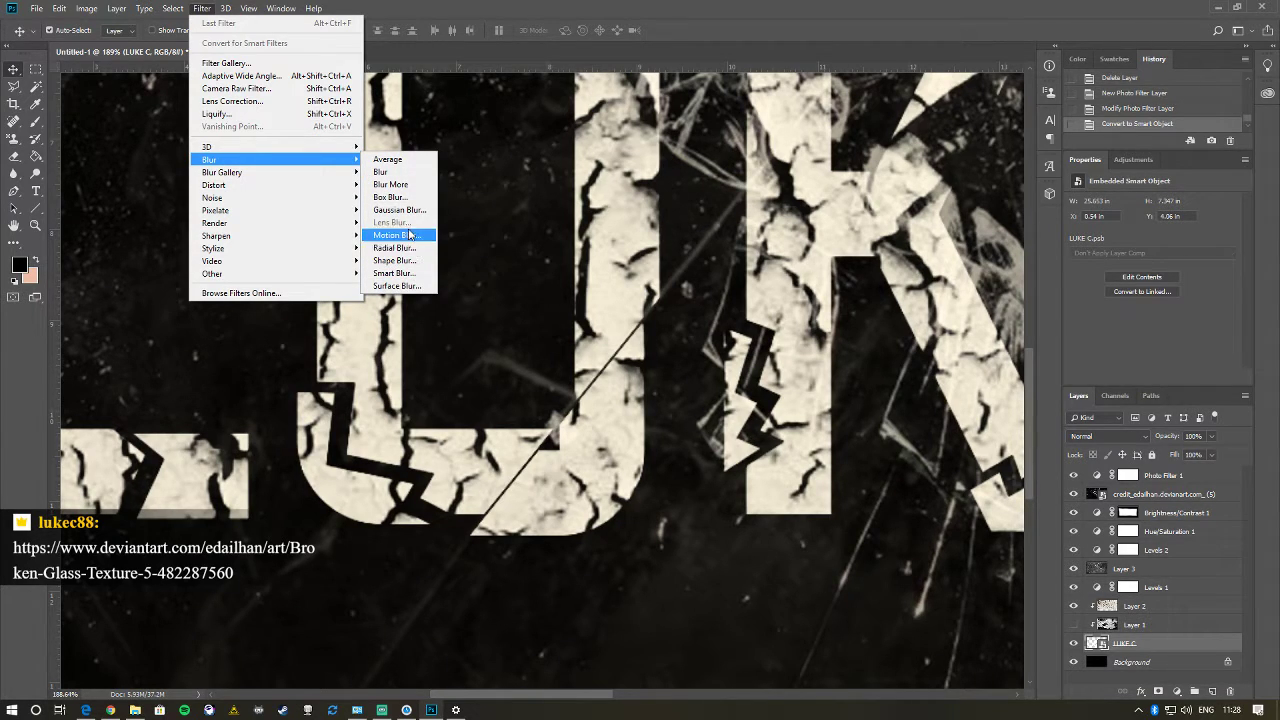
left_click(397, 235)
left_click_drag(819, 437, 852, 467)
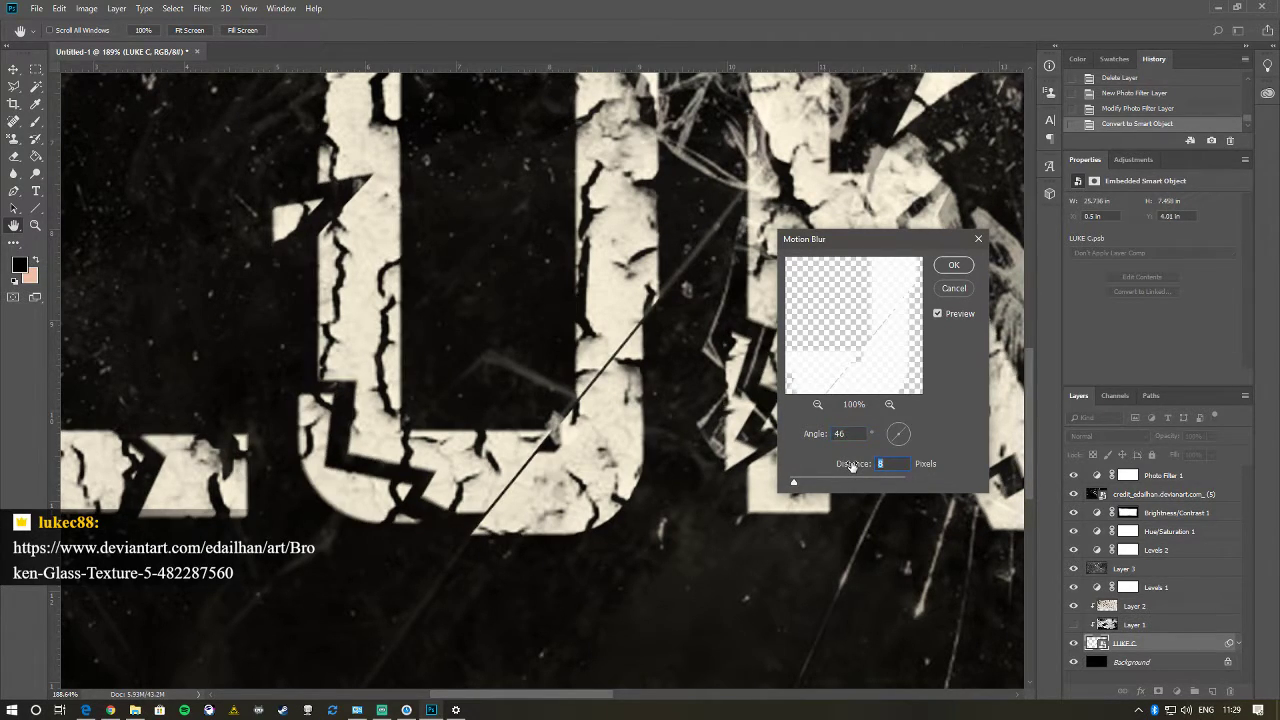
left_click_drag(814, 439, 894, 443)
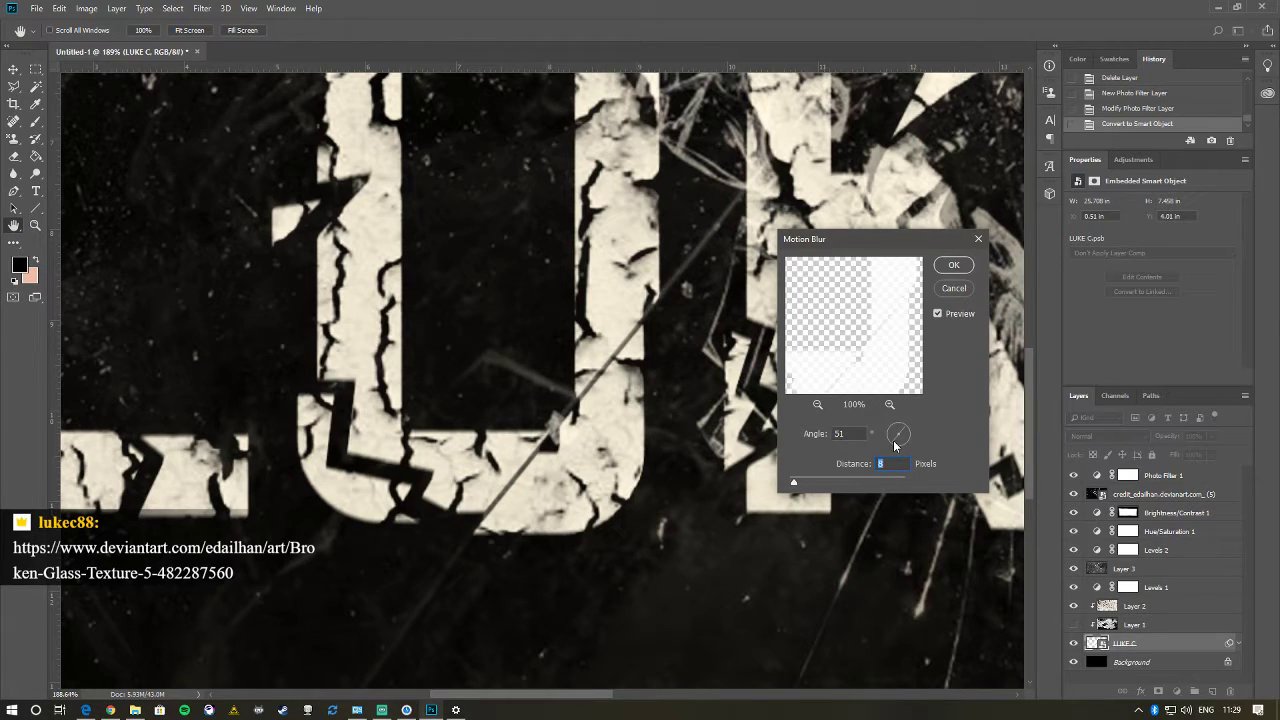
left_click(895, 445)
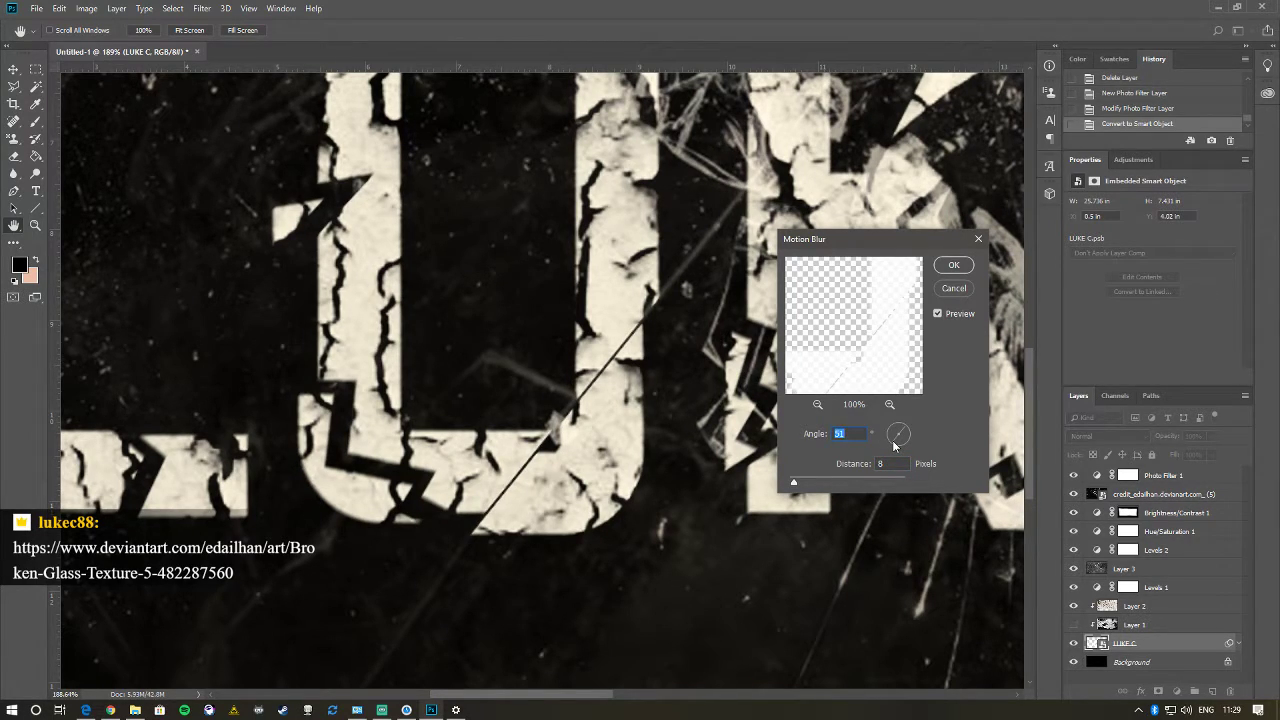
left_click_drag(855, 466, 855, 465)
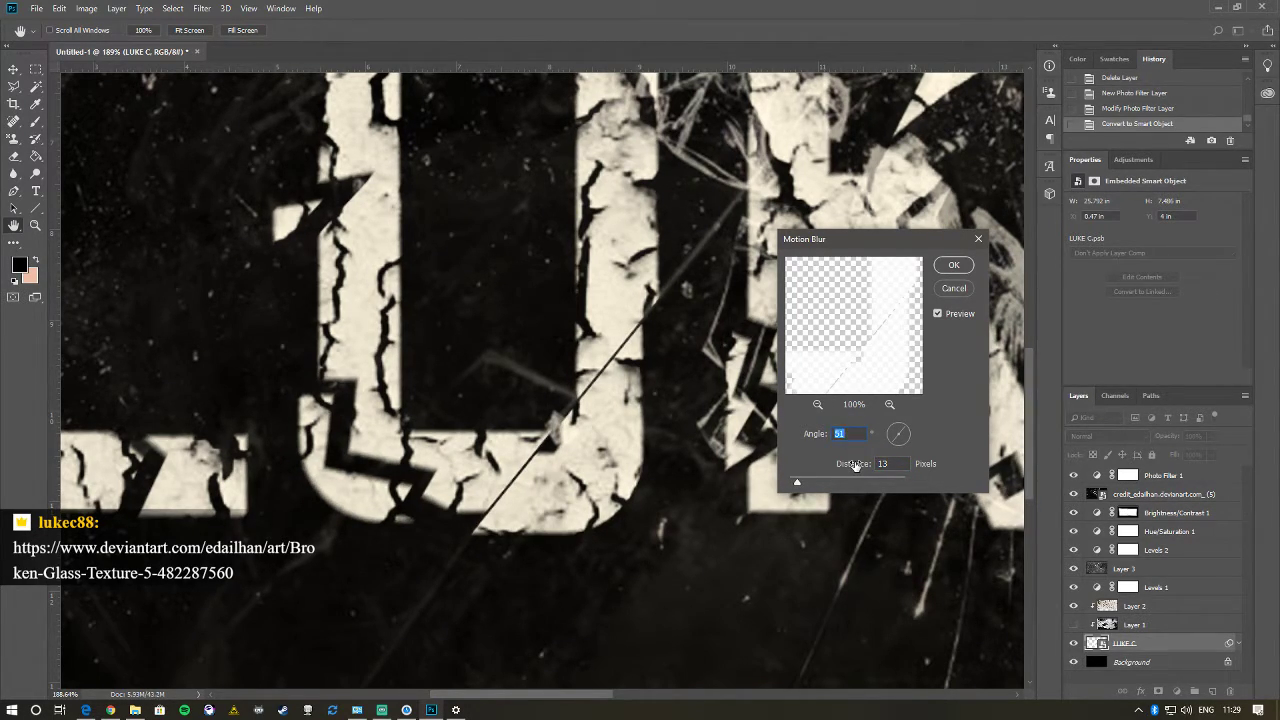
left_click(855, 465)
left_click(855, 465)
left_click_drag(855, 465, 855, 467)
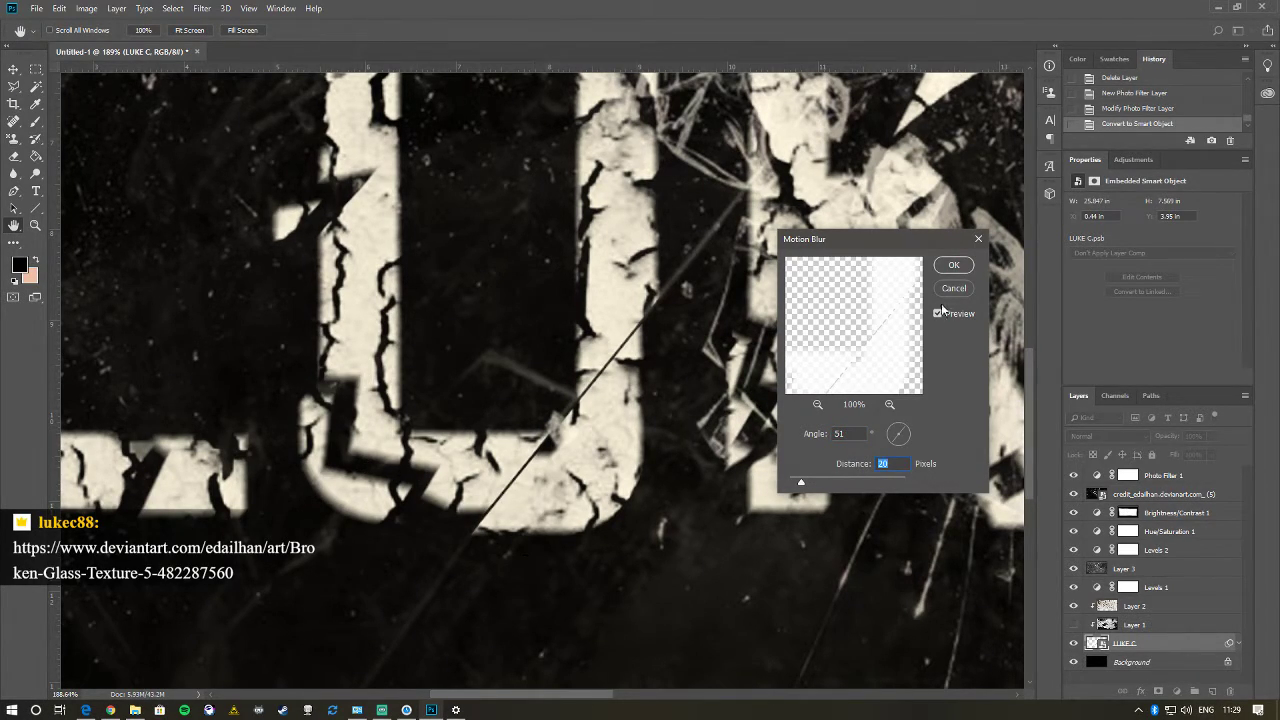
left_click(952, 266)
- Turn the lettering's smart filters off and on repeatedly to compare the whole design with and without the motion blur
key("ctrl+0")
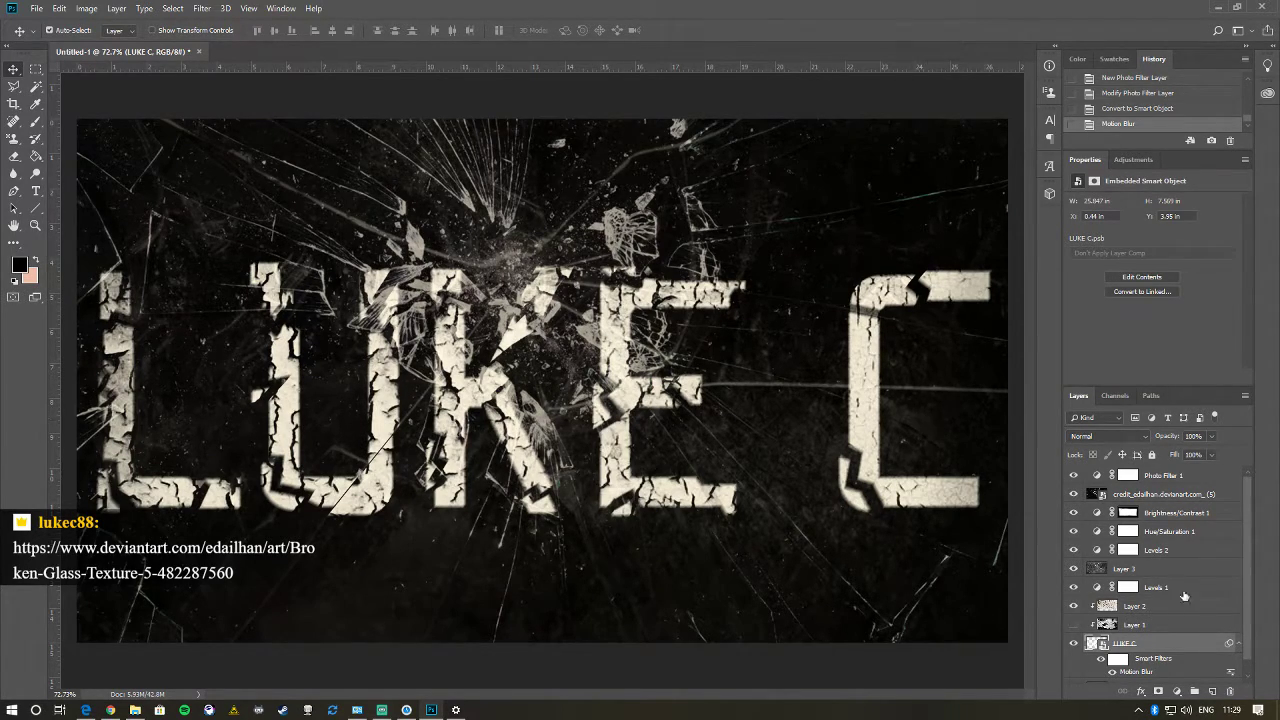
left_click(1098, 662)
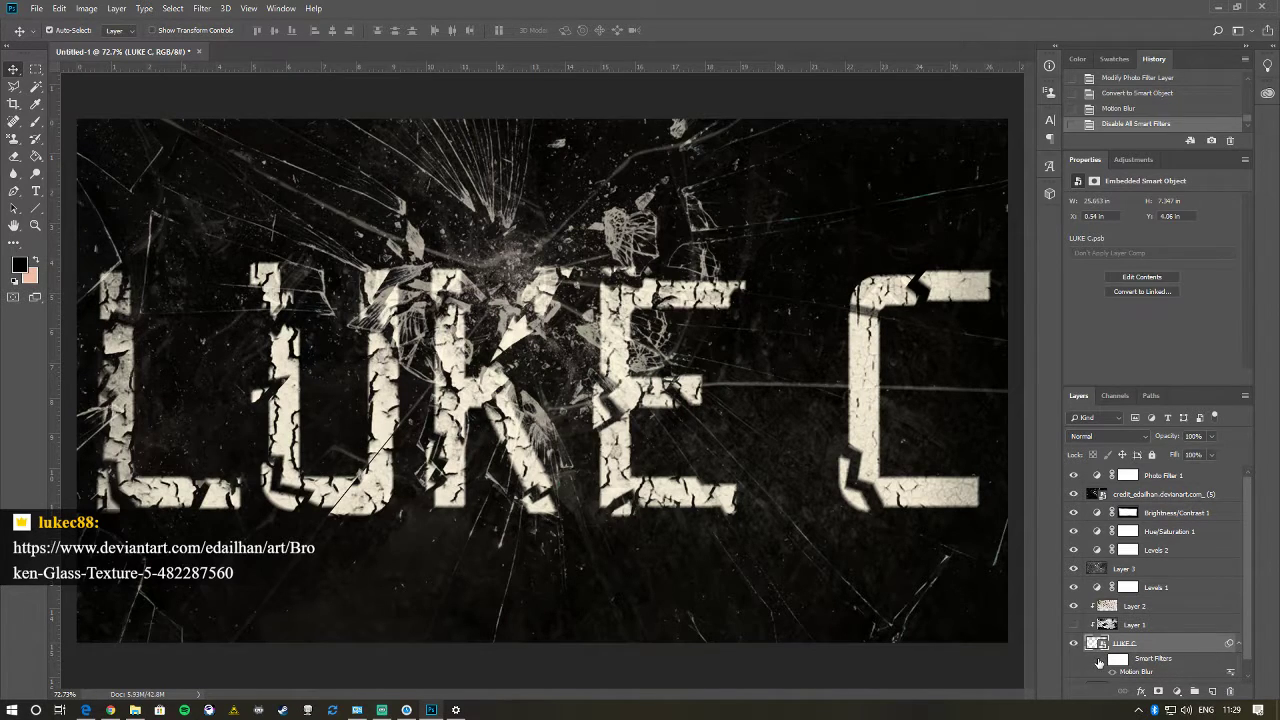
left_click(1098, 662)
left_click(1099, 663)
left_click(1099, 663)
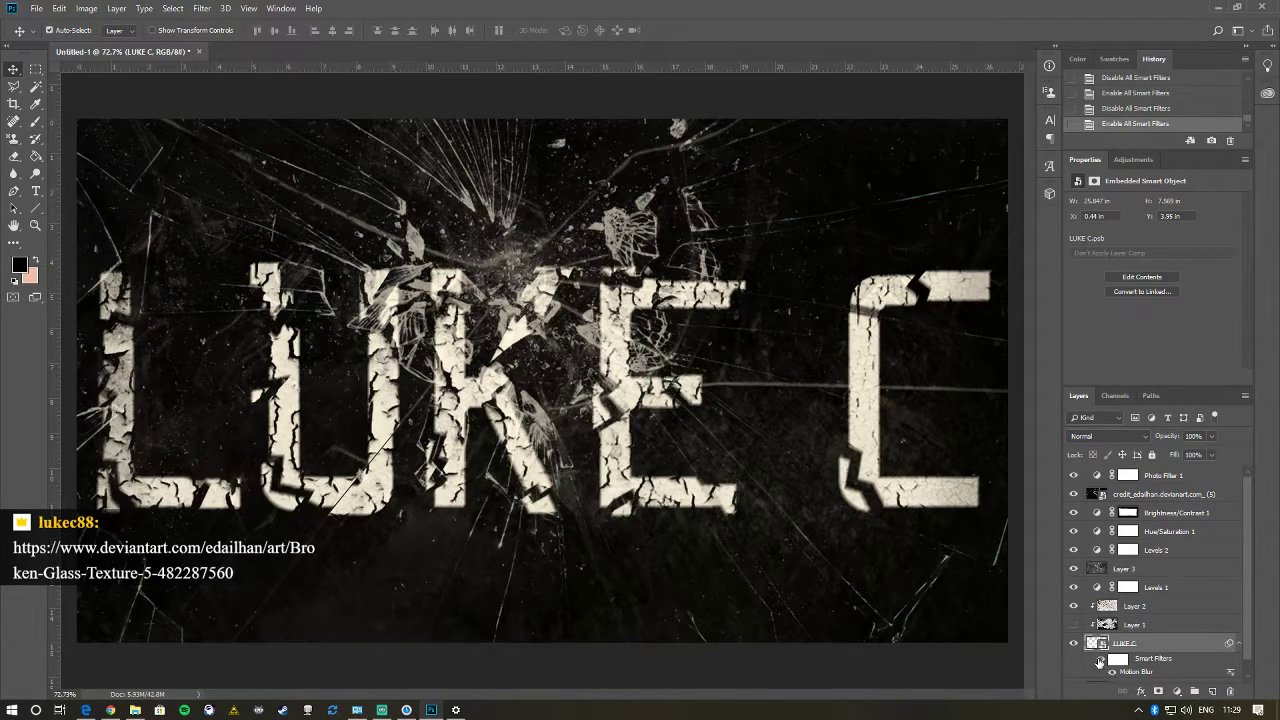
left_click(1099, 663)
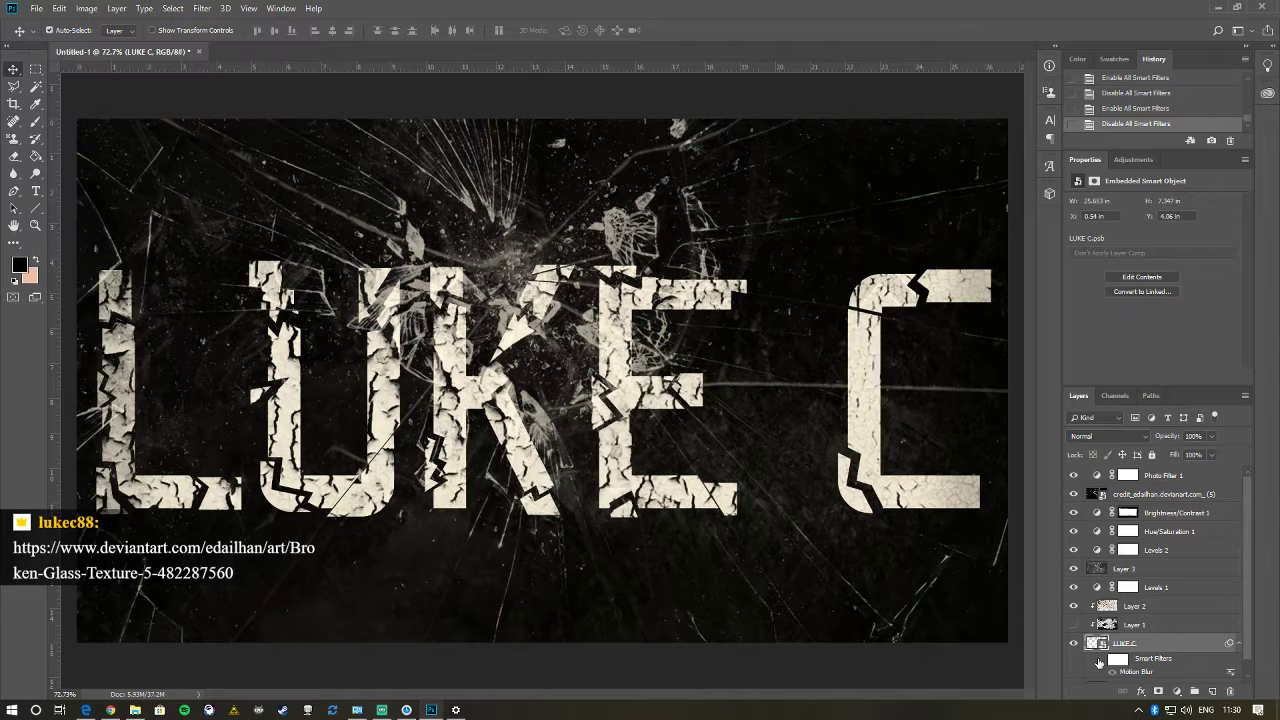
left_click(1099, 663)
- Edit the lettering's Motion Blur smart filter and set its distance to 10 pixels
scroll(1130, 640, "down", 1)
double_click(1147, 657)
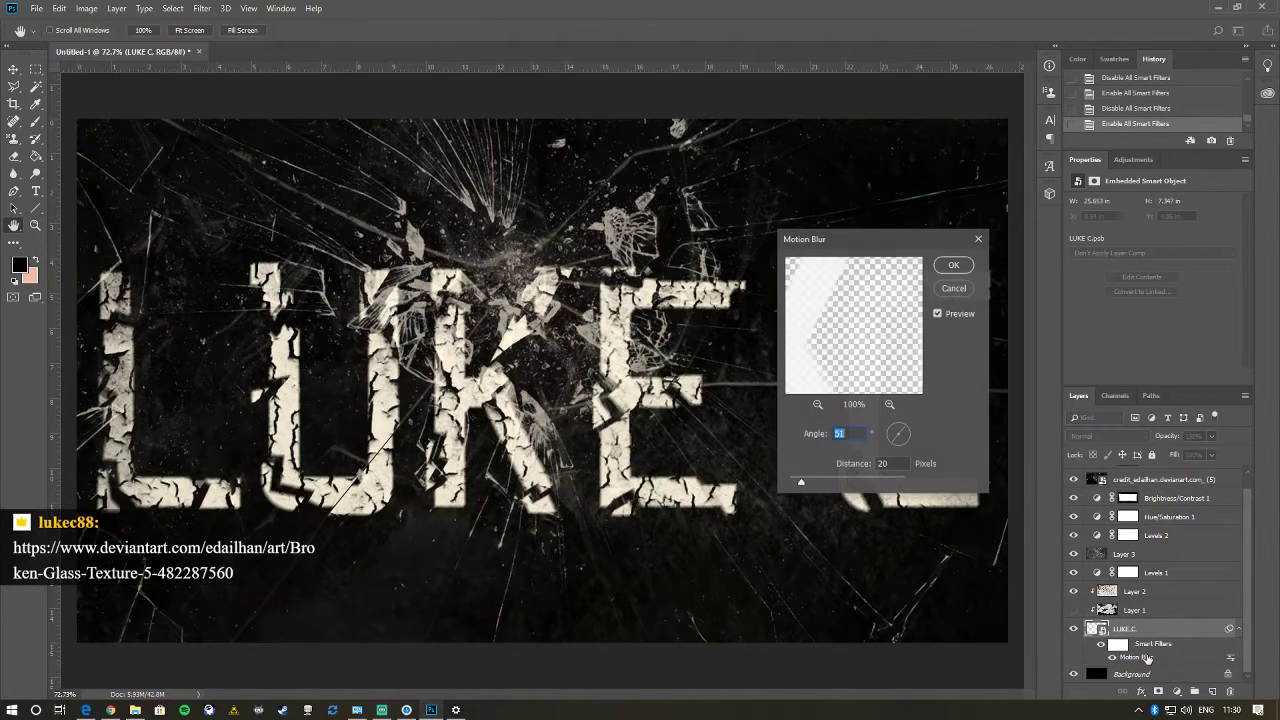
left_click_drag(858, 467, 853, 467)
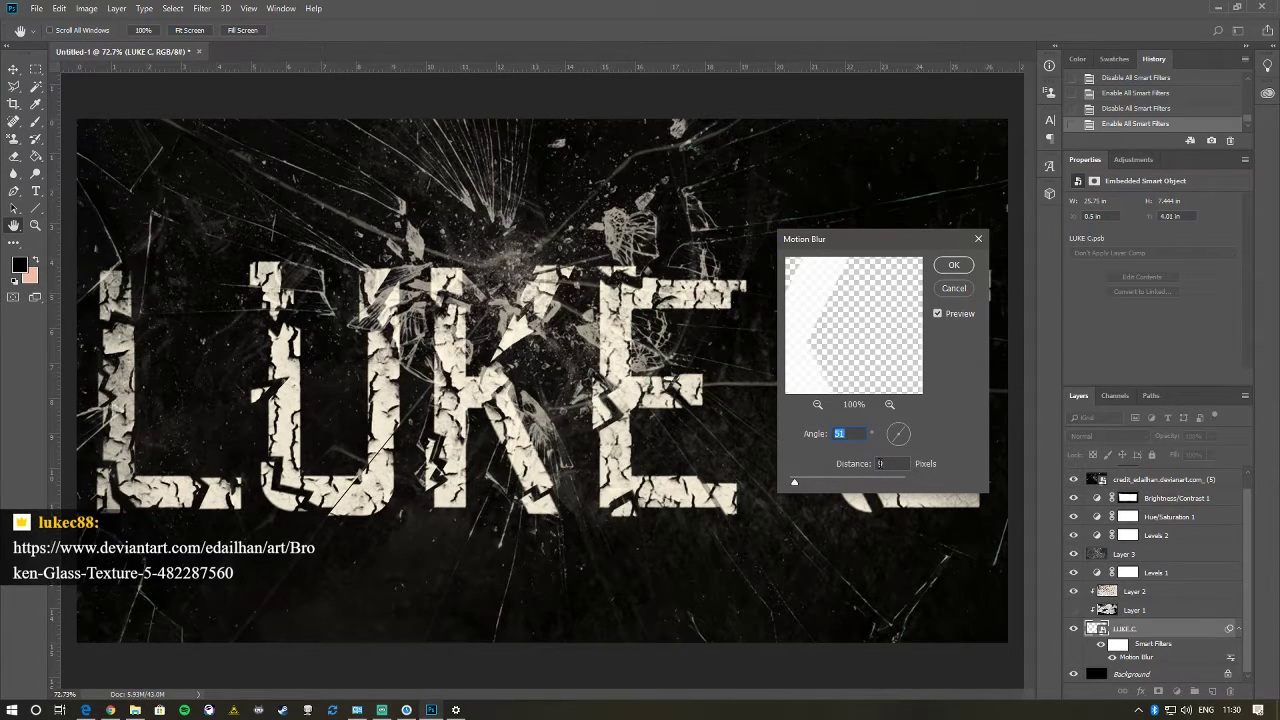
left_click(883, 463)
type("10")
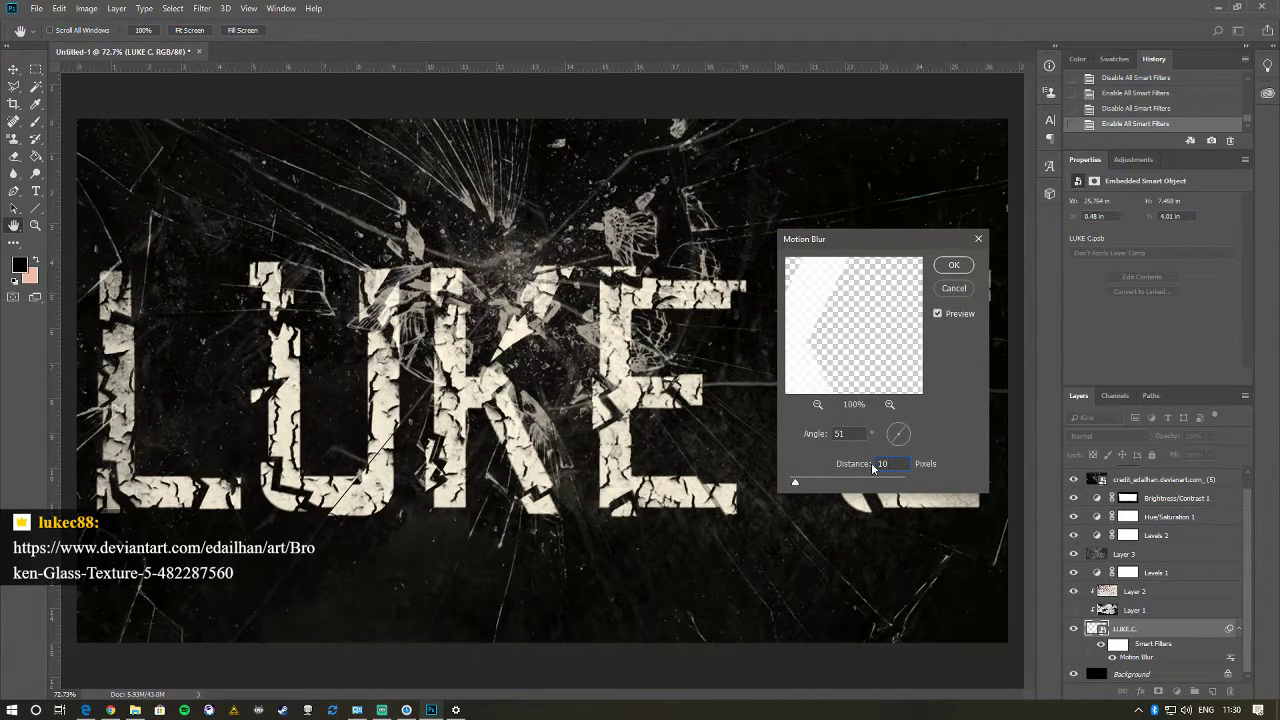
left_click(953, 265)
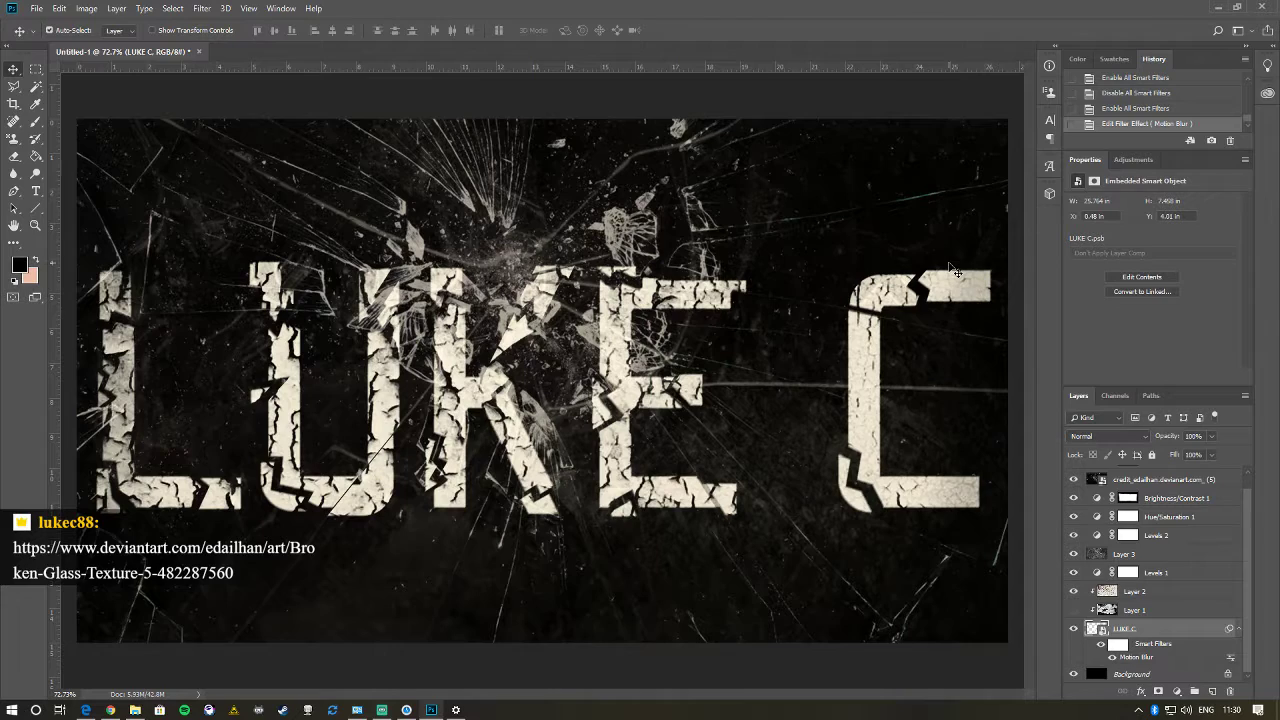